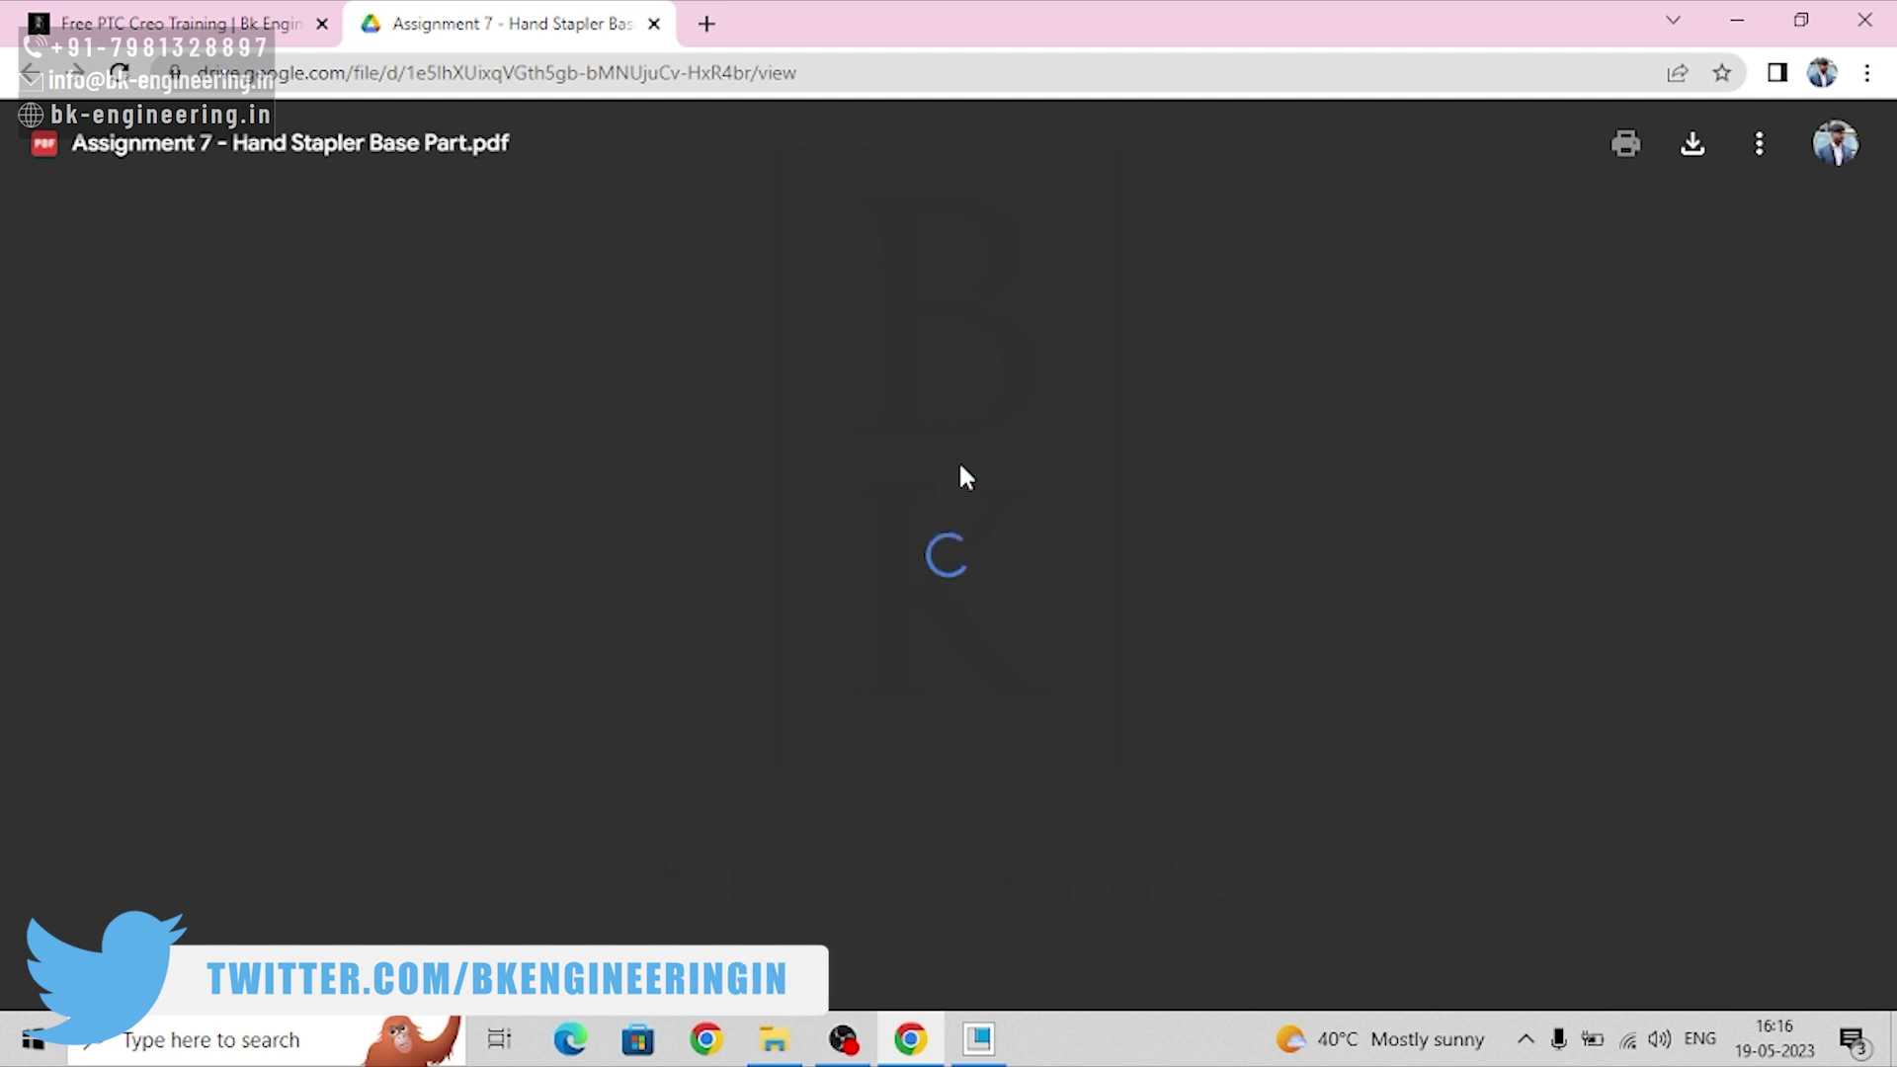
# - Find the stapler outline sketch, Fig 14.9, in the assignment PDF and examine its procedure and dimensions
pyautogui.scroll(-4, 967, 506)
pyautogui.scroll(-5, 969, 506)
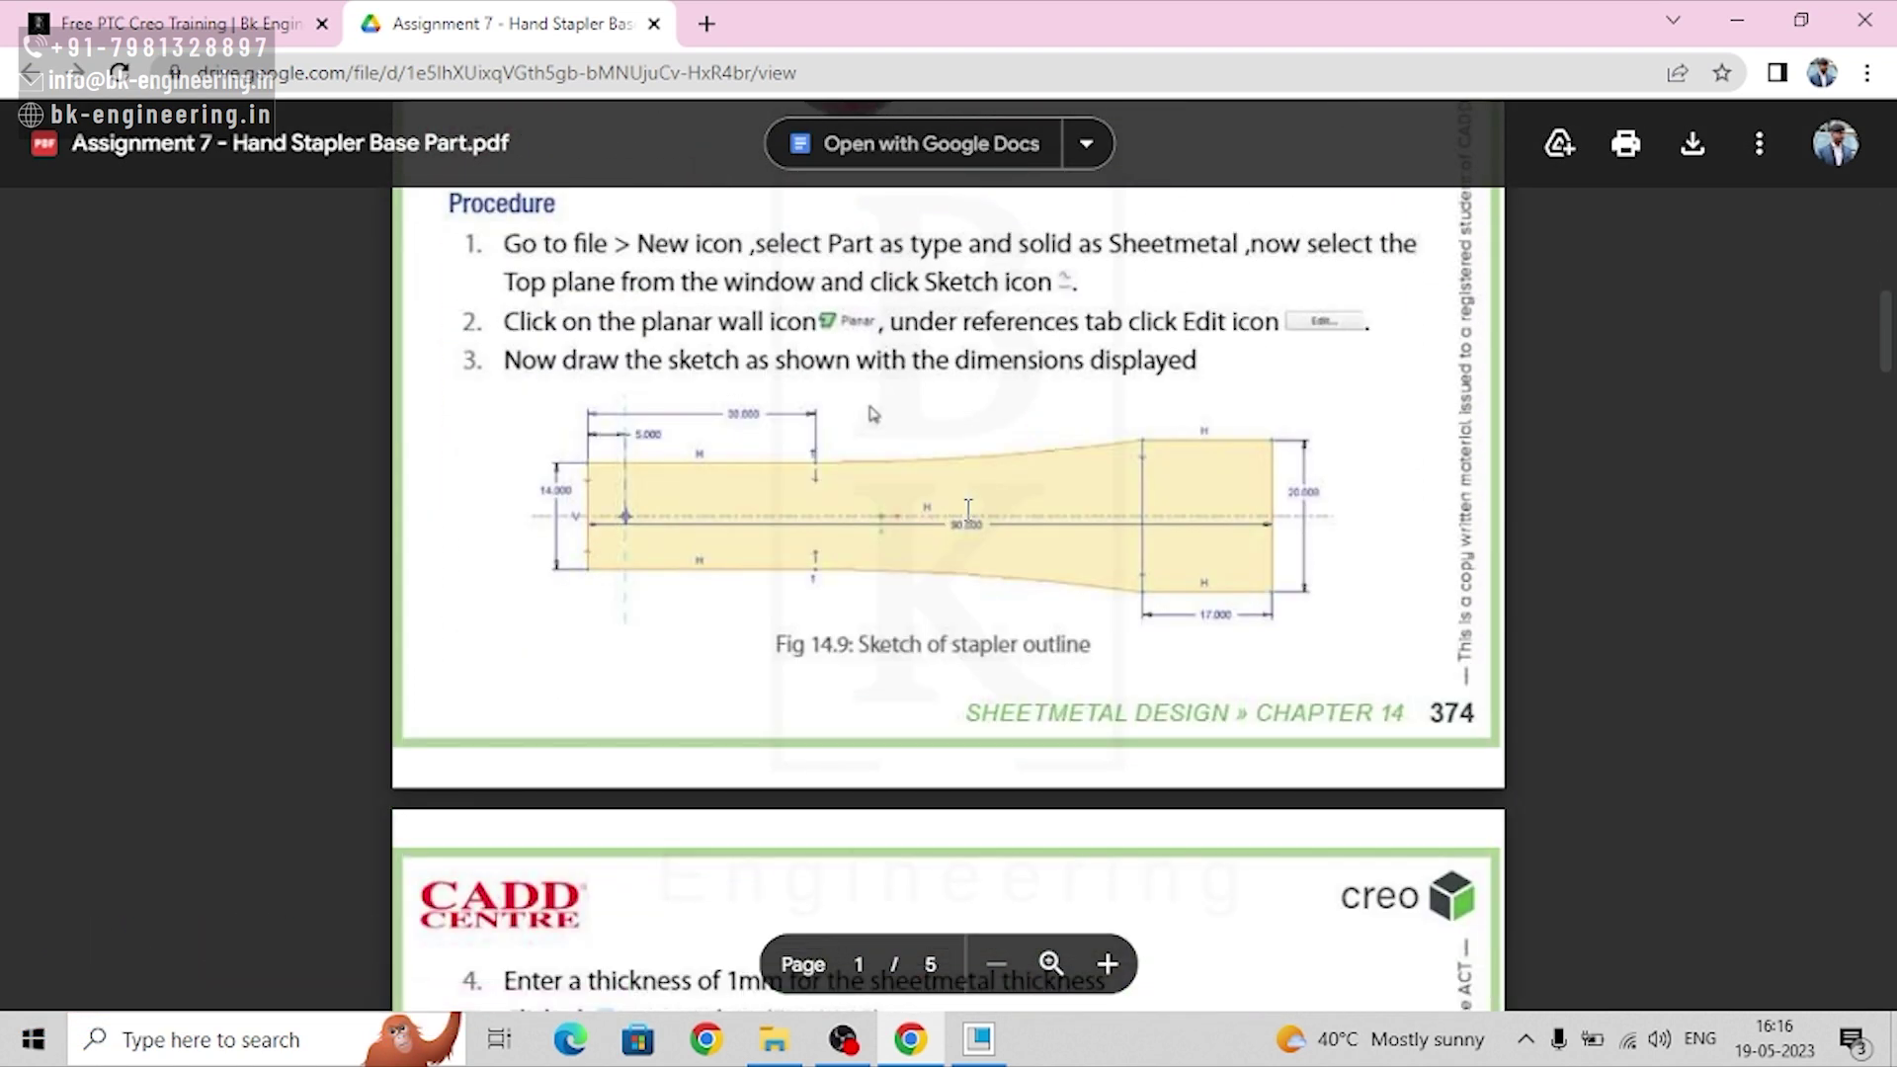
pyautogui.scroll(2, 968, 509)
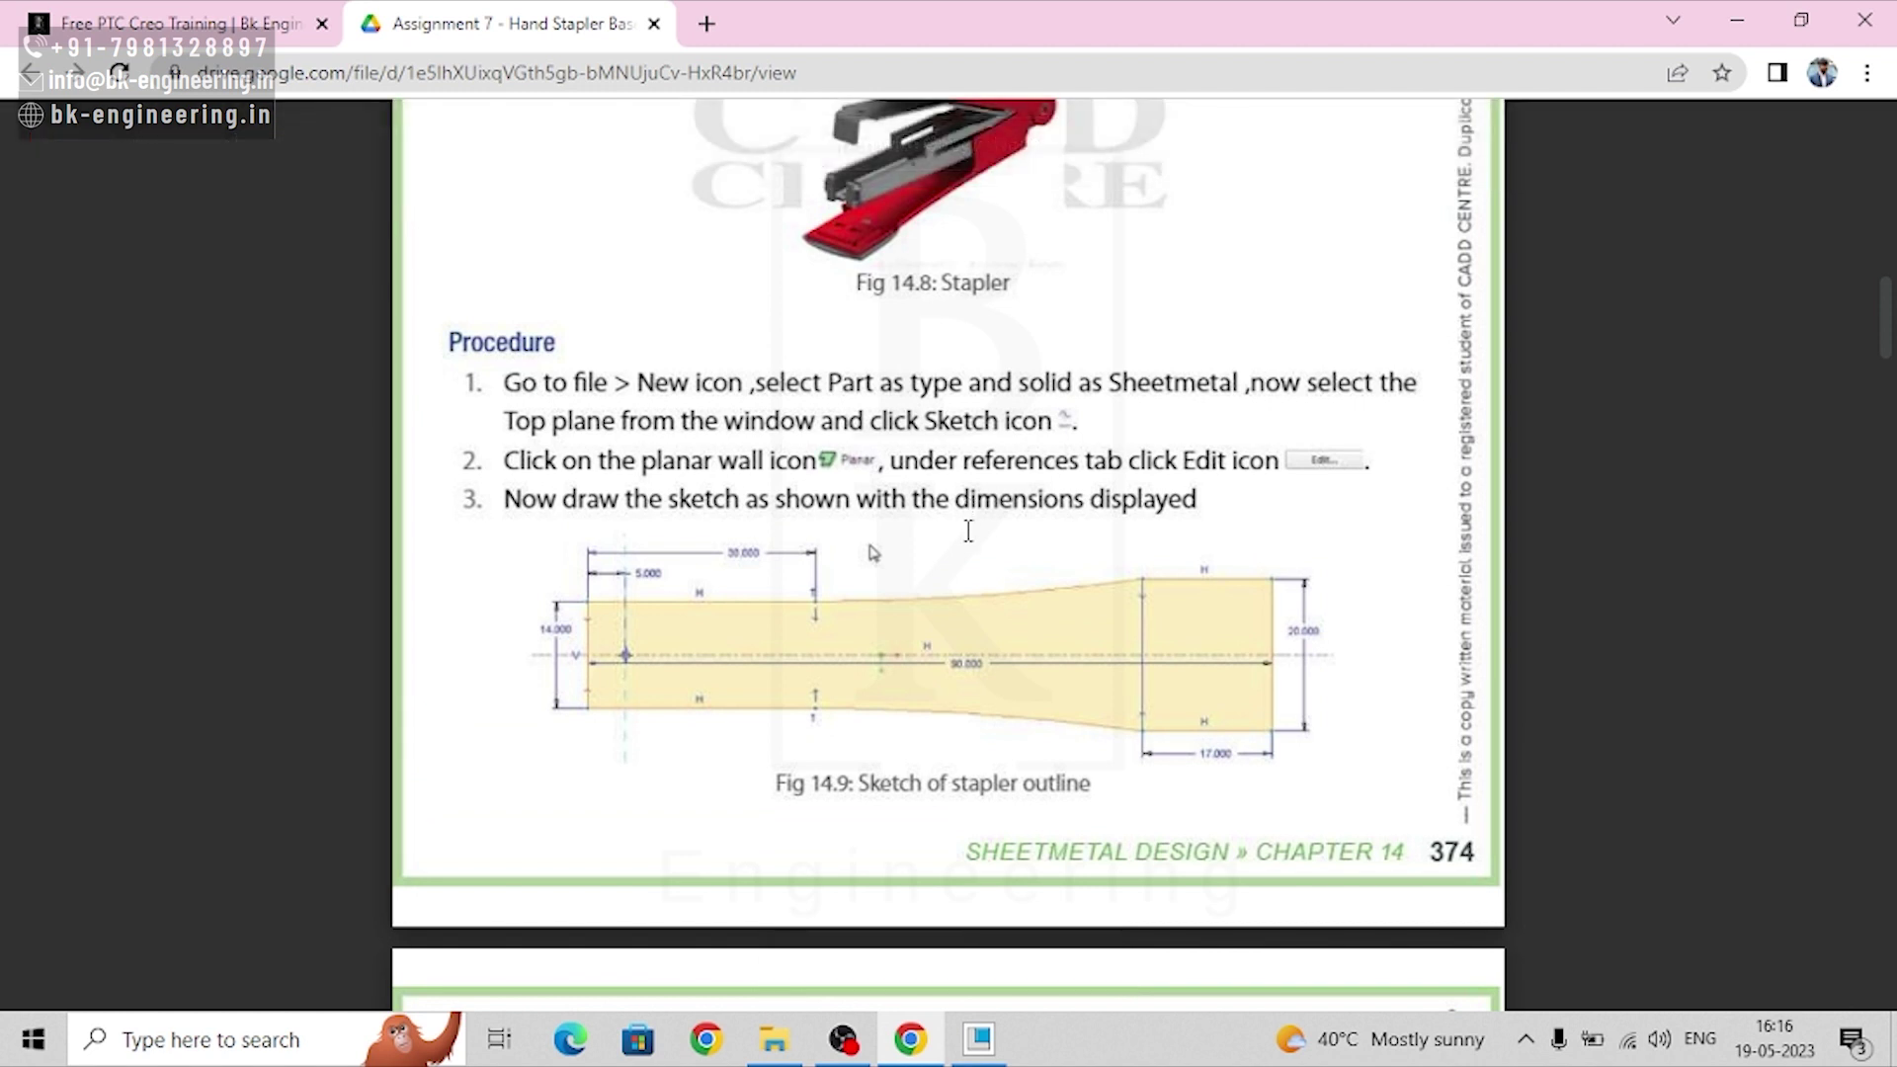
# - Switch to Creo Parametric and create a sheetmetal part named stapler from the mmns_part_sheetmetal_abs template
pyautogui.click(980, 1057)
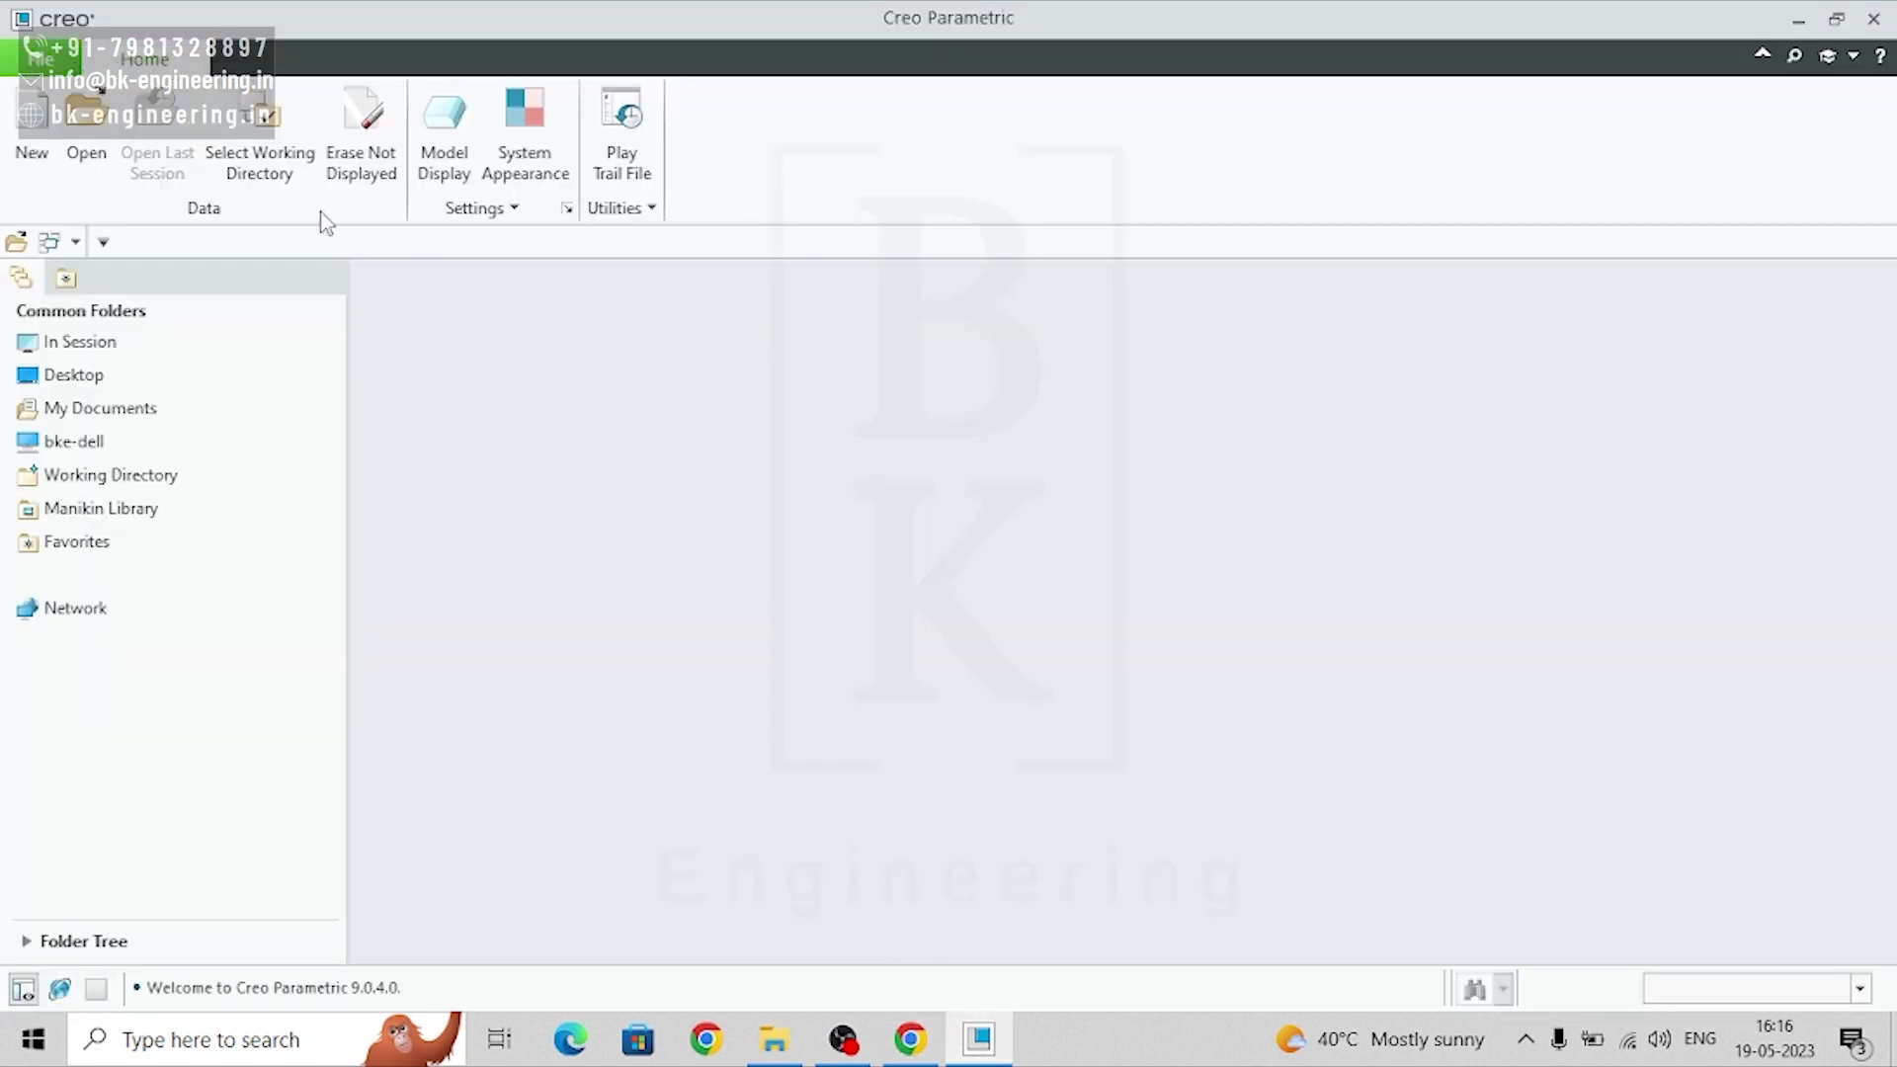
pyautogui.click(21, 158)
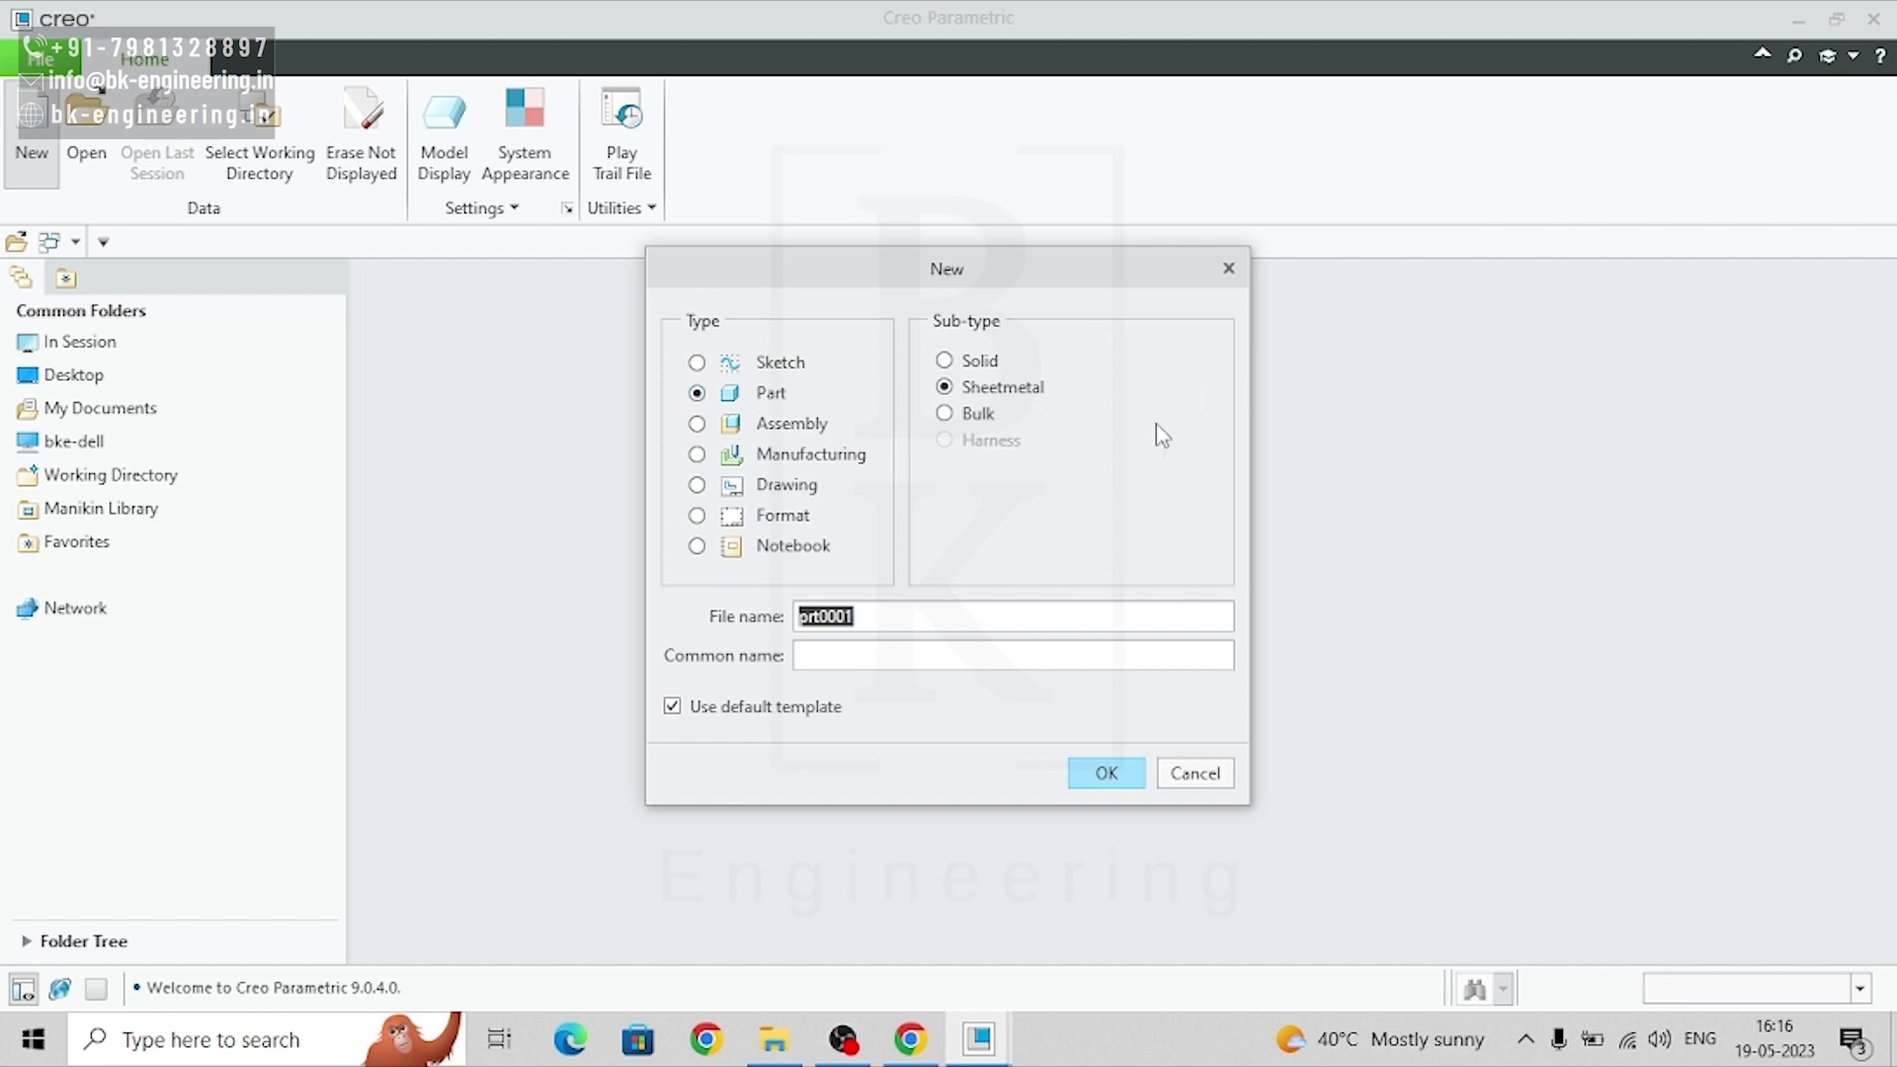
pyautogui.write('stapler')
pyautogui.click(1105, 773)
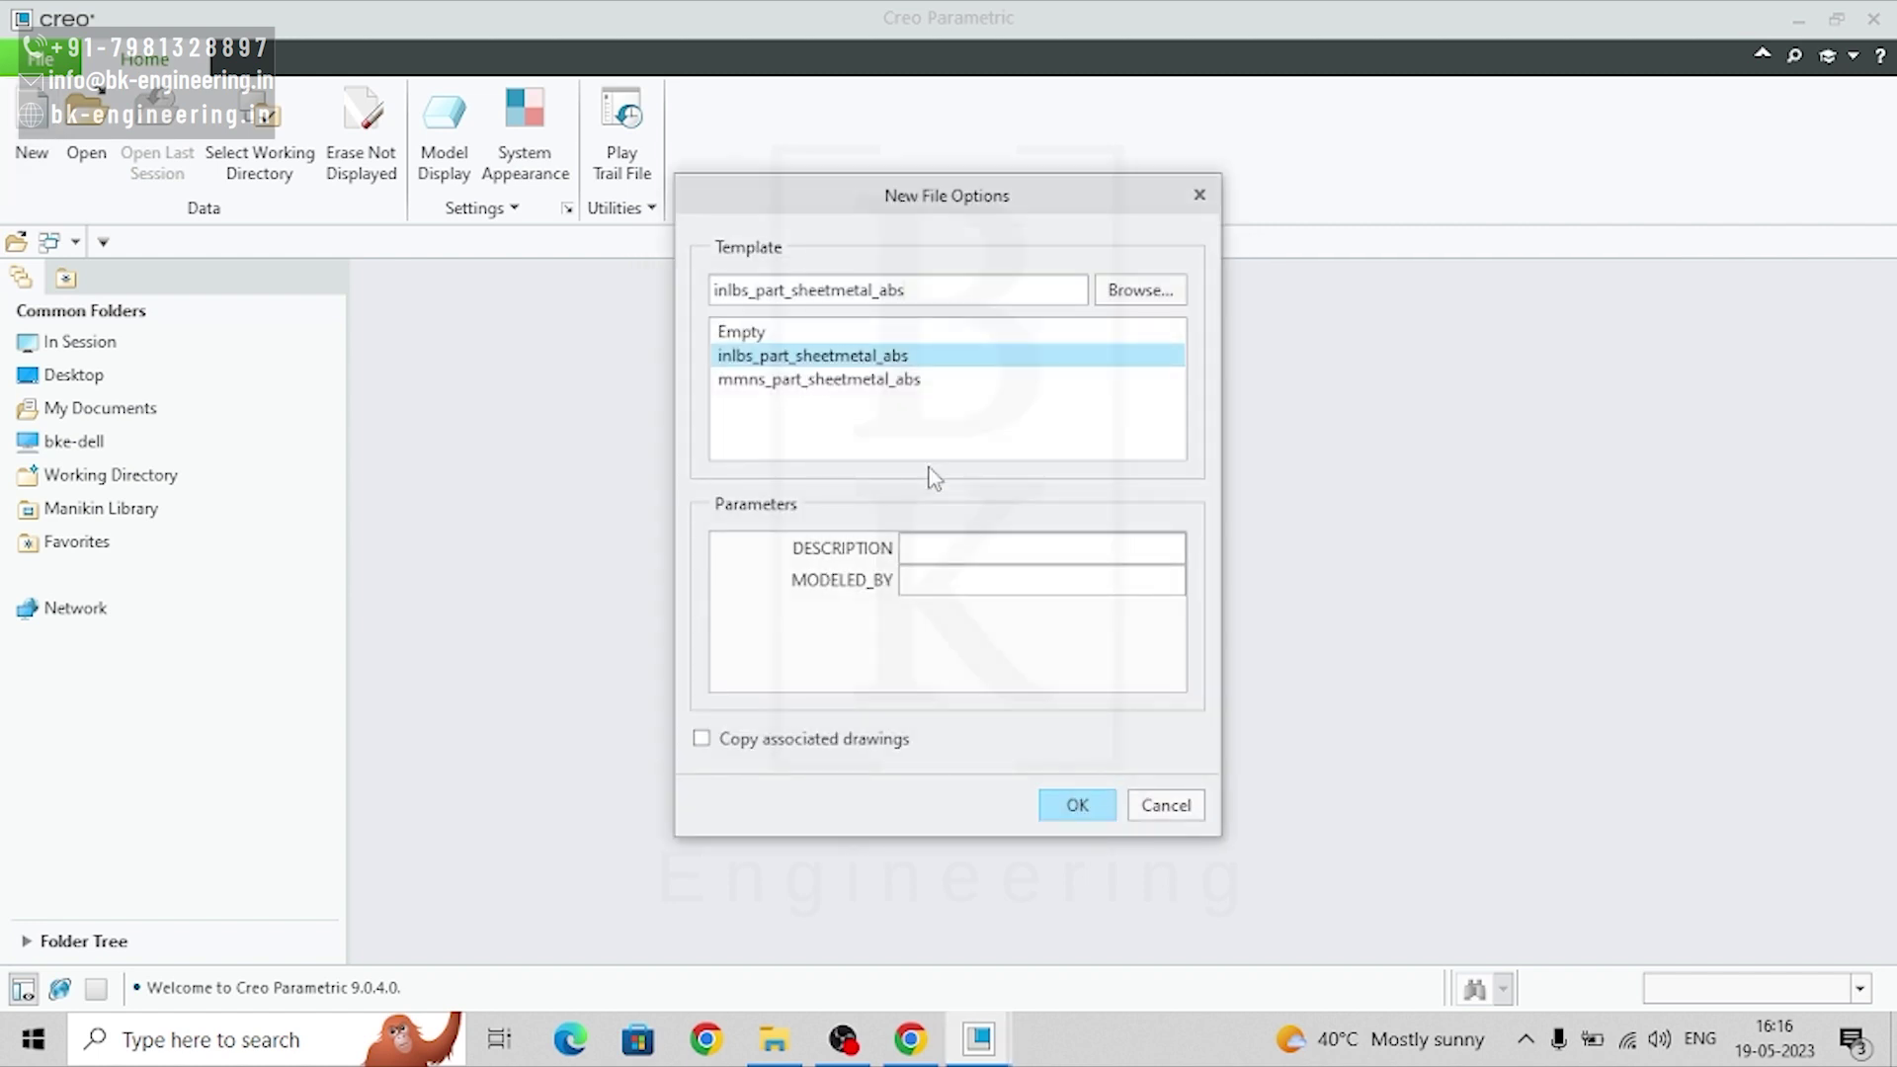
pyautogui.click(798, 379)
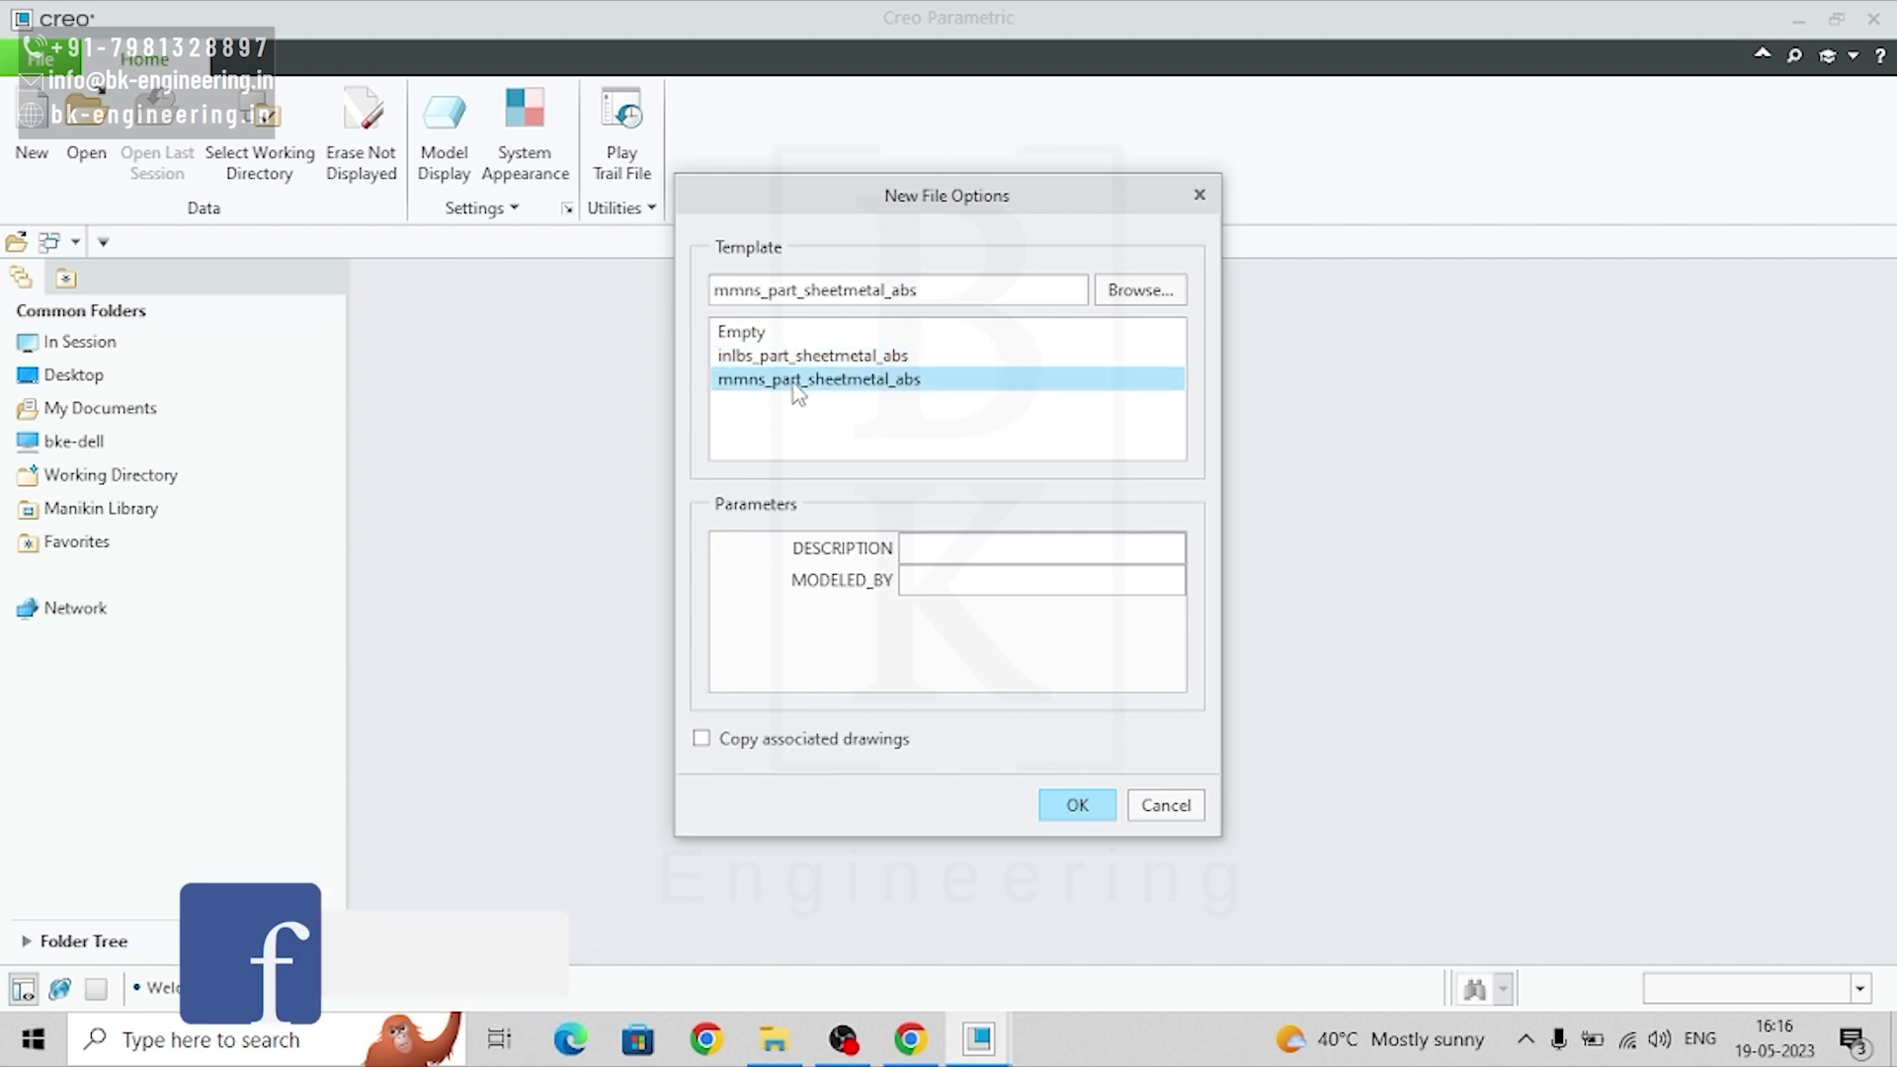
pyautogui.click(1050, 805)
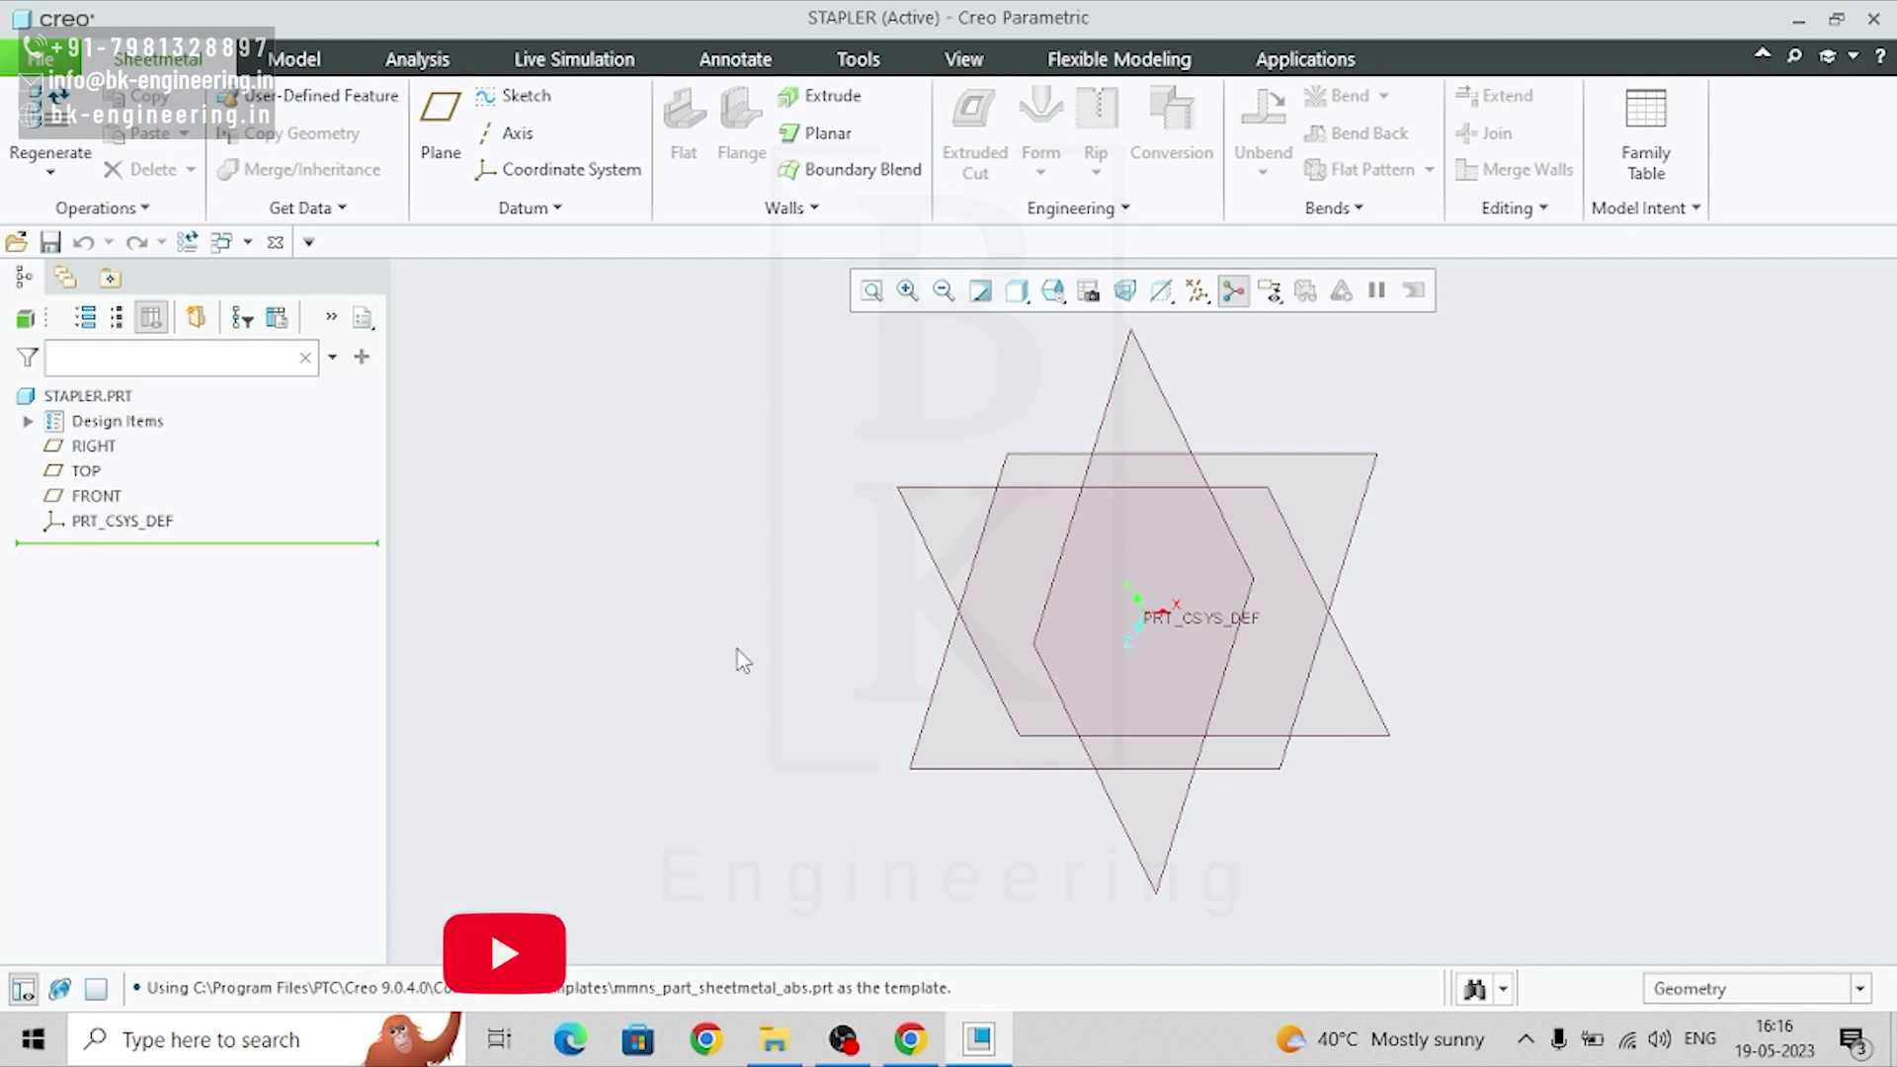
# - Start a Planar wall sketch on the TOP plane and orient the view parallel to the sketch
pyautogui.click(87, 472)
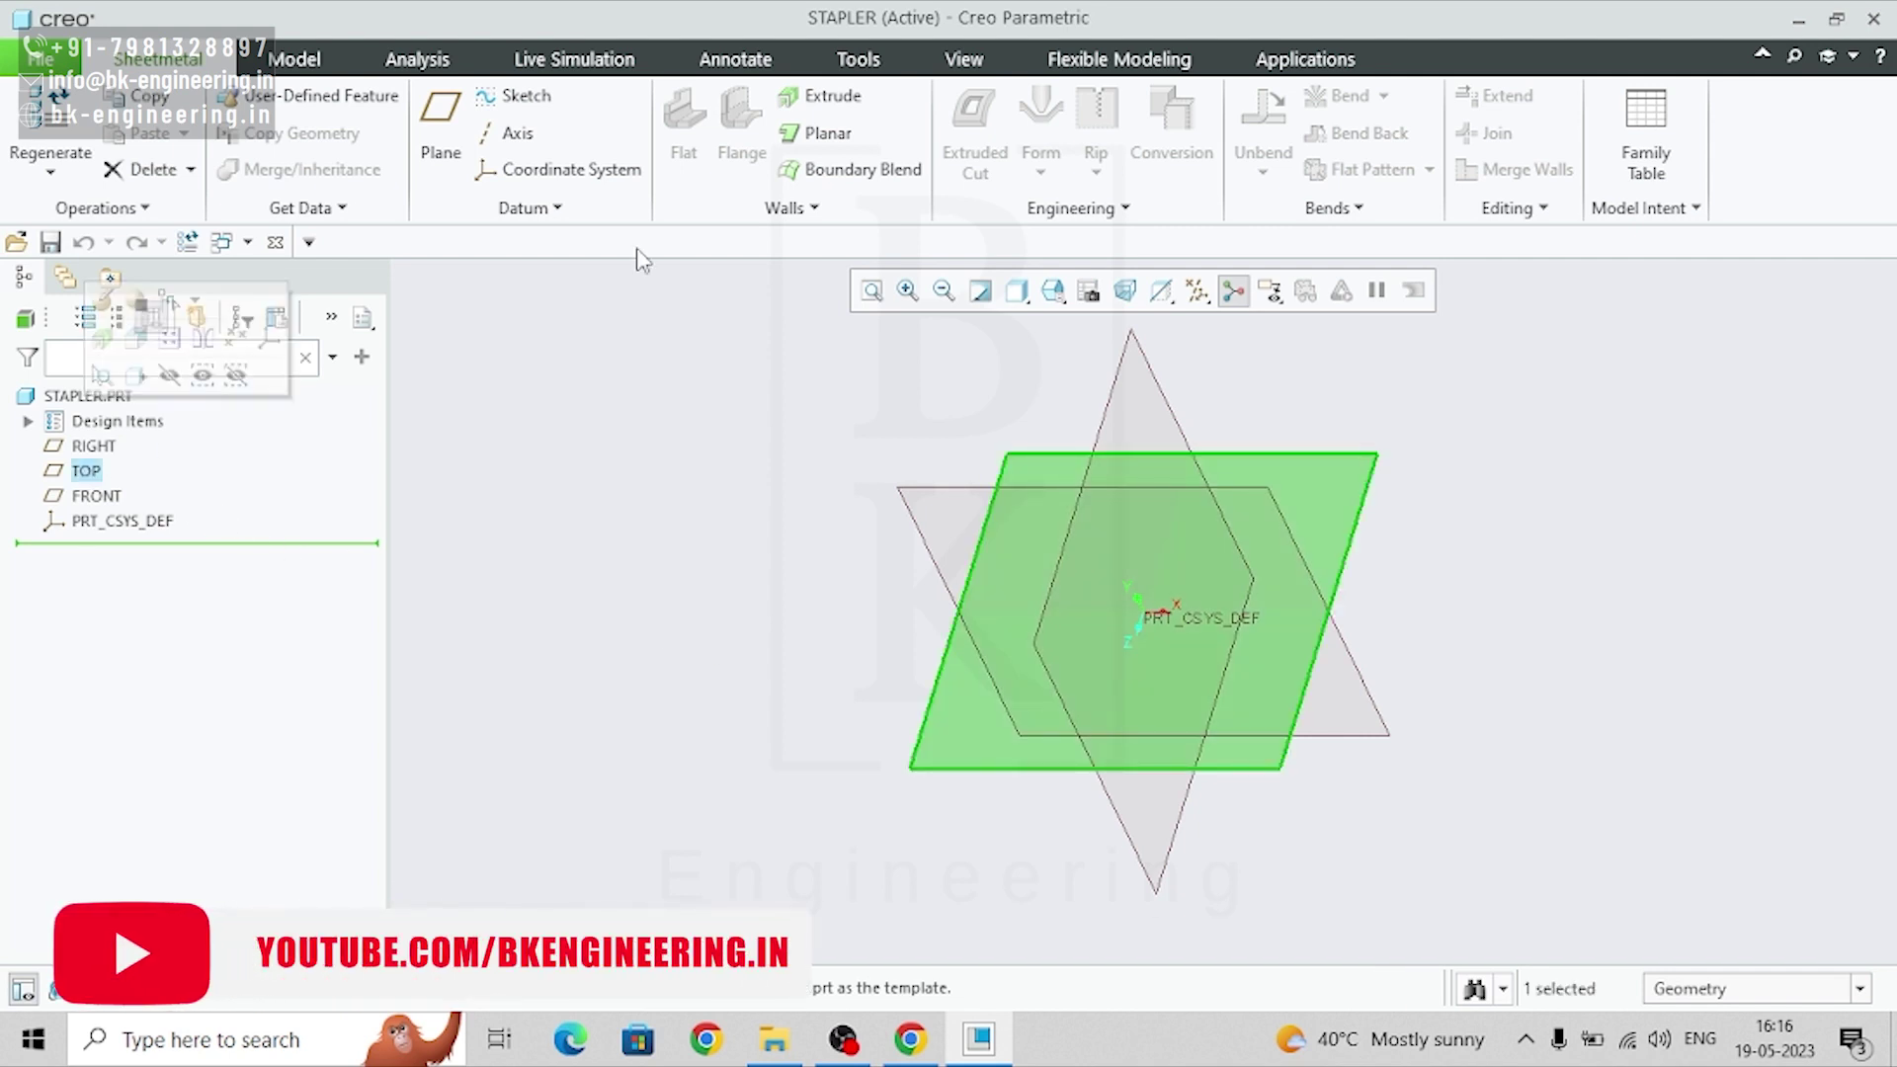
pyautogui.click(812, 134)
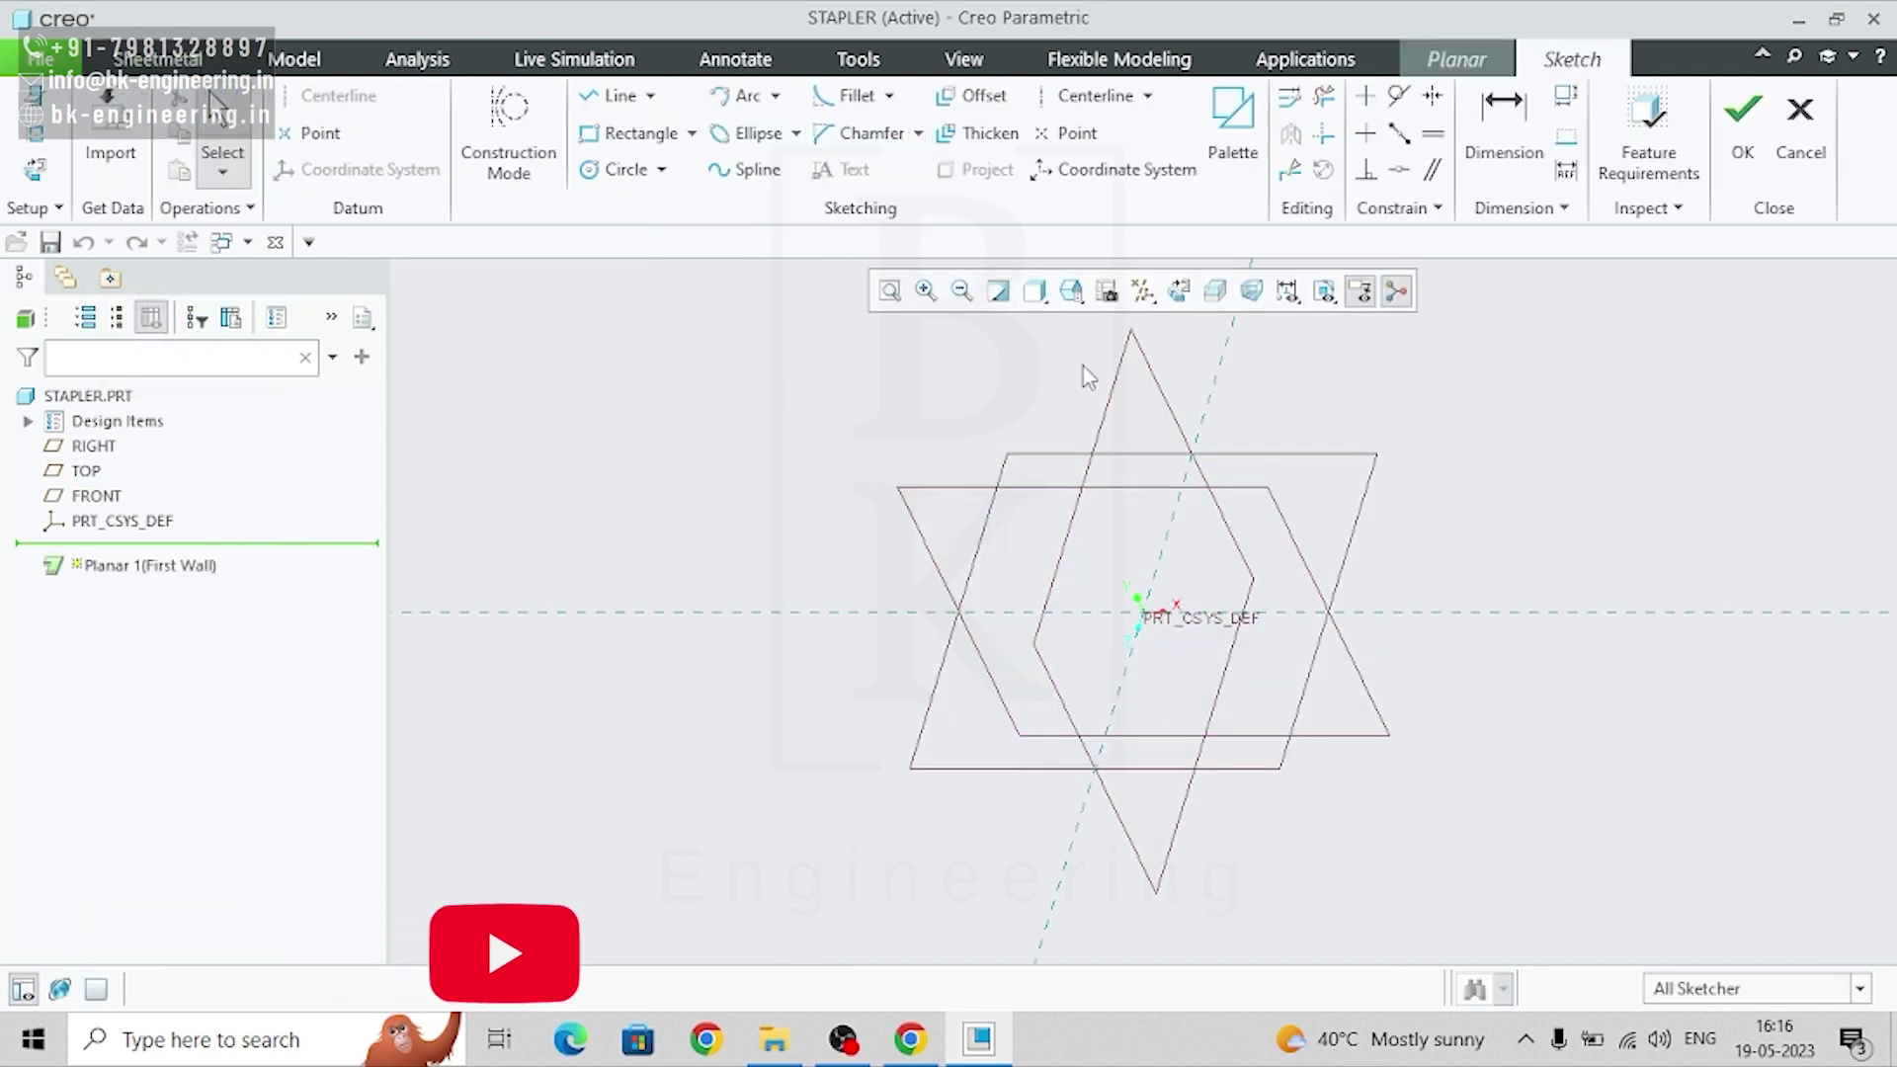
pyautogui.click(1181, 291)
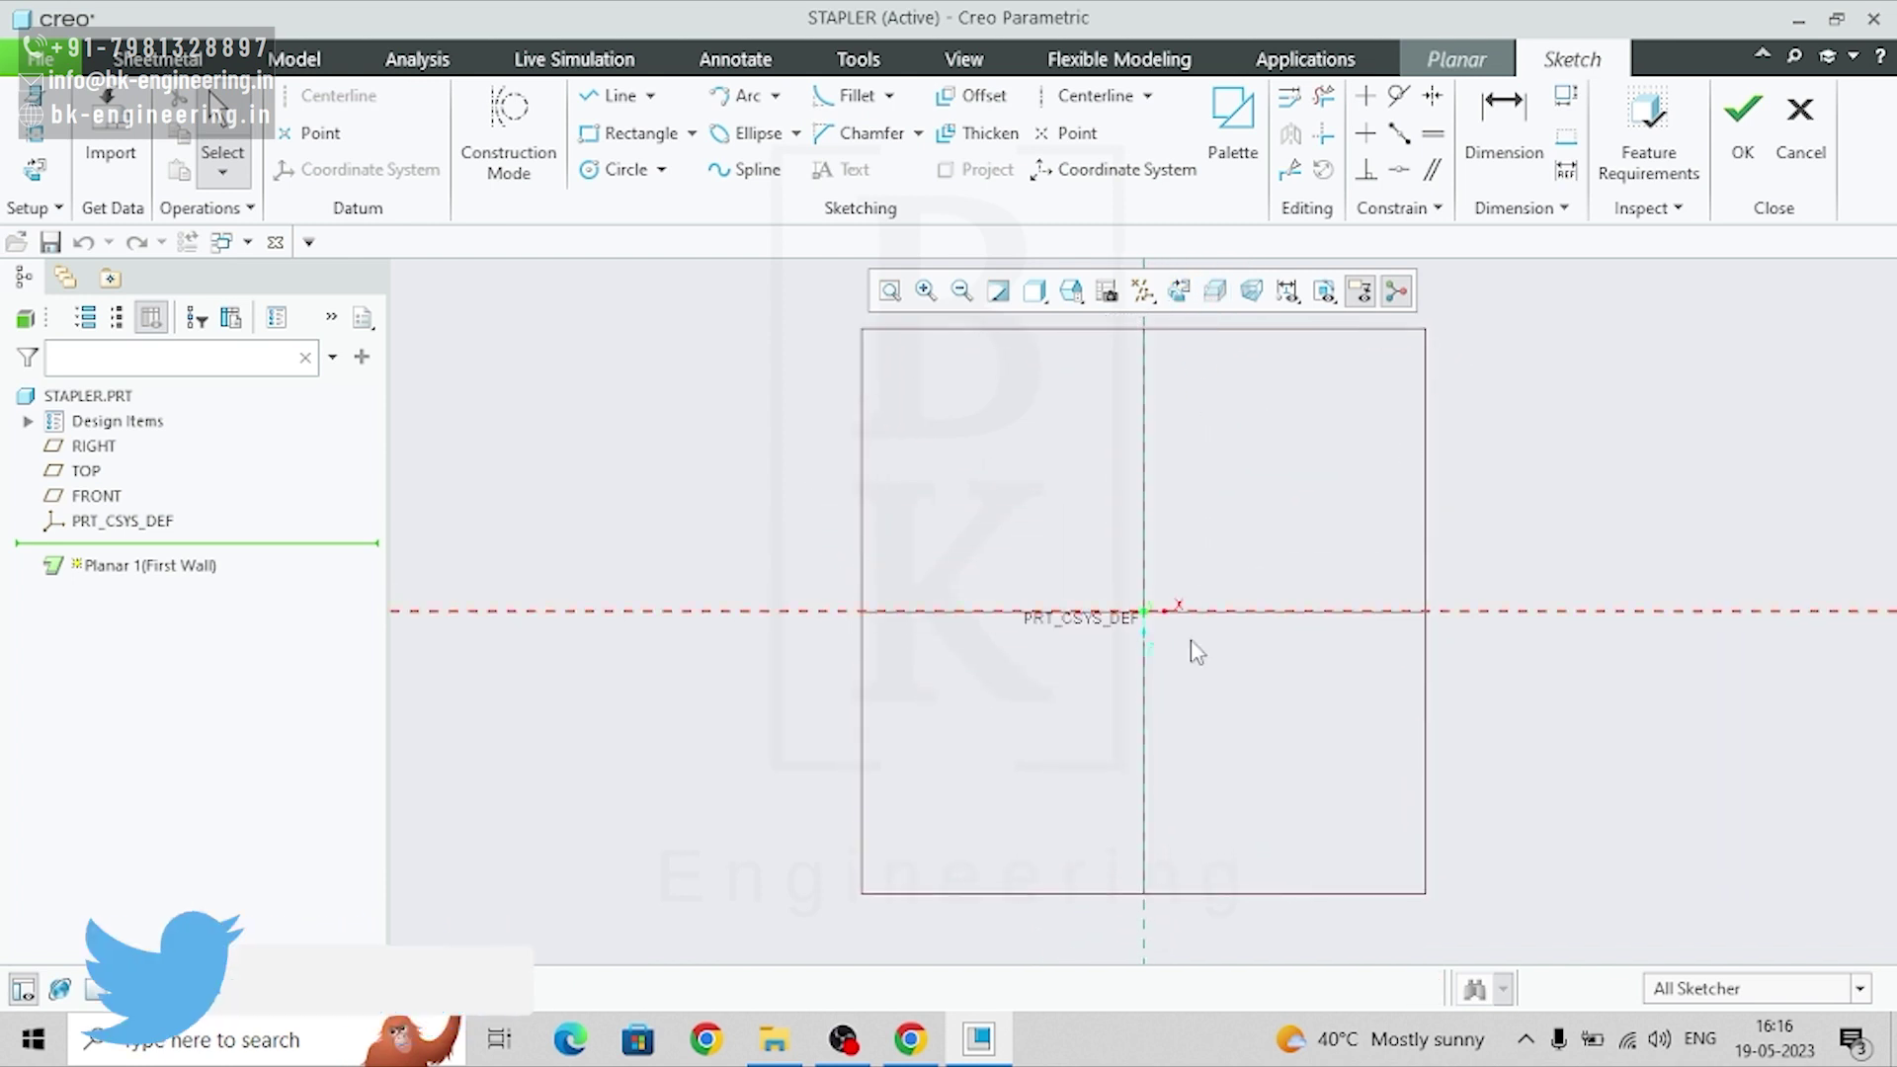
# - Examine the outline dimensions in the assignment PDF in the browser and return to the Creo sketch
pyautogui.click(909, 1043)
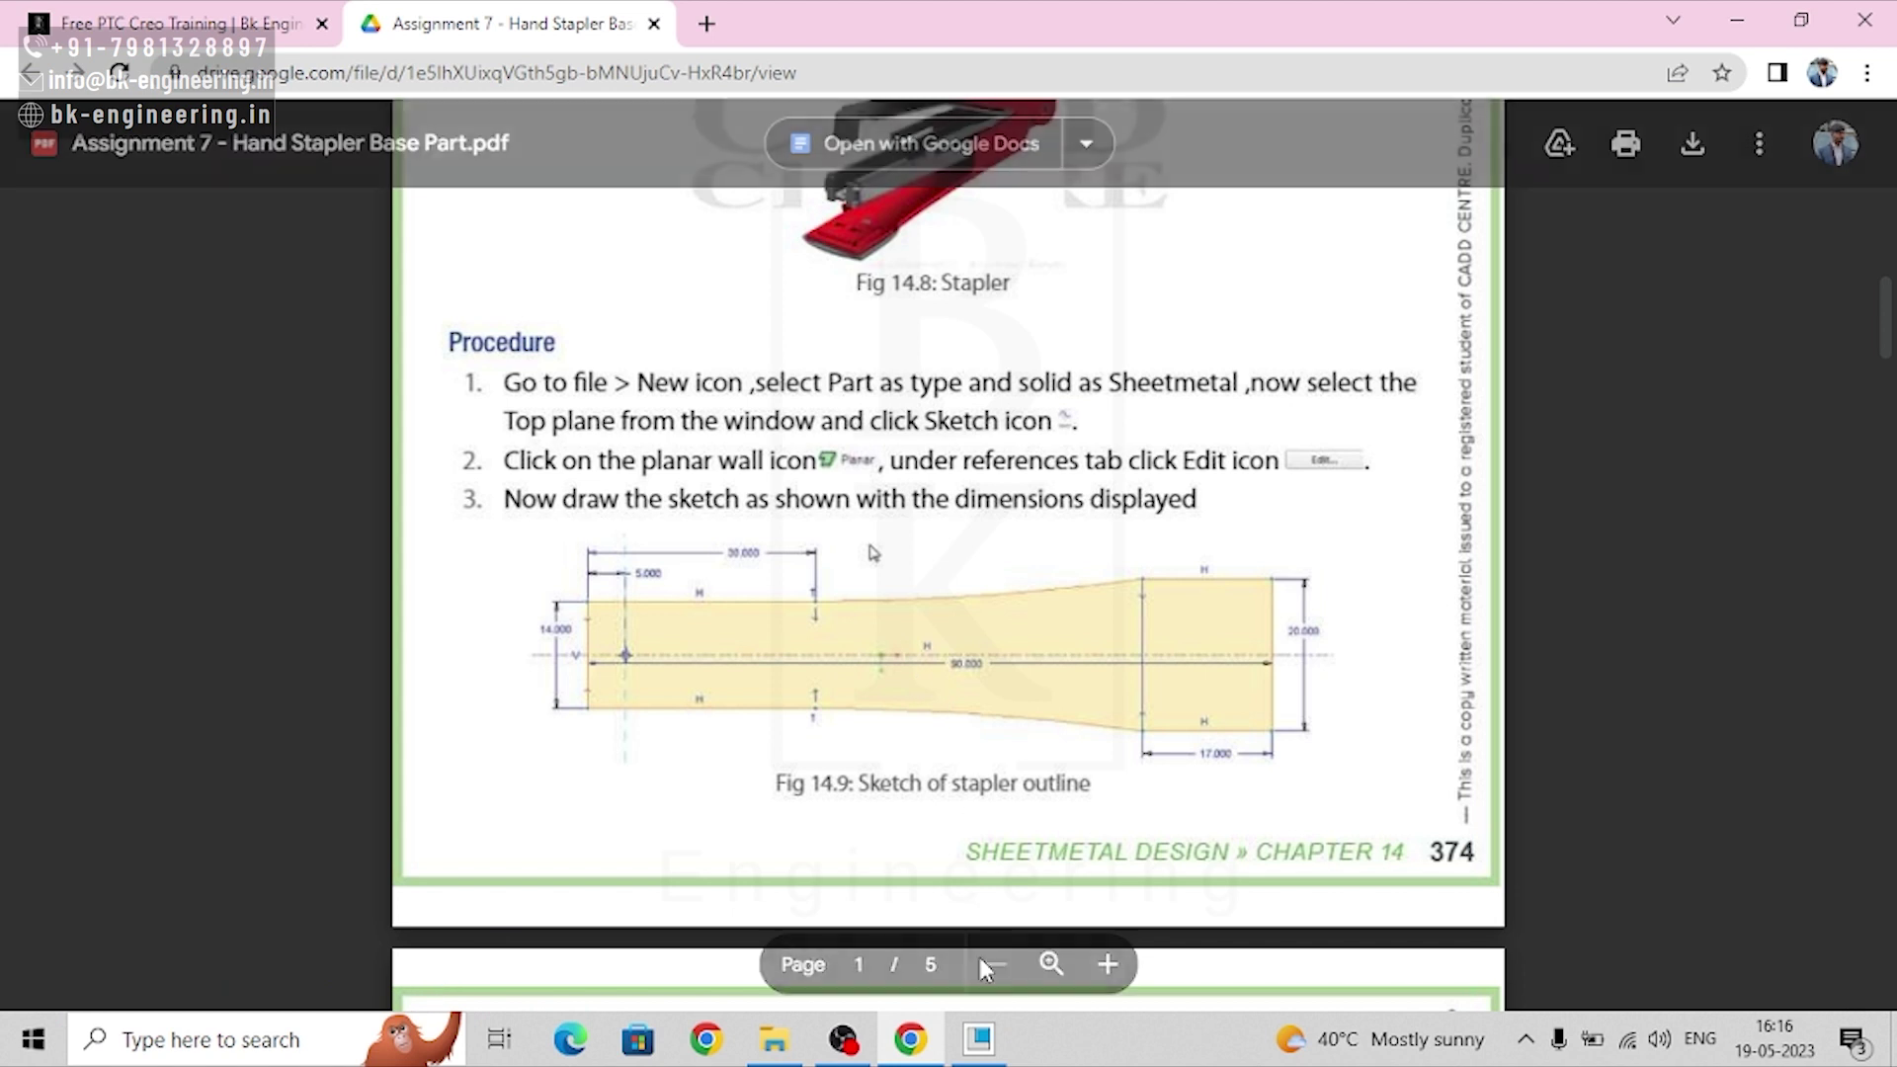
pyautogui.moveTo(977, 1044)
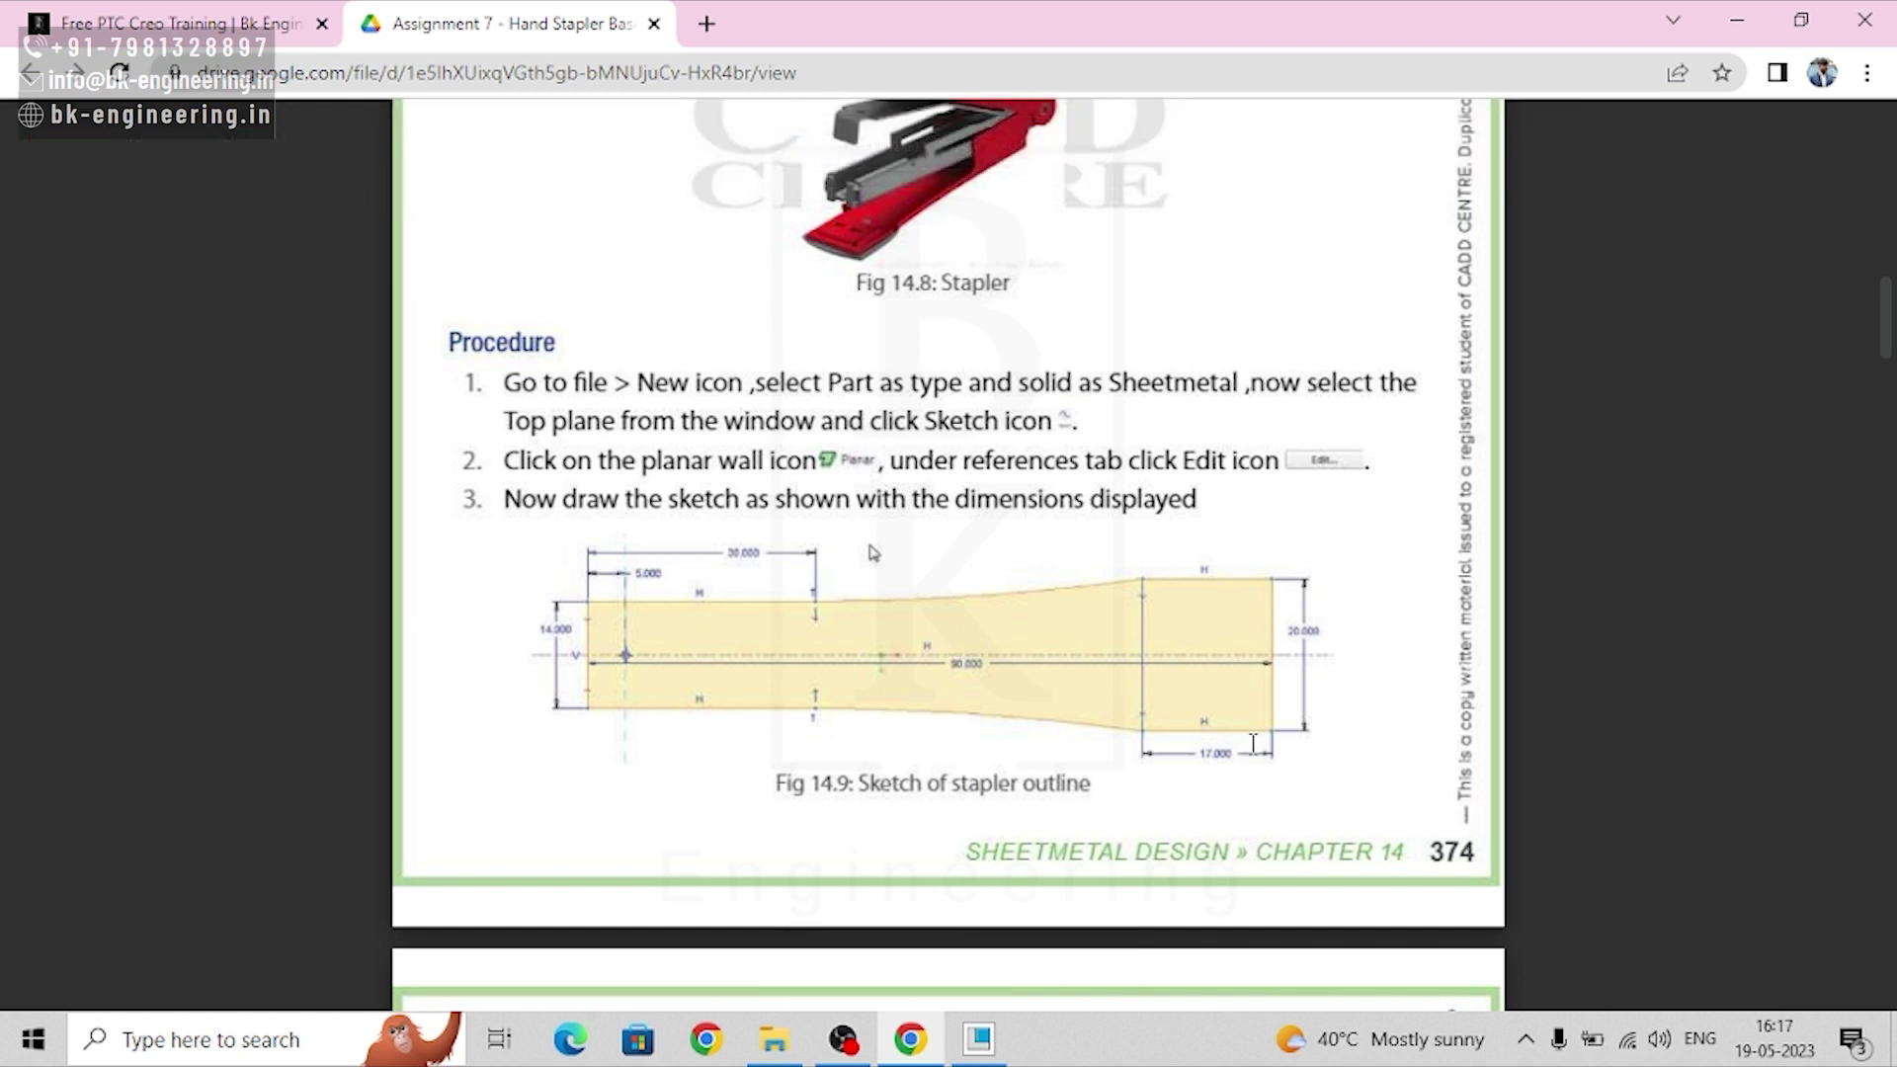
pyautogui.click(980, 1038)
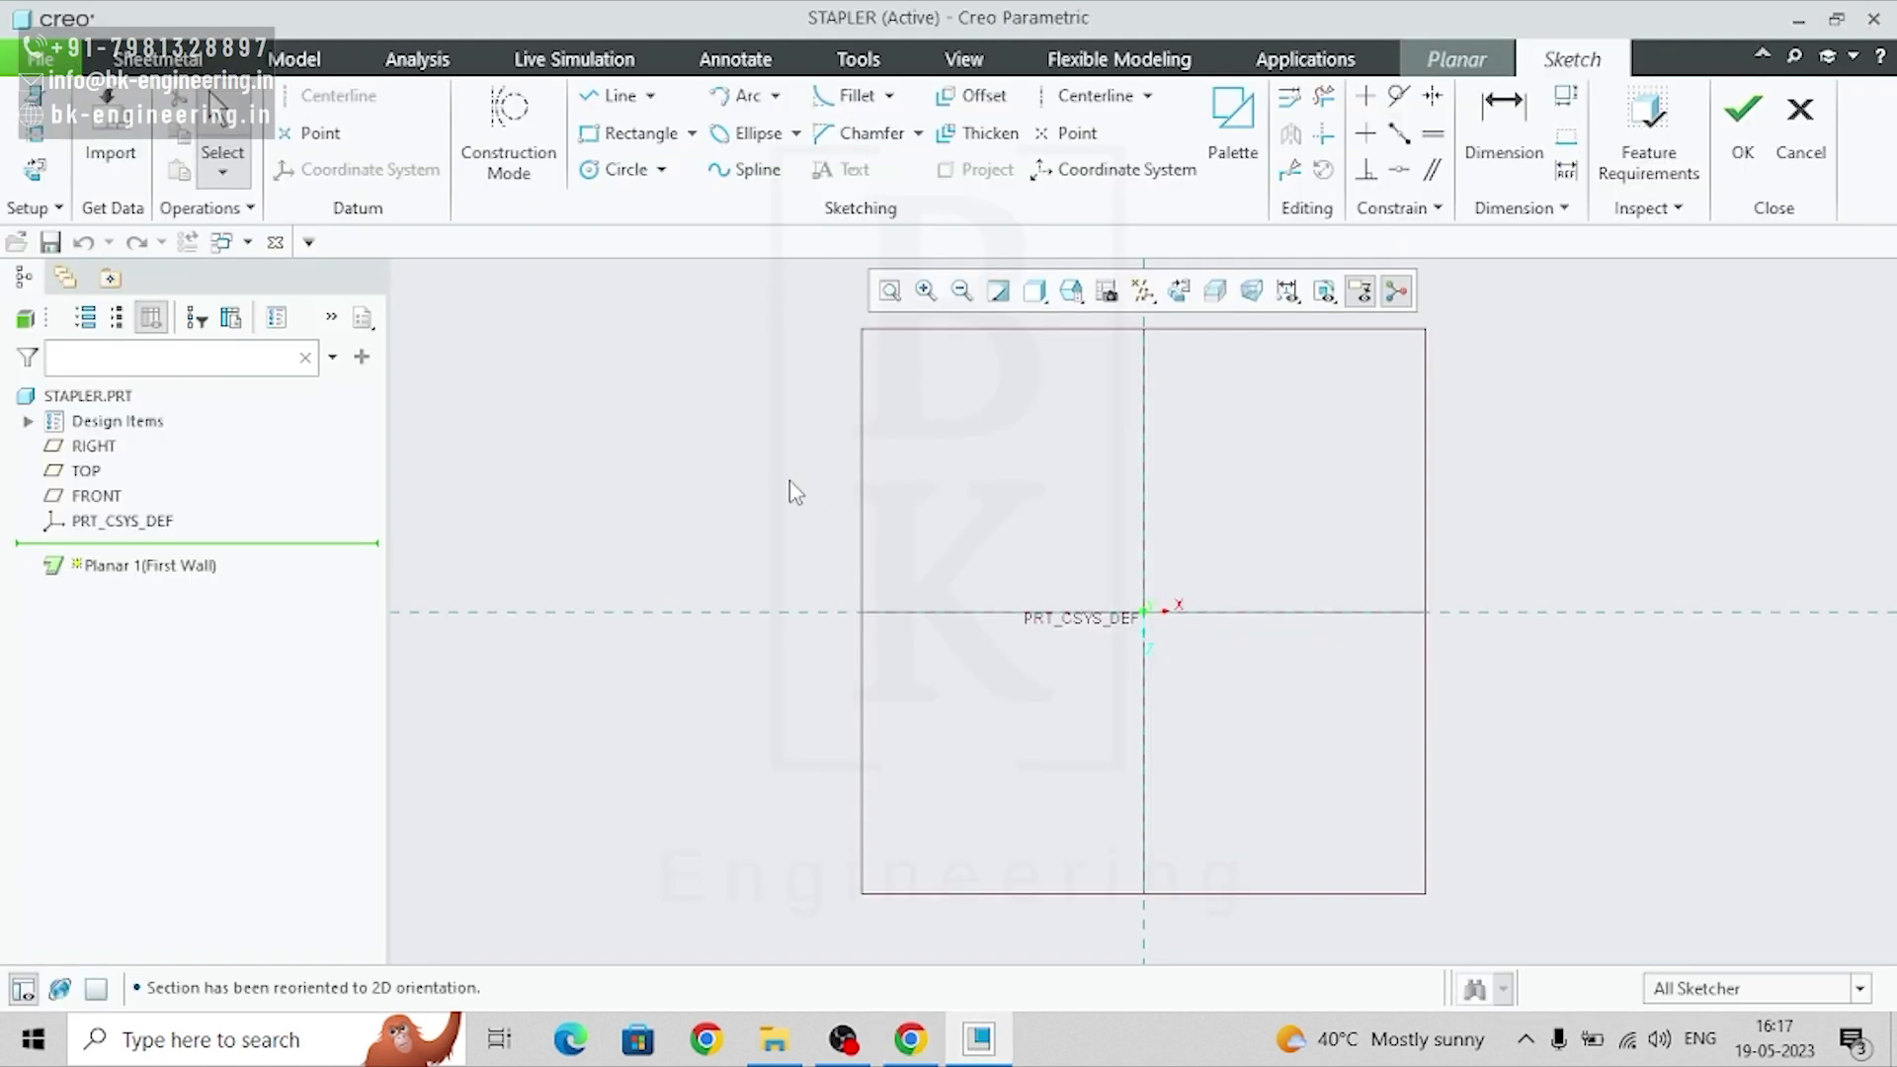
# - Draw two L-shaped line chains up from the horizontal reference: left about 70 high and 200 long, right about 160 high and 243 long inward
pyautogui.click(610, 95)
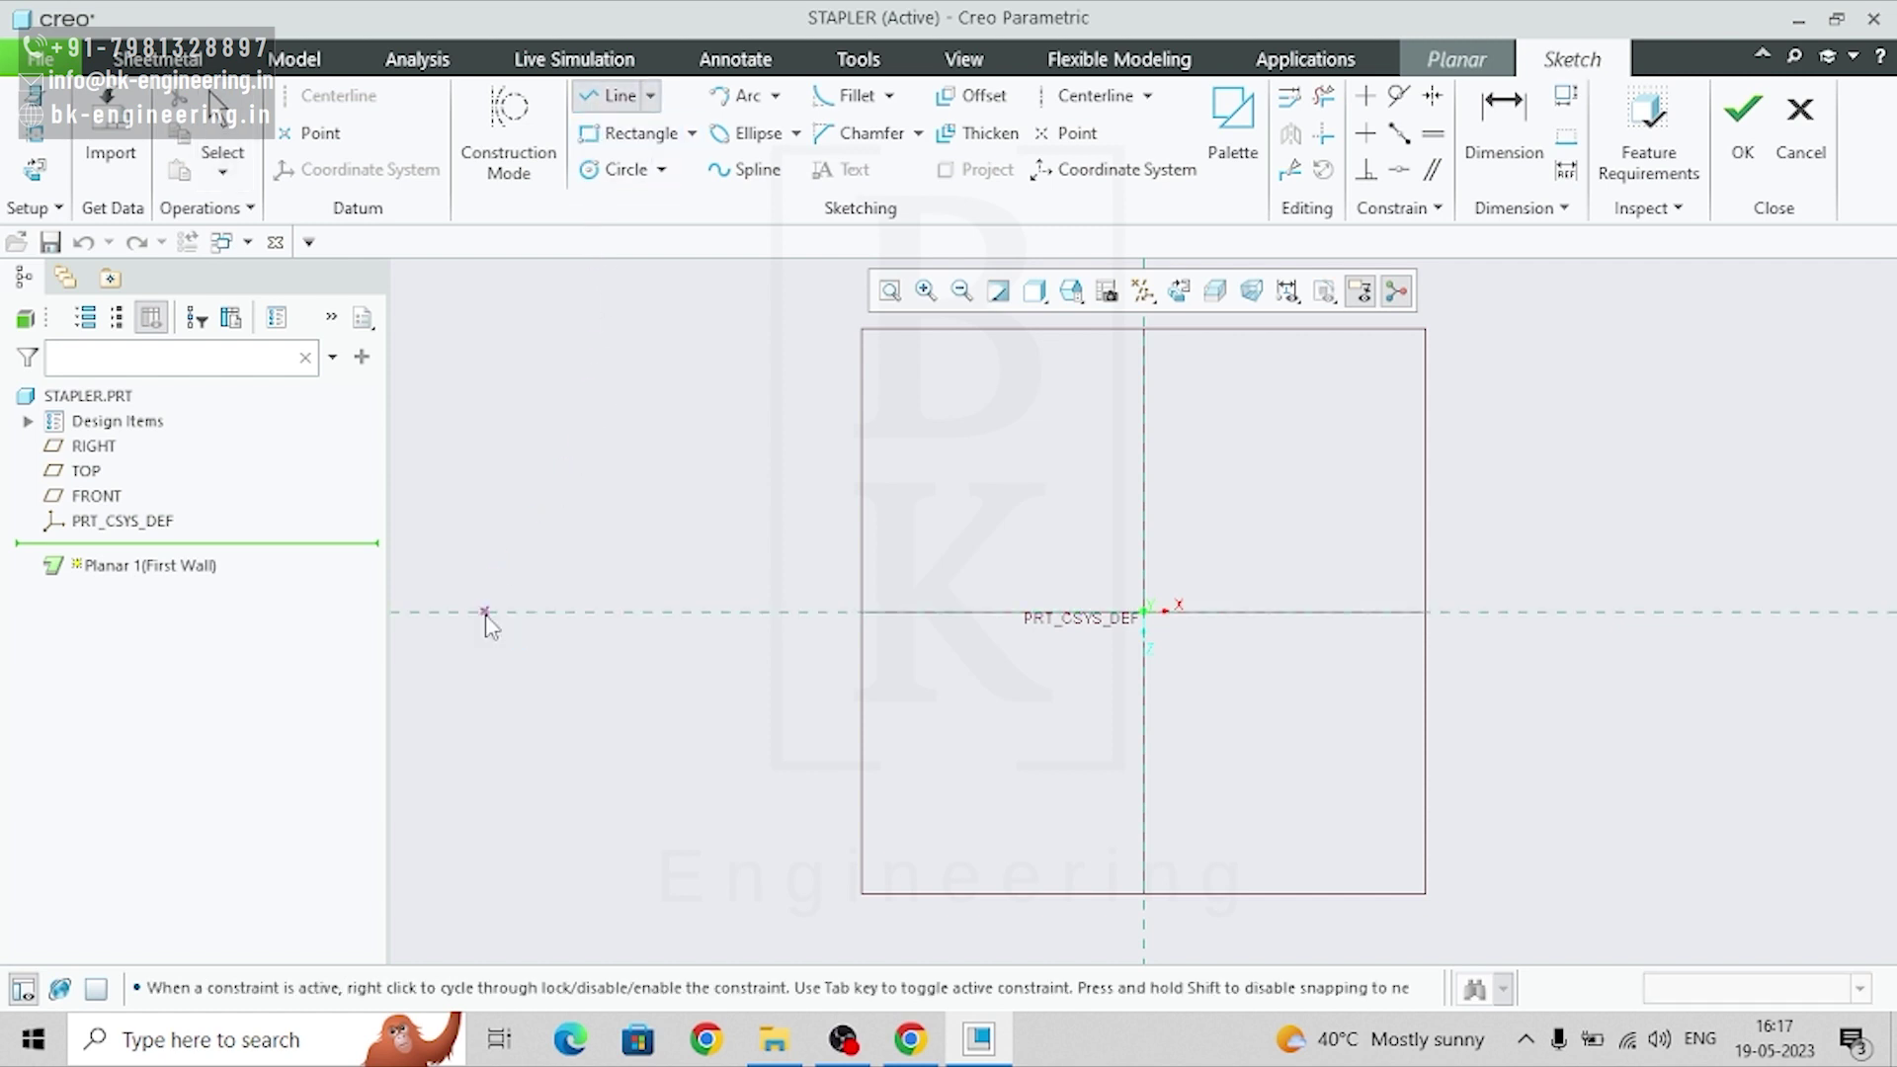
pyautogui.click(484, 534)
pyautogui.click(707, 534)
pyautogui.middleClick(806, 496)
pyautogui.click(1733, 613)
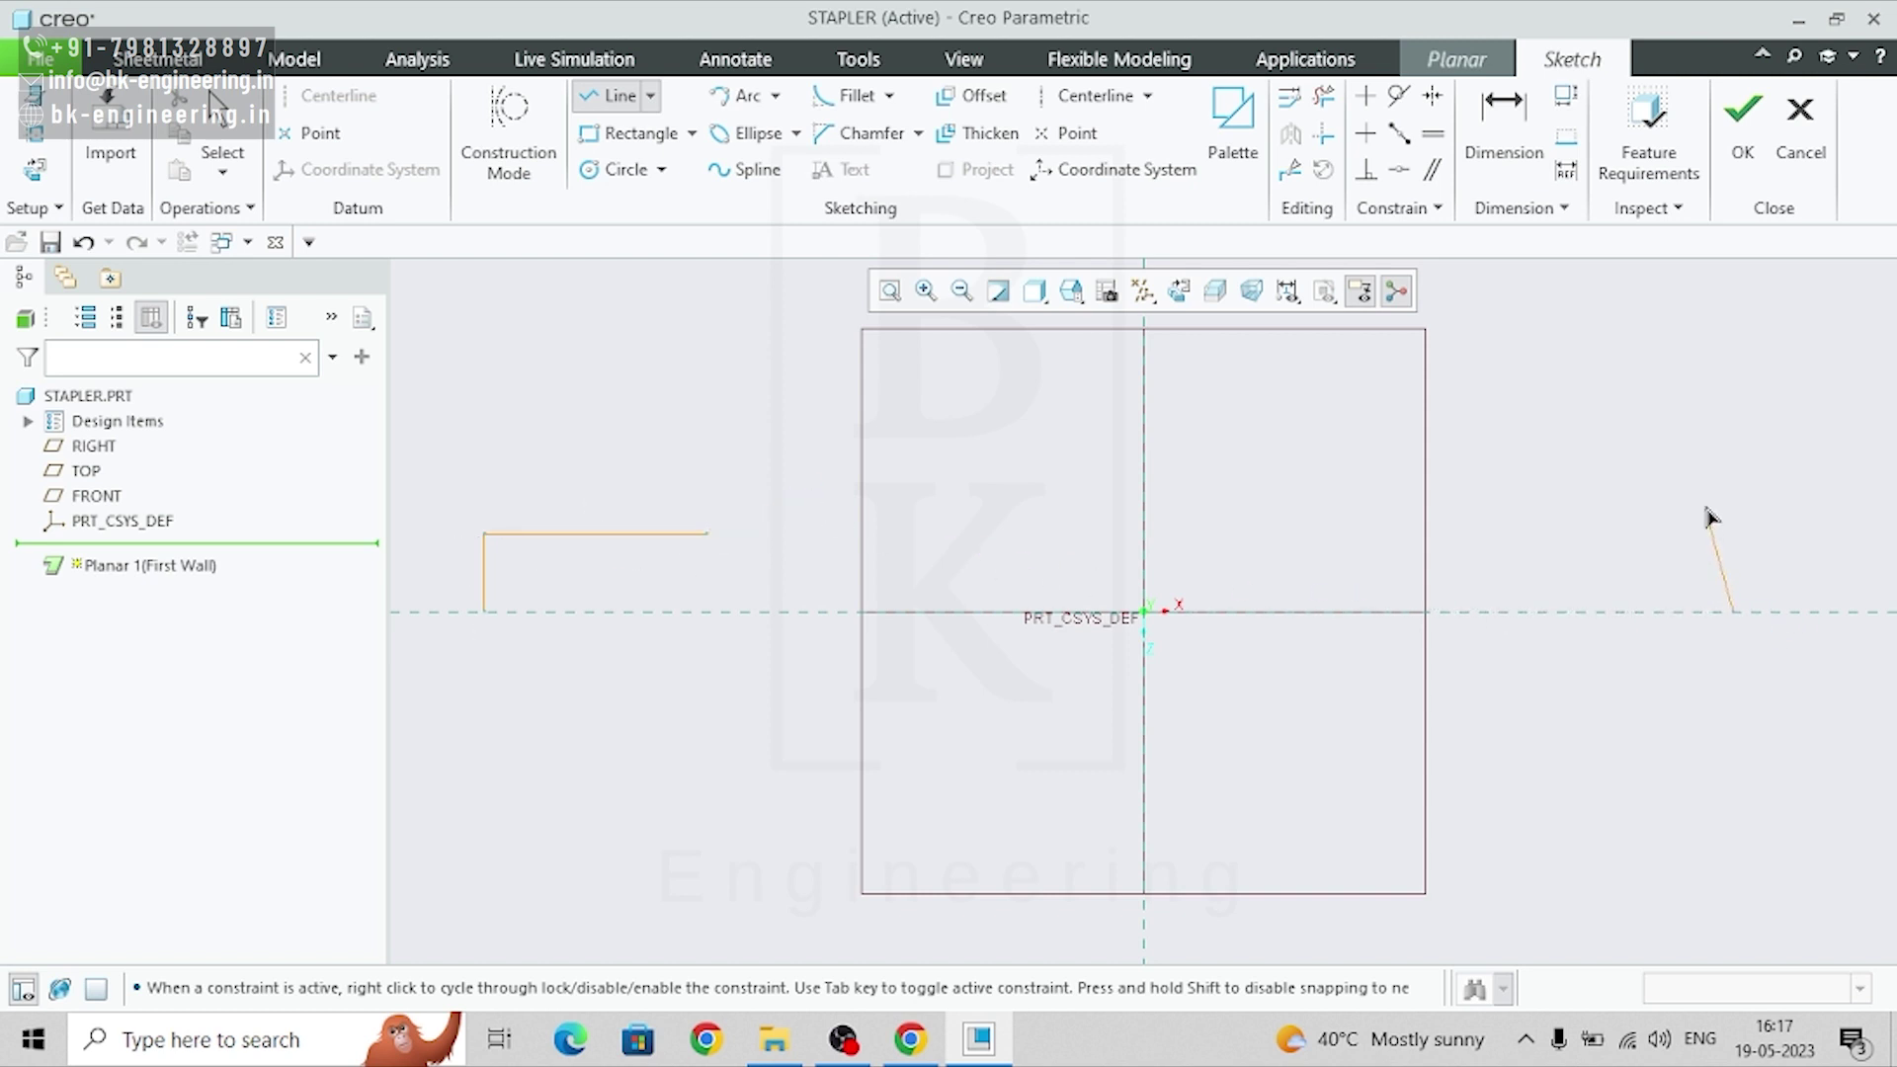
pyautogui.click(1734, 434)
pyautogui.click(1465, 435)
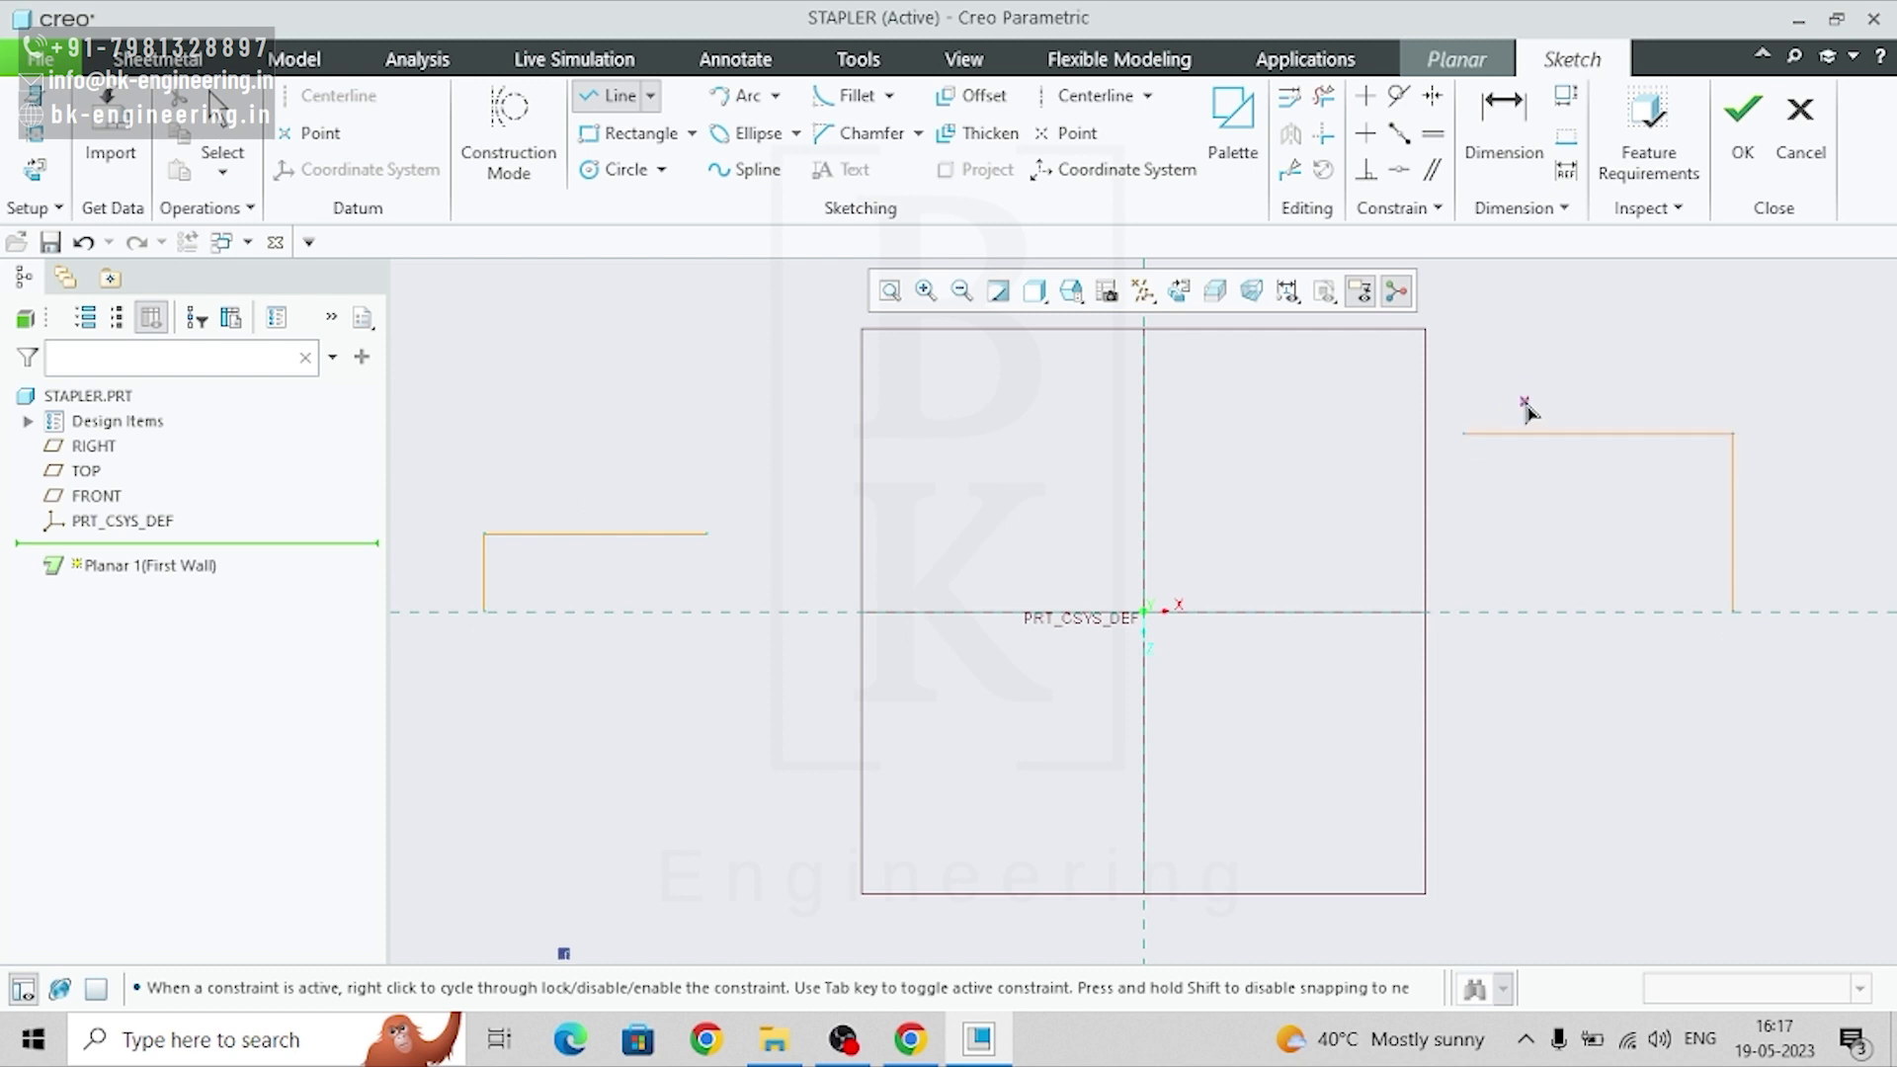
# - Dimension the distance between the two vertical end lines and set it to 90
pyautogui.click(1503, 129)
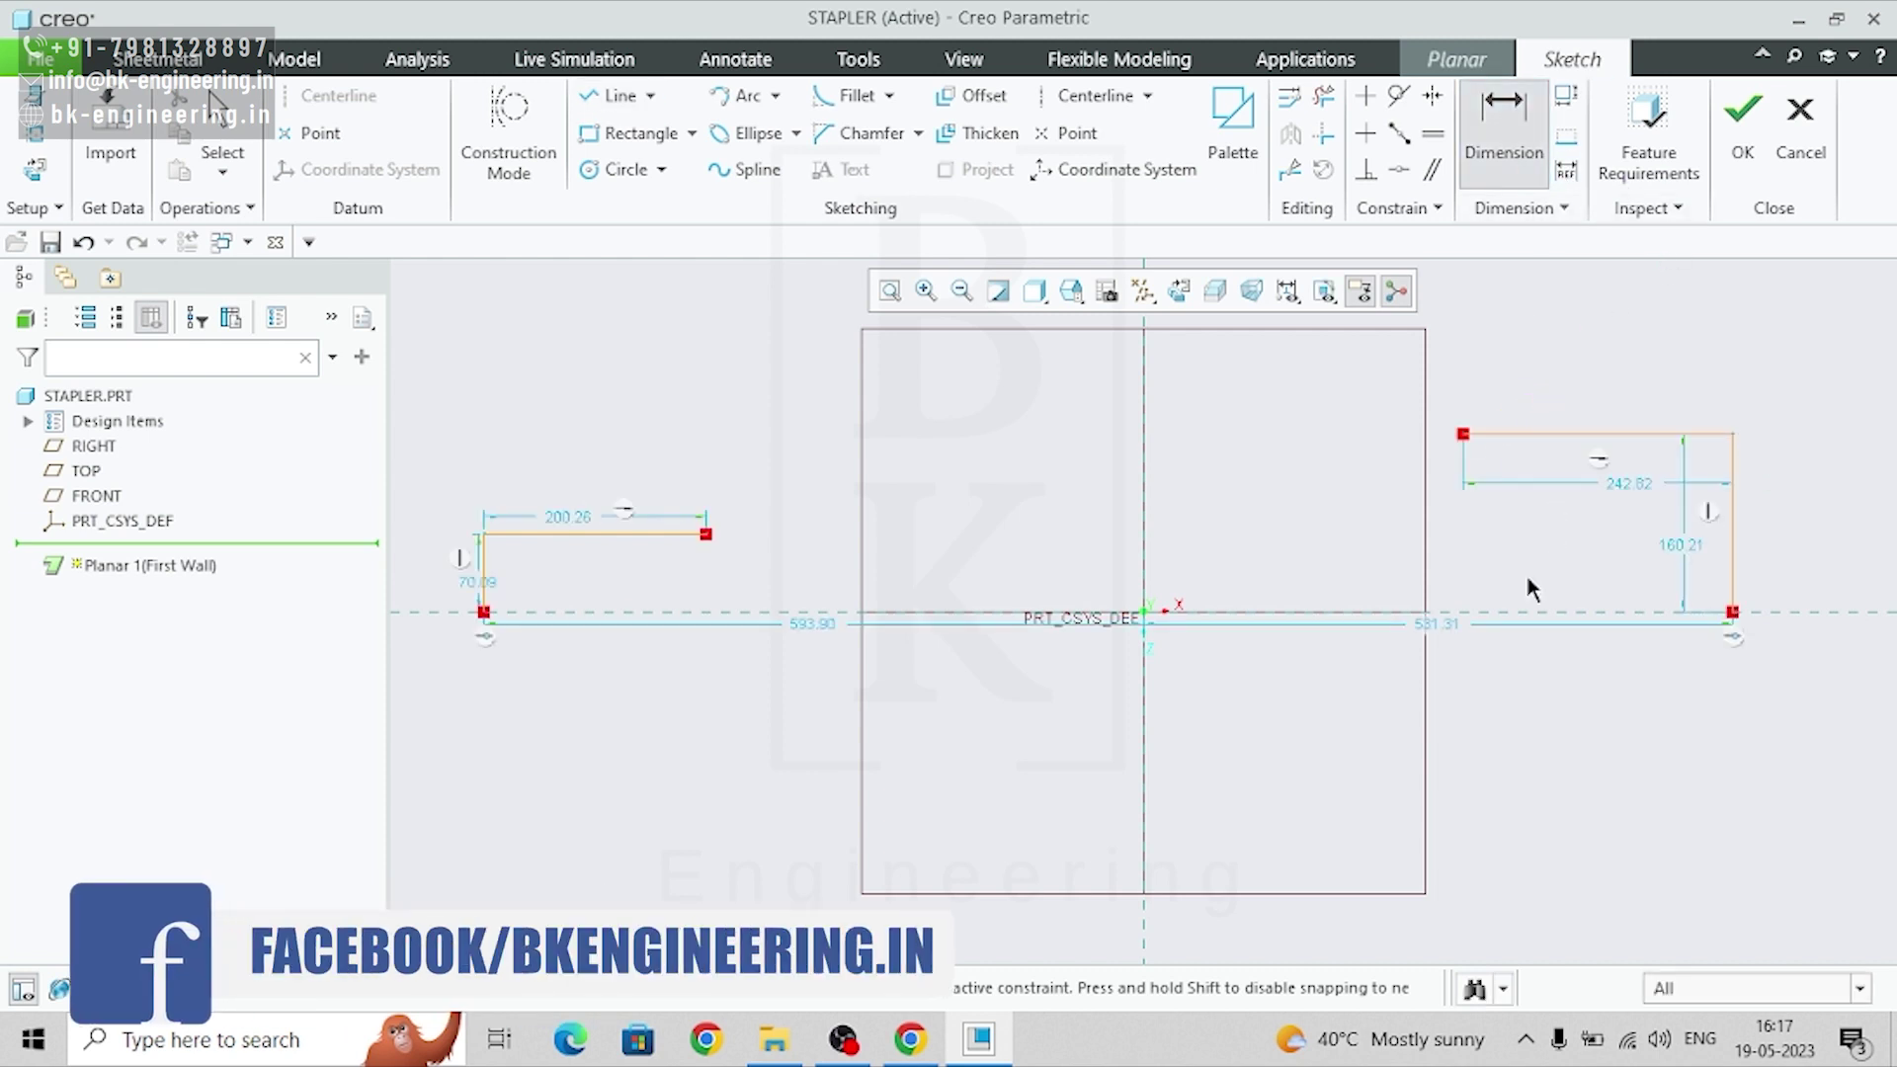
pyautogui.click(483, 585)
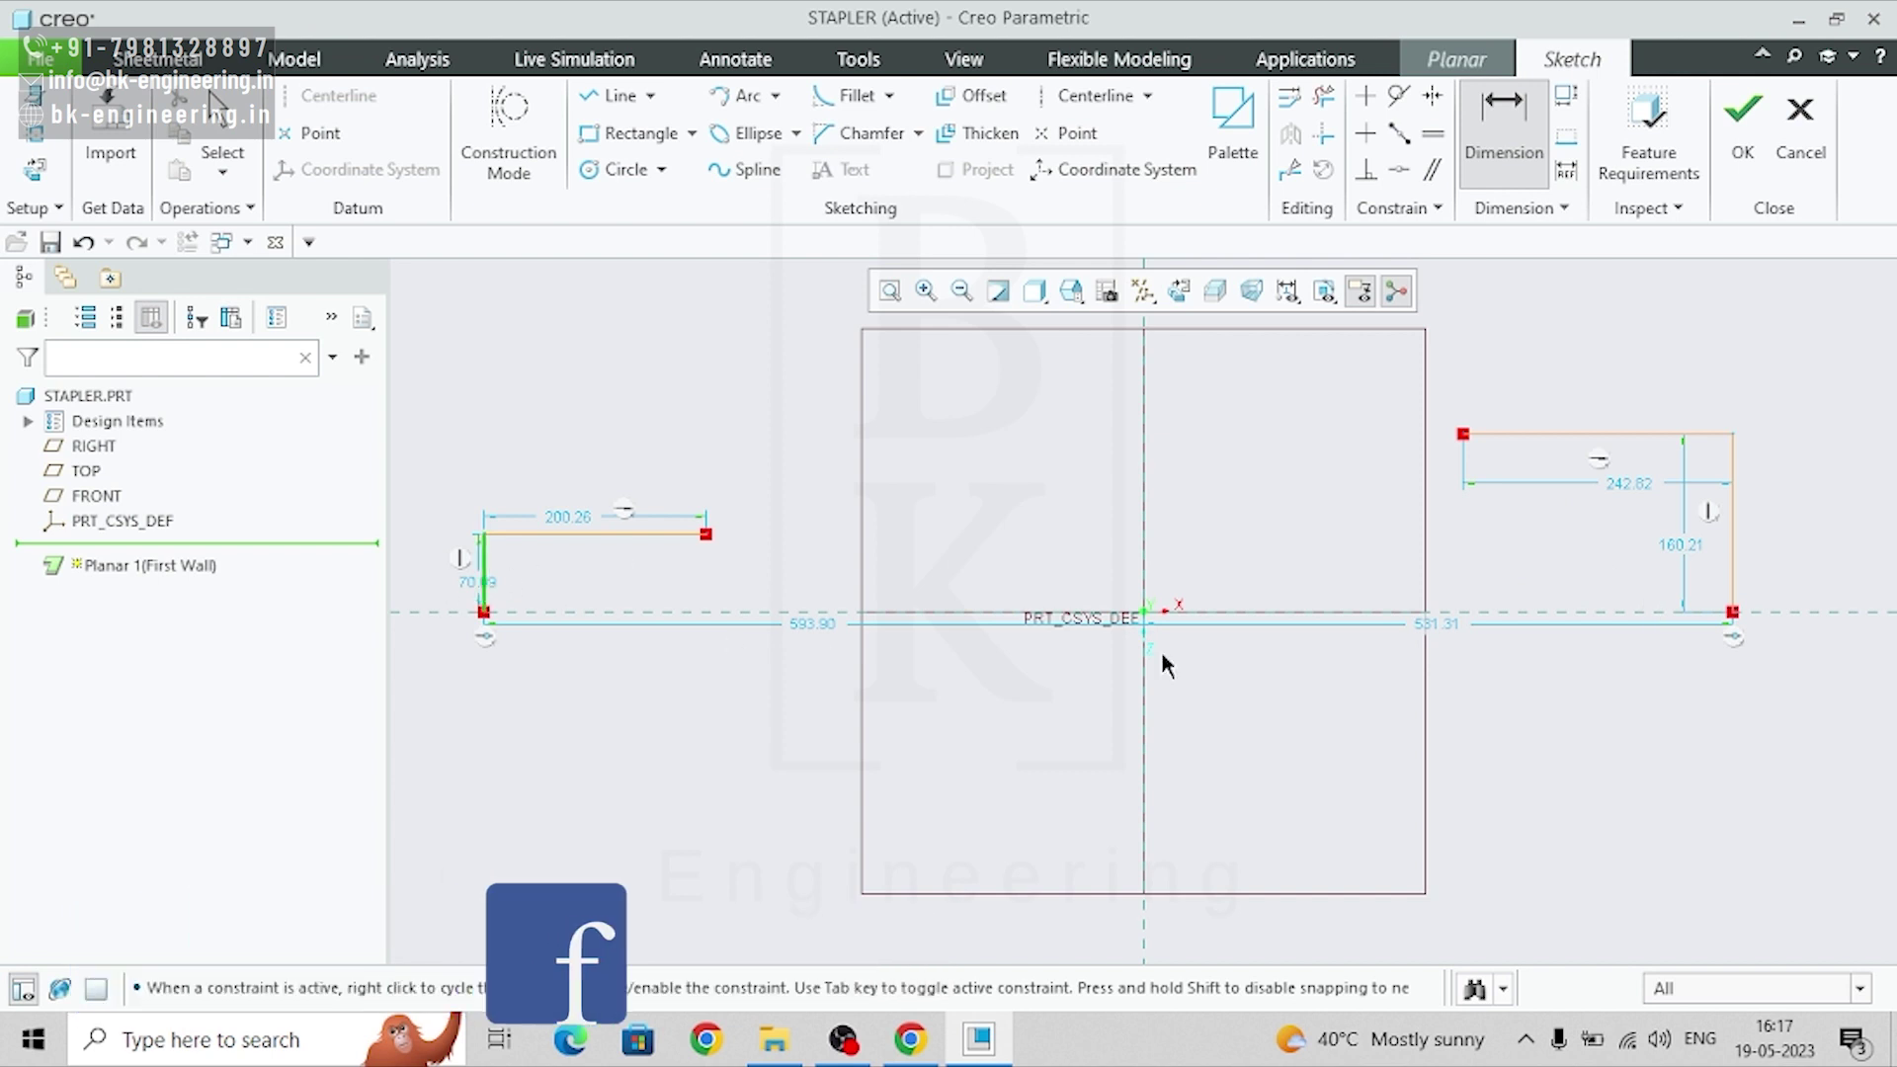
pyautogui.click(1728, 548)
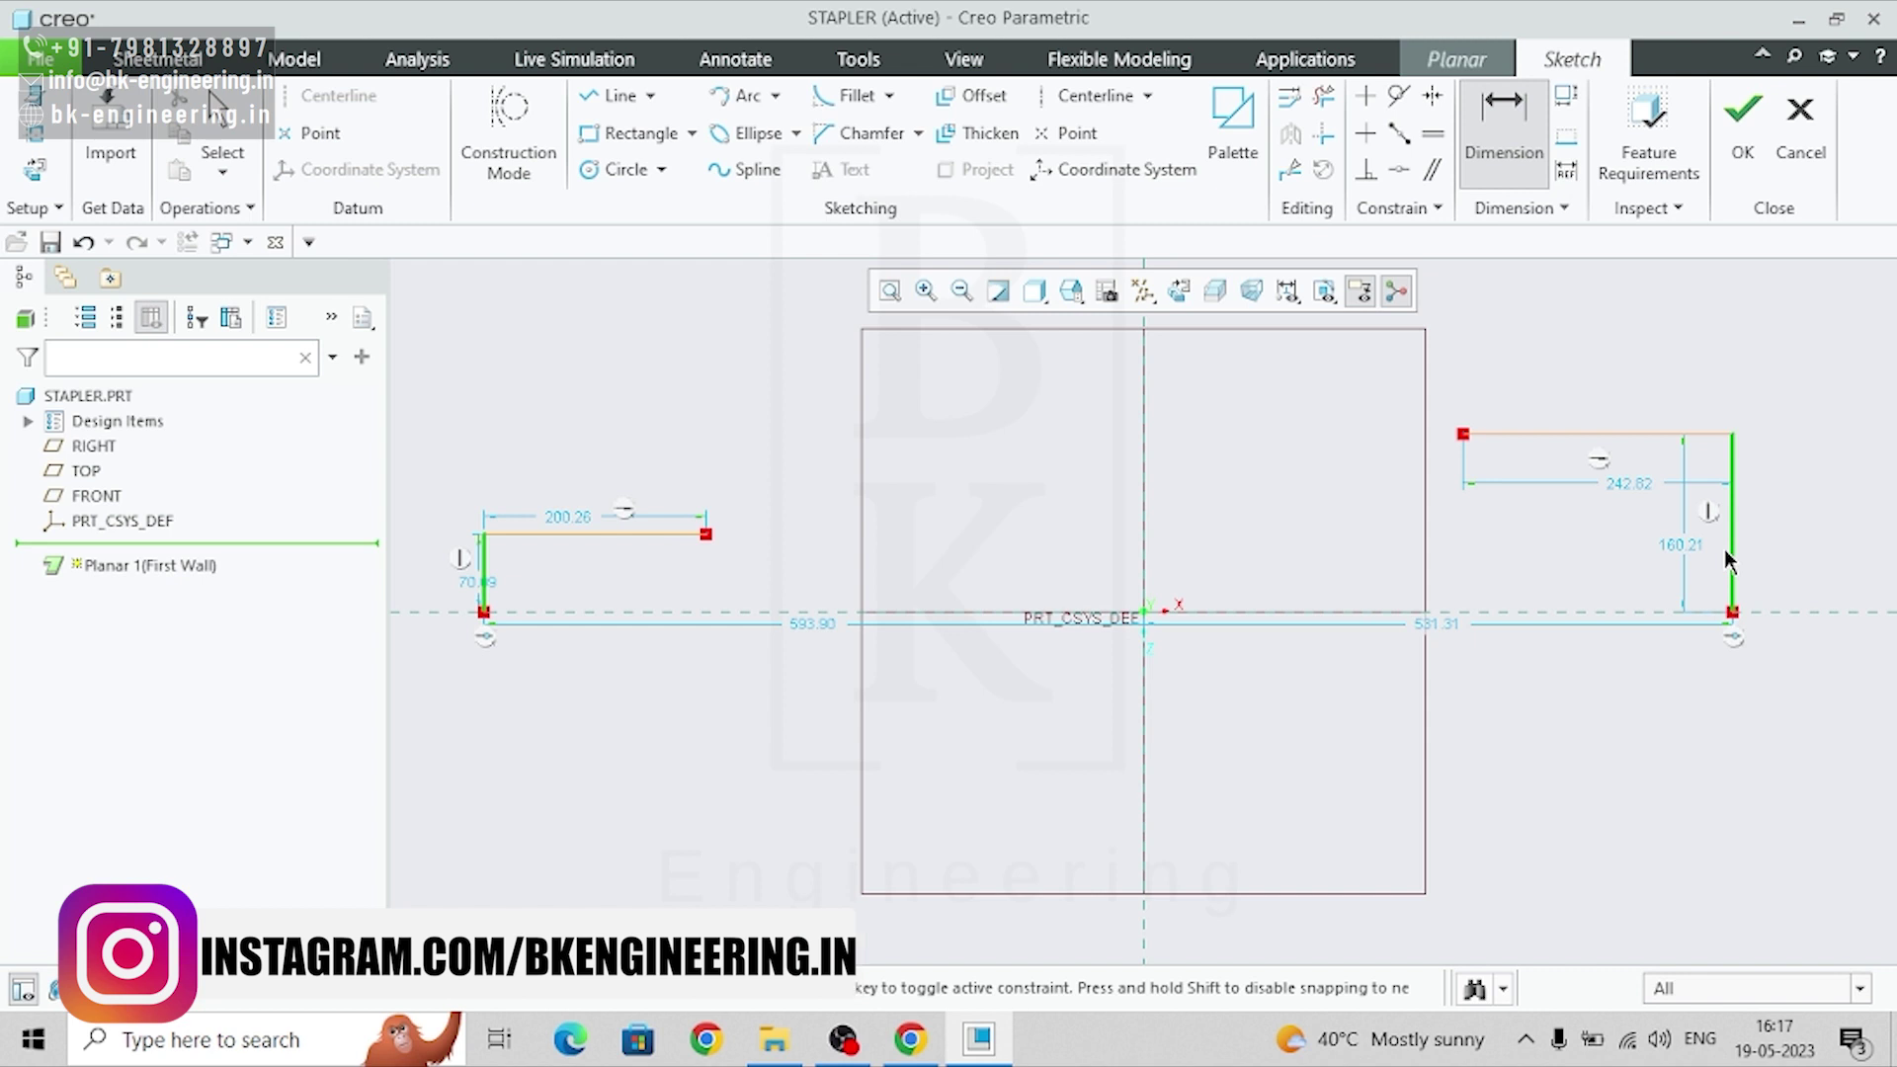
pyautogui.middleClick(1223, 545)
pyautogui.write('90')
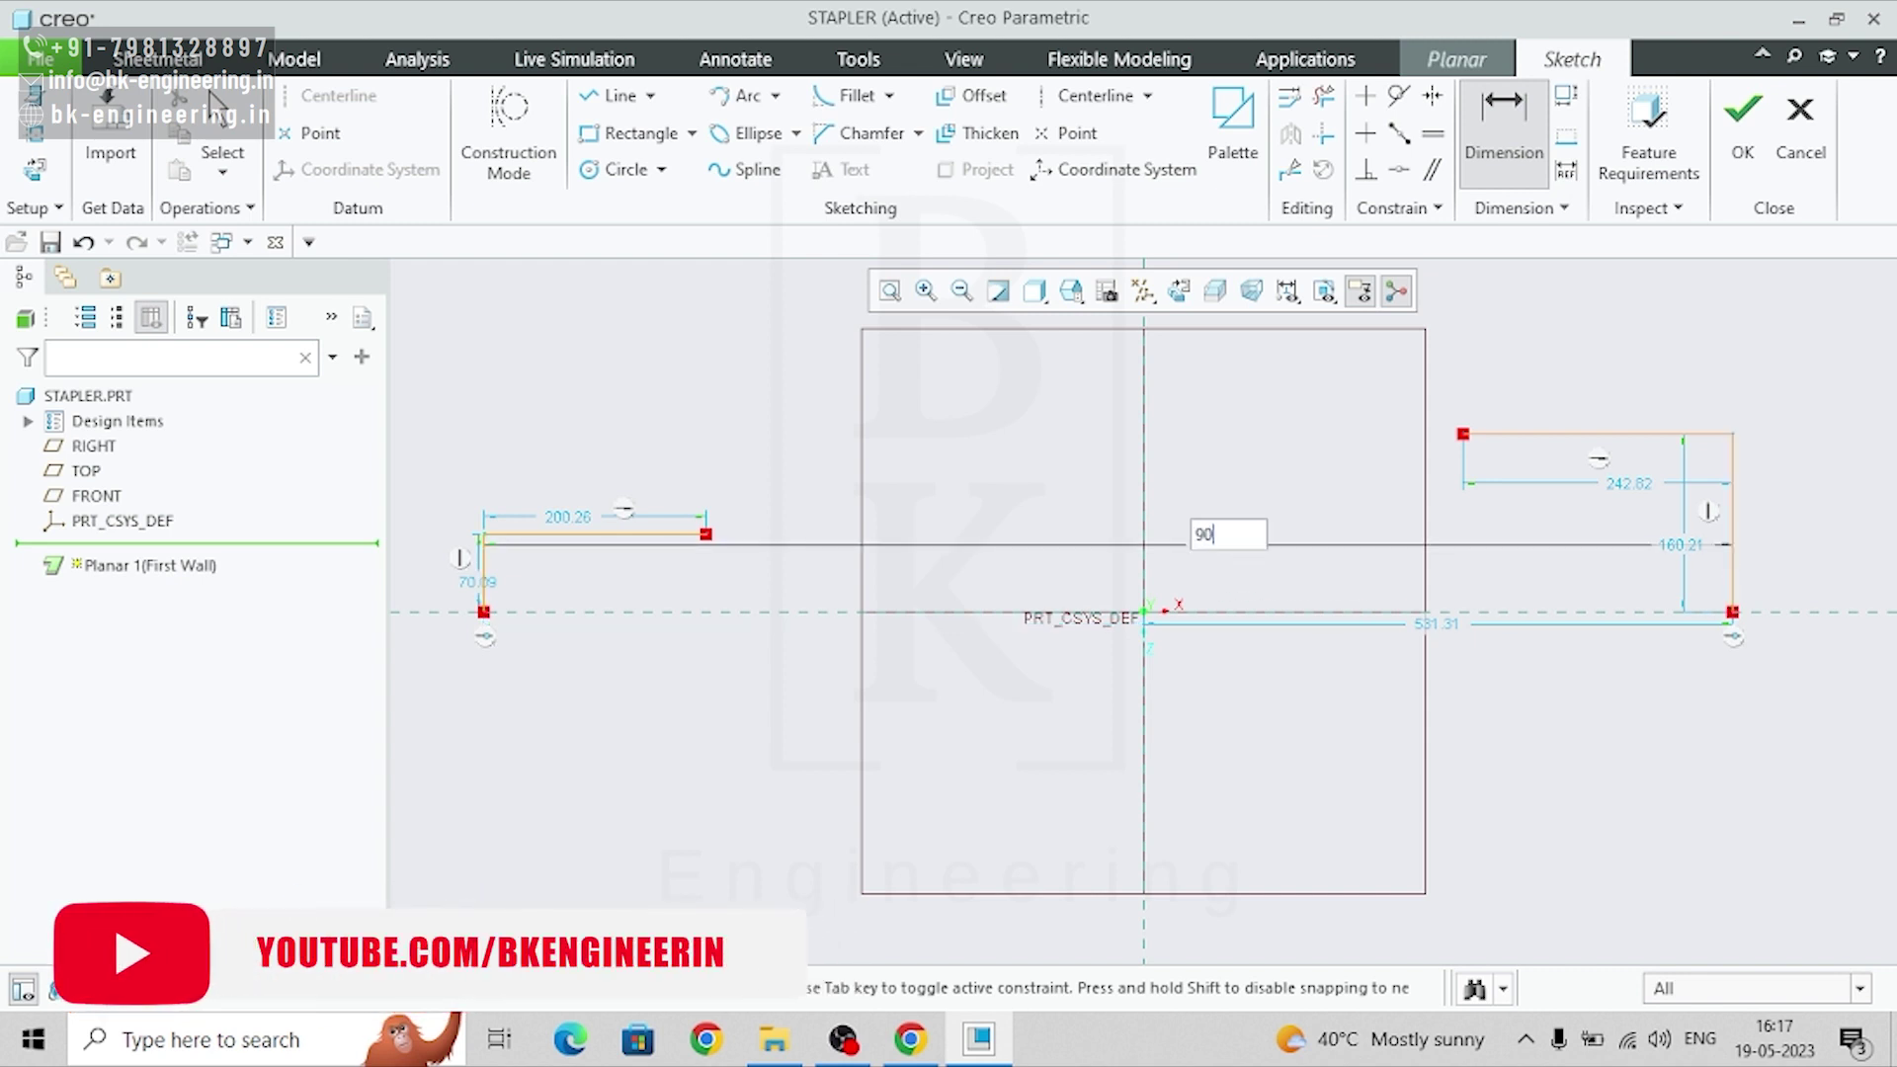
pyautogui.press('Return')
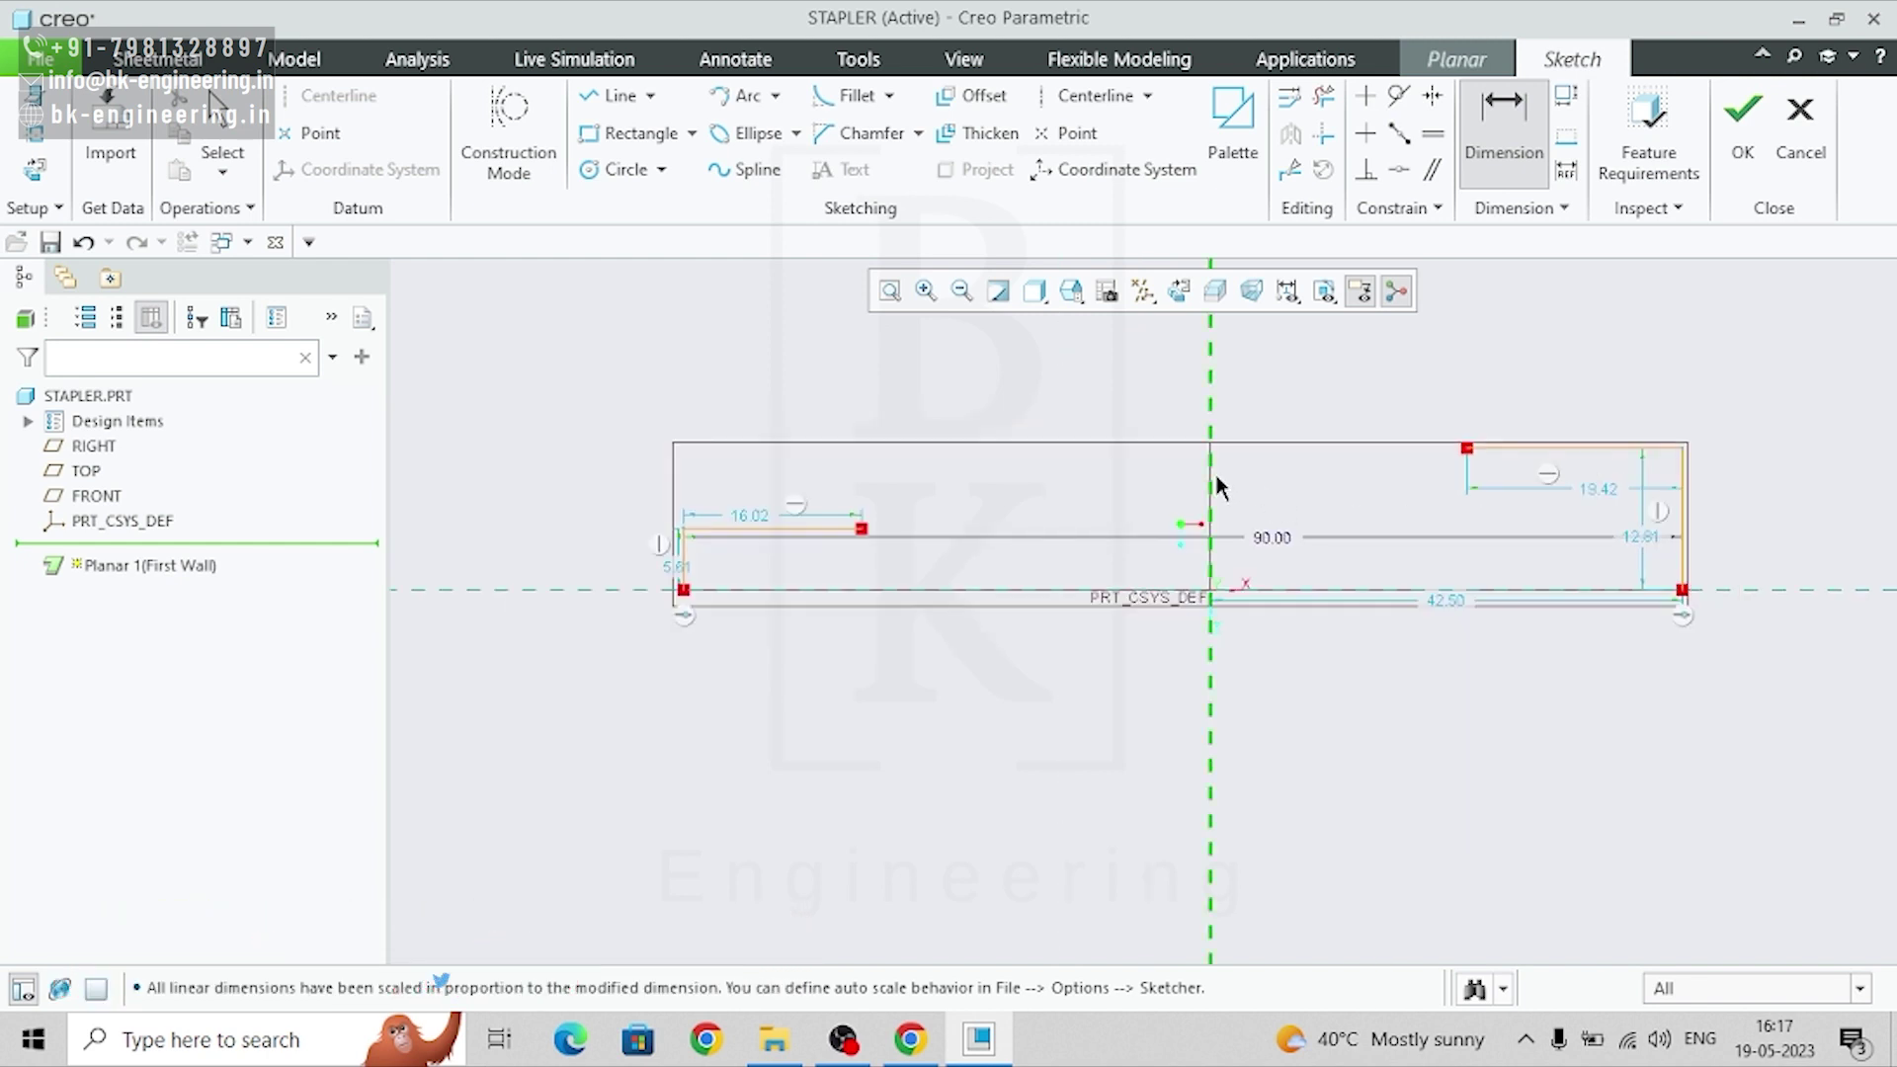
# - Dimension the left vertical end line from the vertical reference and set the distance to 5
pyautogui.click(683, 561)
pyautogui.middleClick(958, 715)
pyautogui.write('5')
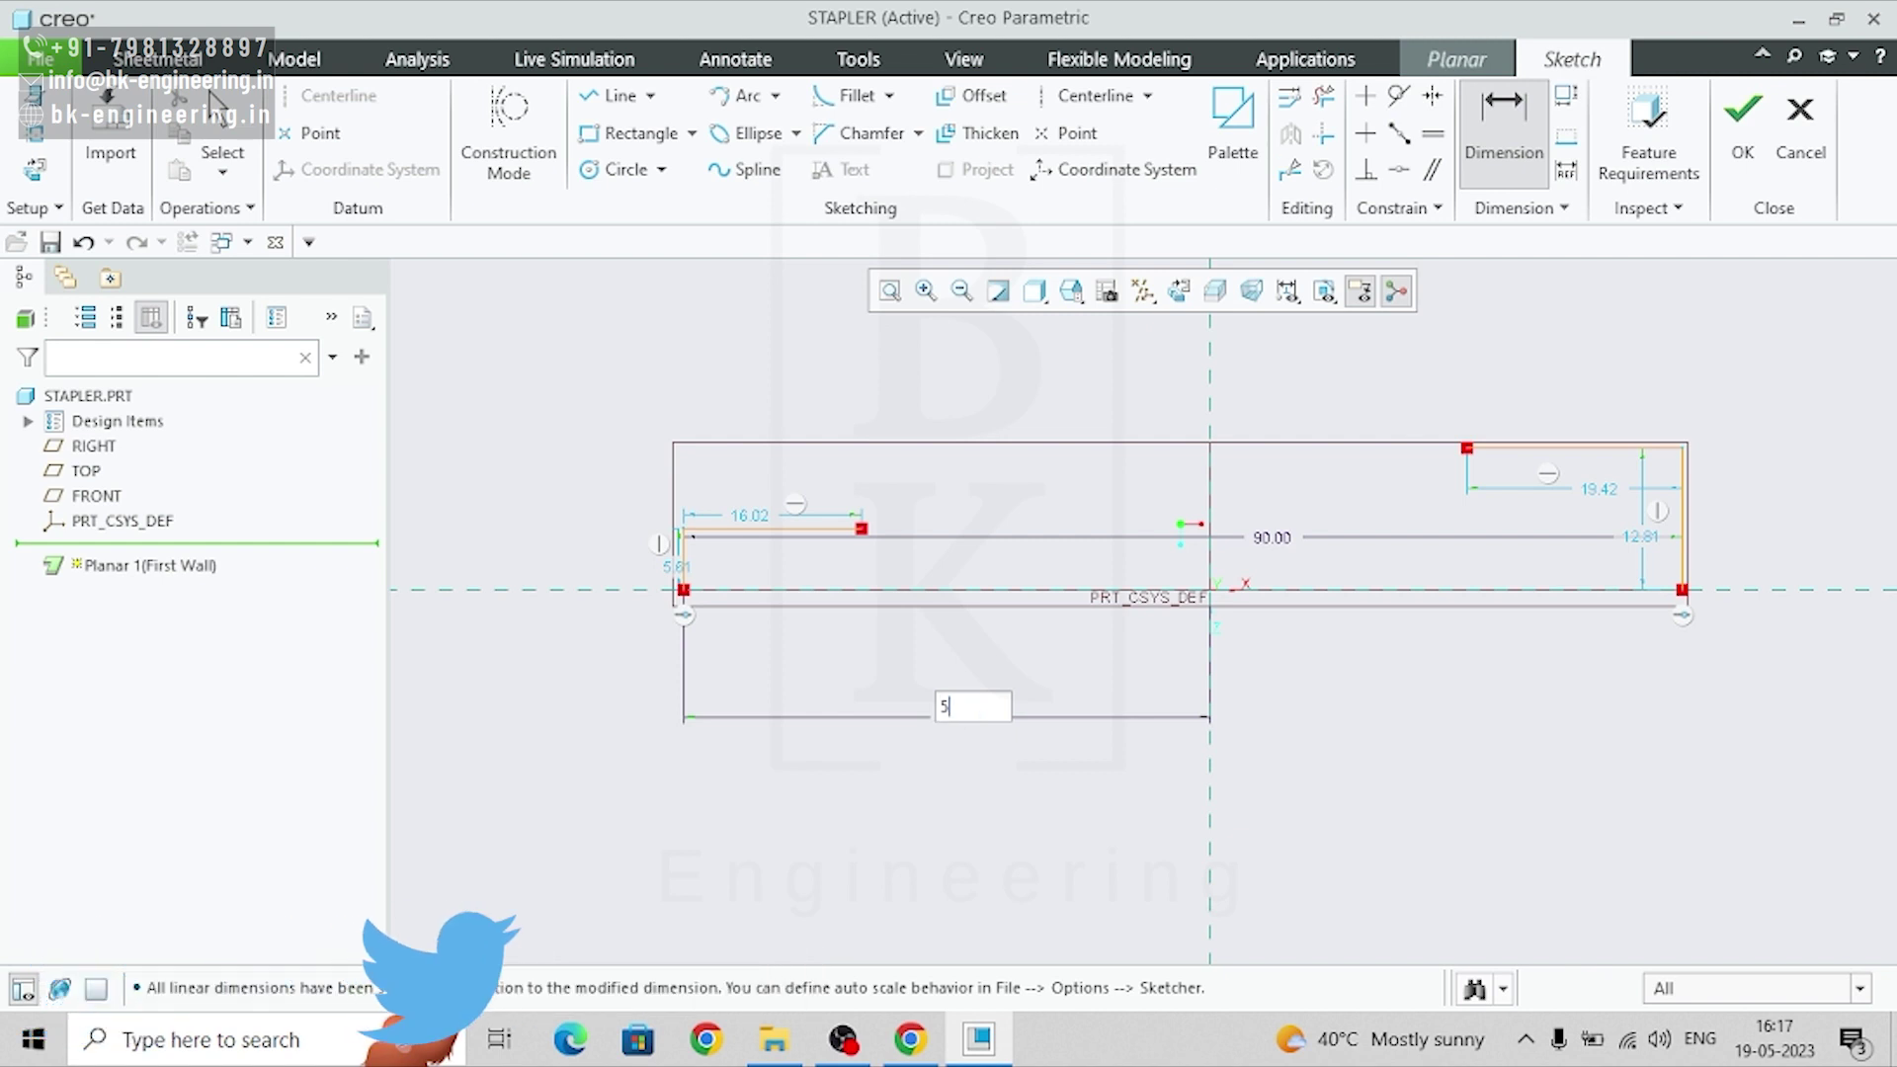
pyautogui.press('Return')
# - Set the left chain's horizontal line length to 30 and its vertical line height to 10
pyautogui.scroll(5, 1235, 534)
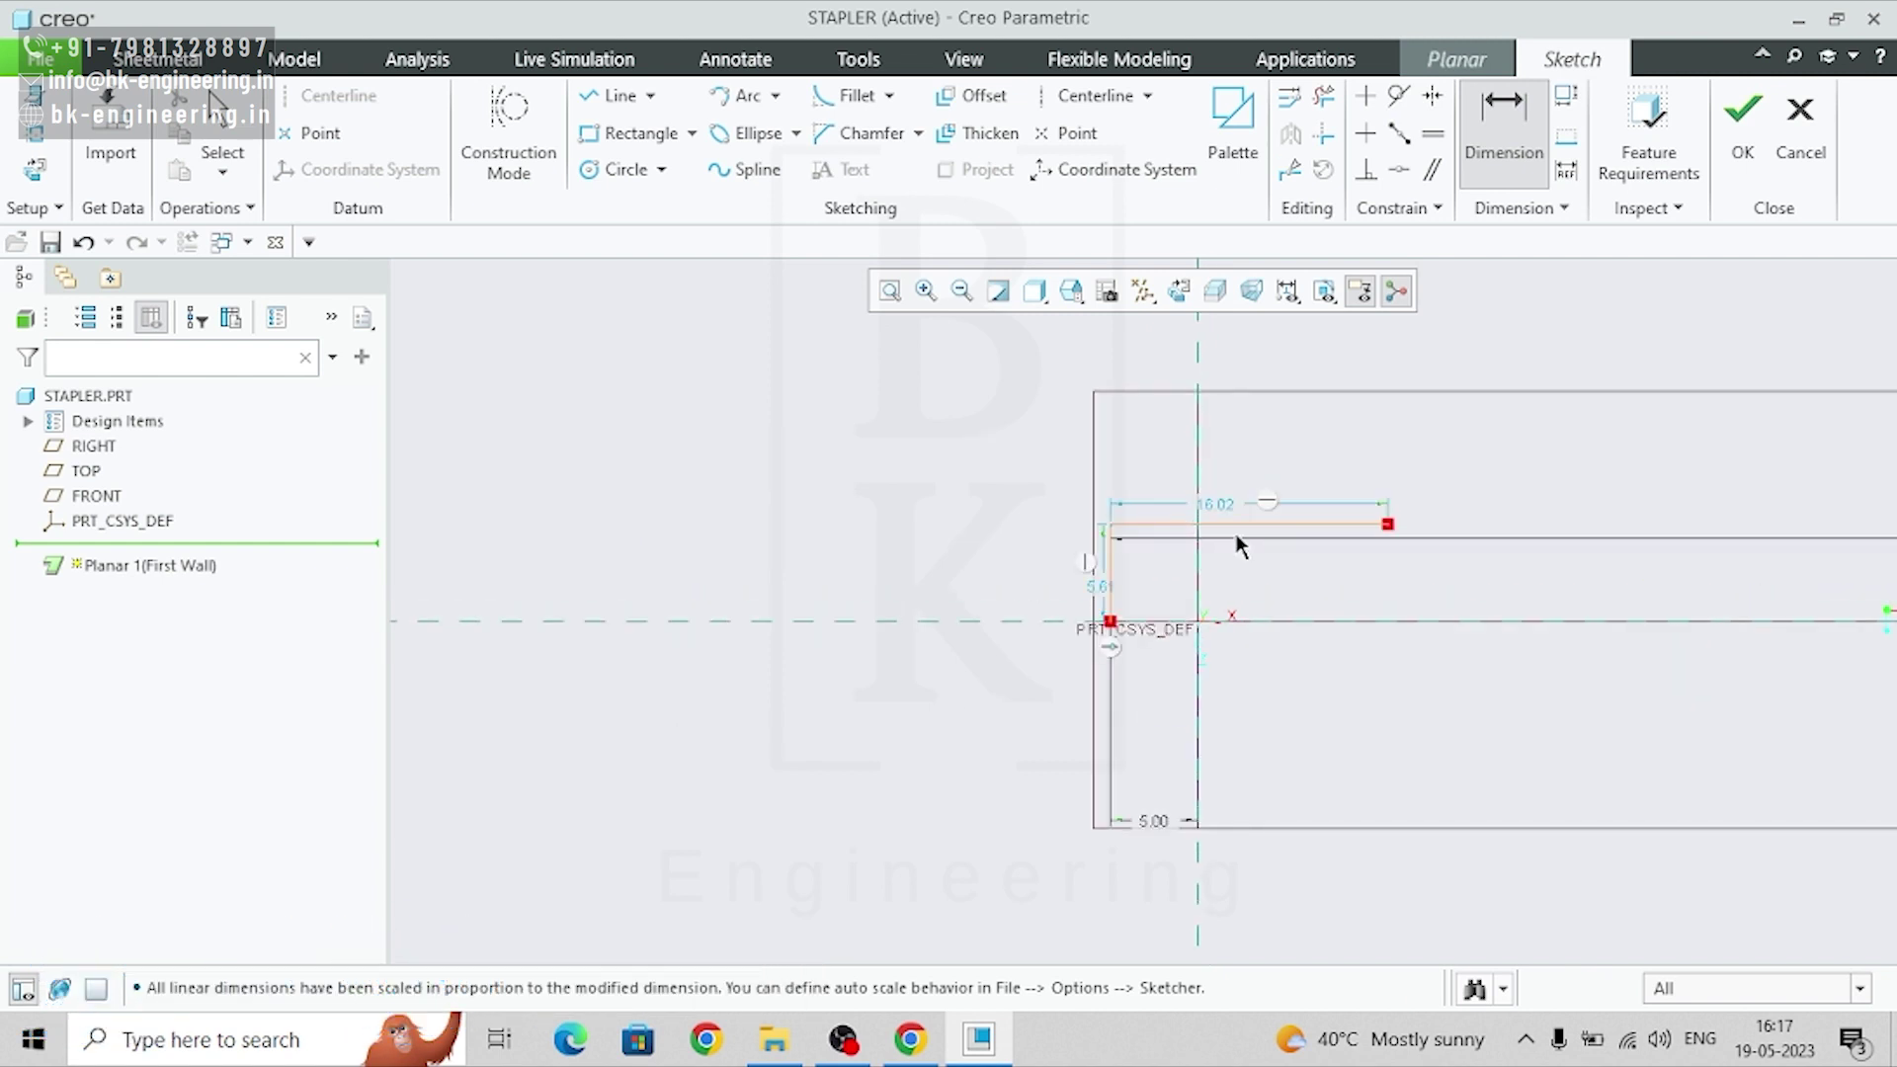
pyautogui.doubleClick(1190, 478)
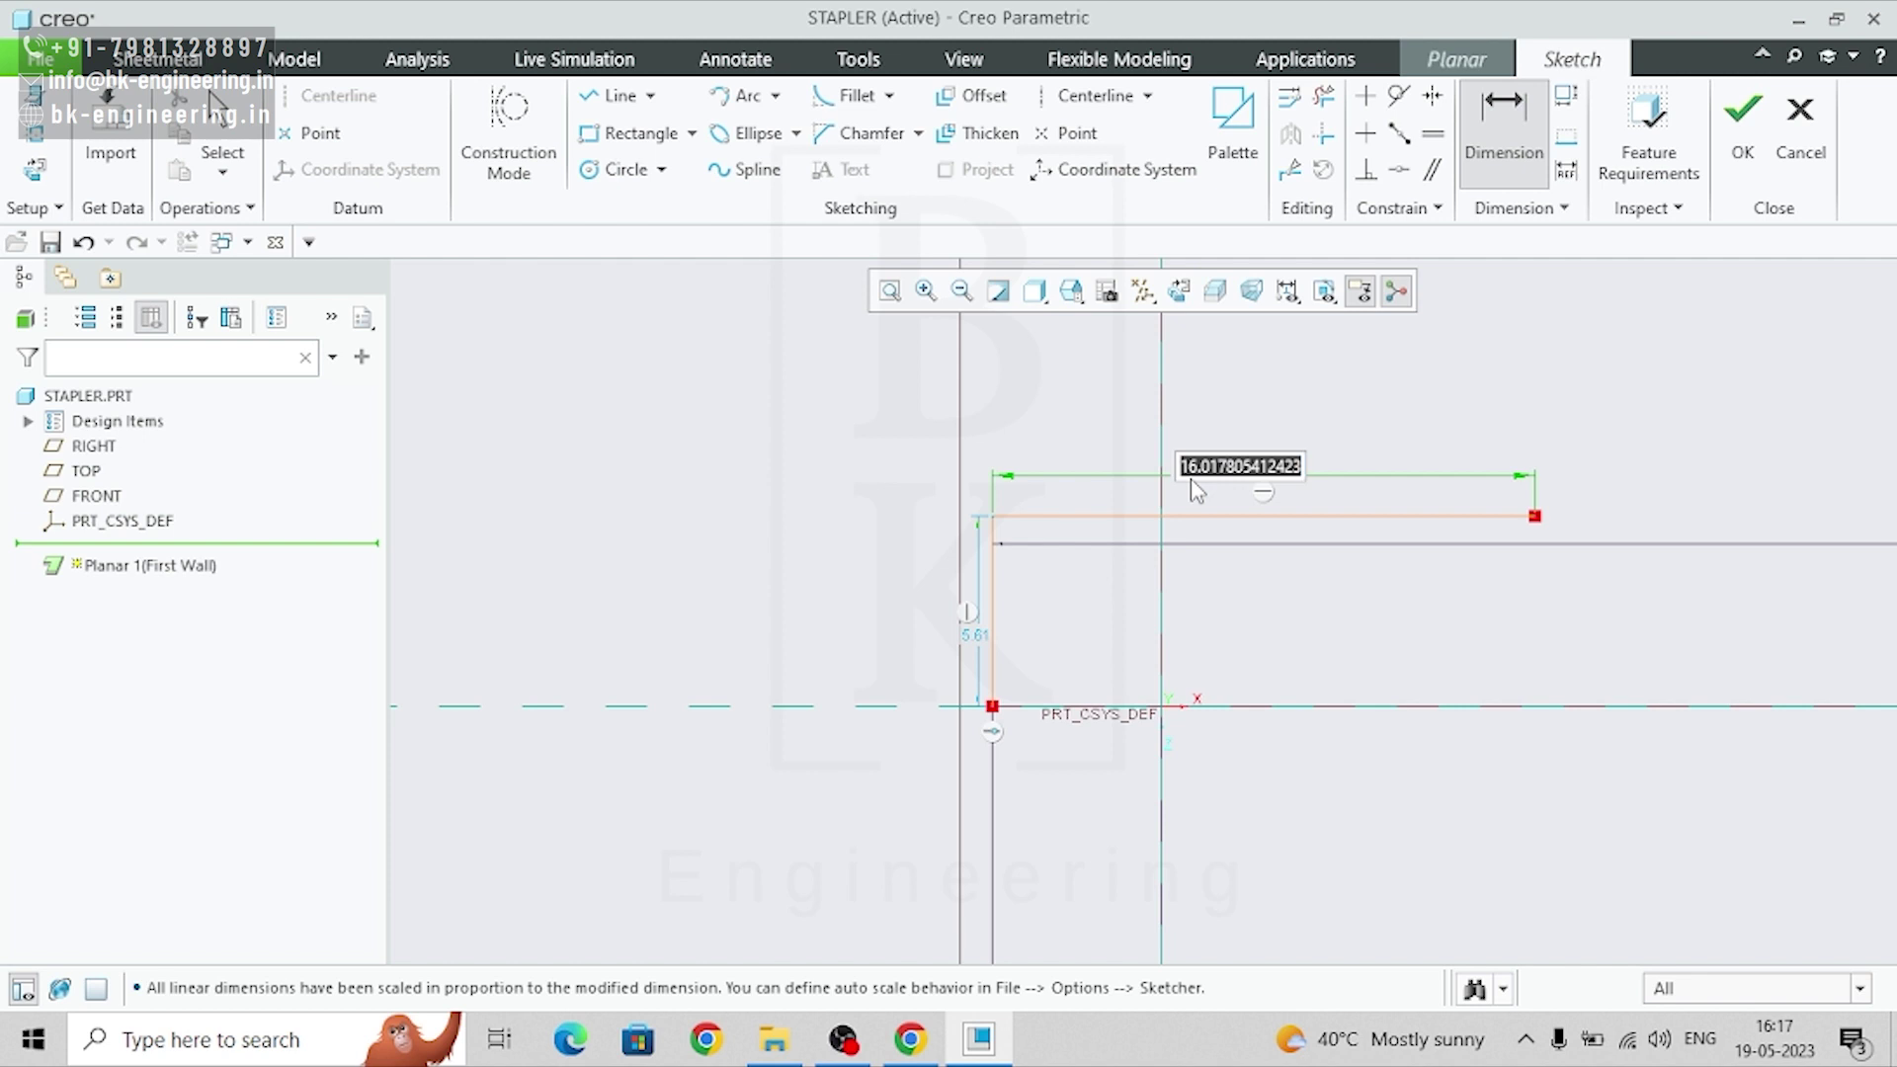
pyautogui.write('3')
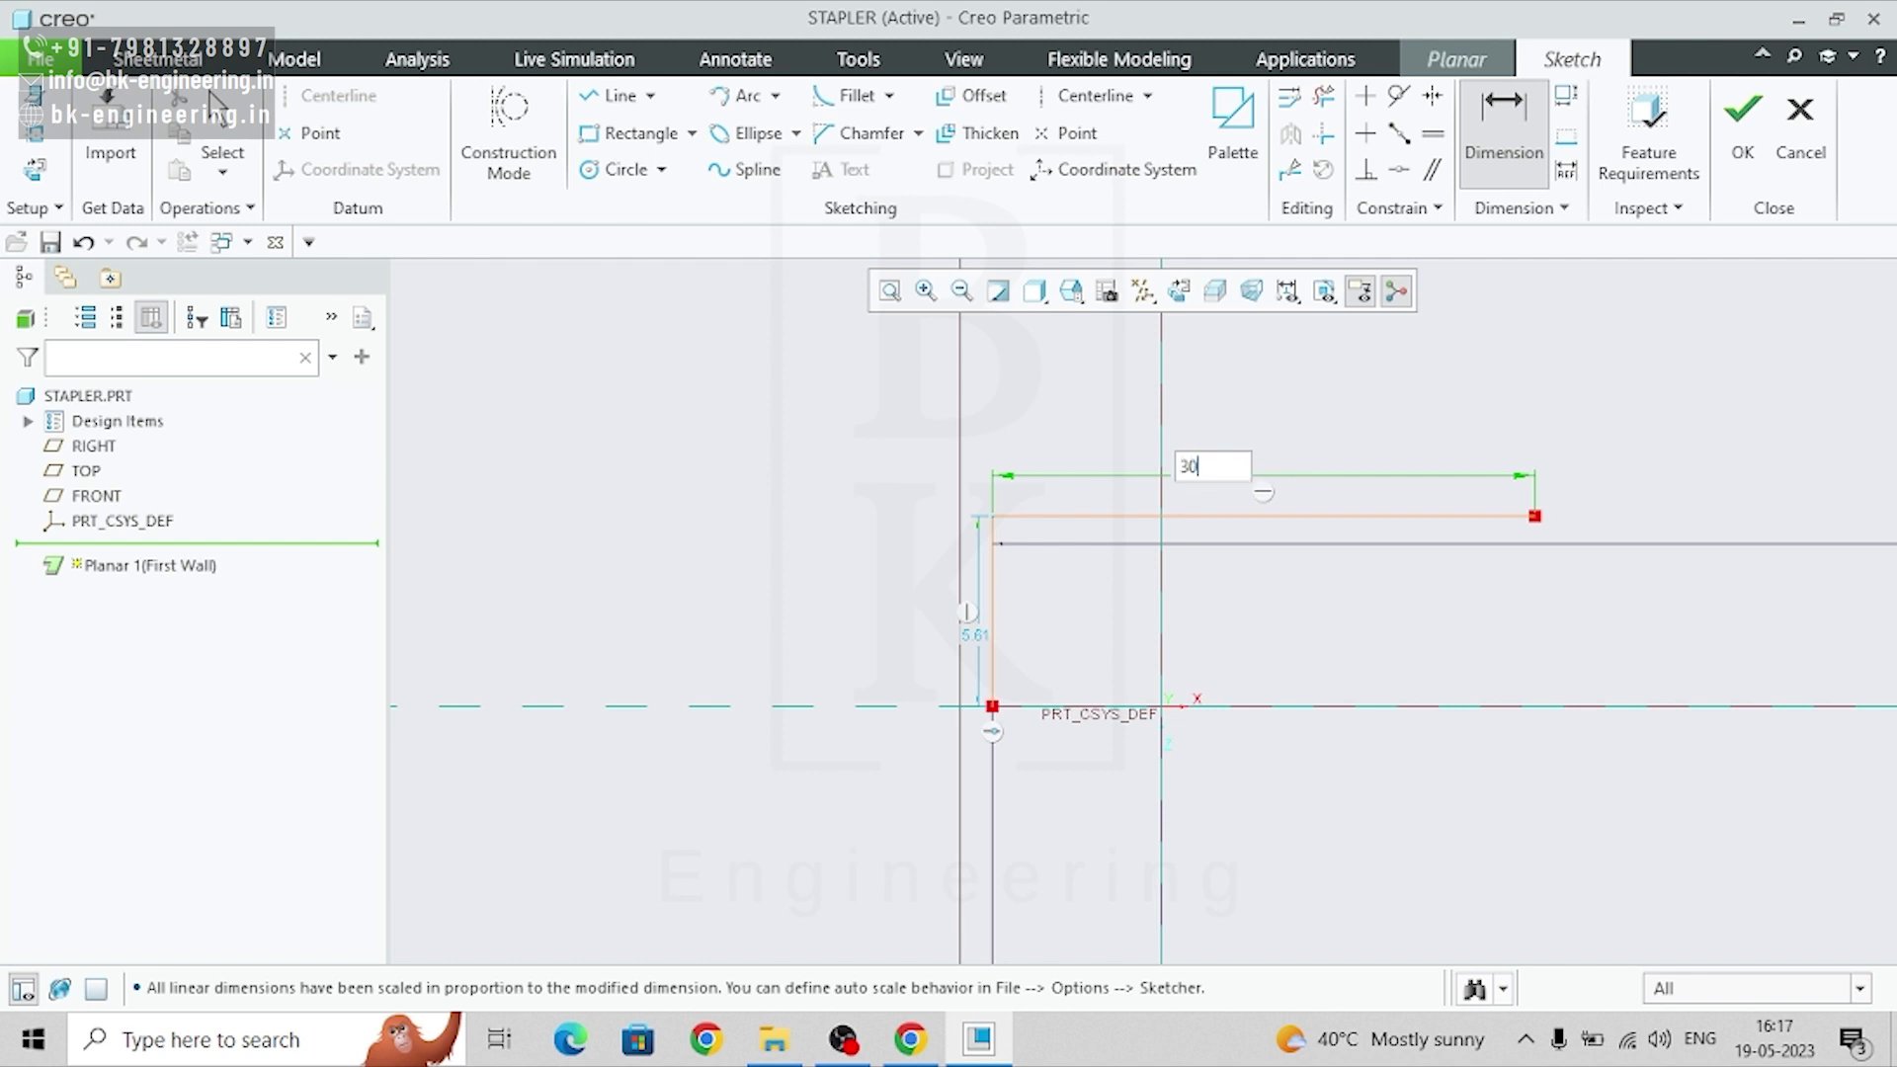
pyautogui.write('0')
pyautogui.press('Return')
pyautogui.doubleClick(975, 642)
pyautogui.write('1')
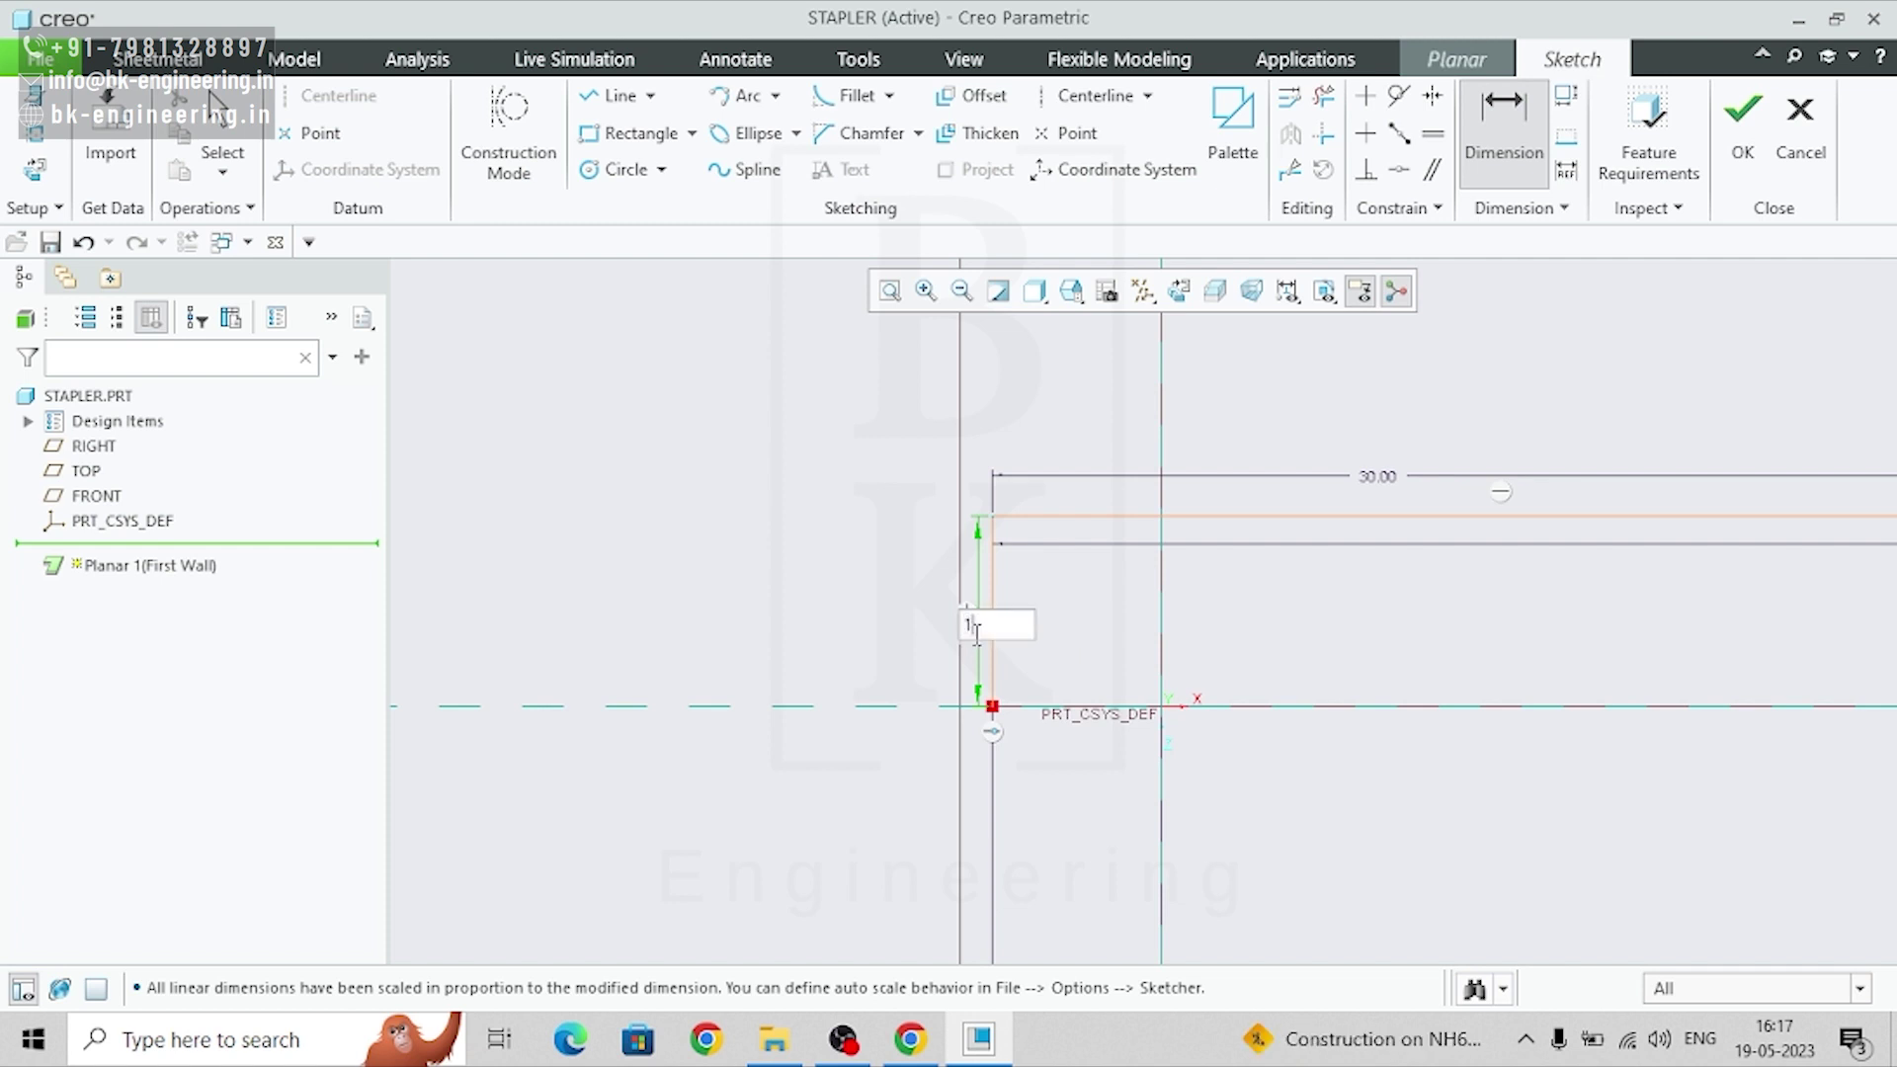
pyautogui.press('Return')
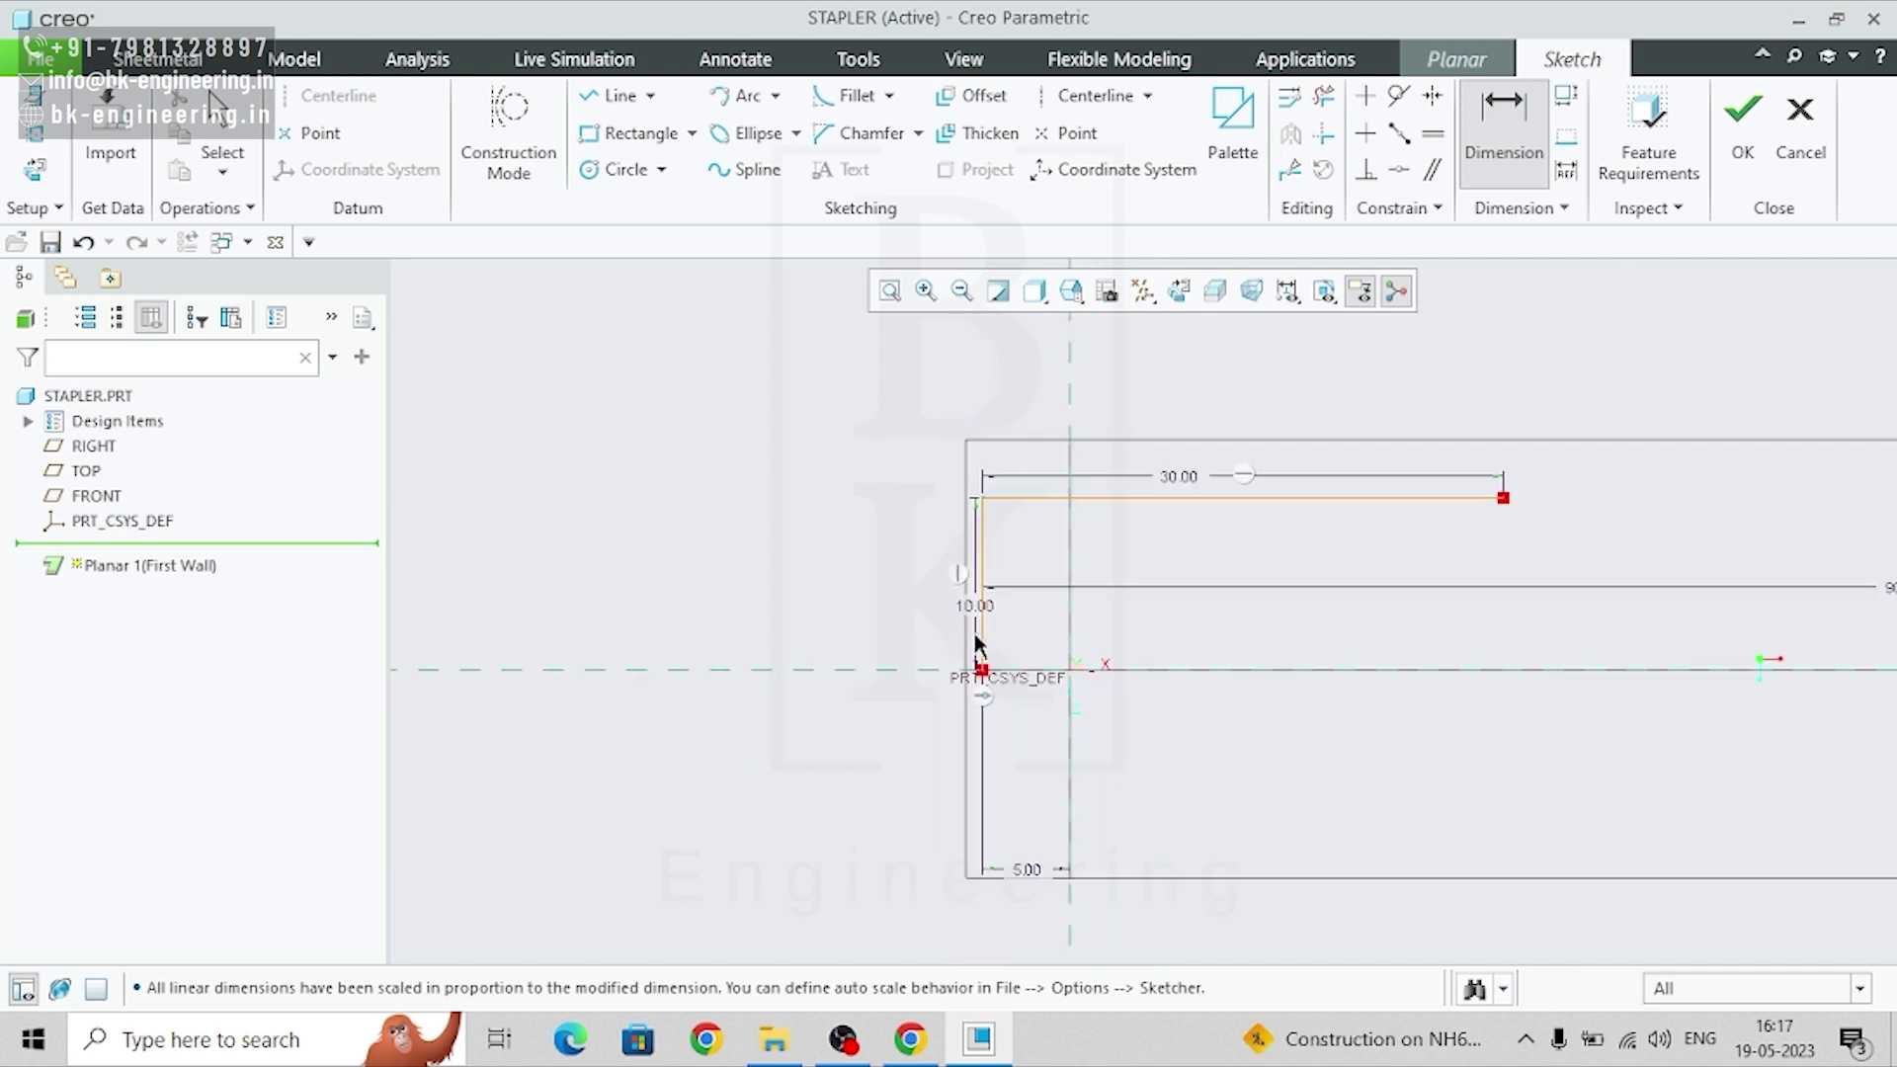
# - Set the right chain's horizontal line length to 17 and its vertical line height to 10
pyautogui.scroll(3, 1532, 584)
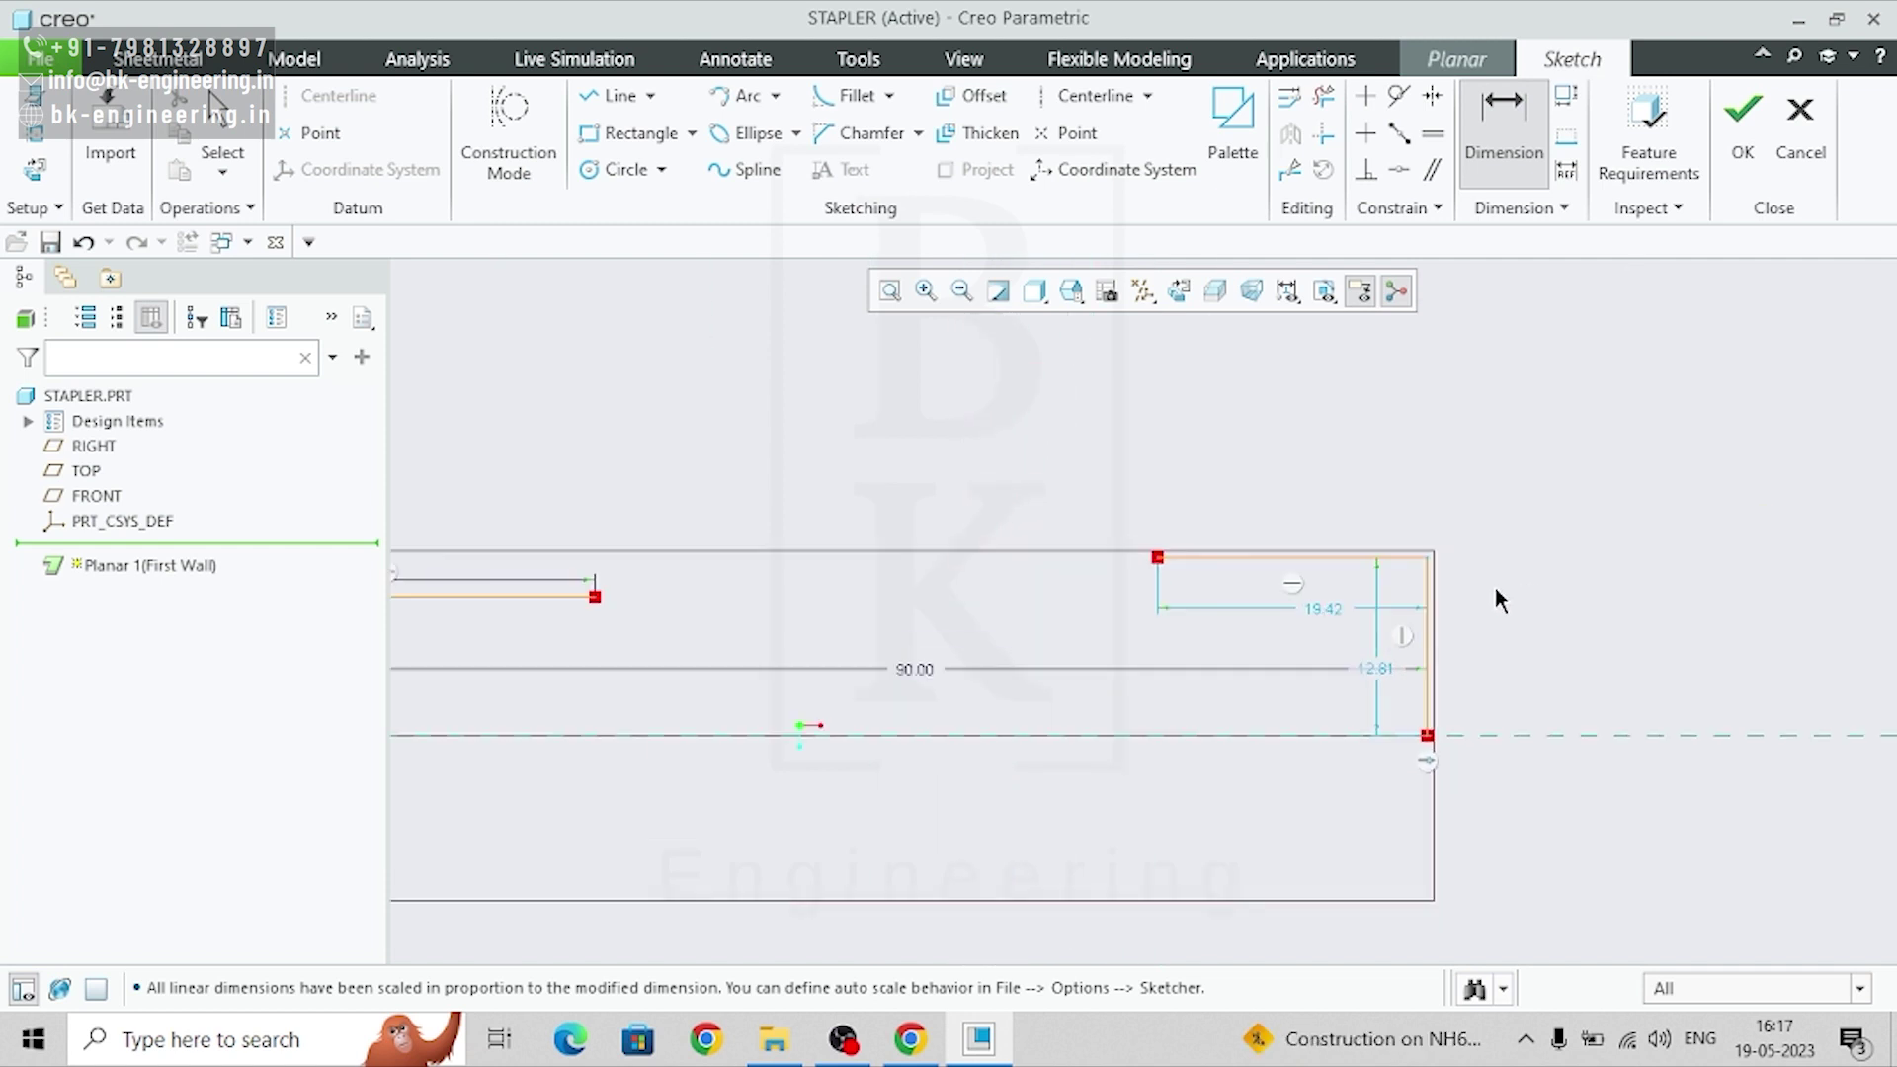
pyautogui.doubleClick(1327, 608)
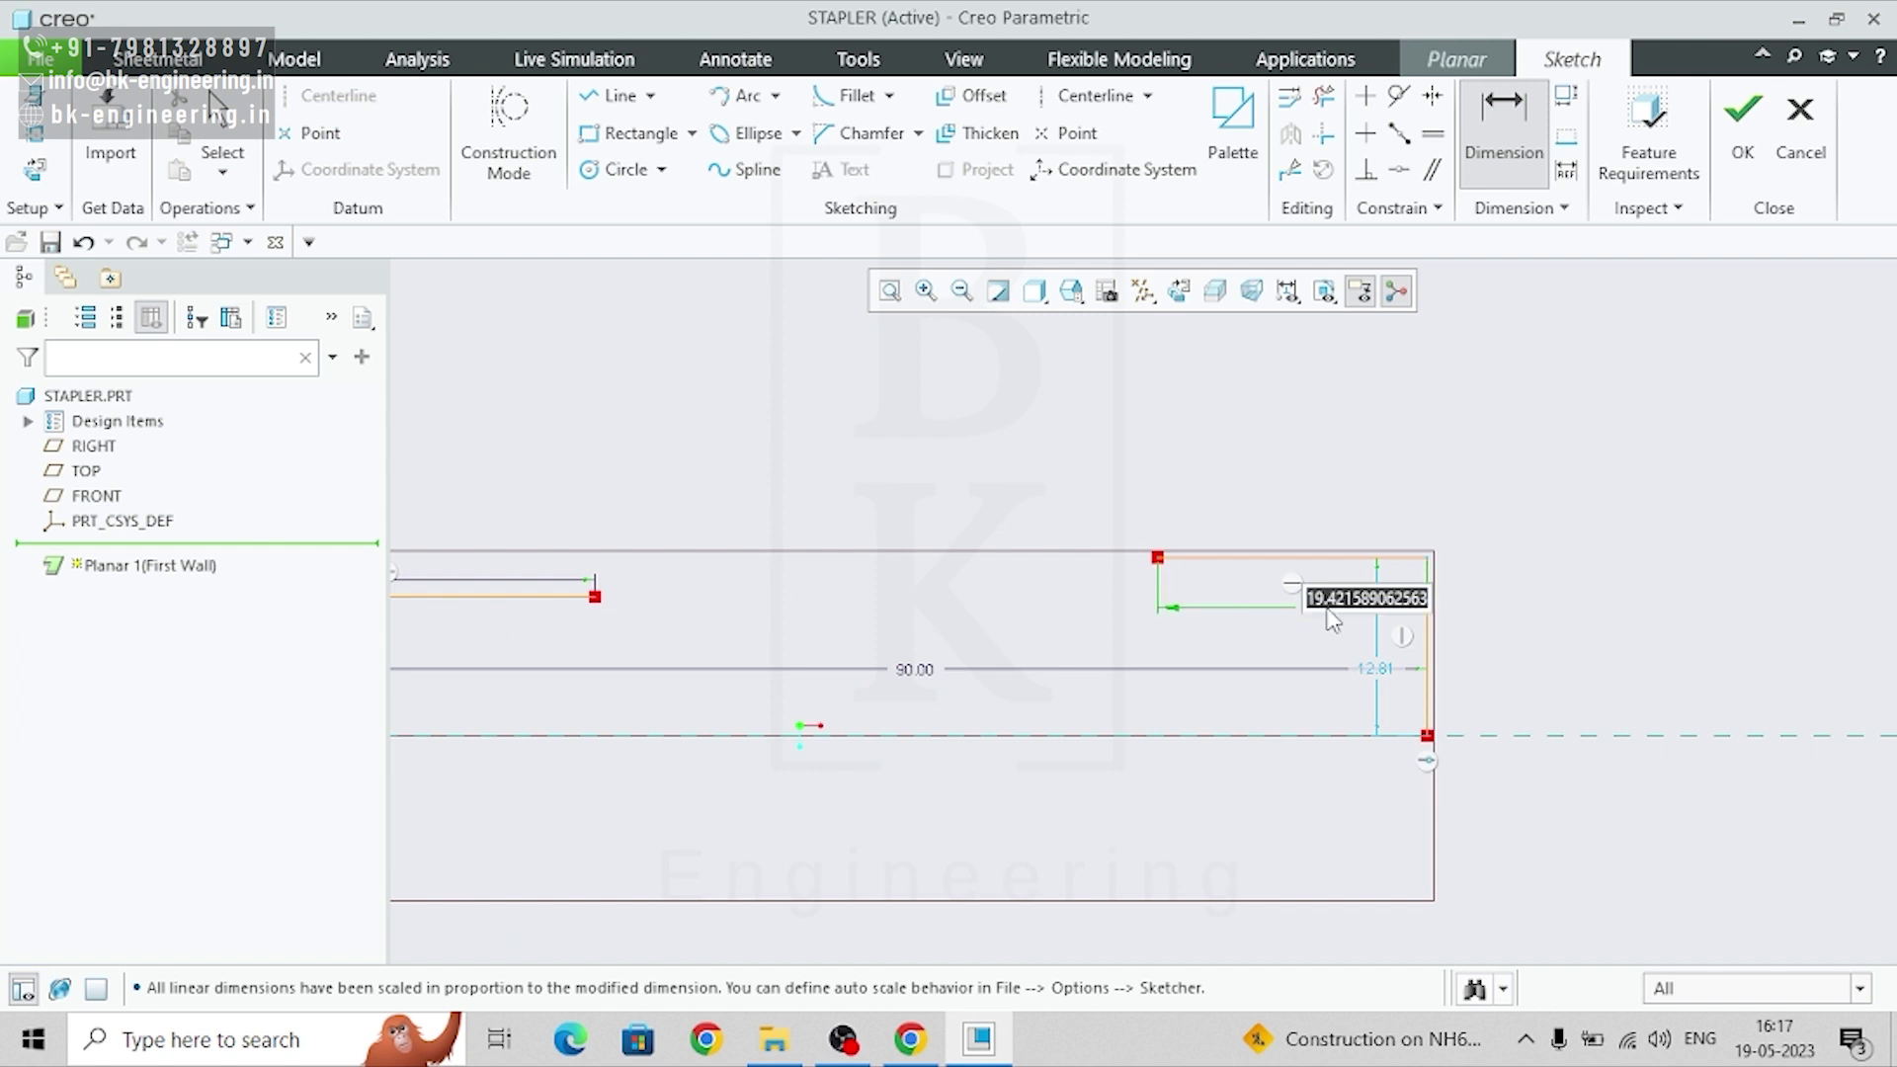
pyautogui.write('1')
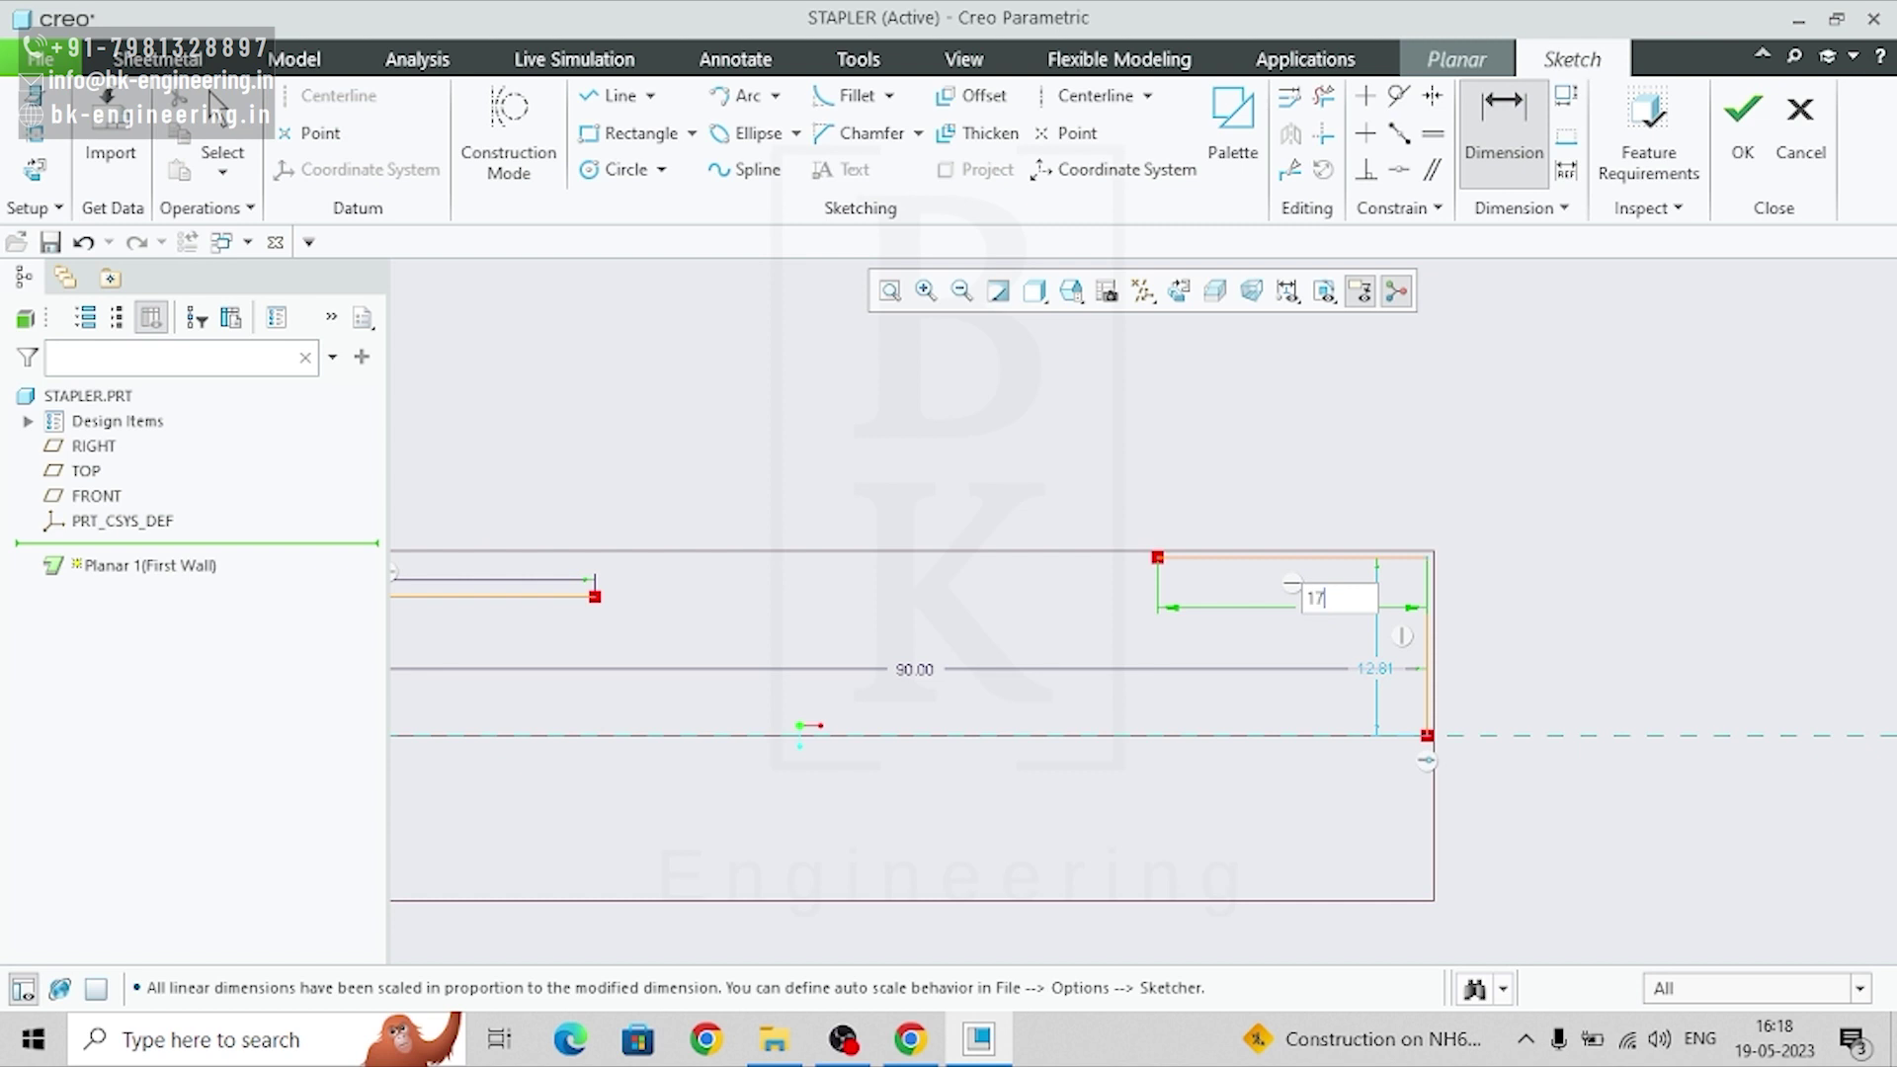
pyautogui.write('7')
pyautogui.press('Return')
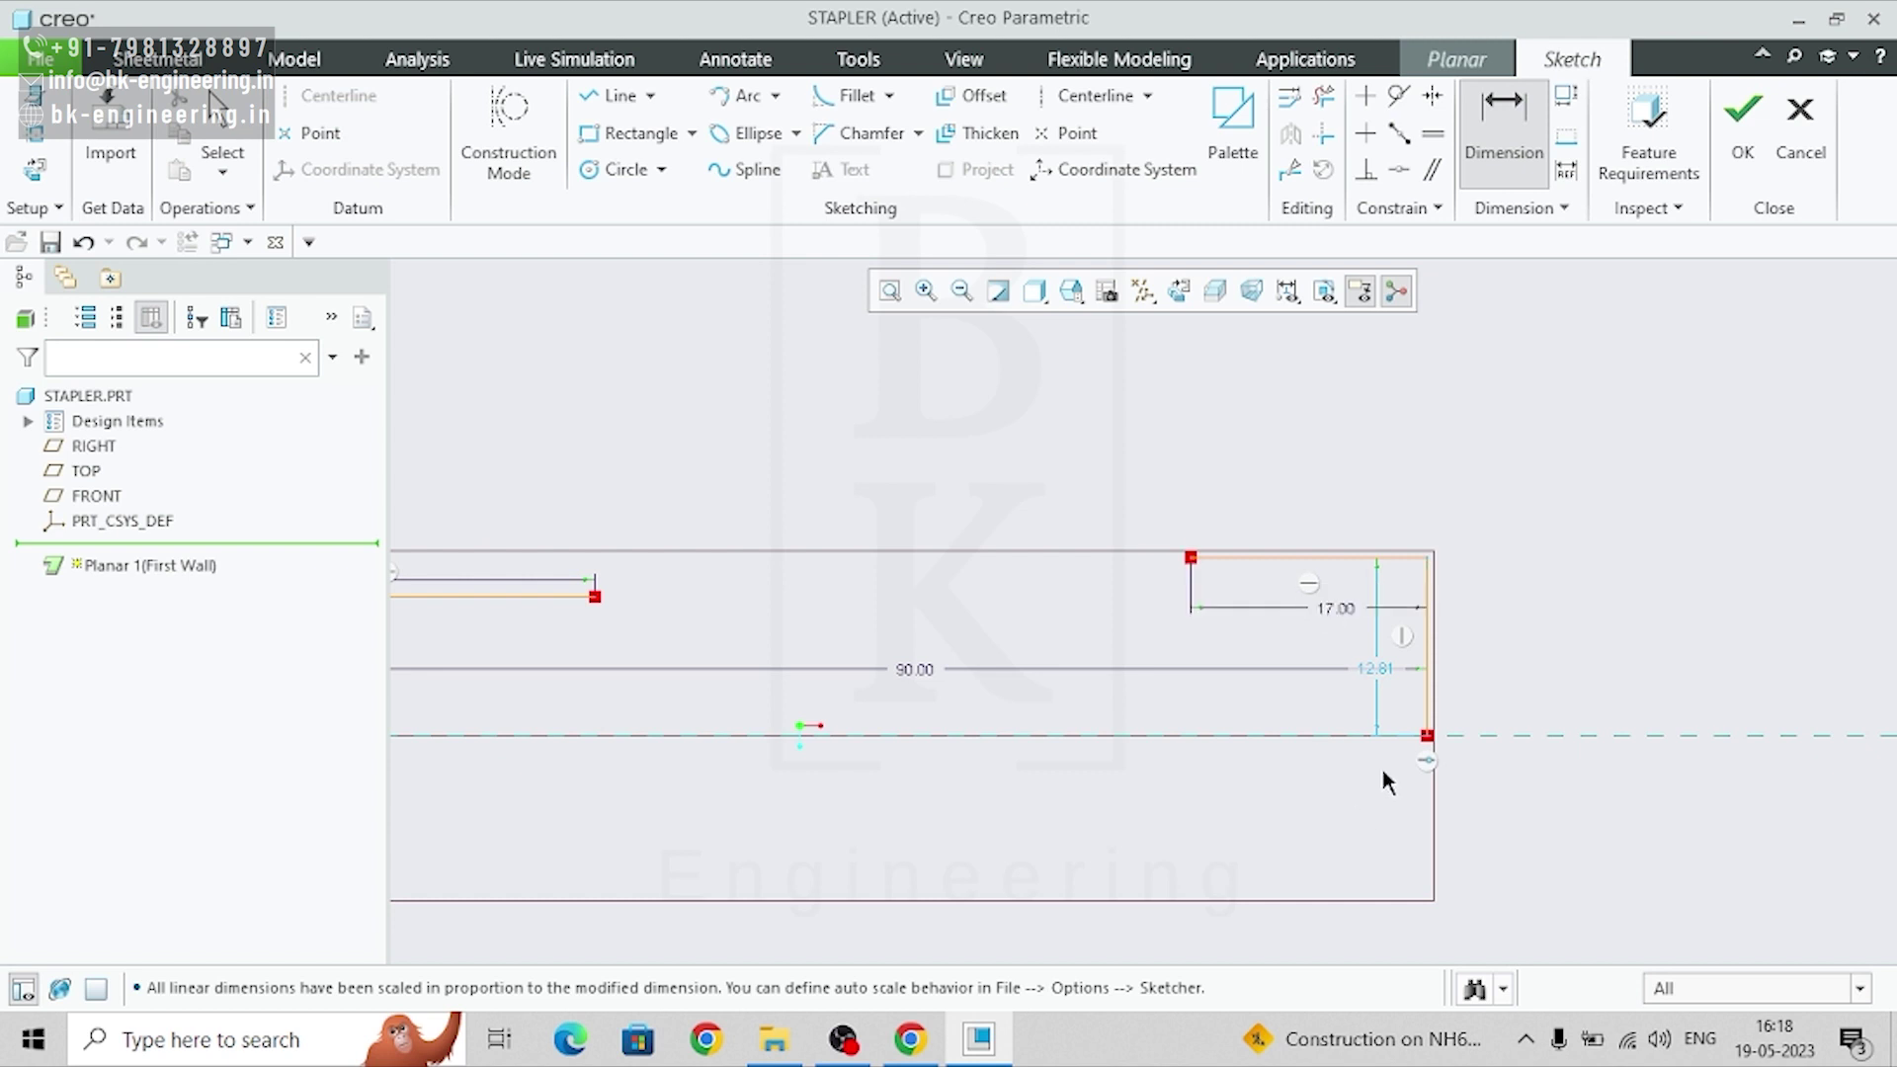
pyautogui.doubleClick(1371, 671)
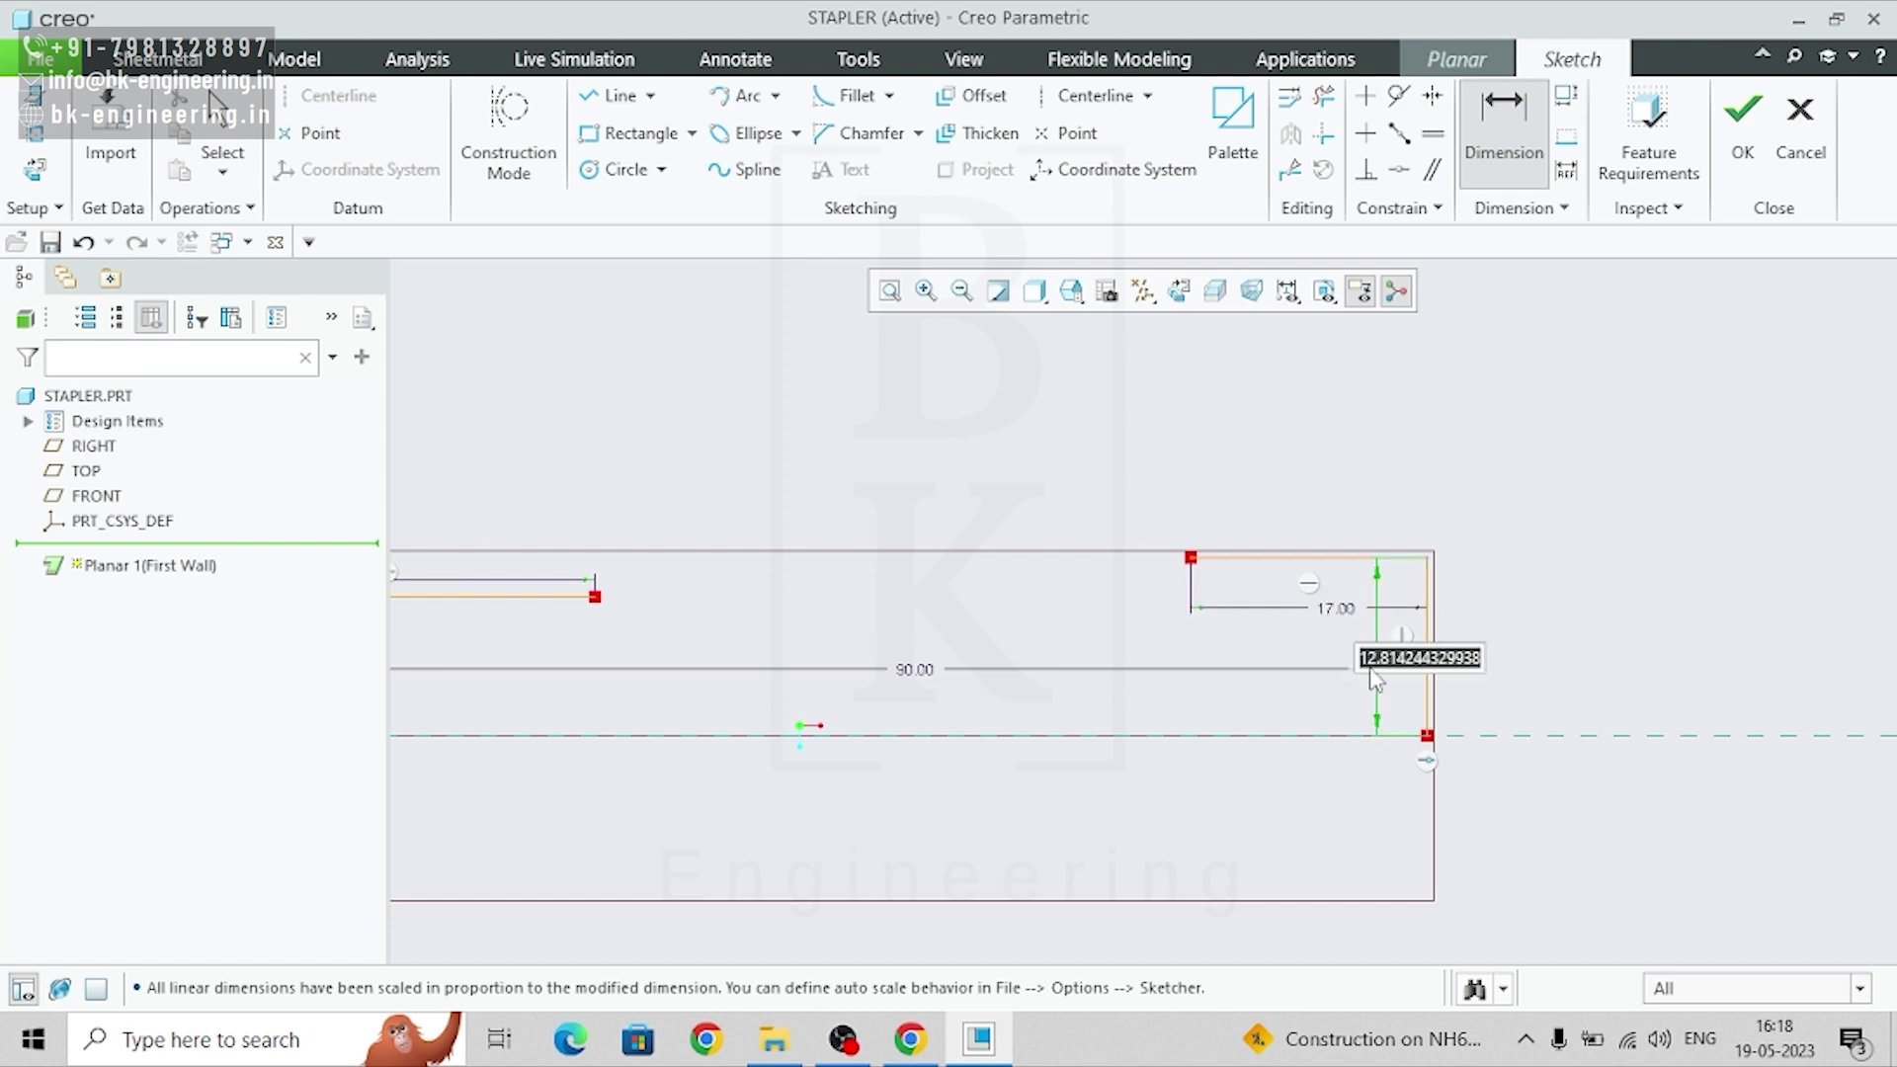
pyautogui.write('10')
pyautogui.press('Return')
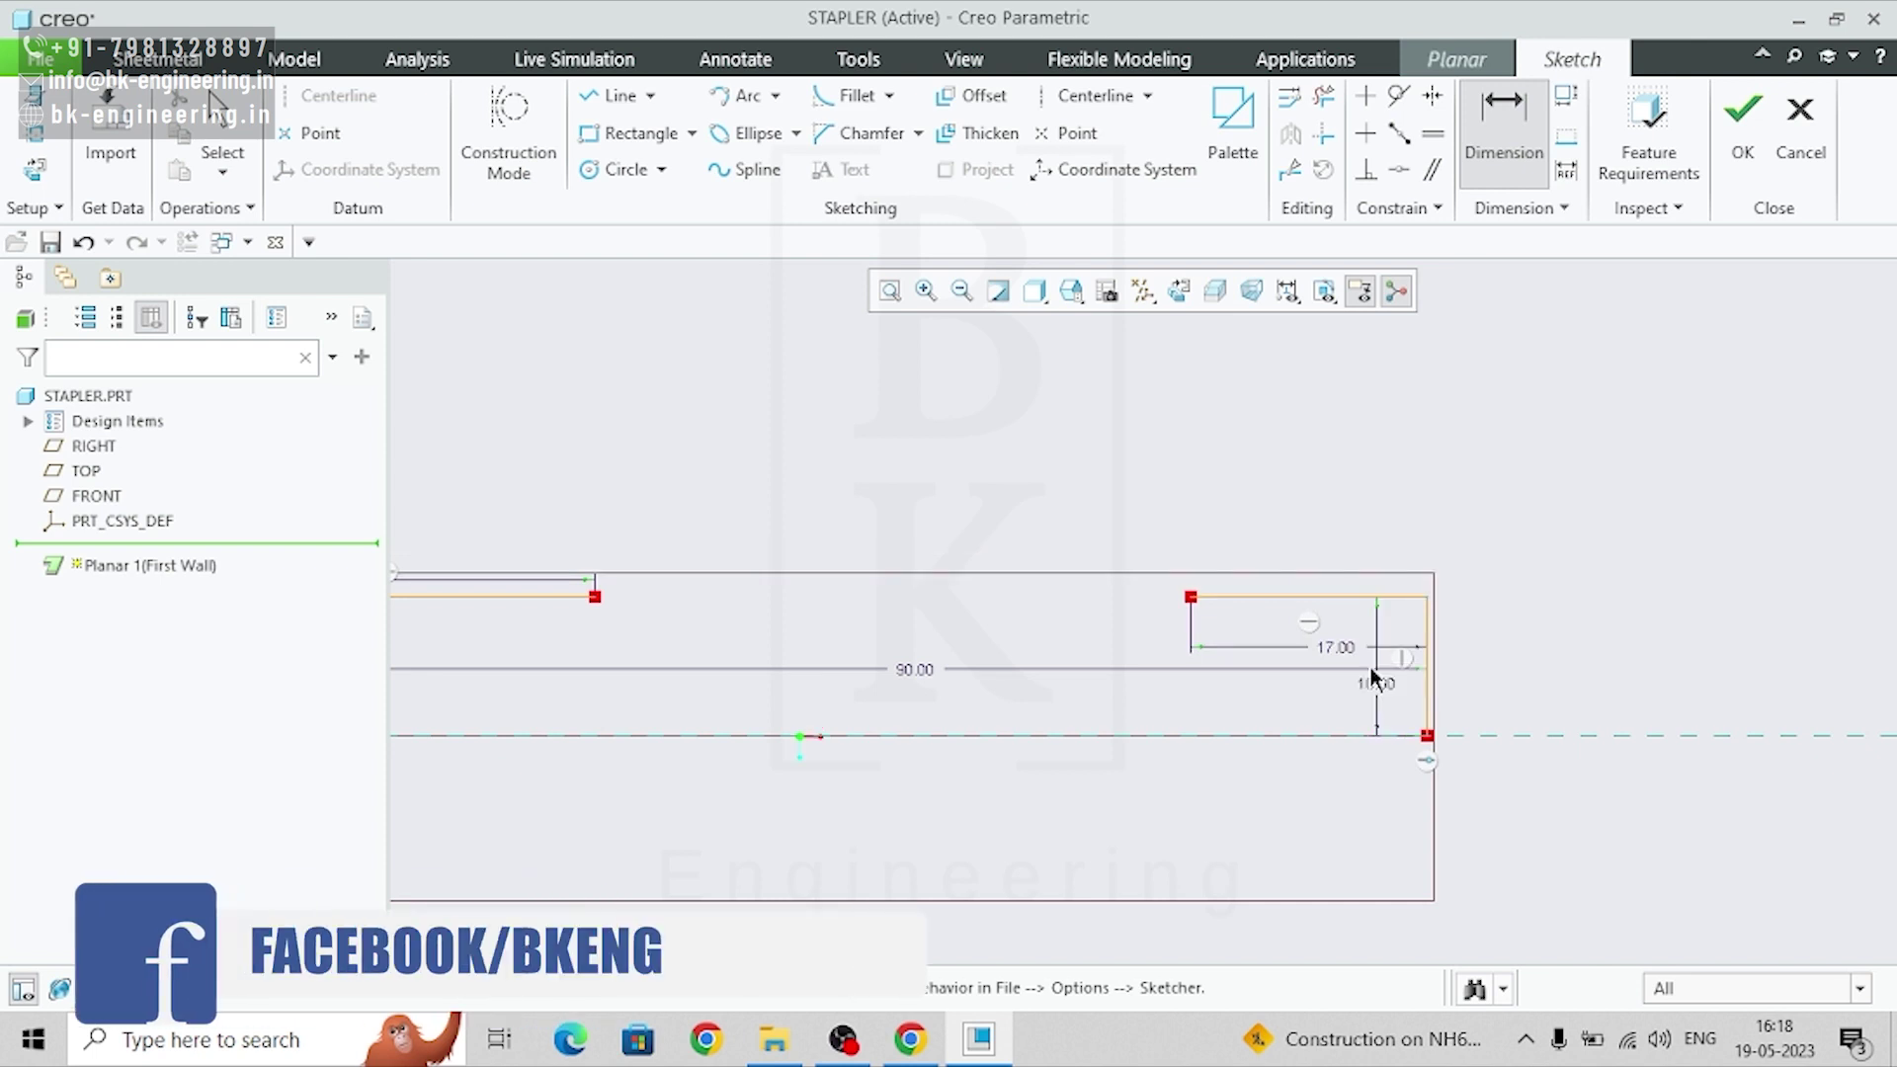
# - Check the stapler outline dimensions in the assignment PDF in the browser, return to Creo and set the left vertical line's height to 7
pyautogui.scroll(3, 1073, 780)
pyautogui.scroll(-5, 619, 727)
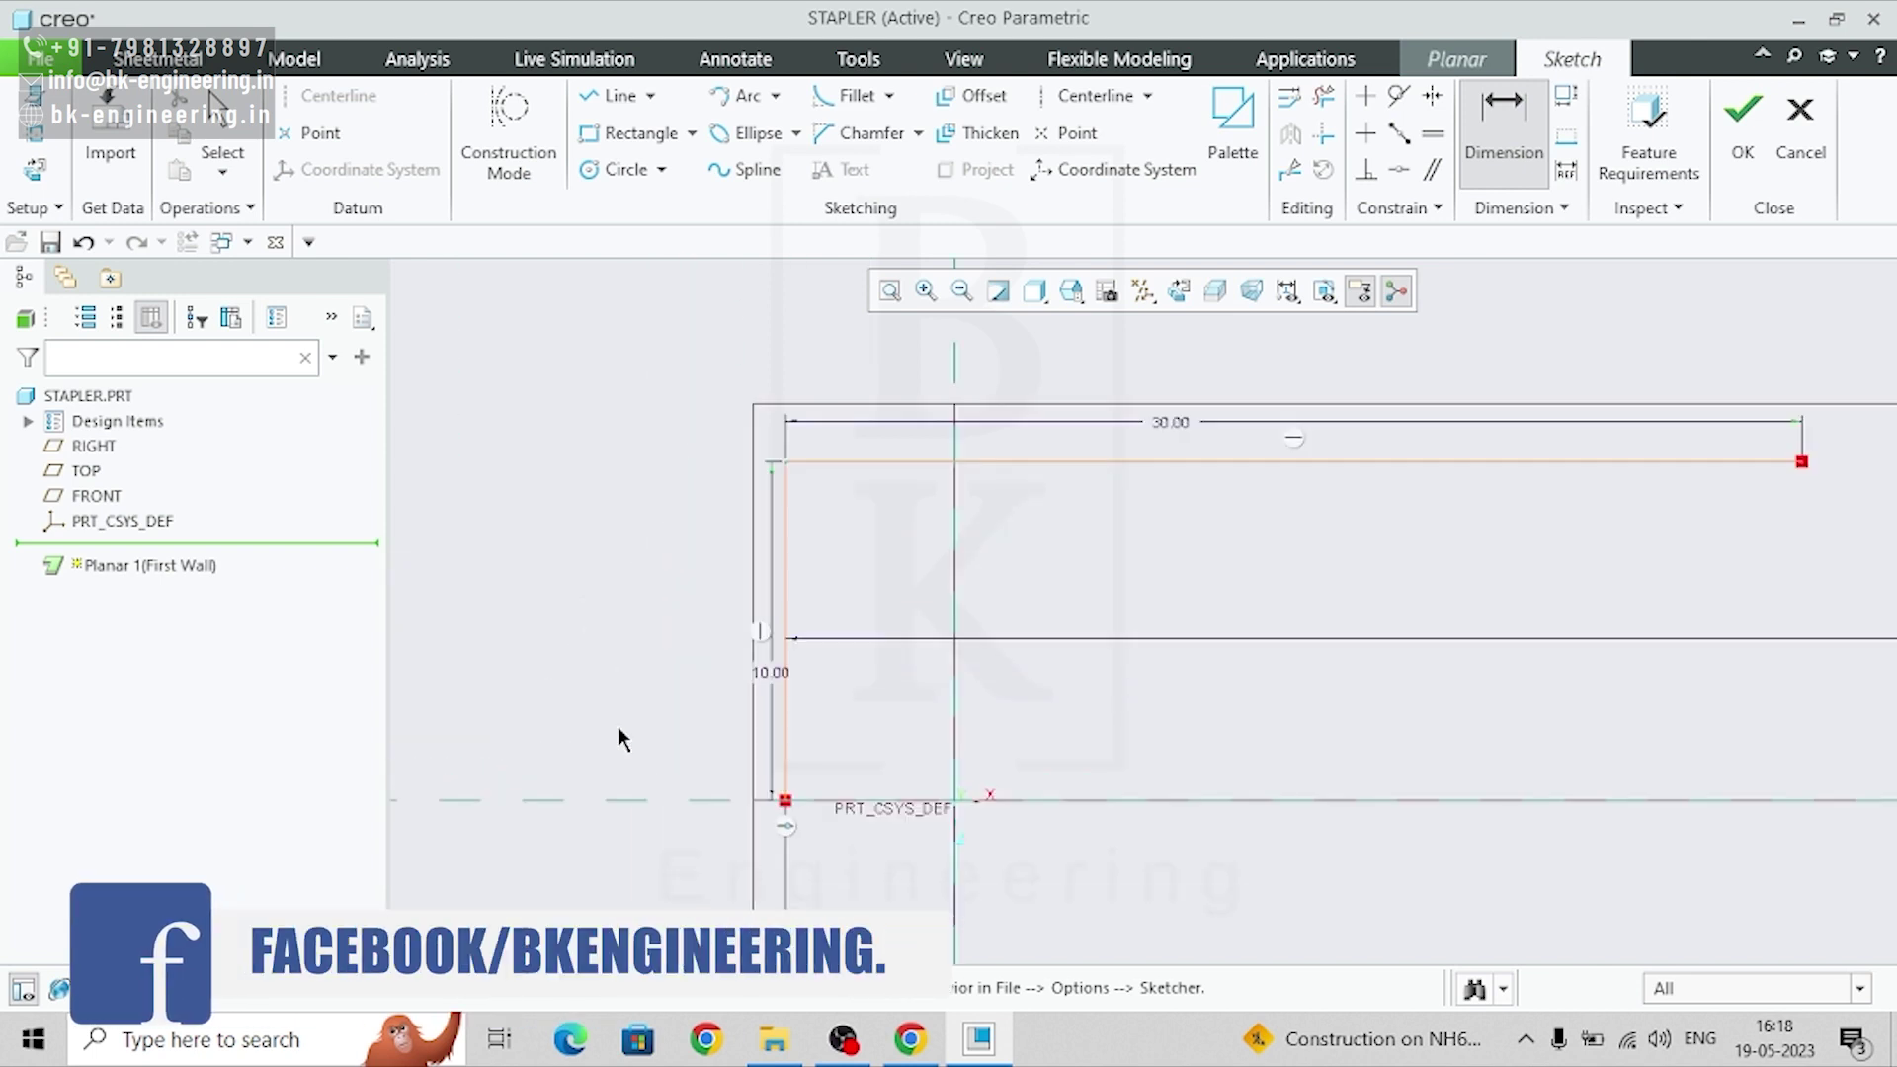
pyautogui.click(910, 1038)
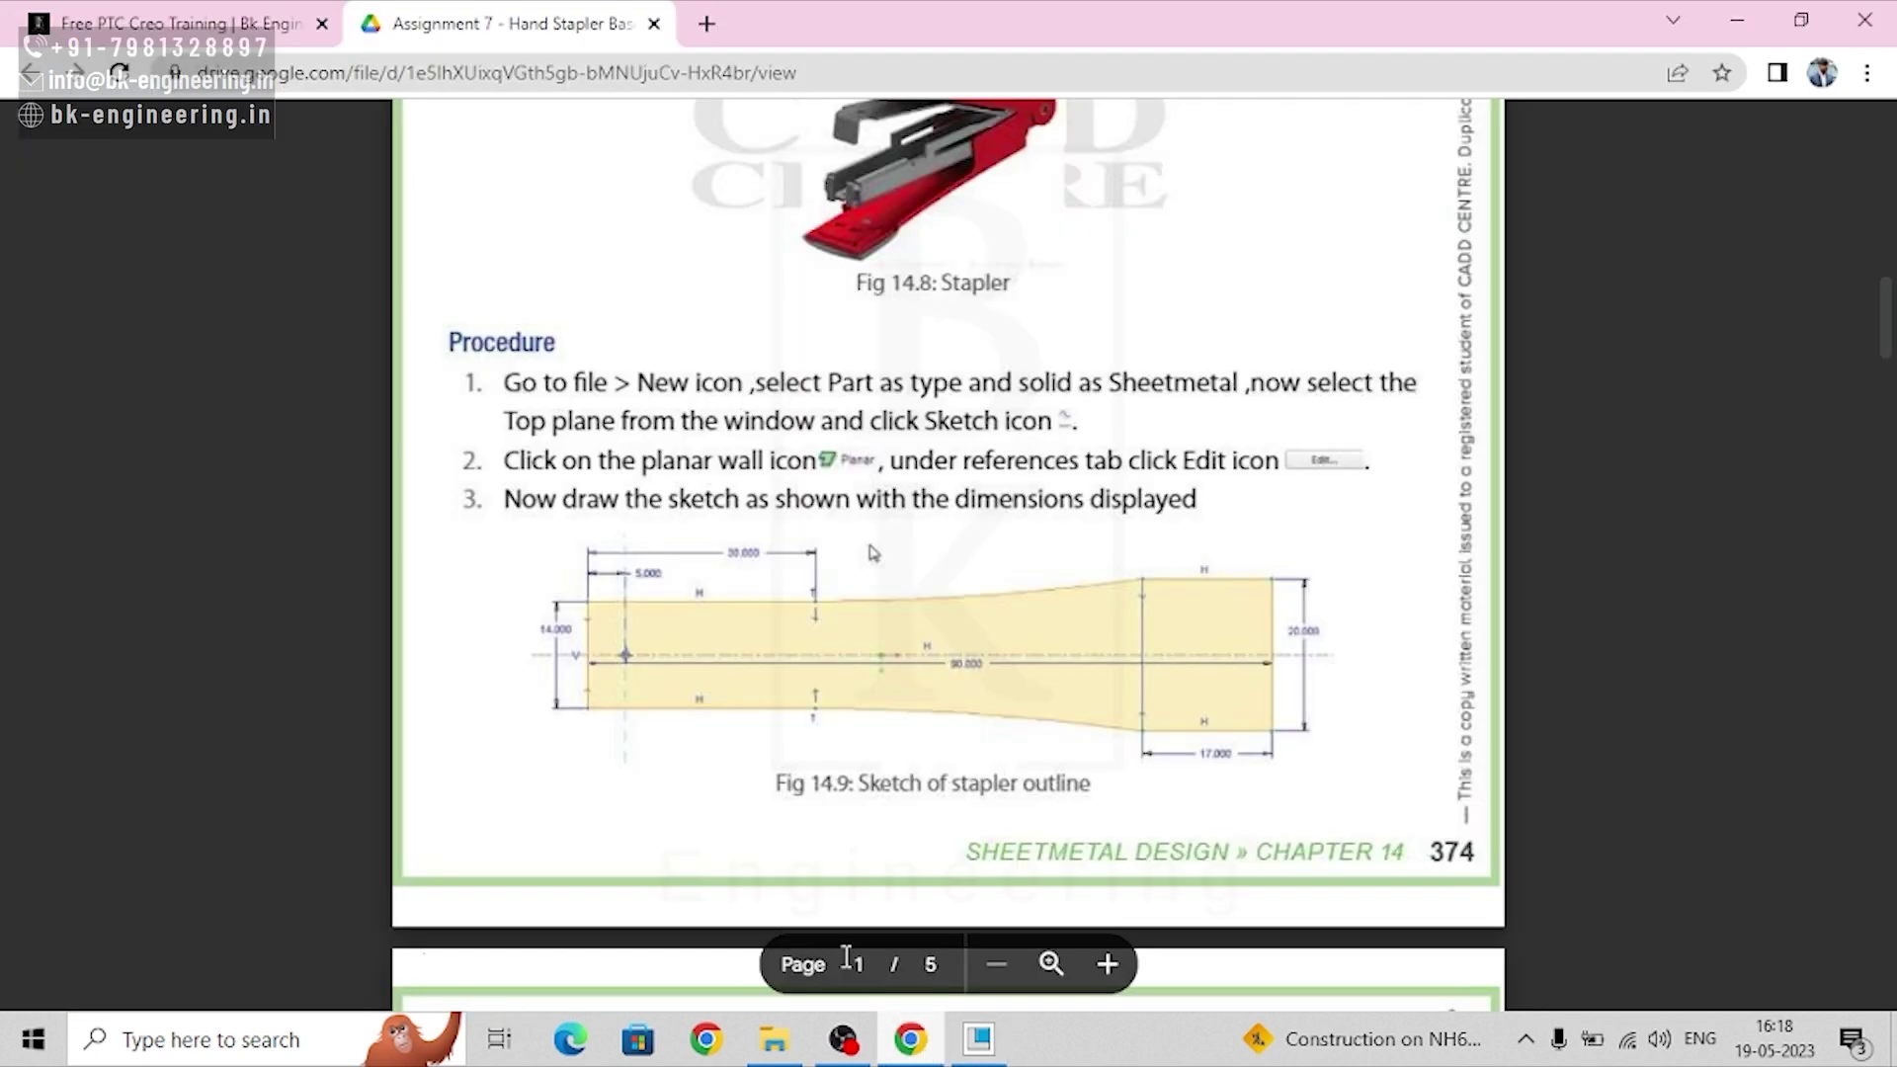
pyautogui.scroll(-2, 847, 956)
pyautogui.scroll(2, 847, 957)
pyautogui.scroll(-2, 890, 998)
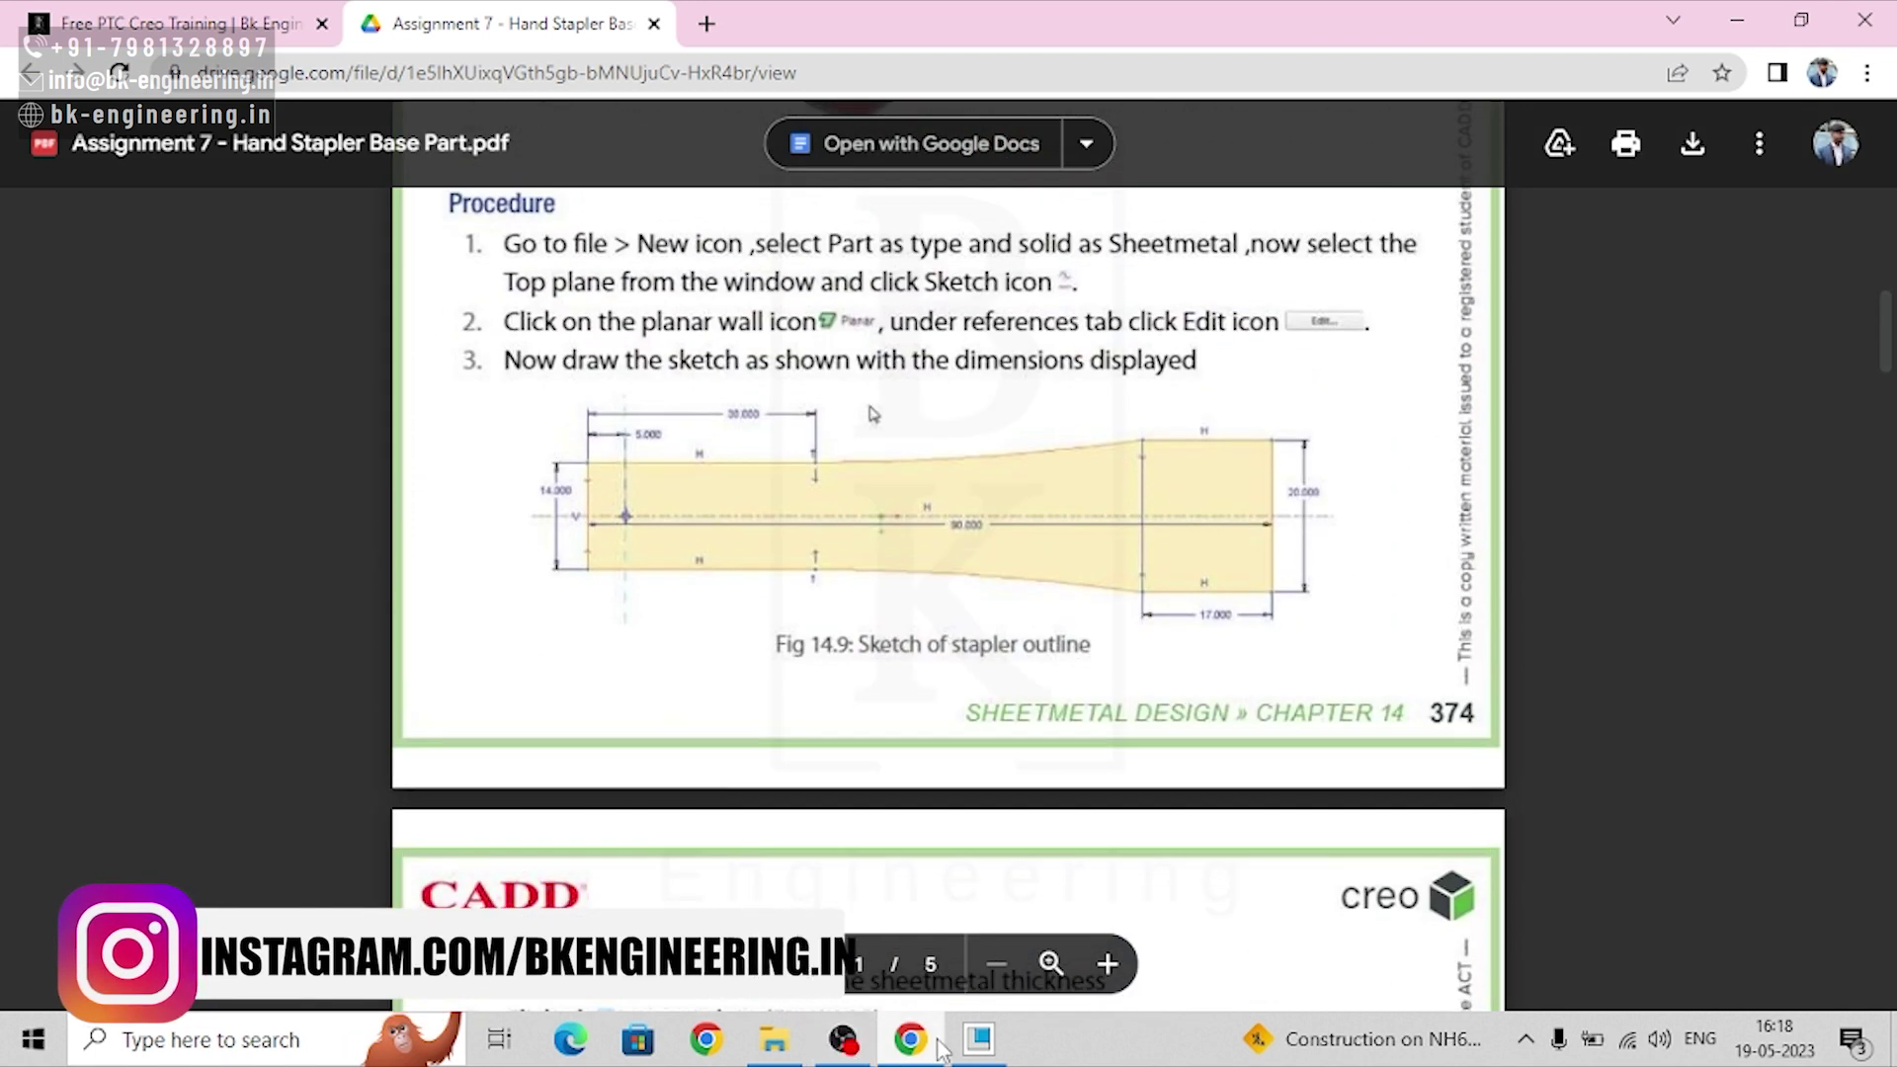
pyautogui.click(978, 1039)
pyautogui.doubleClick(776, 672)
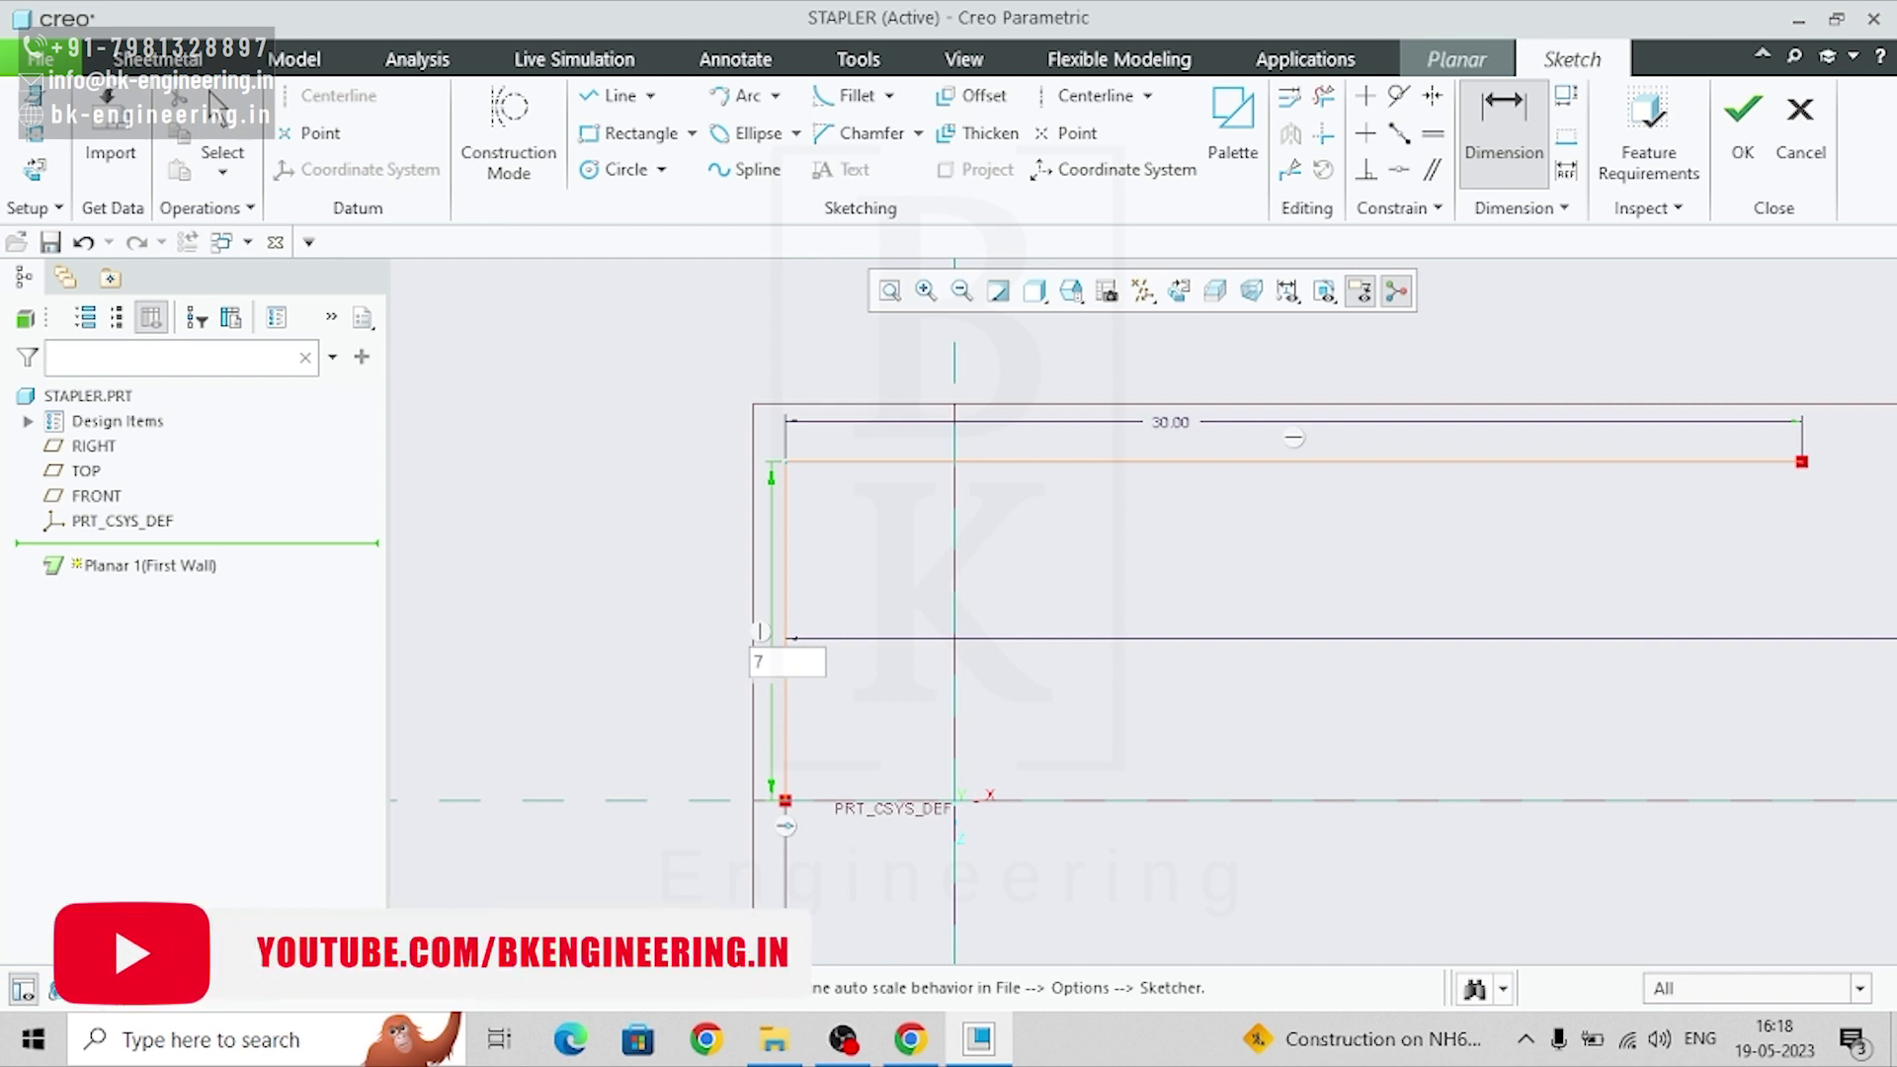
pyautogui.write('7')
pyautogui.press('Return')
# - Draw an arc from the free end of the 30 mm line, tangent to it, to the free end of the 17 mm line
pyautogui.scroll(-3, 1660, 652)
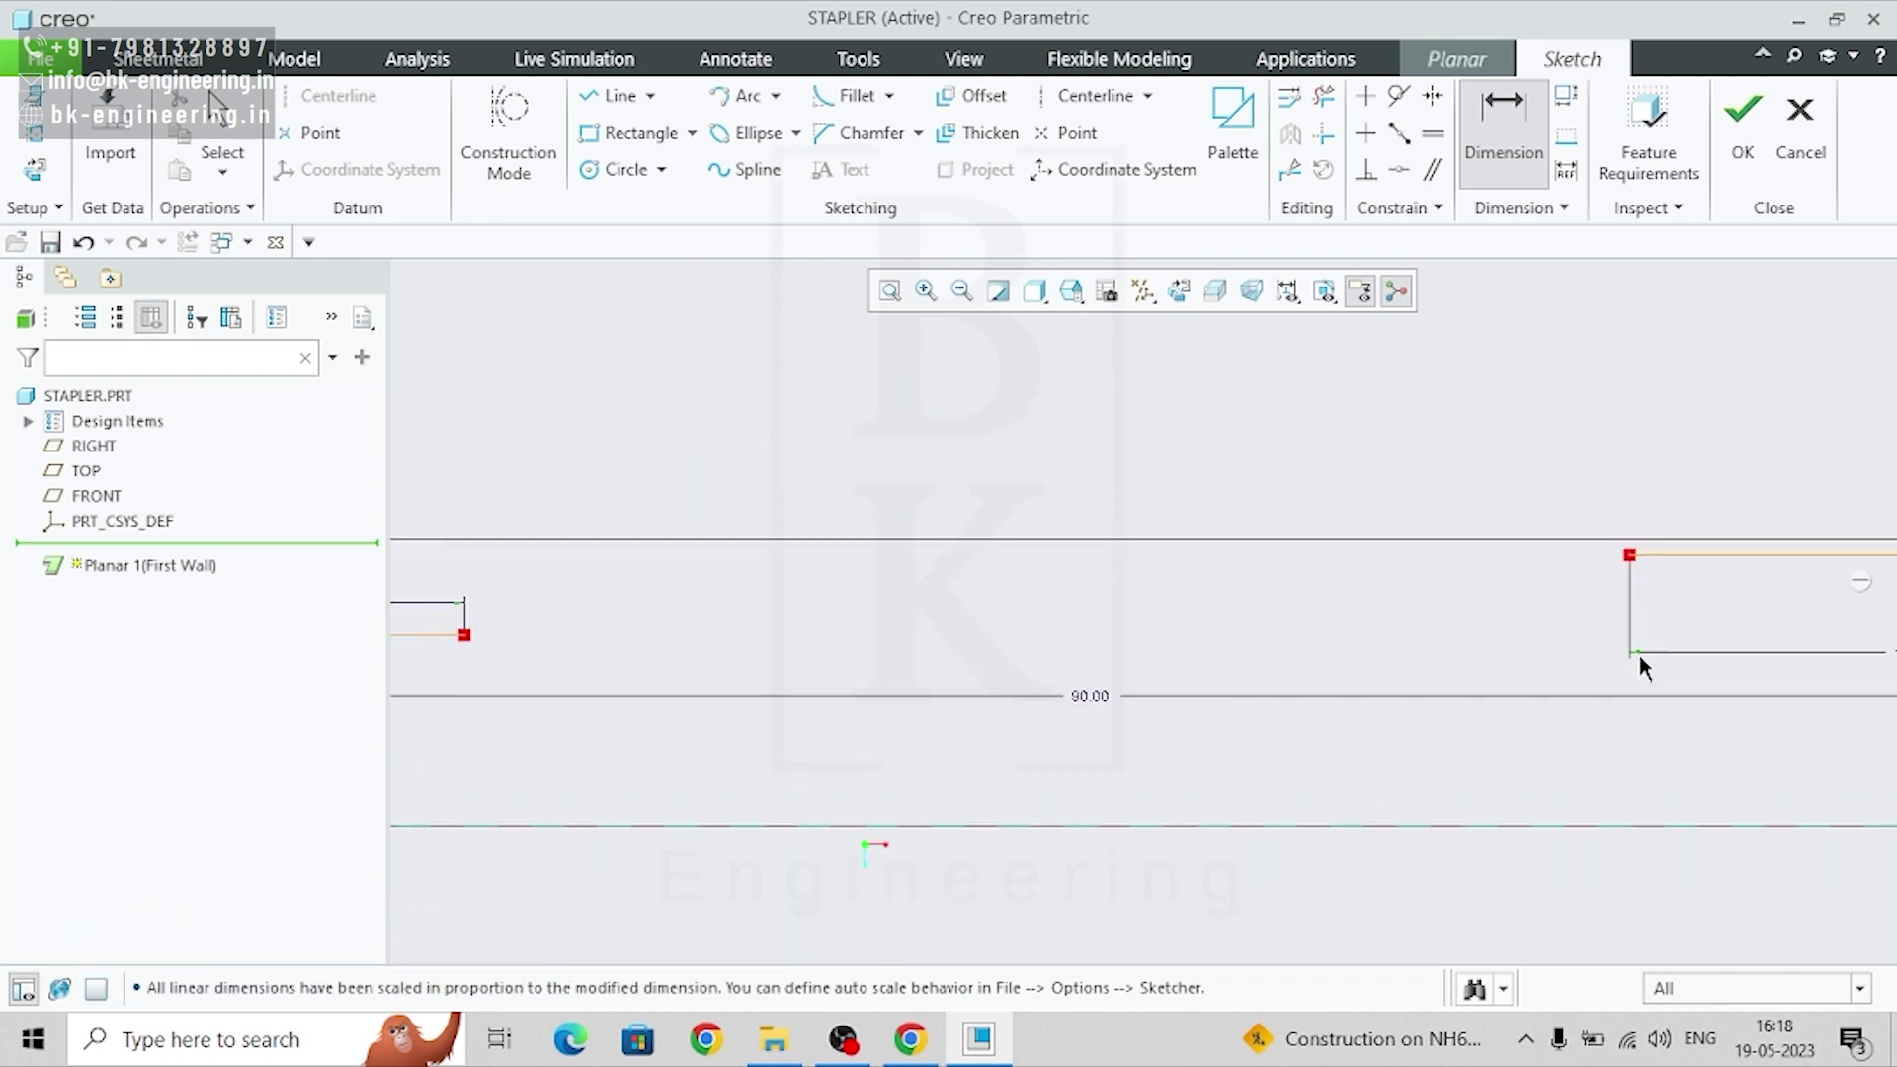
pyautogui.click(750, 94)
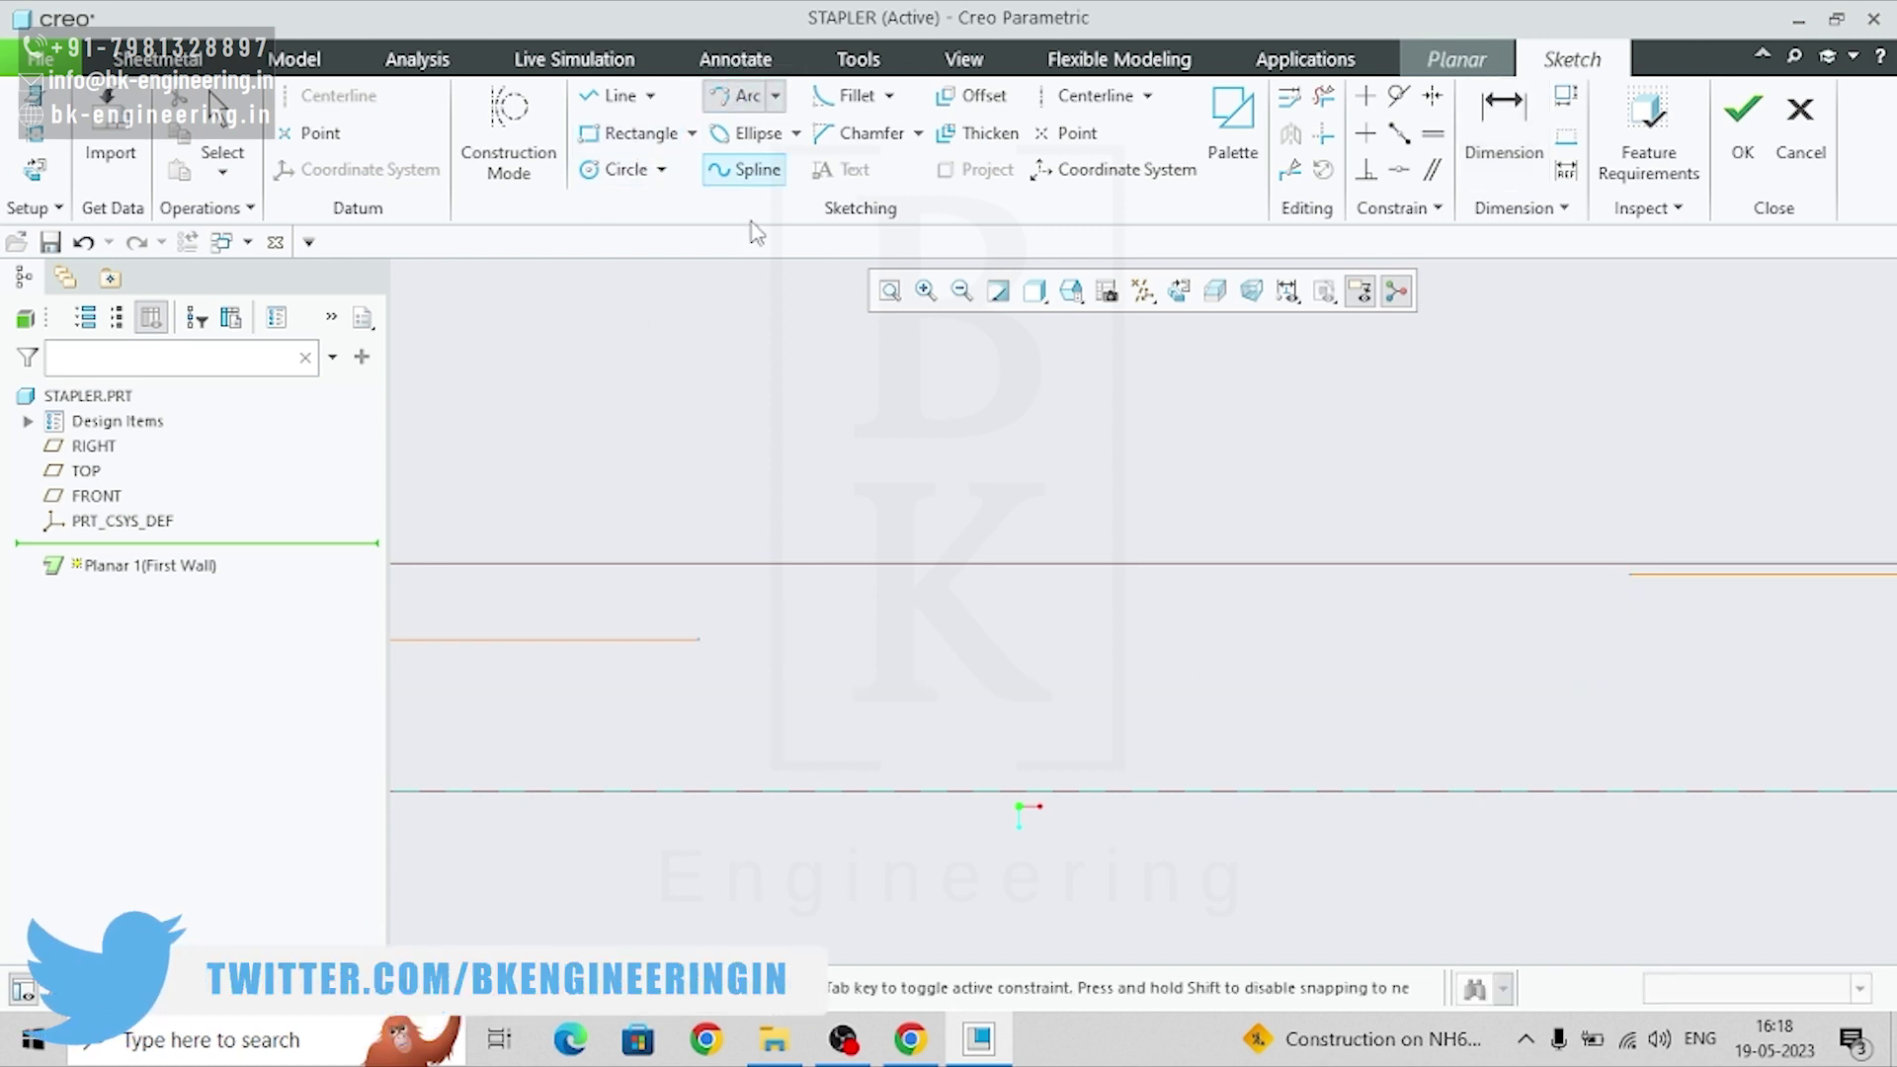
pyautogui.click(699, 641)
pyautogui.click(1631, 575)
pyautogui.click(1632, 504)
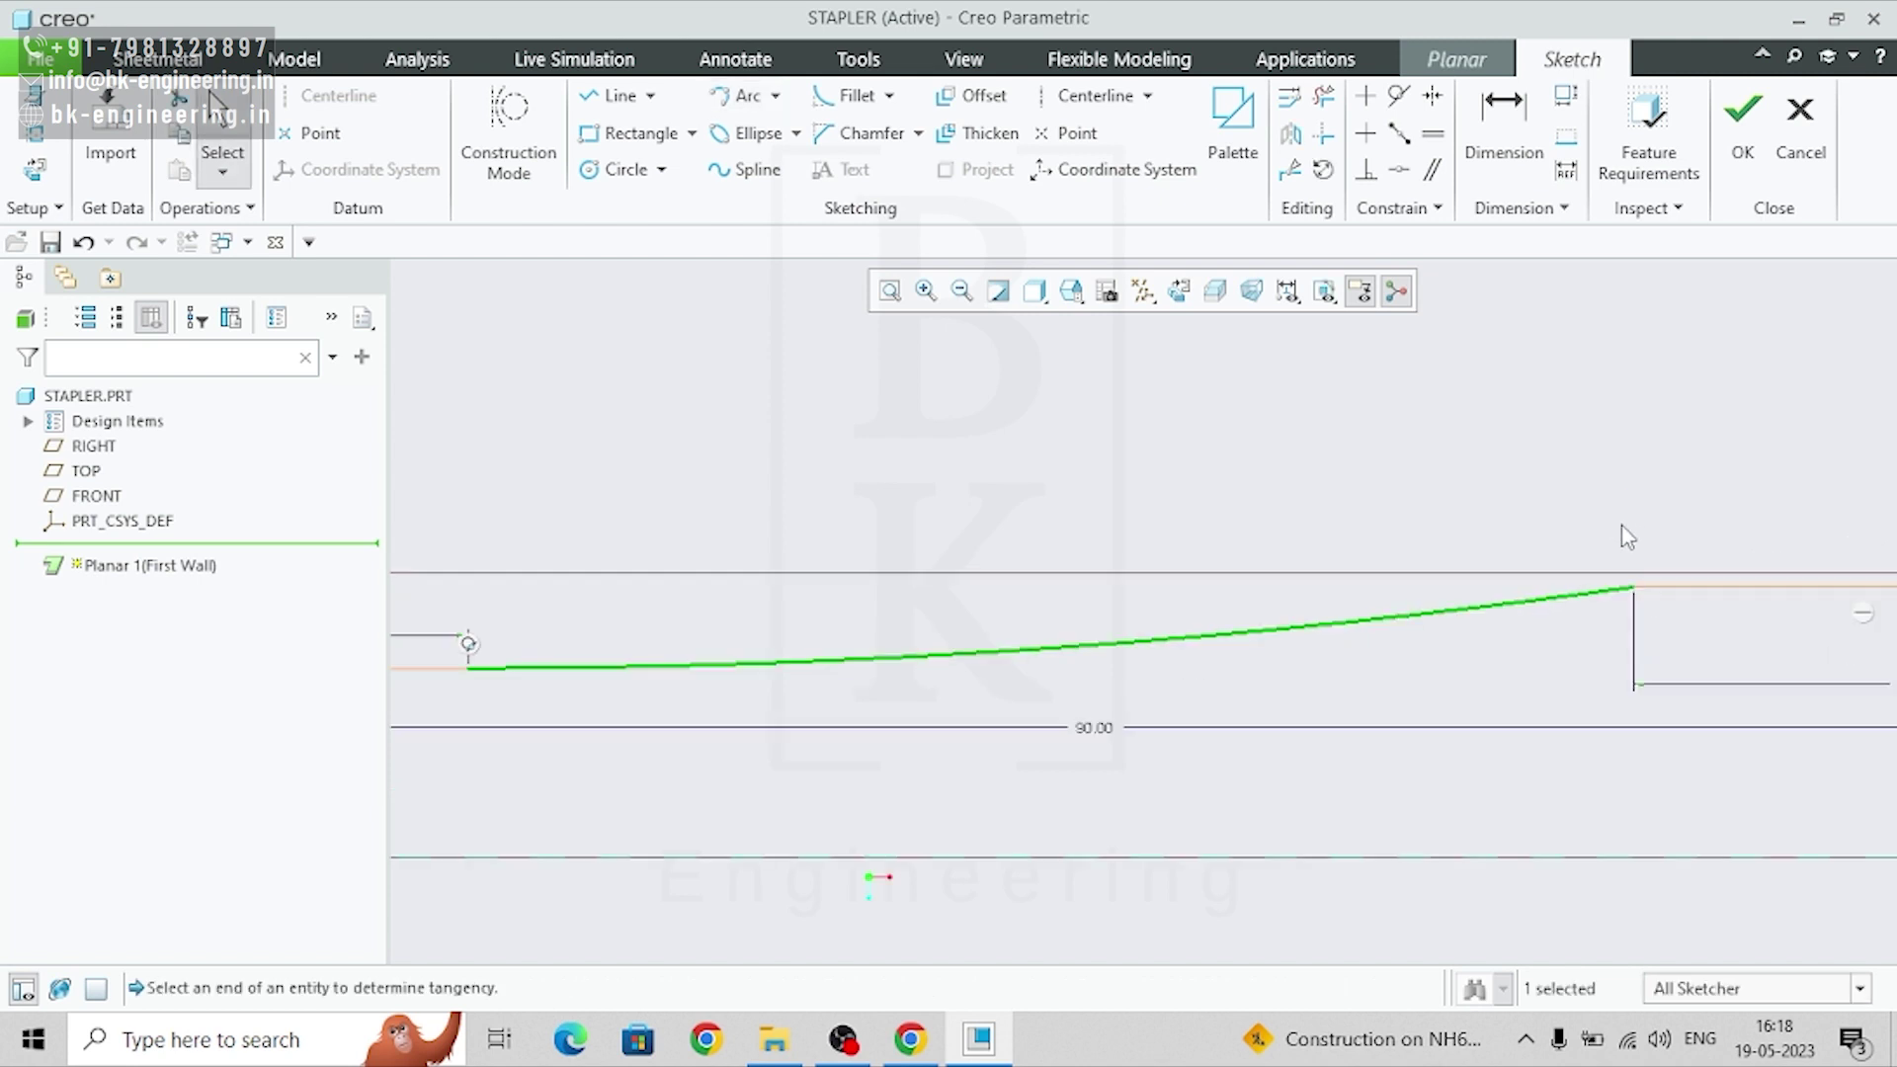
pyautogui.scroll(-4, 1621, 534)
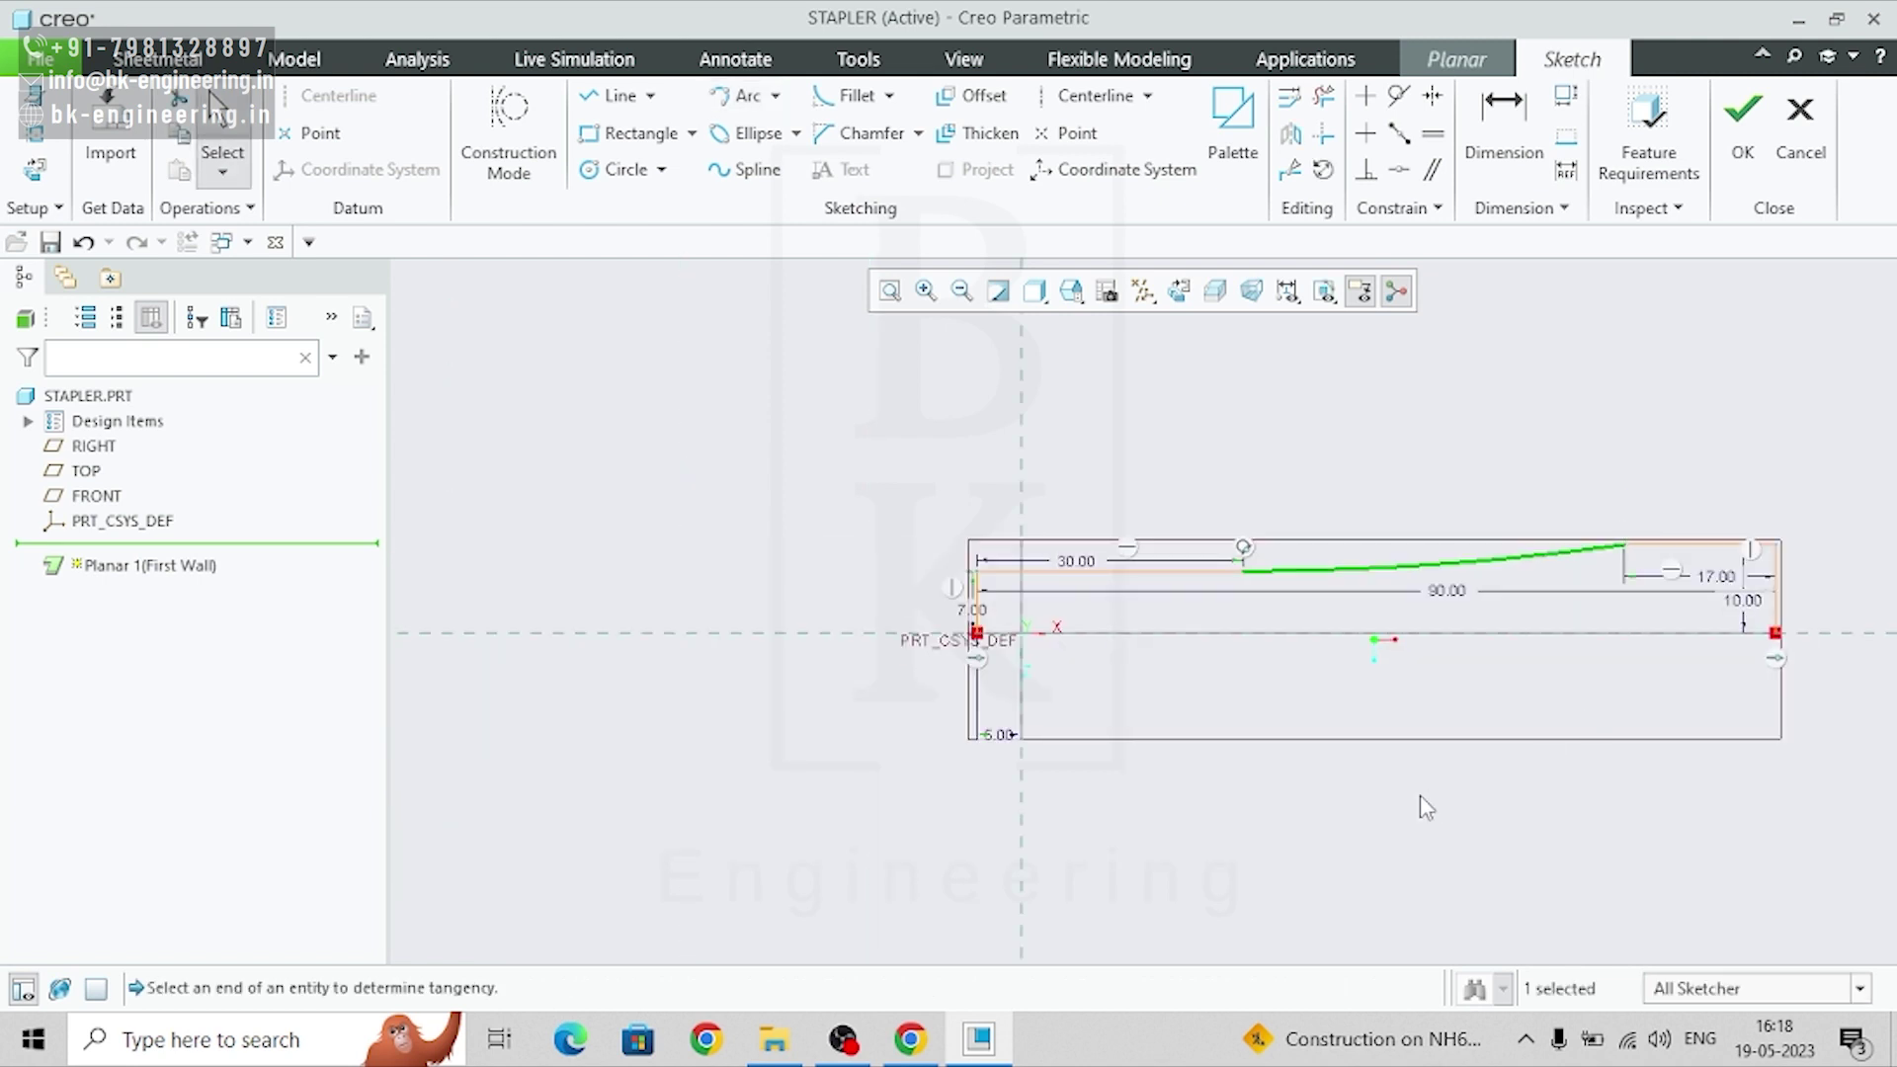
pyautogui.click(1621, 391)
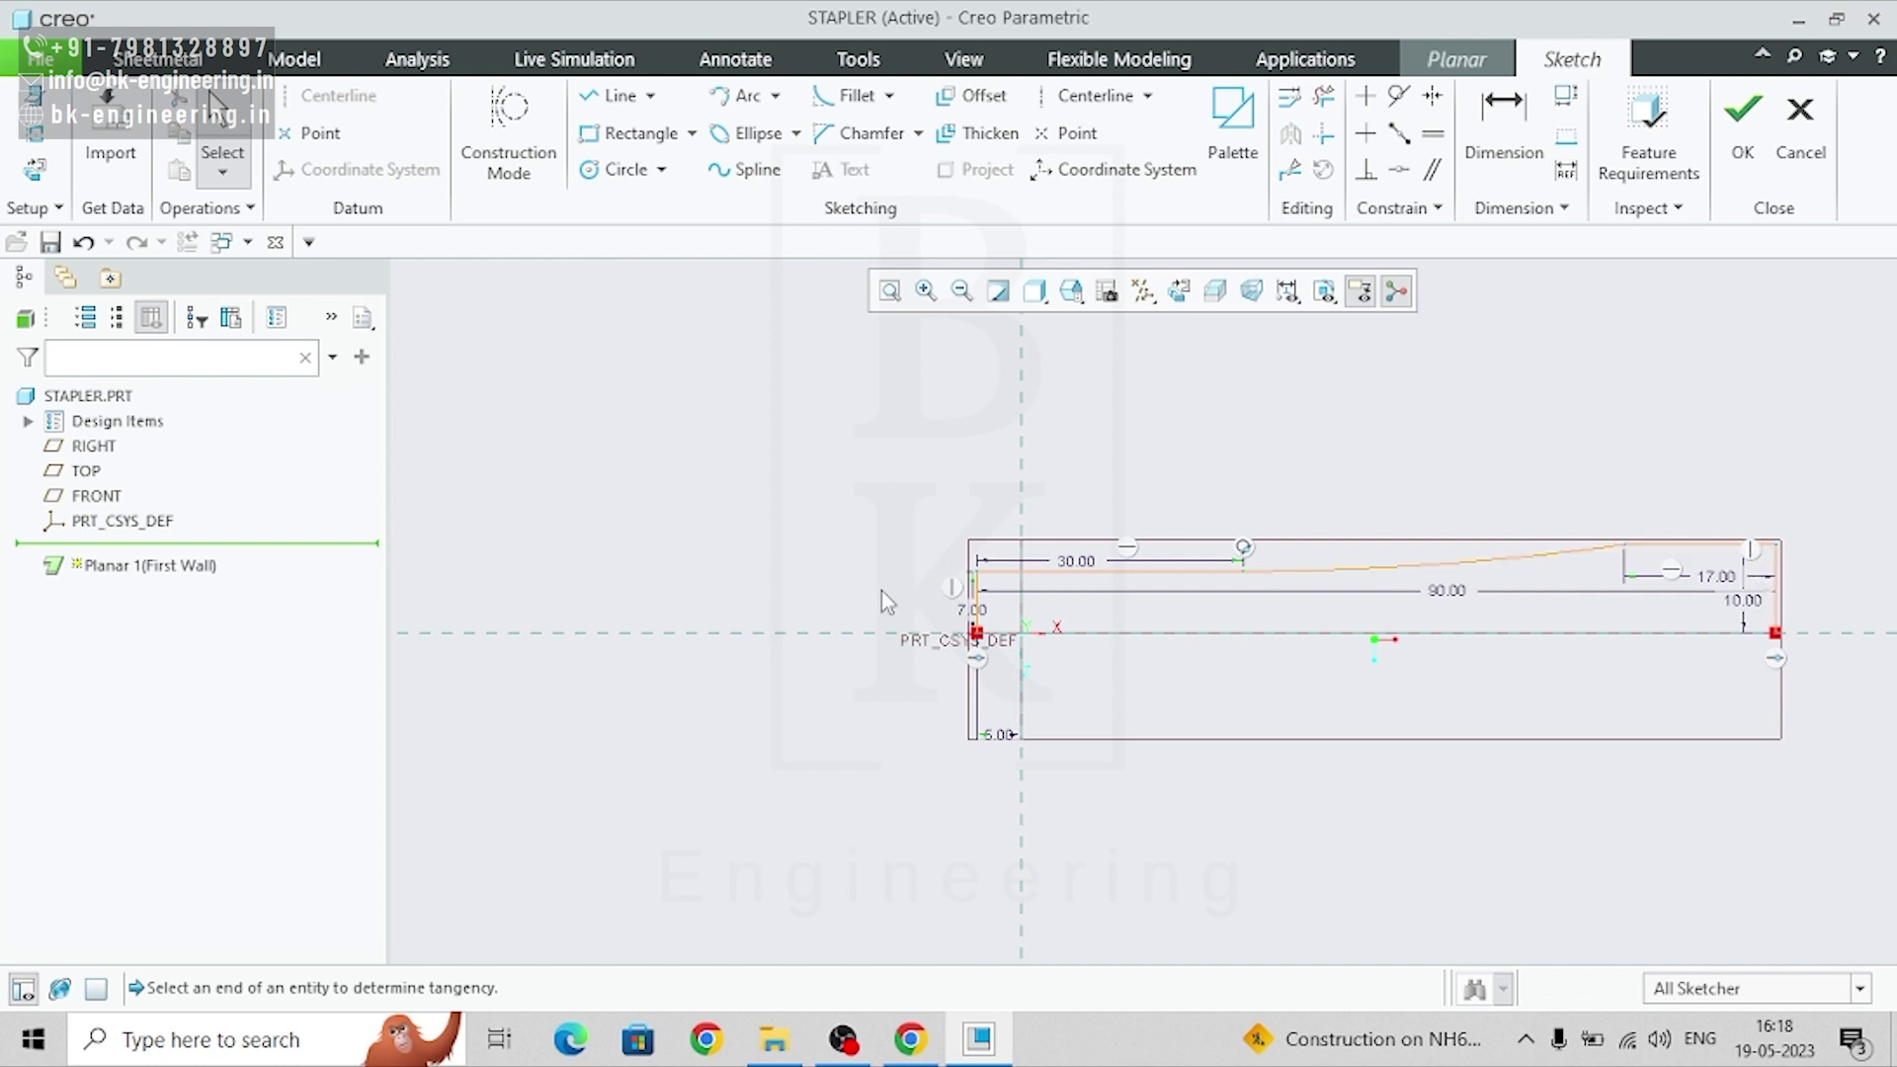
# - Mirror the complete upper half profile about the horizontal reference line to close the stapler outline
pyautogui.moveTo(808, 483)
pyautogui.mouseDown()
pyautogui.moveTo(1240, 632)
pyautogui.moveTo(1804, 702)
pyautogui.mouseUp()
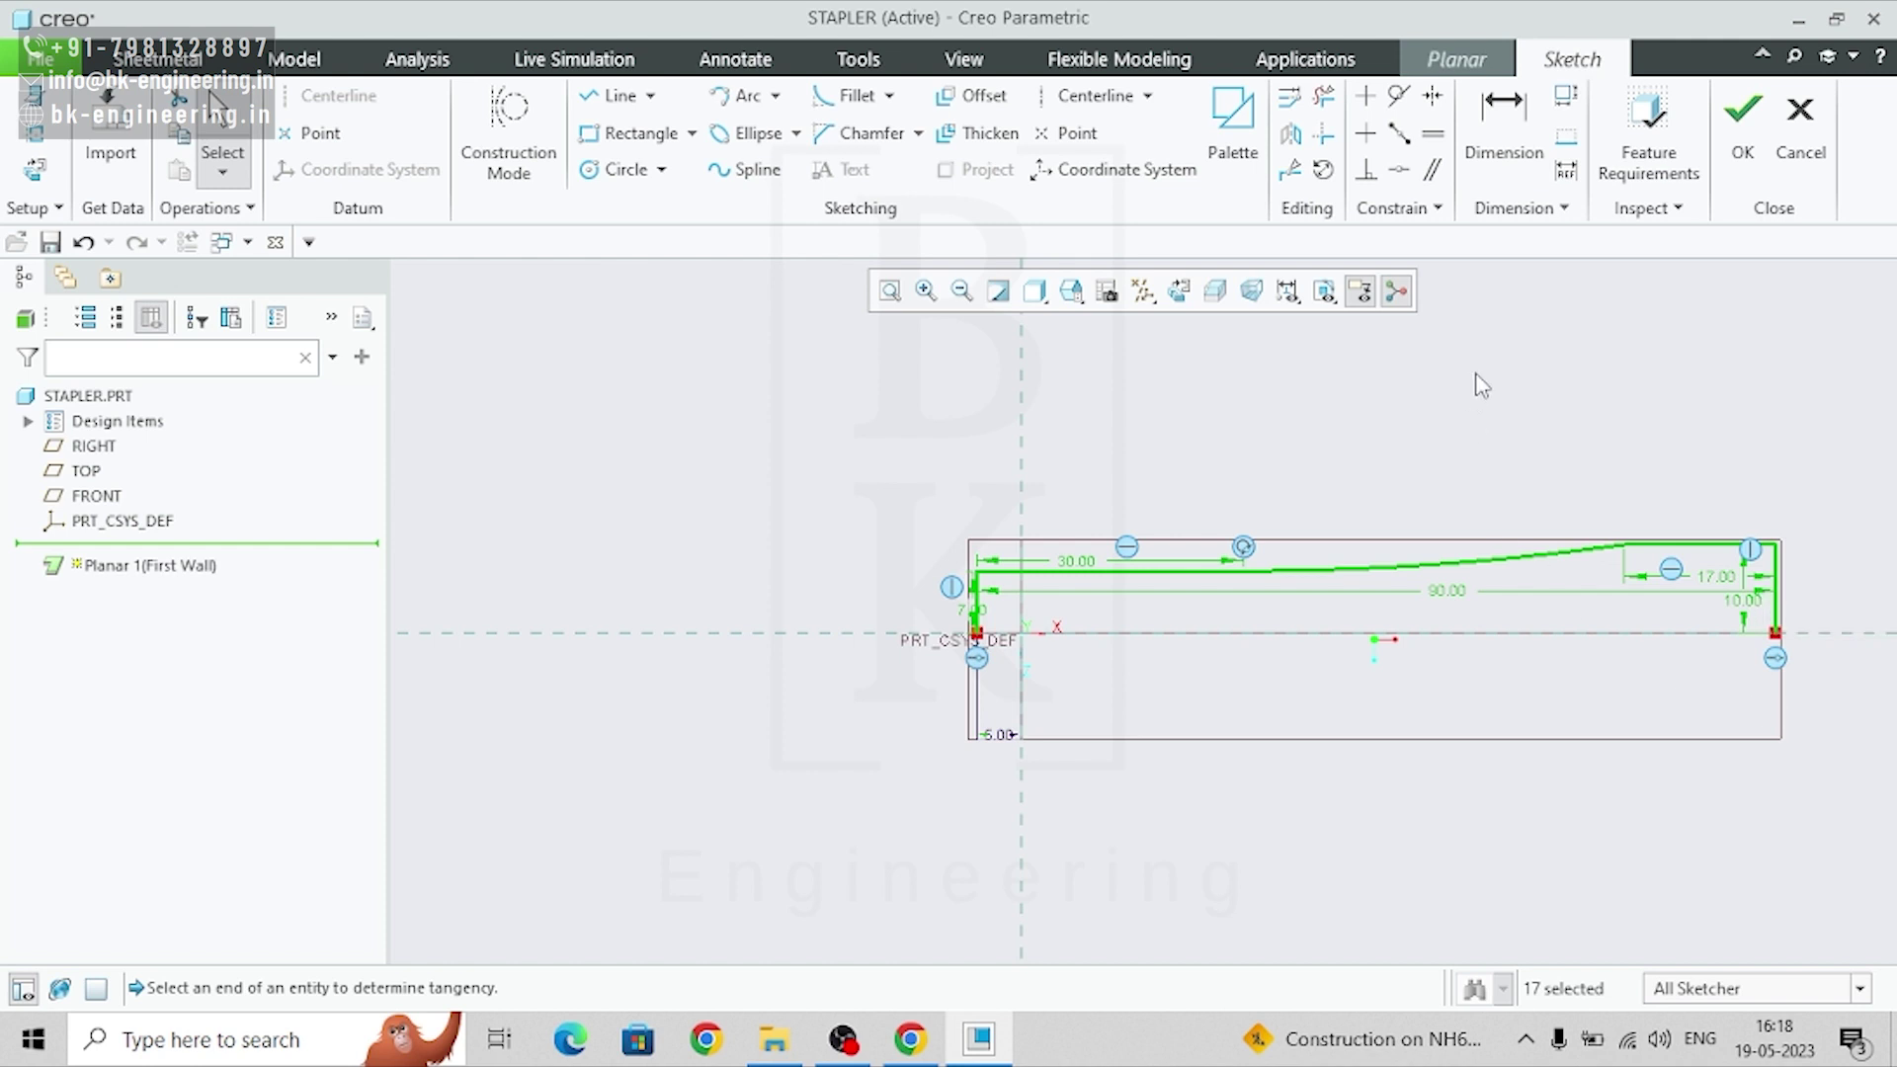
pyautogui.click(1293, 136)
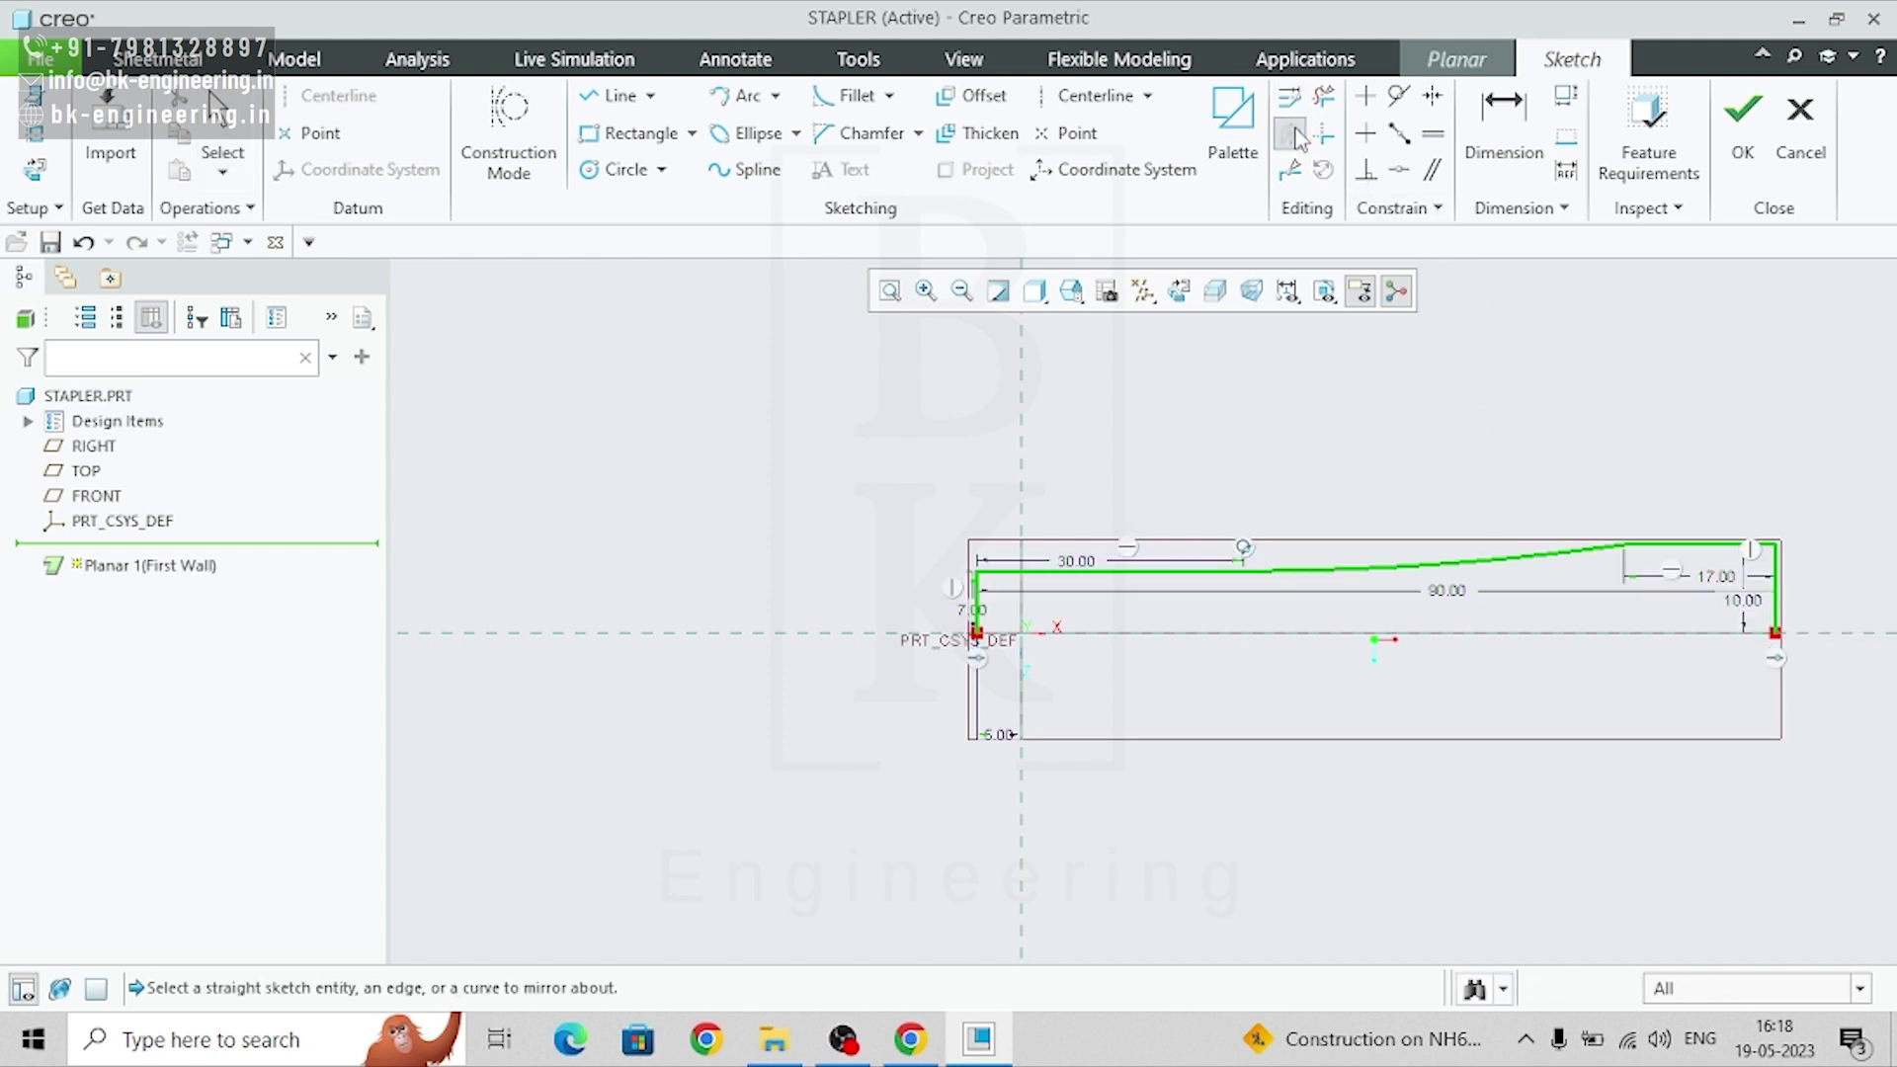
pyautogui.click(888, 633)
pyautogui.click(1398, 836)
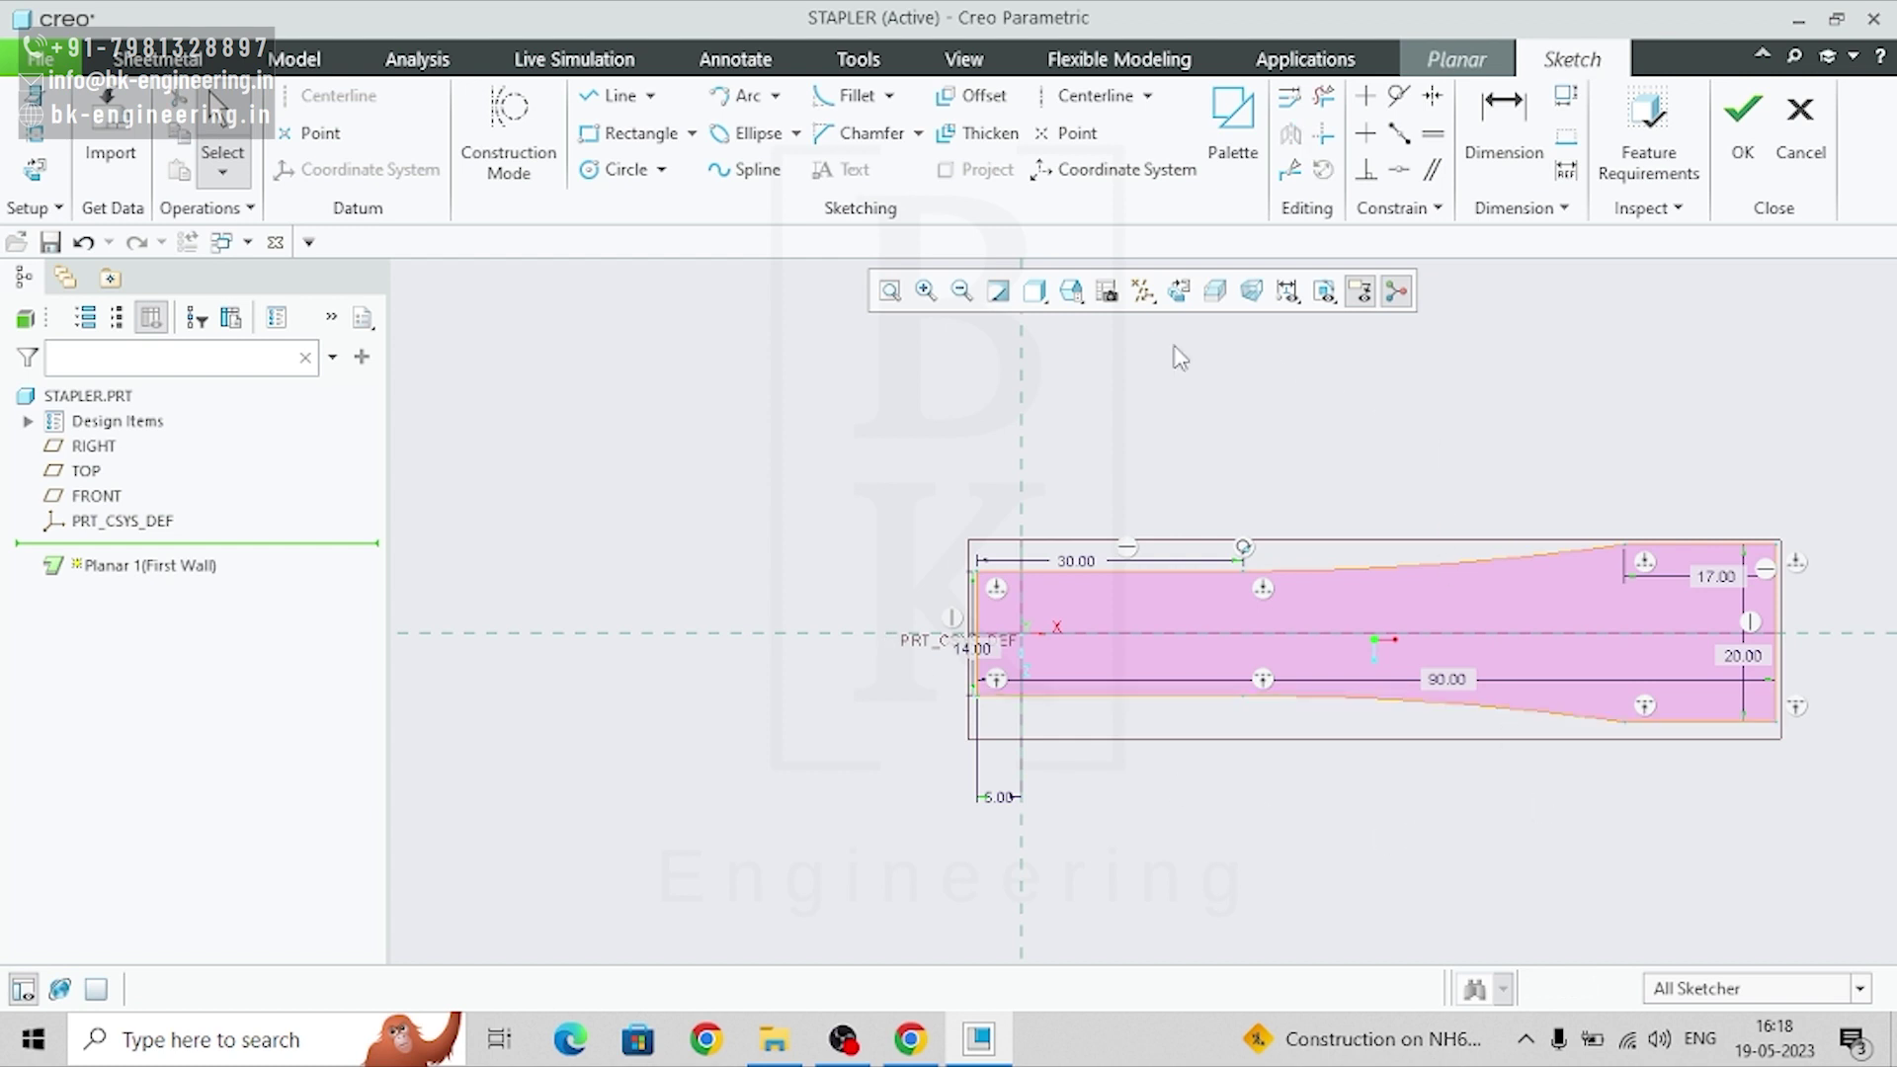
pyautogui.click(890, 292)
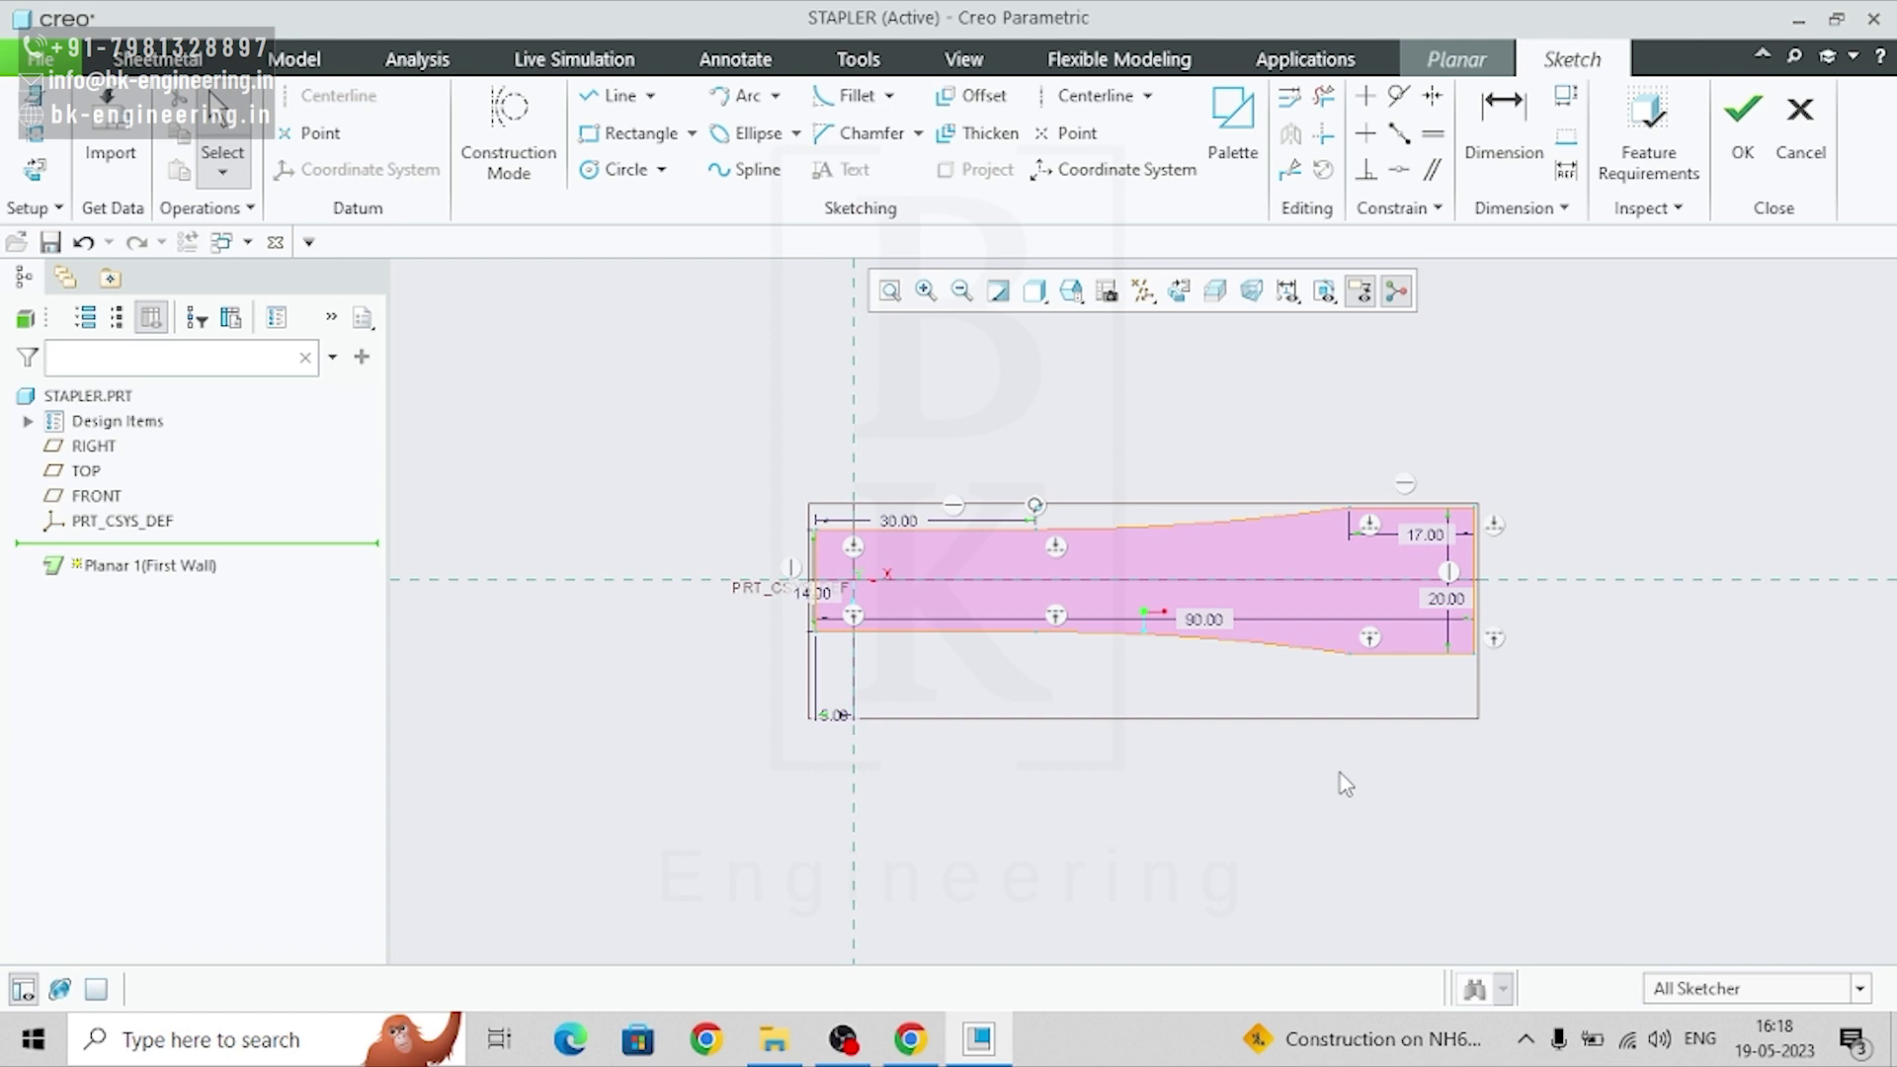
# - Accept the outline sketch and complete the planar first wall with a thickness of 1.00
pyautogui.click(1743, 129)
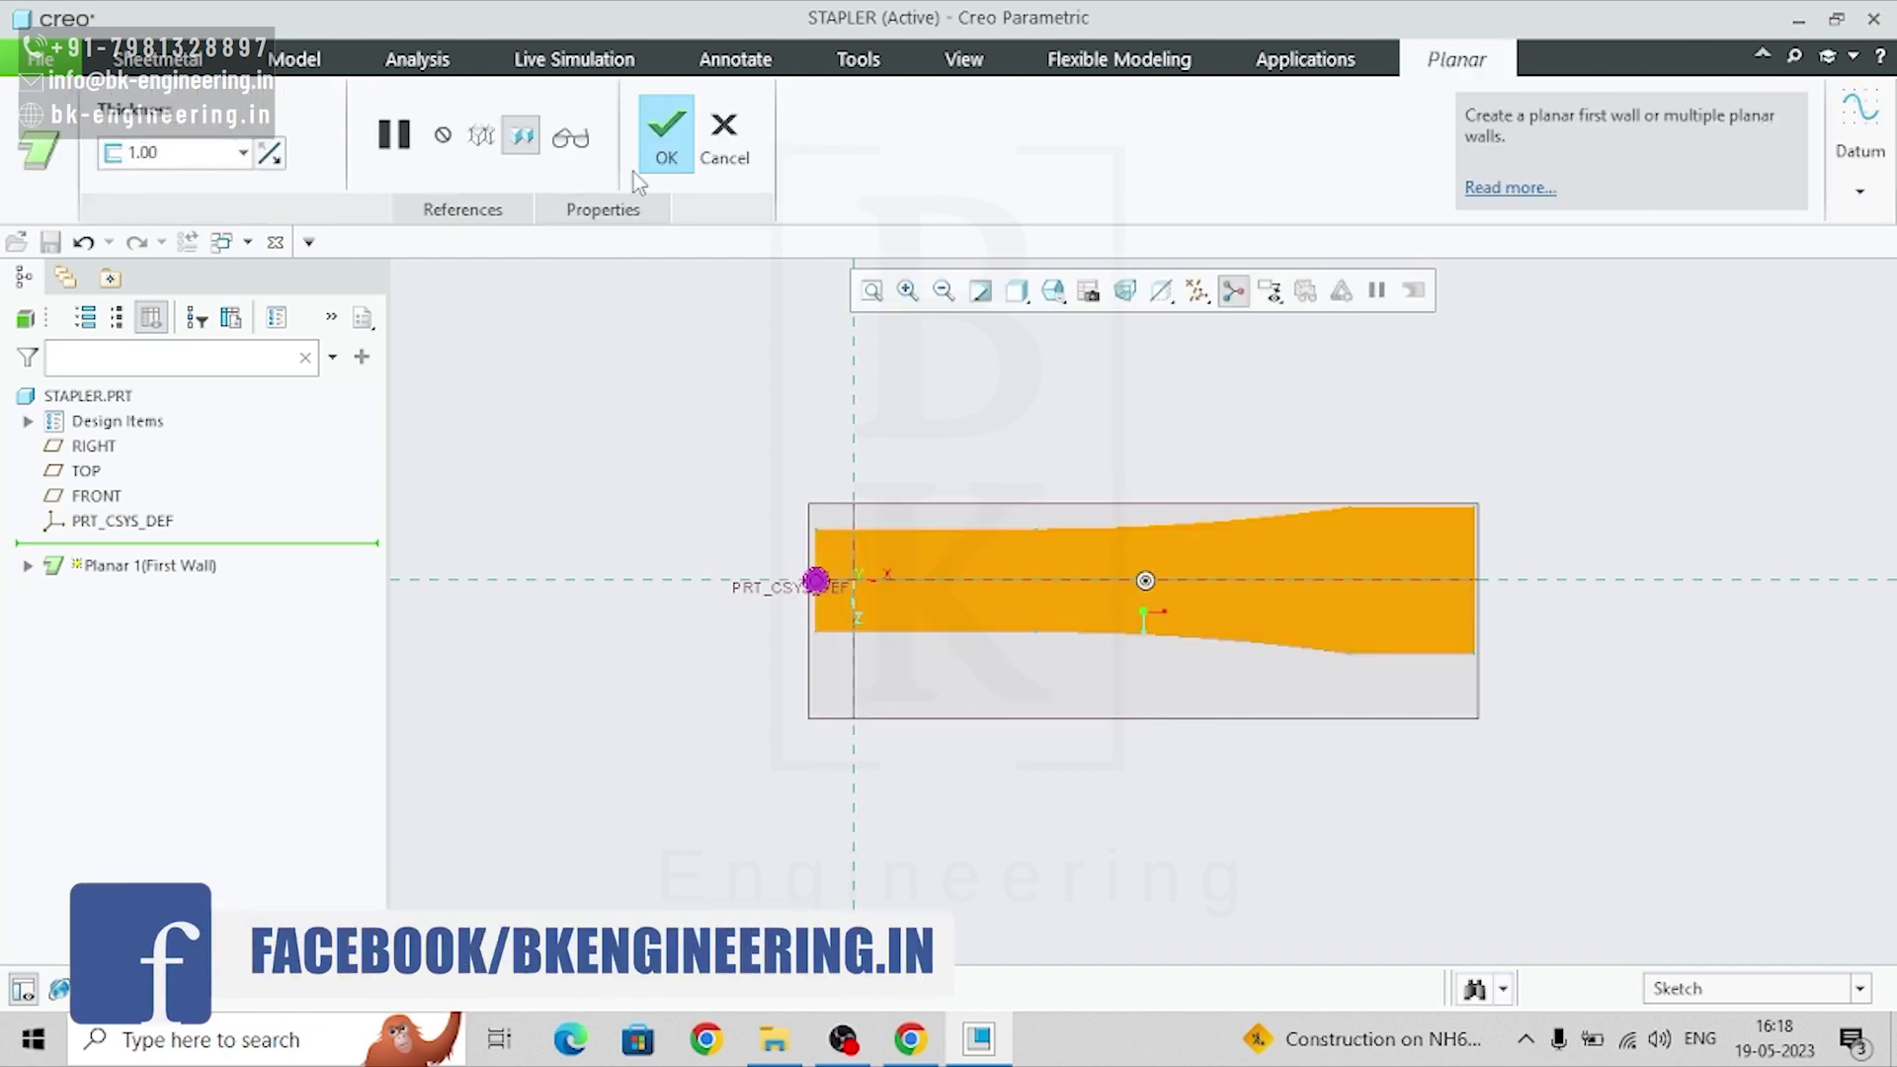
pyautogui.click(661, 158)
pyautogui.moveTo(1004, 729); pyautogui.dragTo(1020, 682, button='middle')
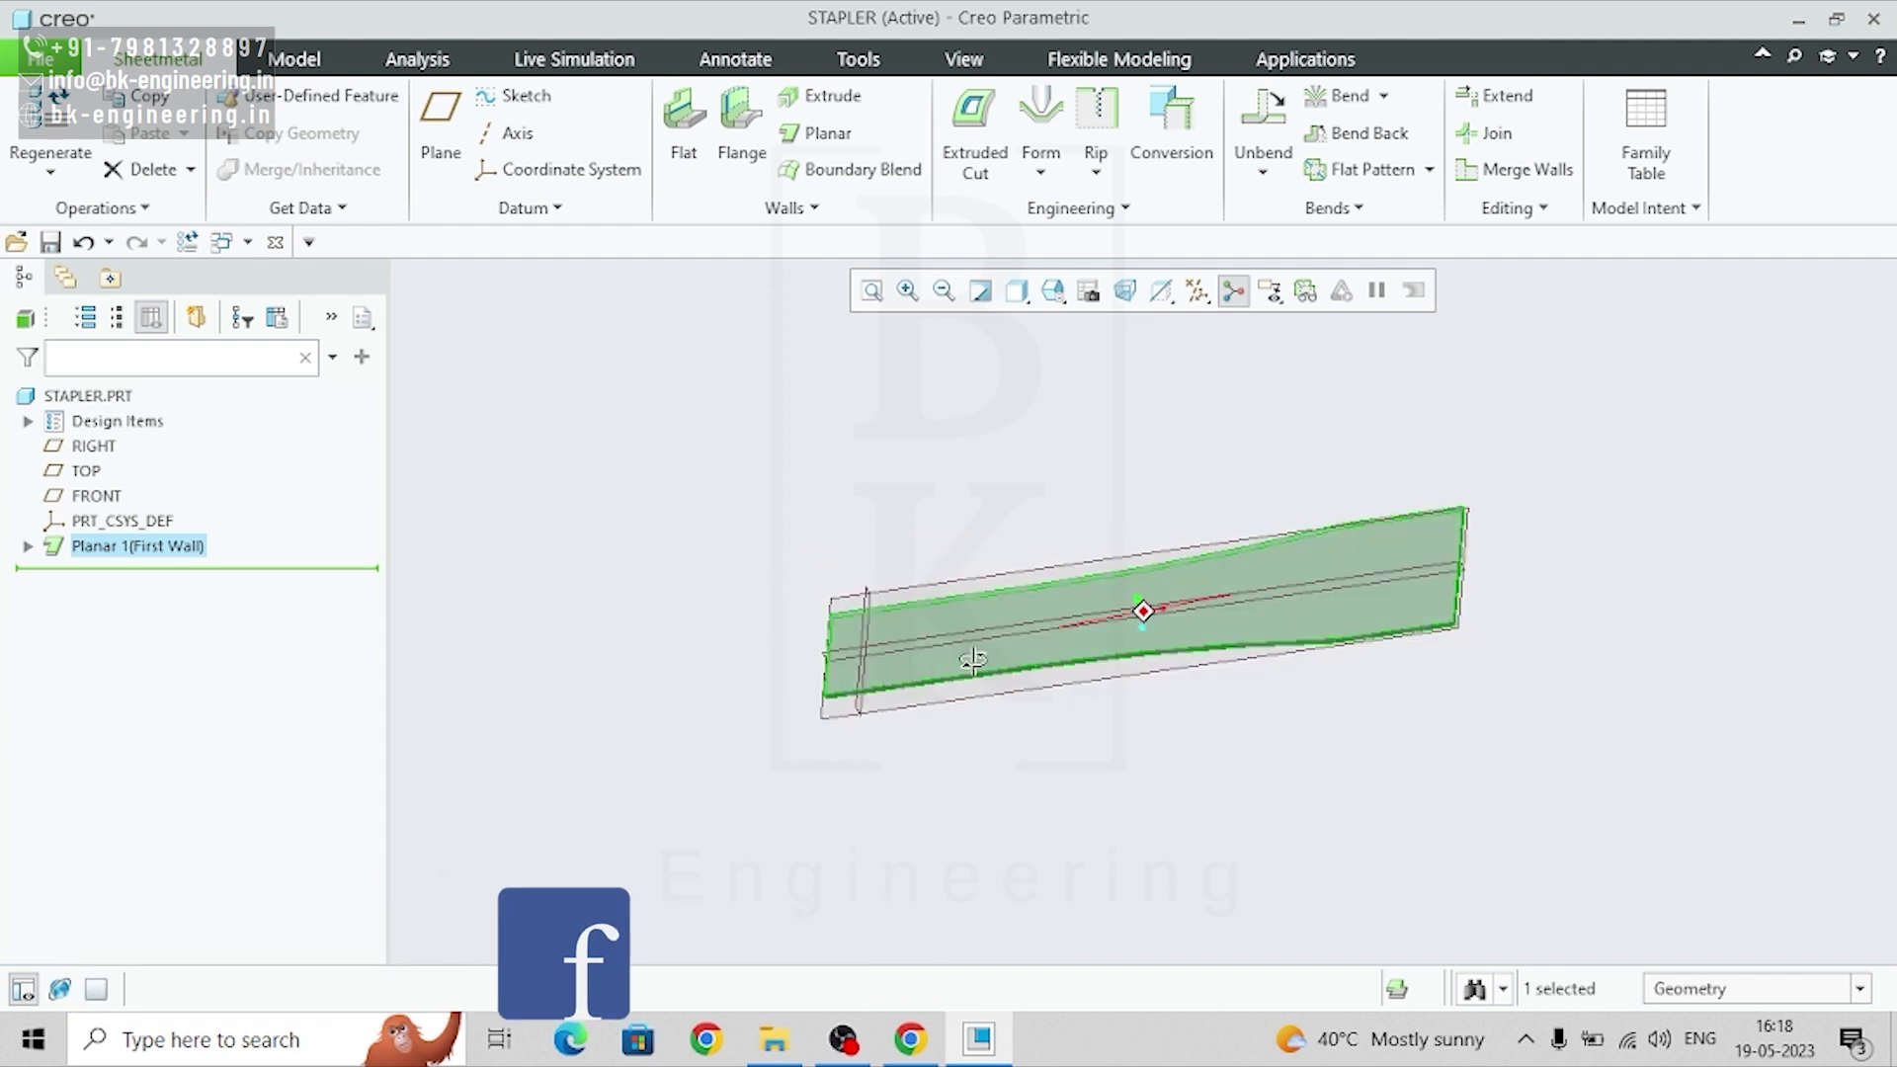
pyautogui.scroll(2, 1308, 711)
pyautogui.scroll(-2, 1309, 711)
pyautogui.moveTo(1321, 754); pyautogui.dragTo(1357, 712, button='middle')
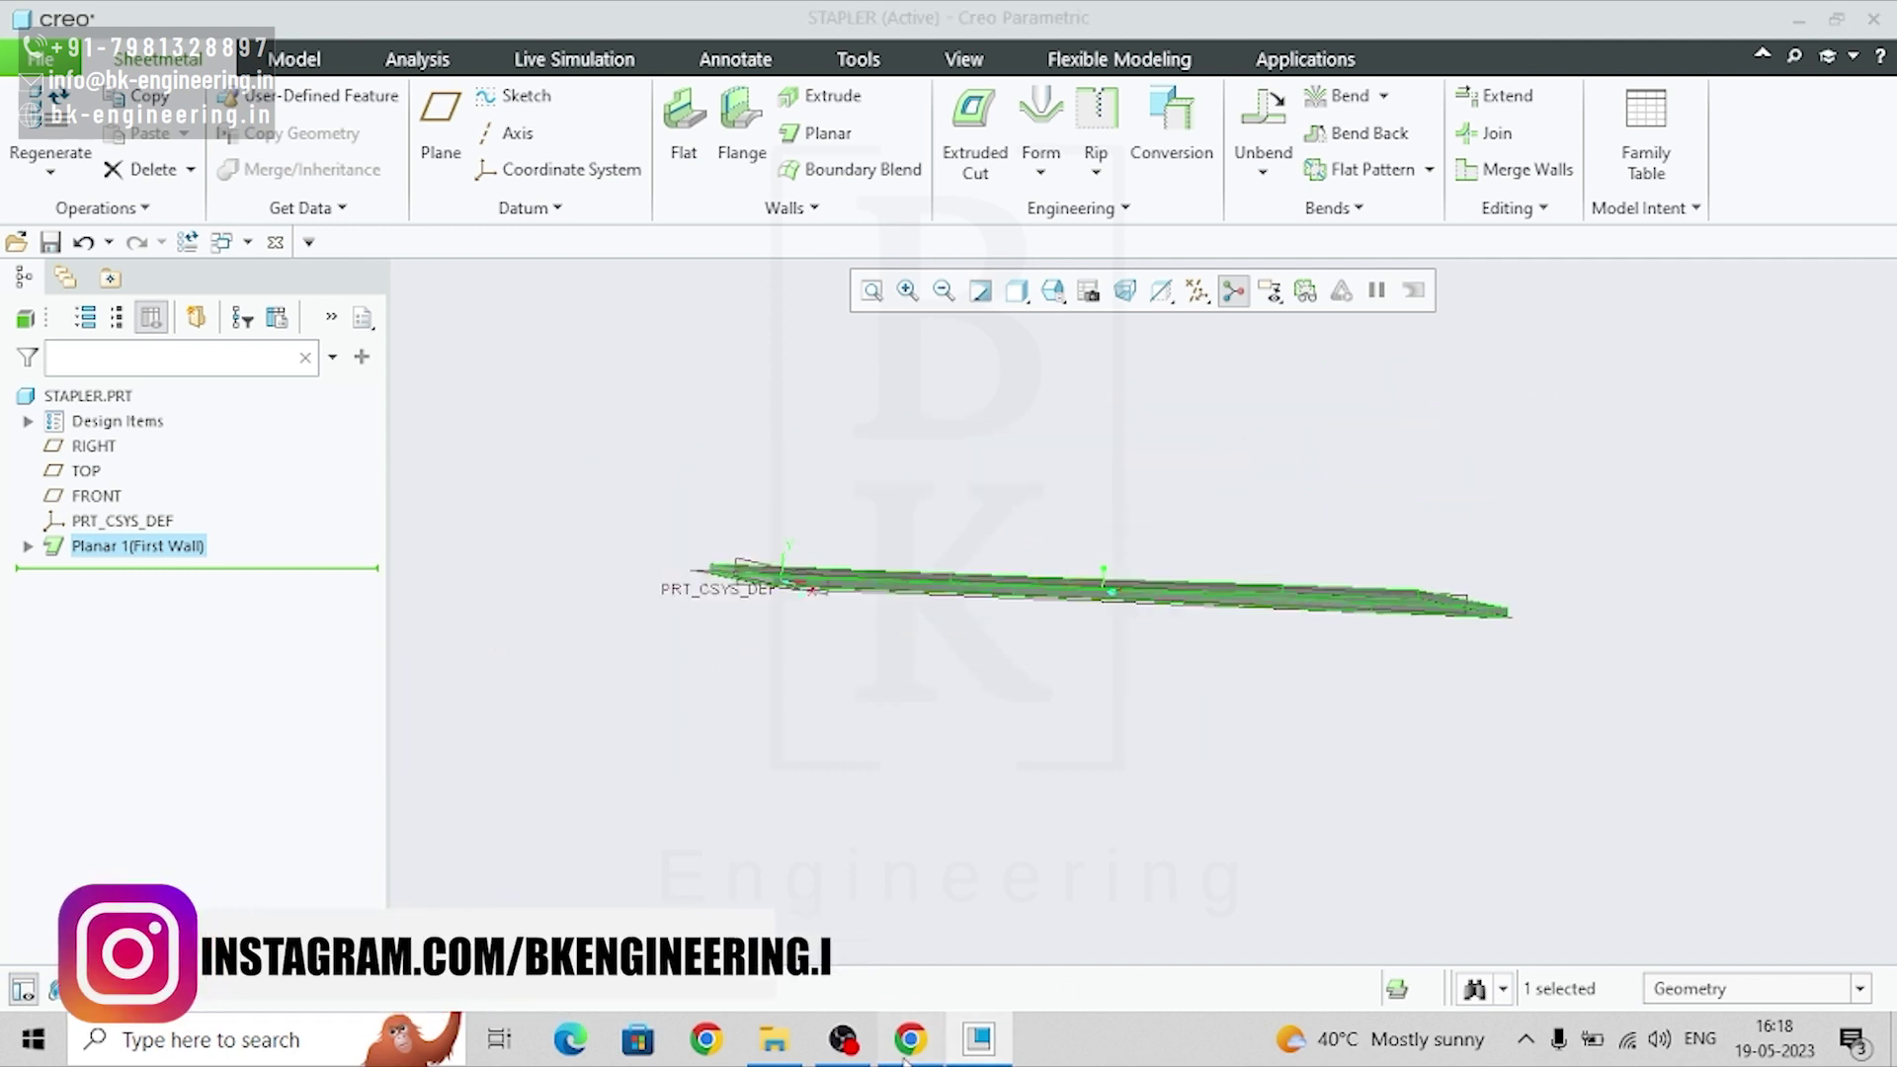
# - Read the flange wall instructions on page 2 of the assignment PDF in the browser and return to Creo
pyautogui.click(910, 1040)
pyautogui.scroll(-4, 937, 748)
pyautogui.scroll(-5, 937, 748)
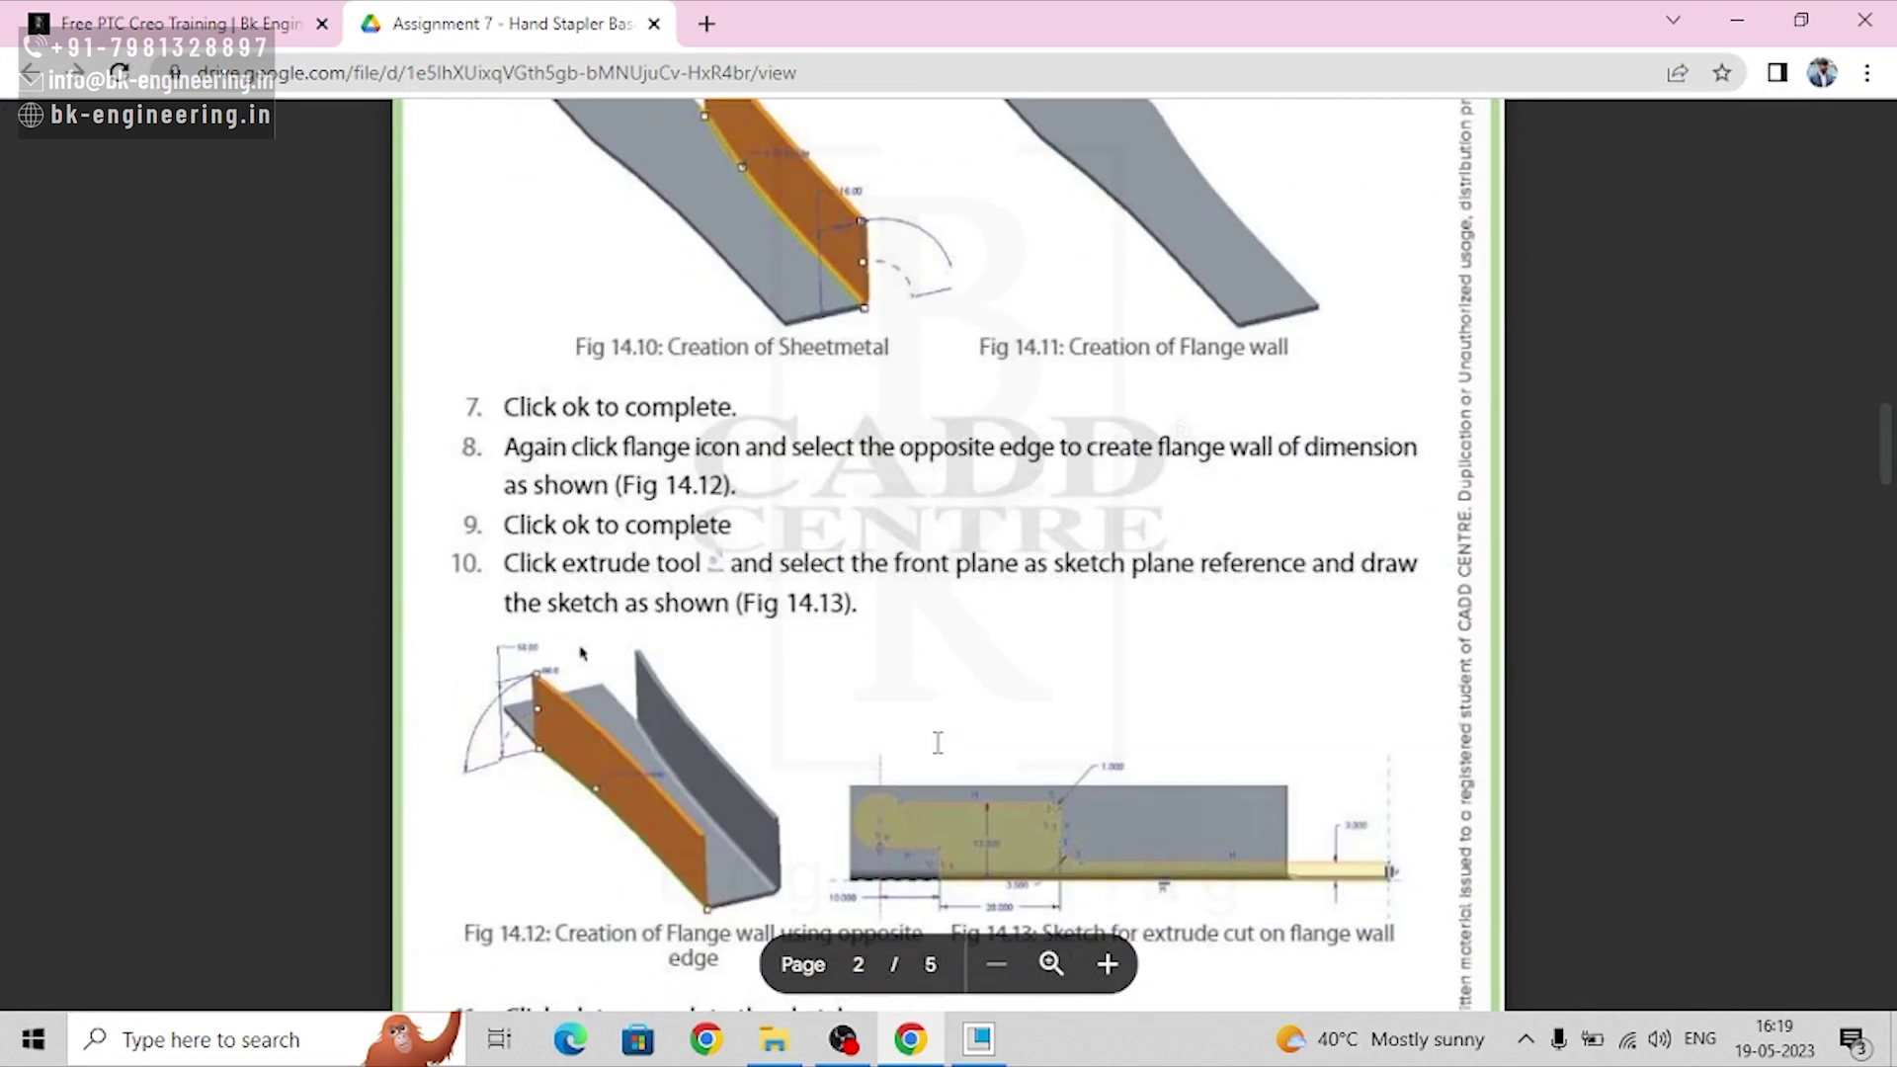
pyautogui.scroll(3, 943, 800)
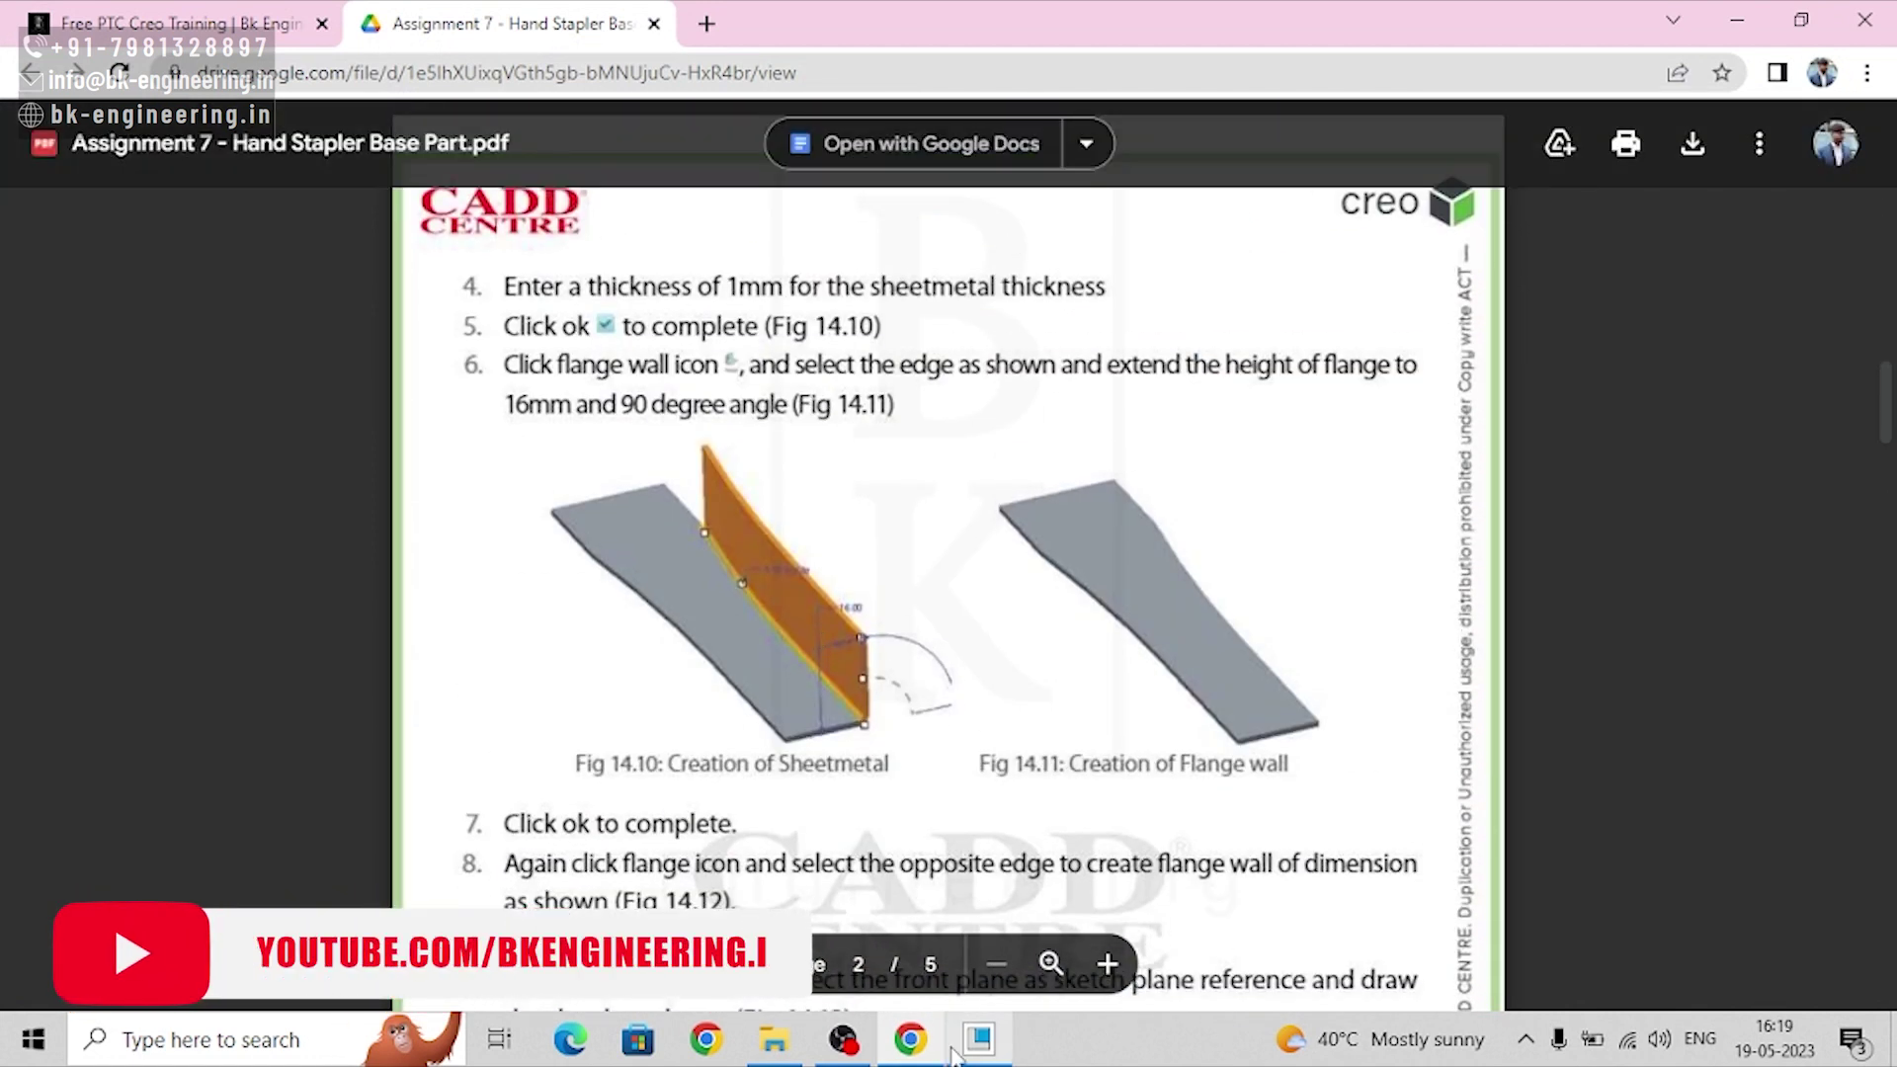
pyautogui.moveTo(978, 1039)
pyautogui.click(875, 850)
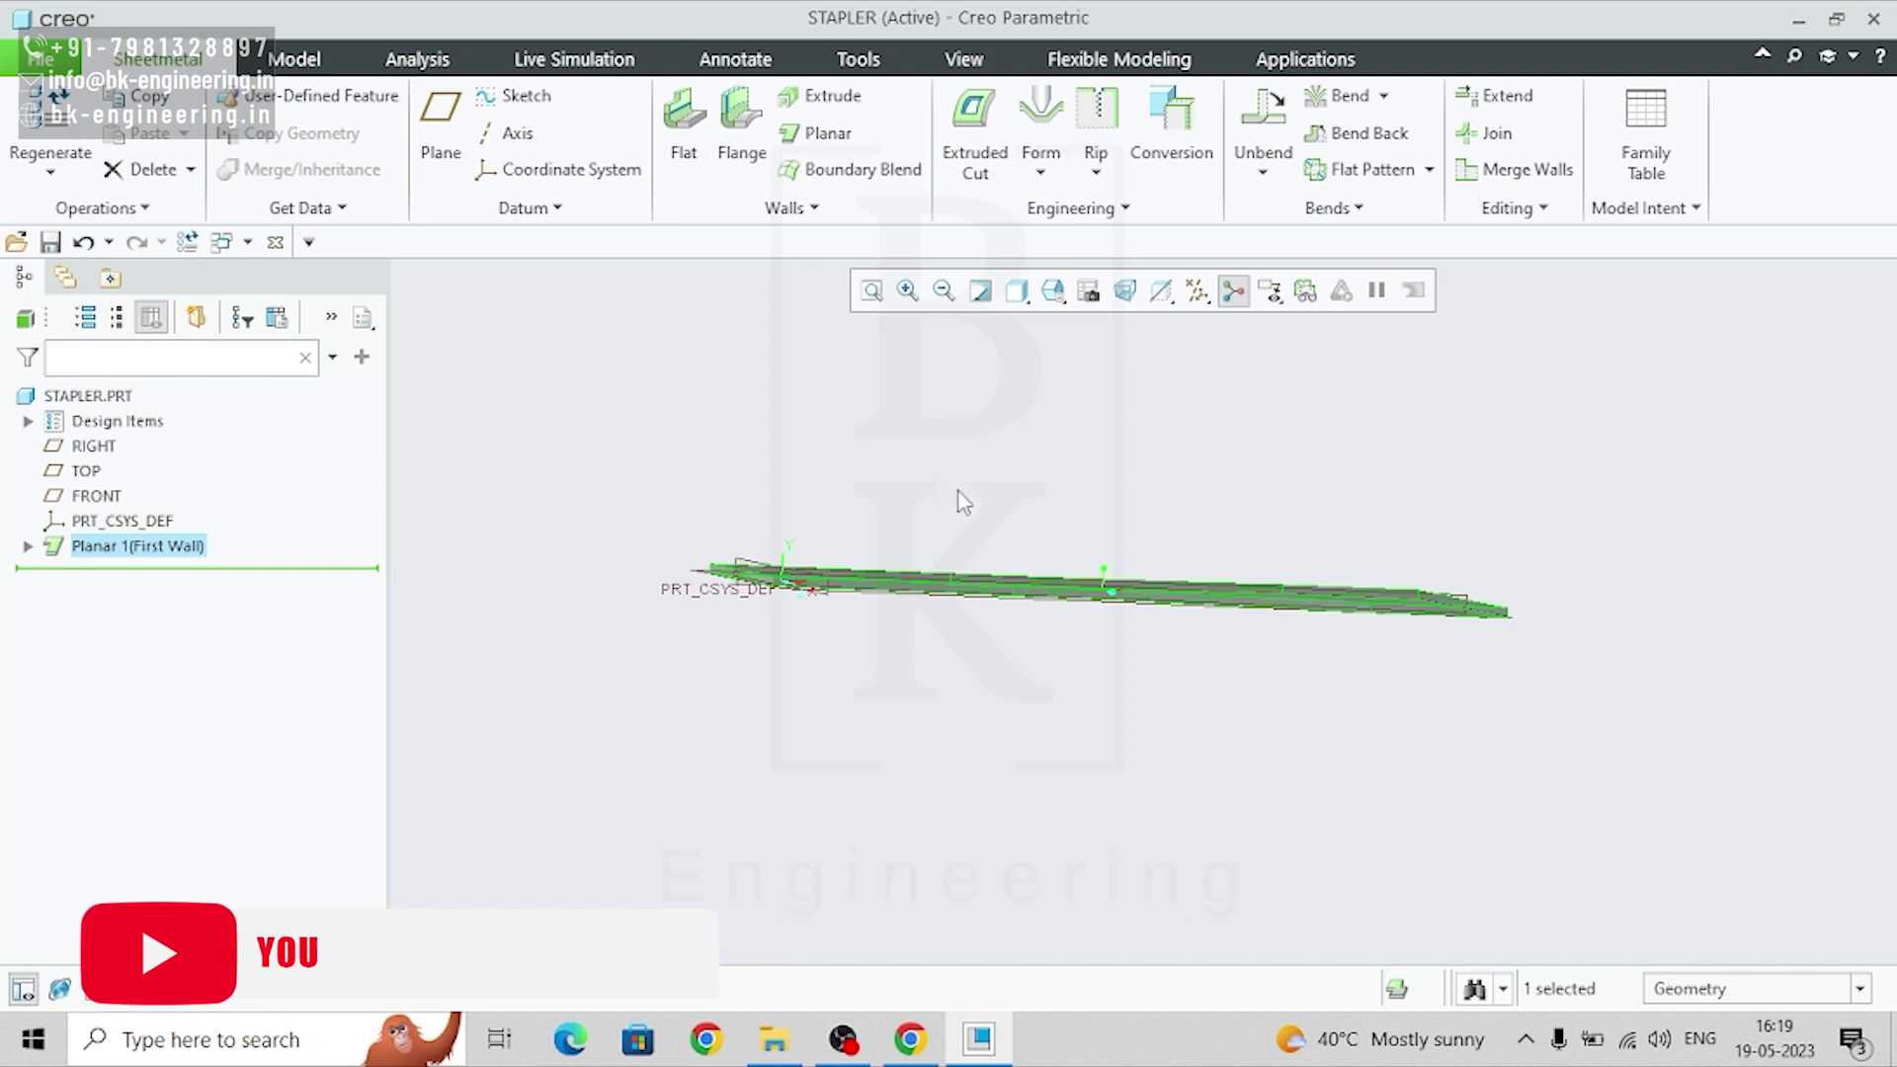
# - Start a flange wall along the straight 30 mm edge and the adjoining curved edge on one long side of the planar wall
pyautogui.scroll(-3, 926, 635)
pyautogui.scroll(-2, 926, 635)
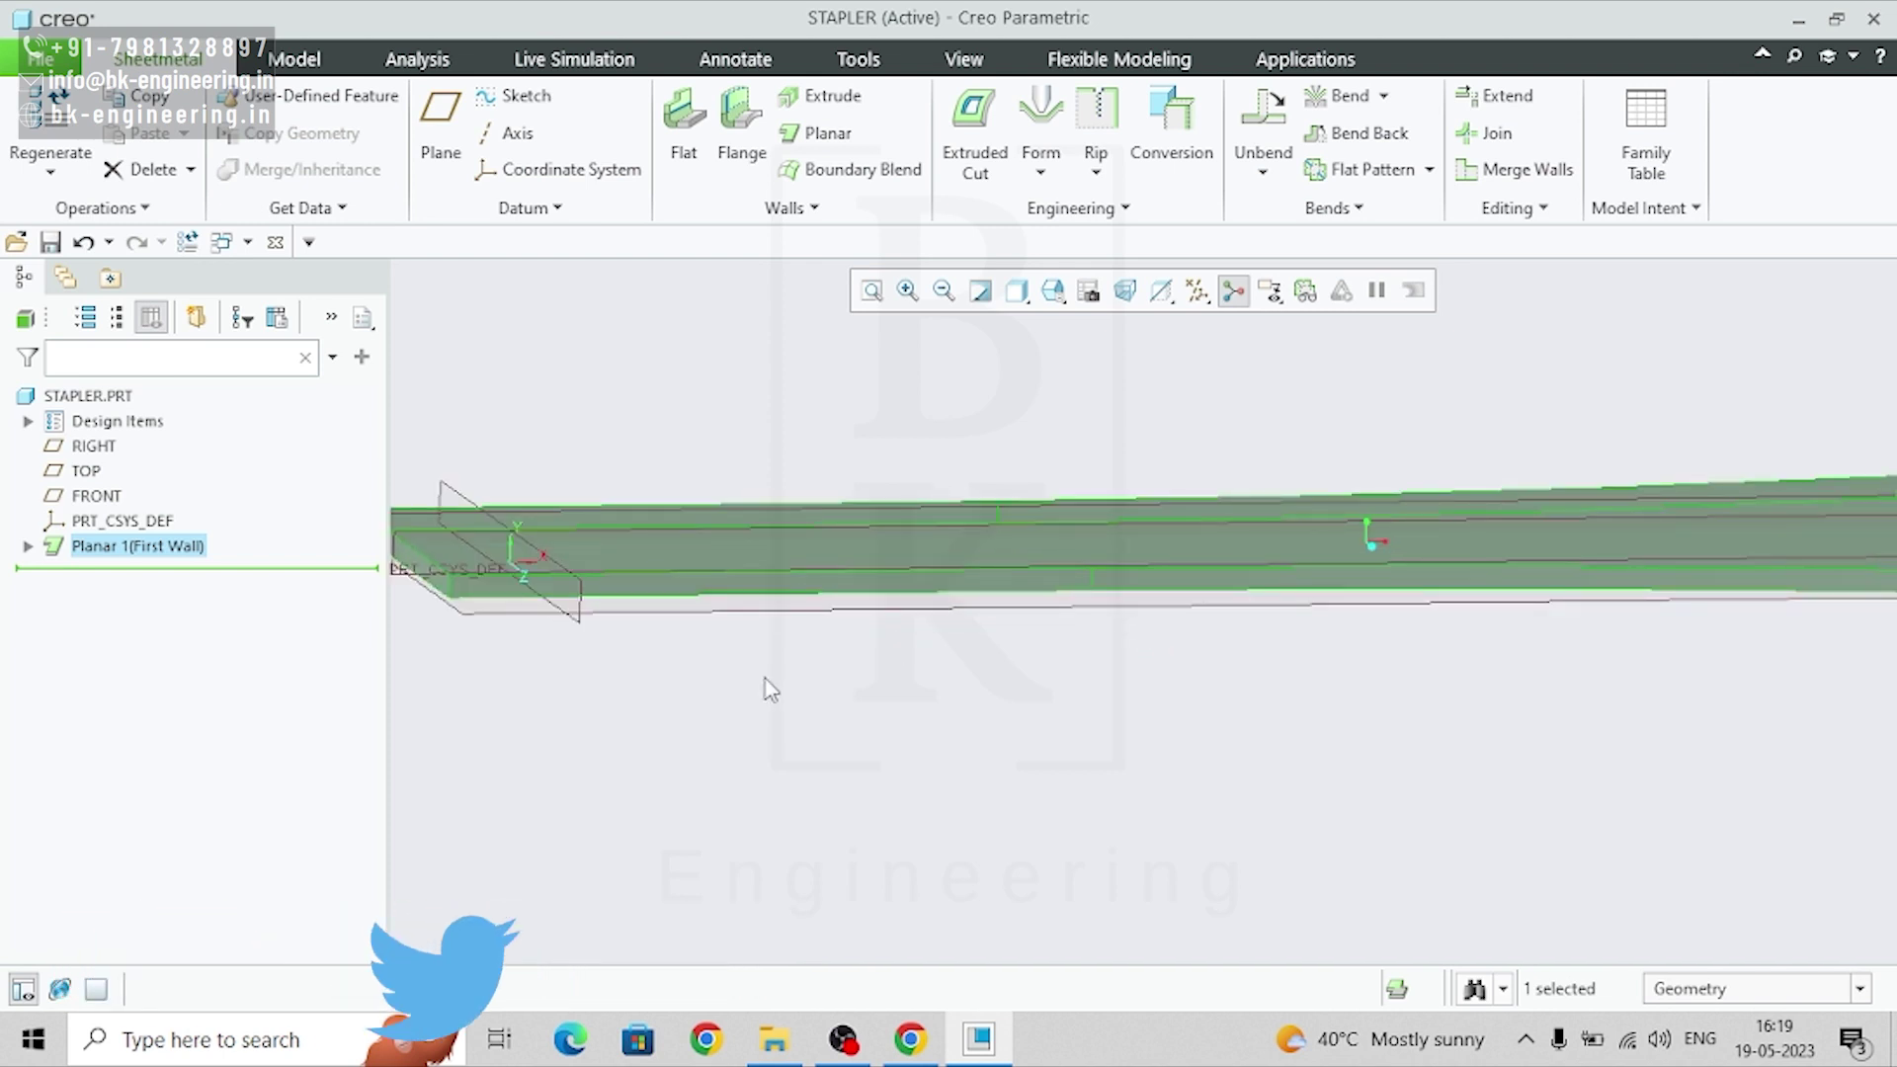
pyautogui.click(765, 682)
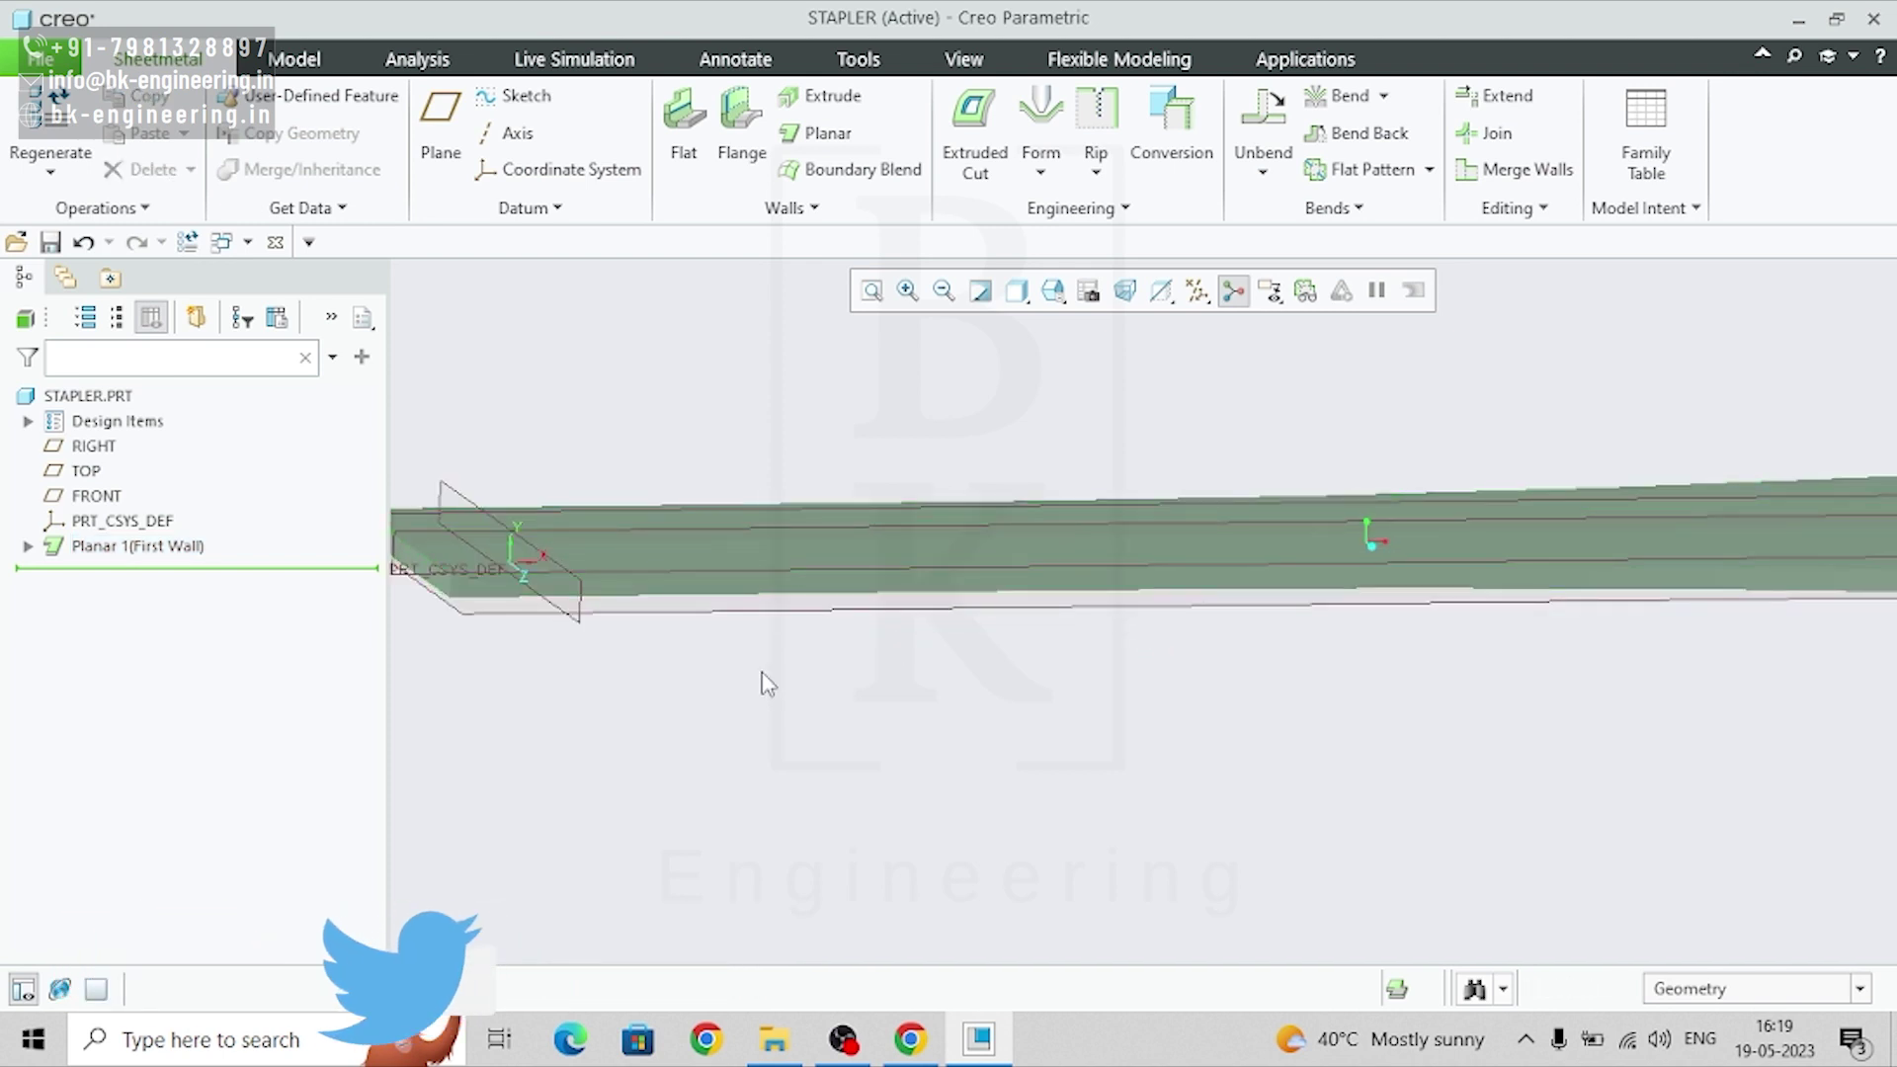
pyautogui.click(729, 606)
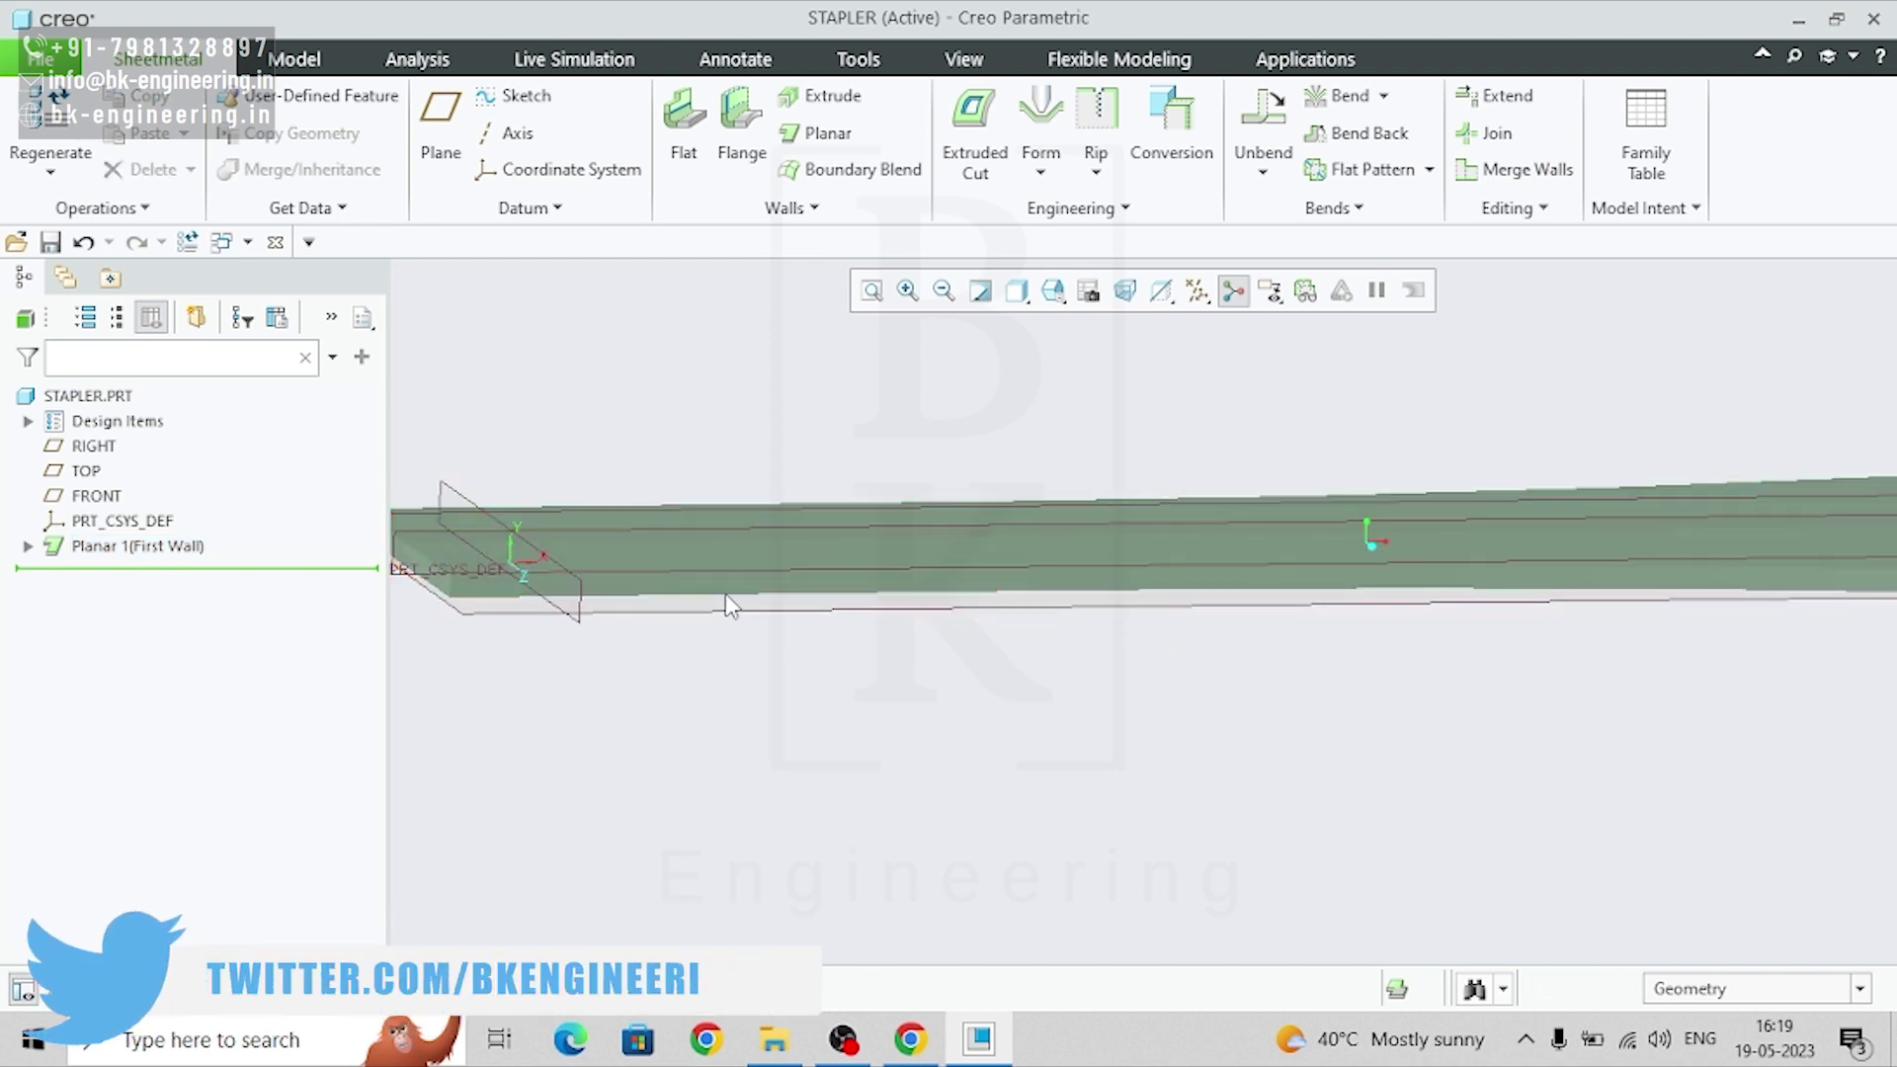
pyautogui.keyDown('ctrl'); pyautogui.click(1218, 593); pyautogui.keyUp('ctrl')
pyautogui.scroll(2, 1202, 678)
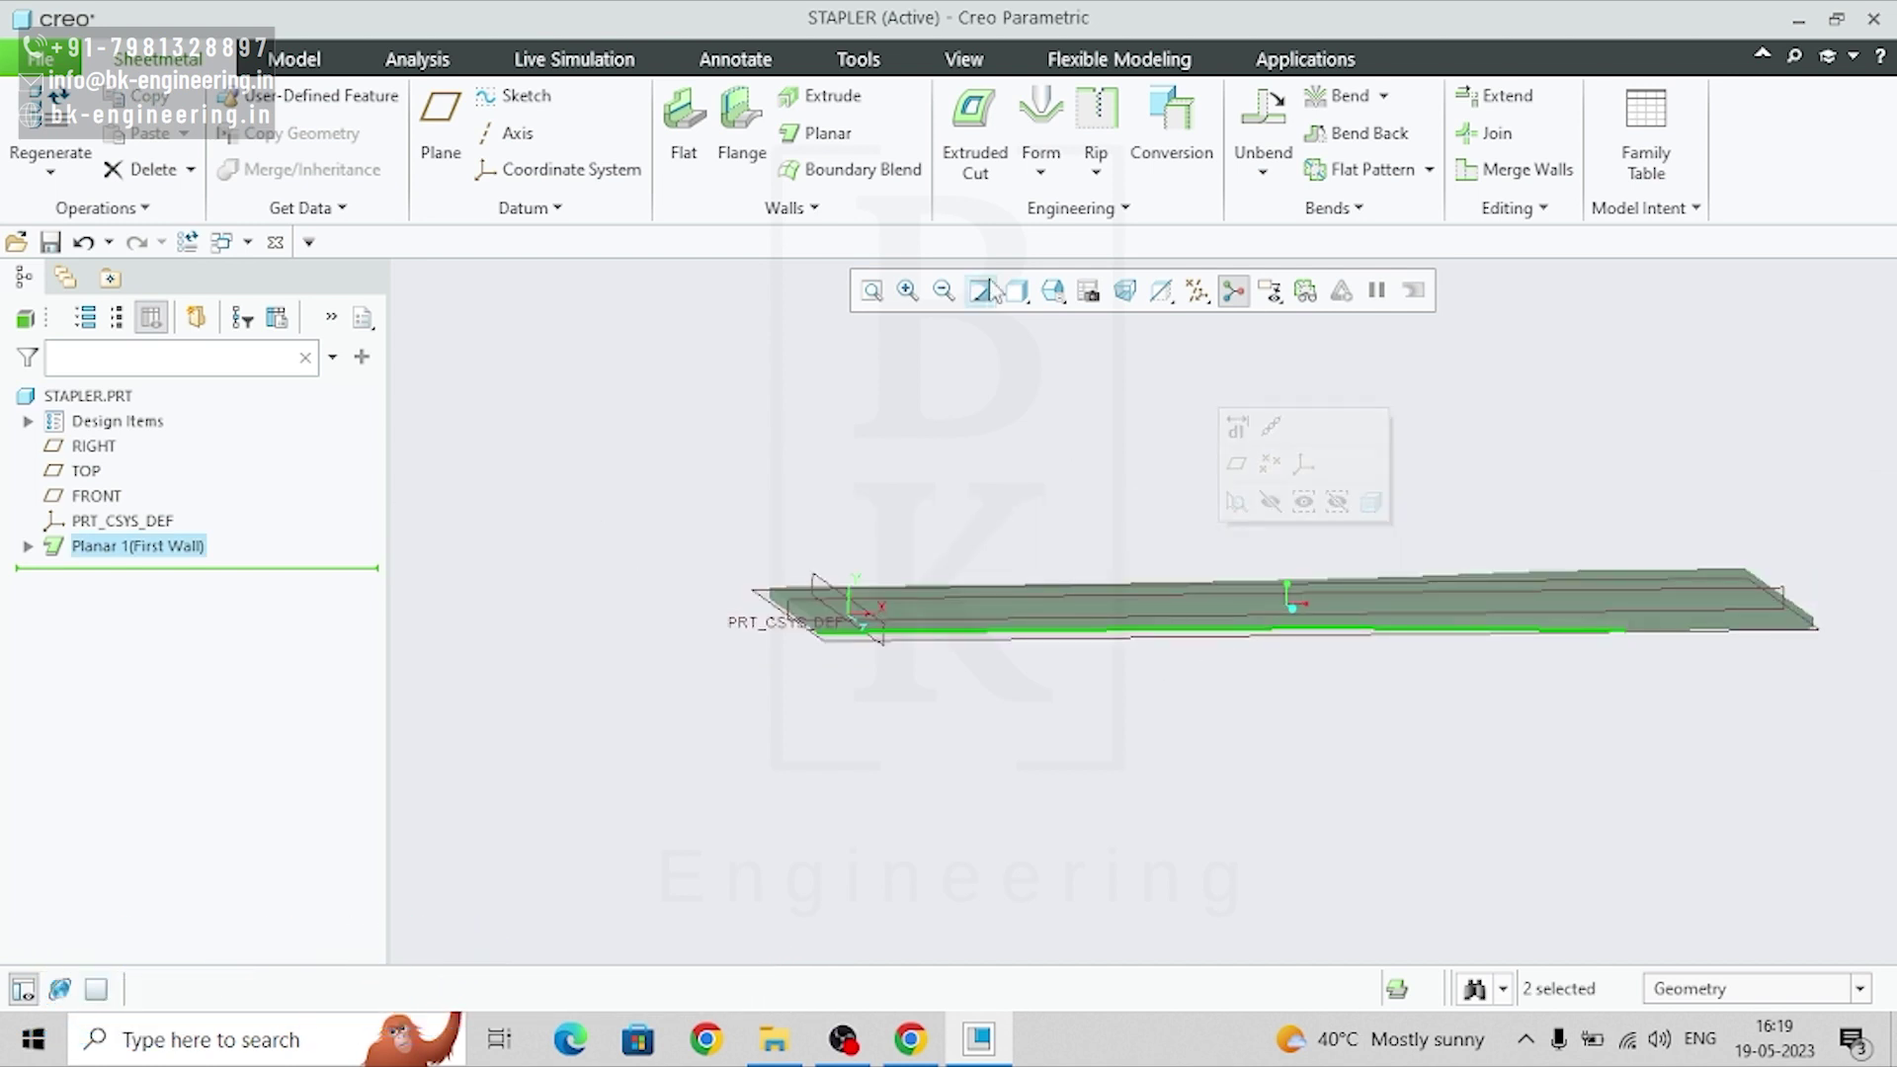
pyautogui.click(741, 121)
pyautogui.moveTo(1075, 603); pyautogui.dragTo(1270, 741, button='middle')
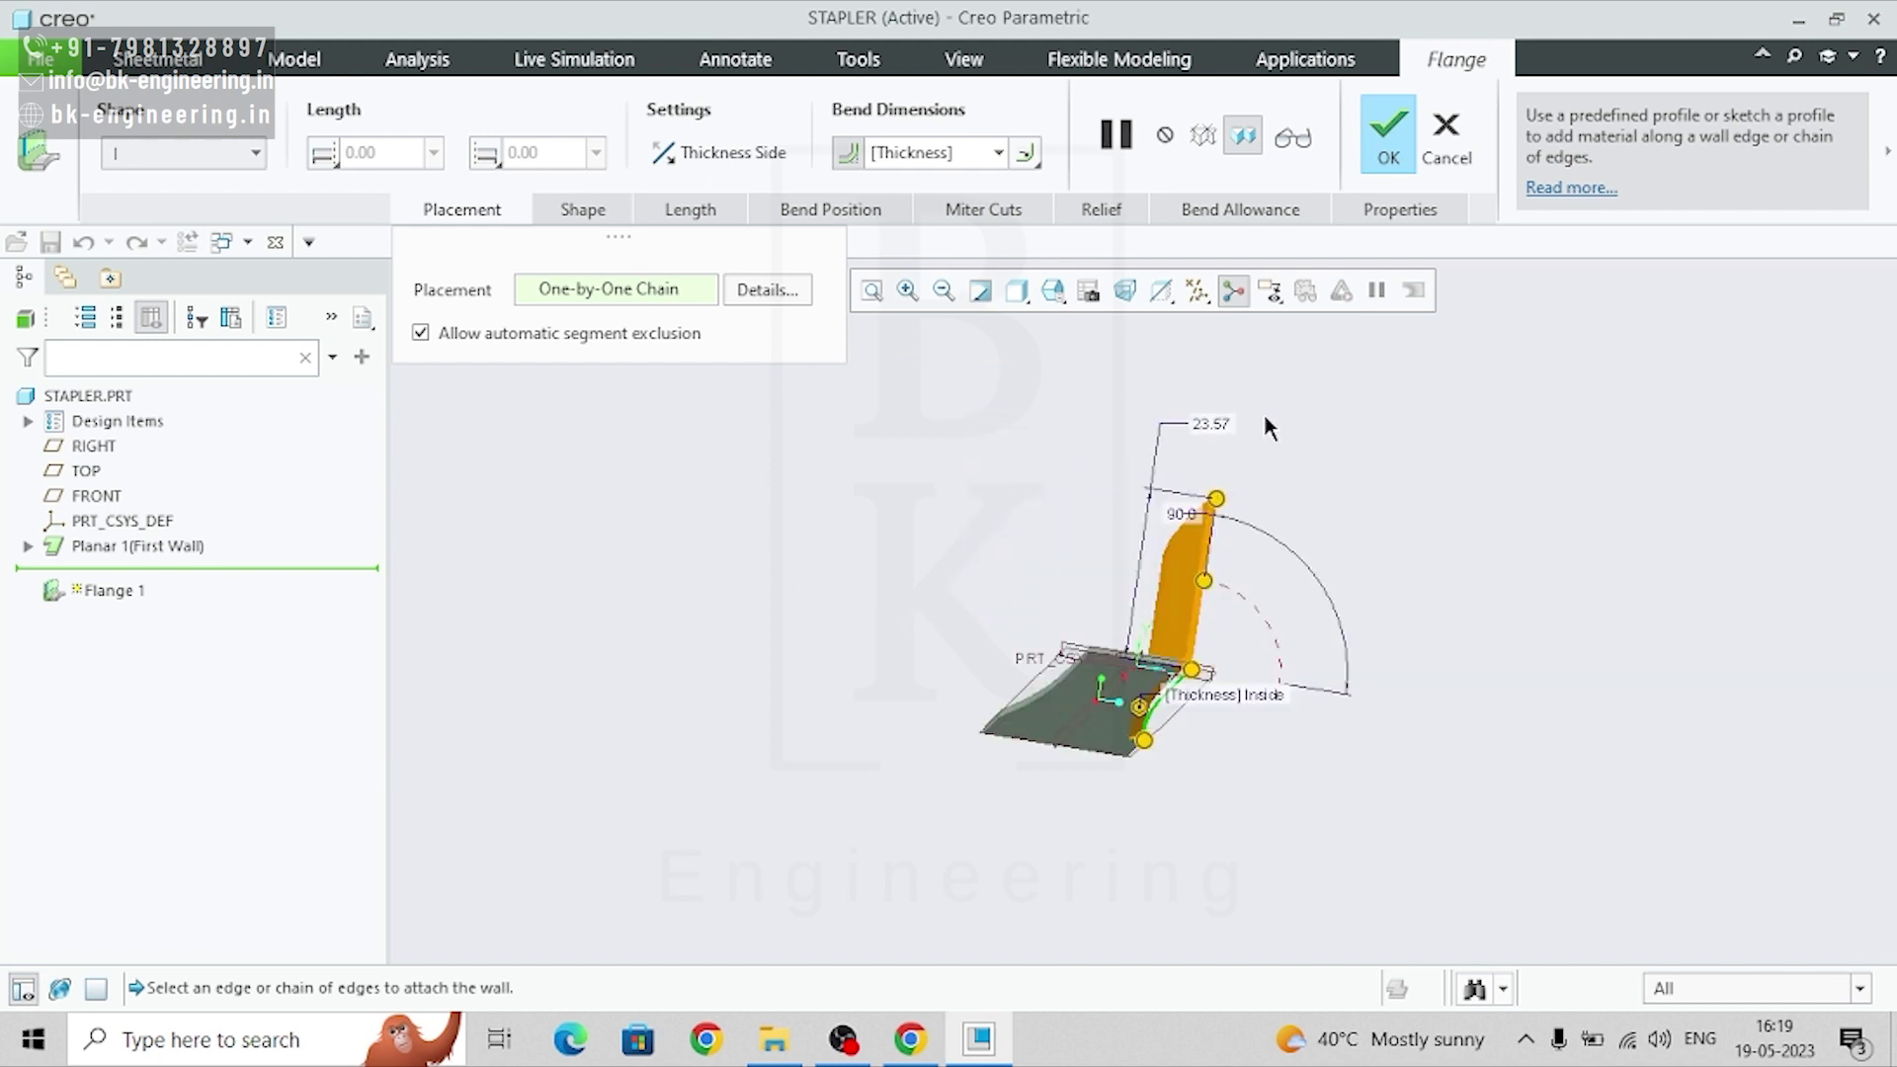
# - Set the flange wall's height to 16
pyautogui.scroll(-1, 1270, 430)
pyautogui.doubleClick(1188, 449)
pyautogui.write('1')
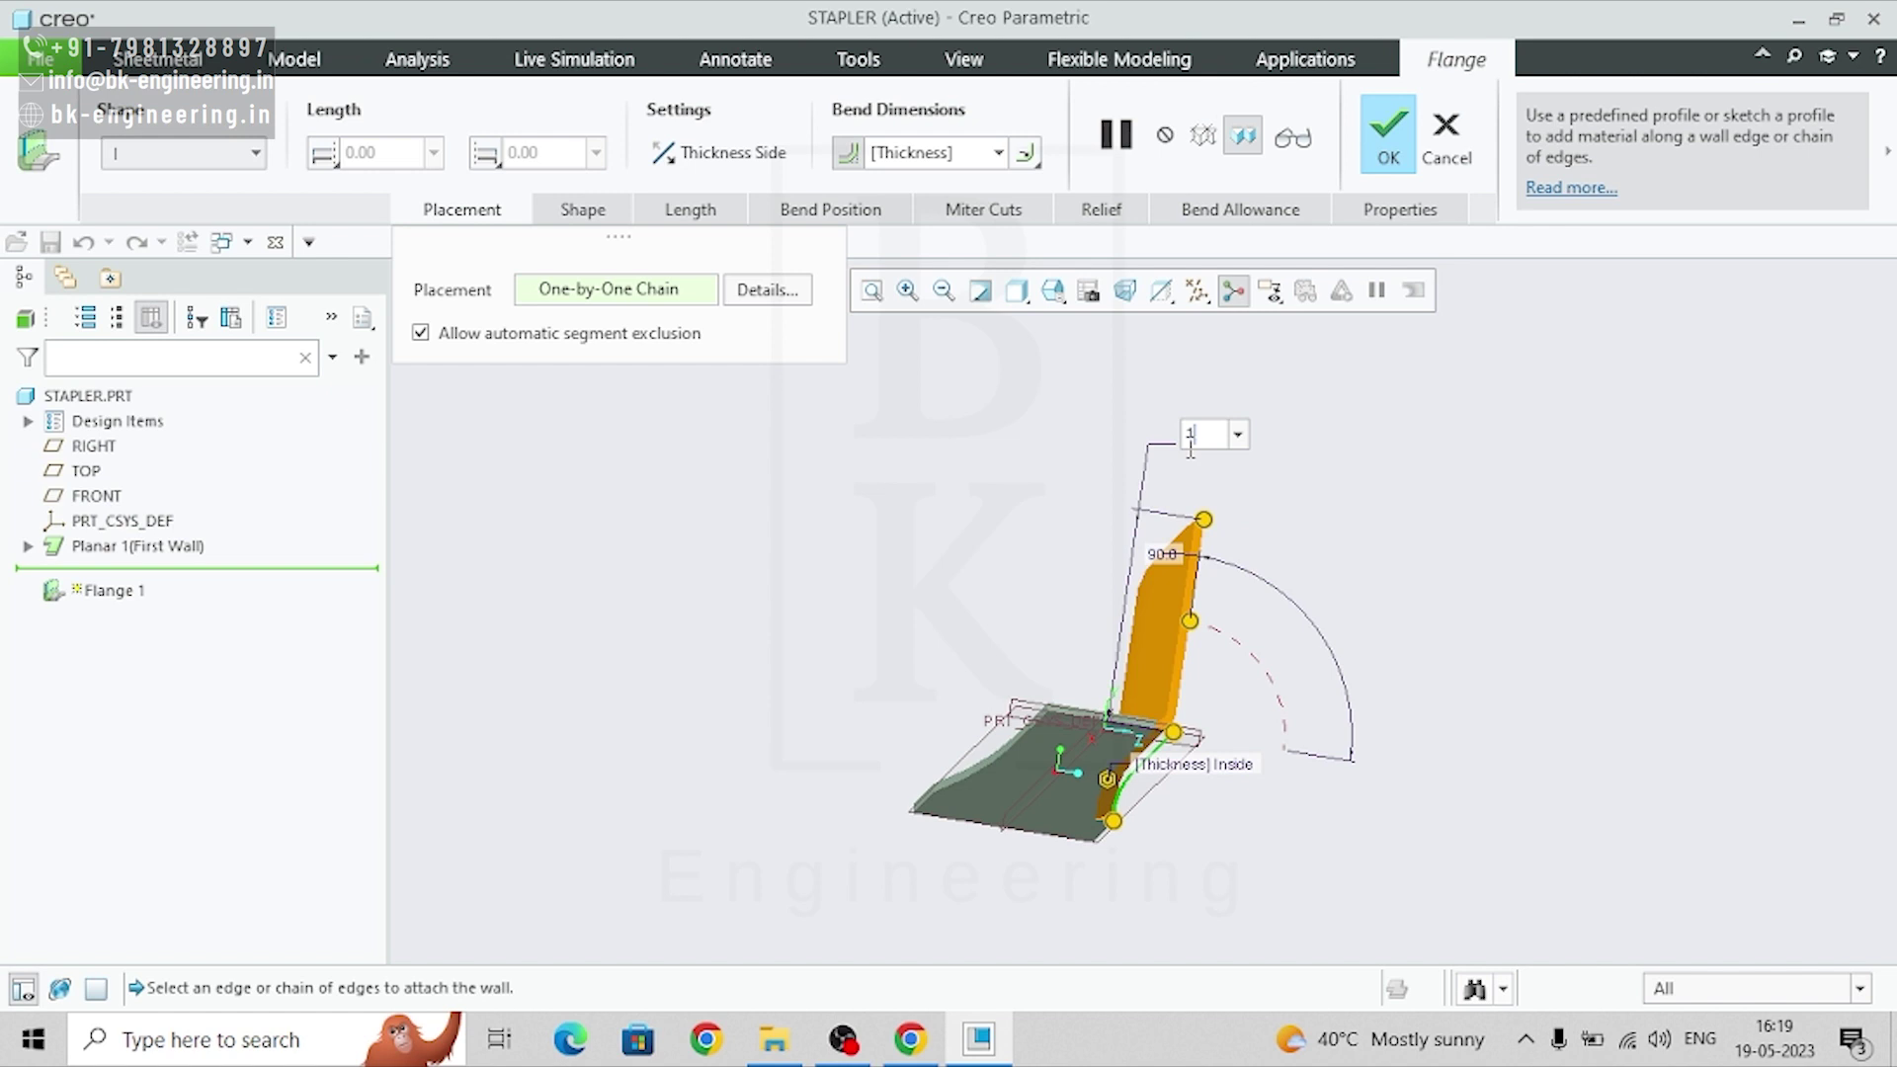
pyautogui.write('6')
pyautogui.press('Return')
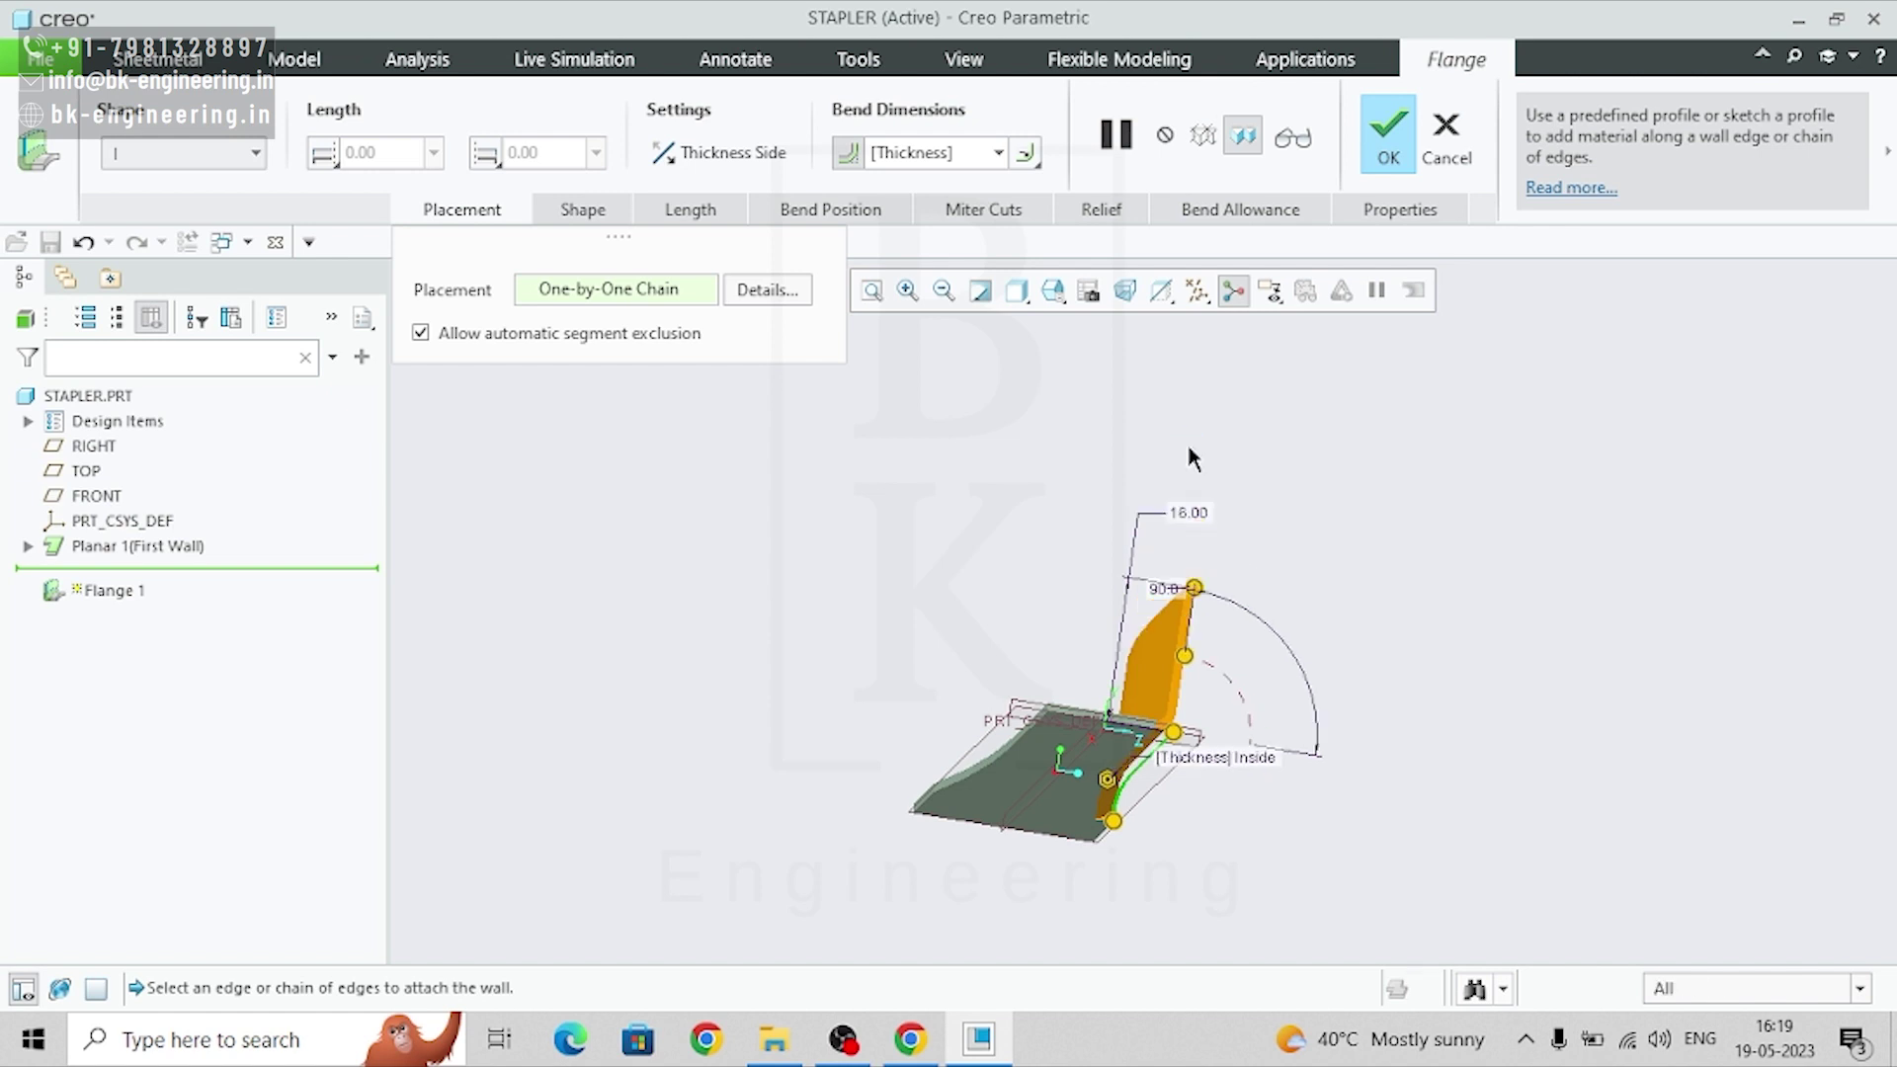
# - Set the flange's inside bend radius to 1 and complete the flange wall
pyautogui.moveTo(1309, 815); pyautogui.dragTo(952, 435, button='middle')
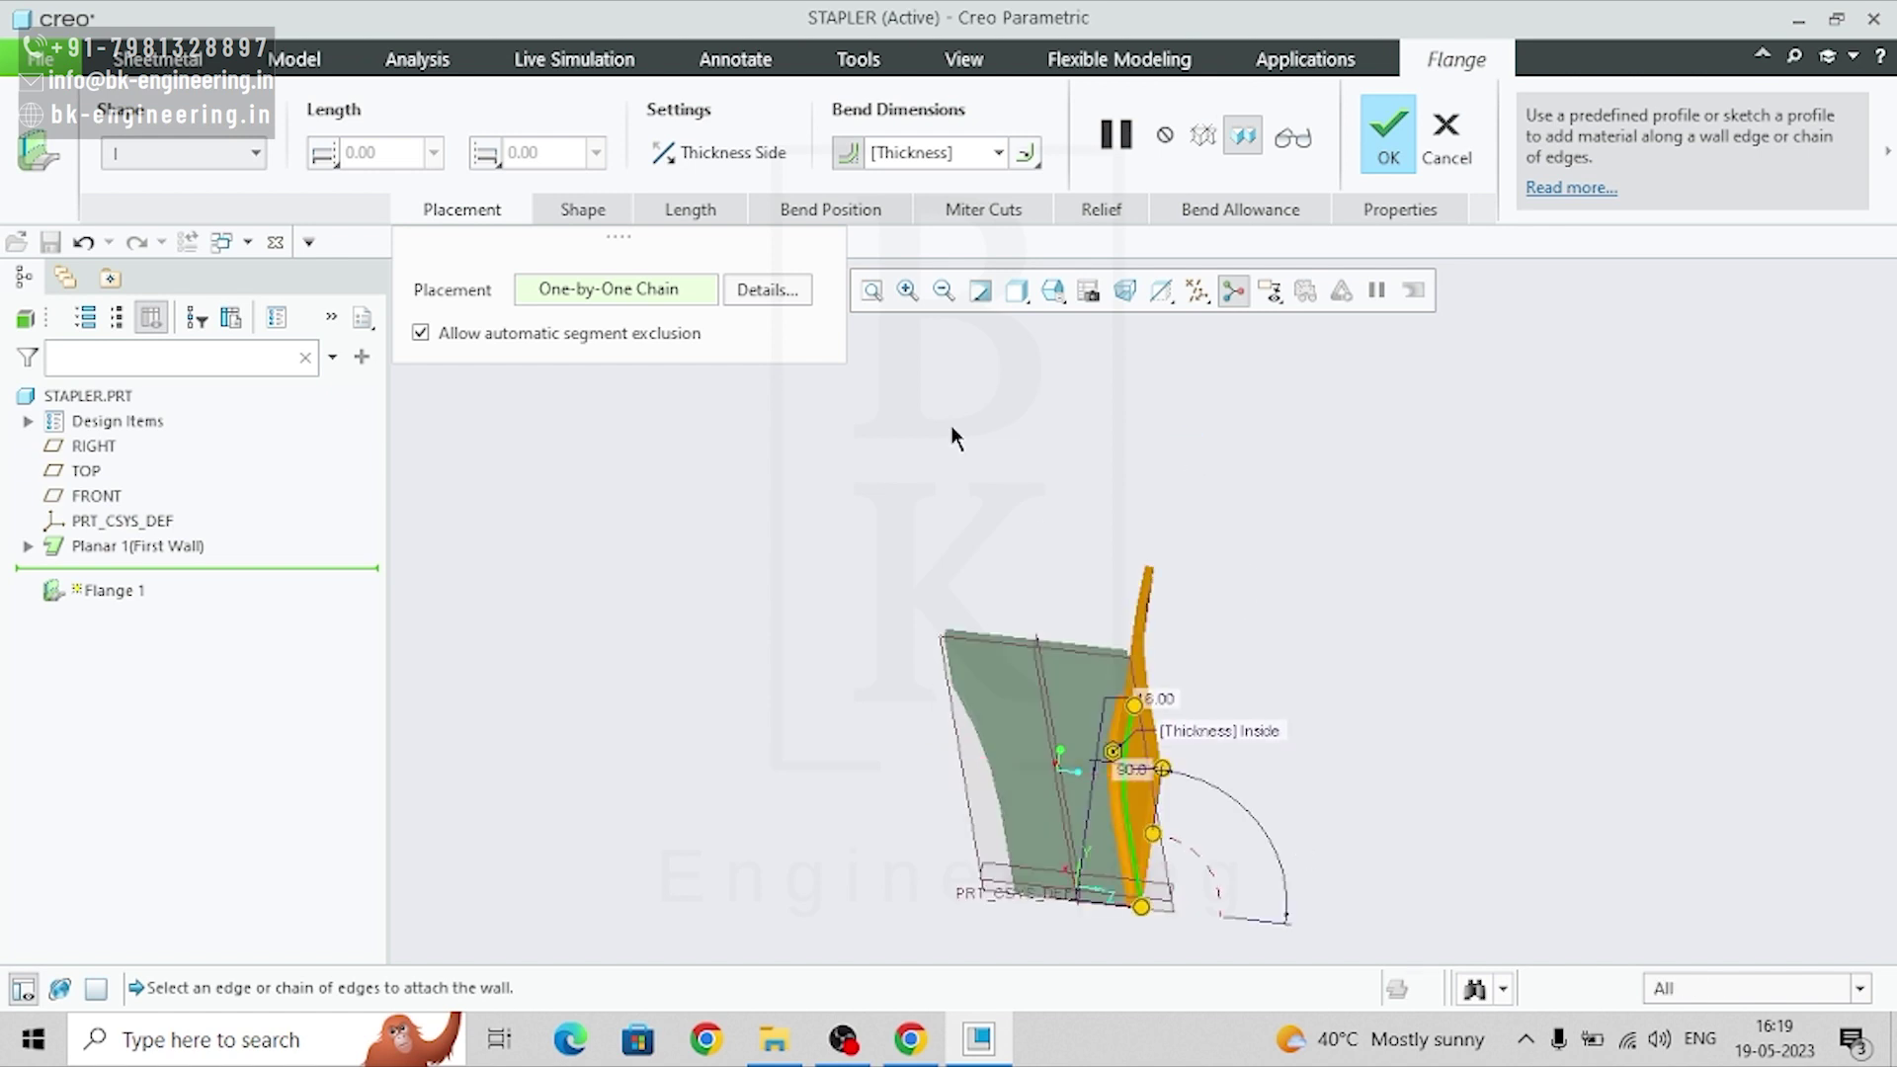
pyautogui.click(956, 149)
pyautogui.write('1')
pyautogui.press('Return')
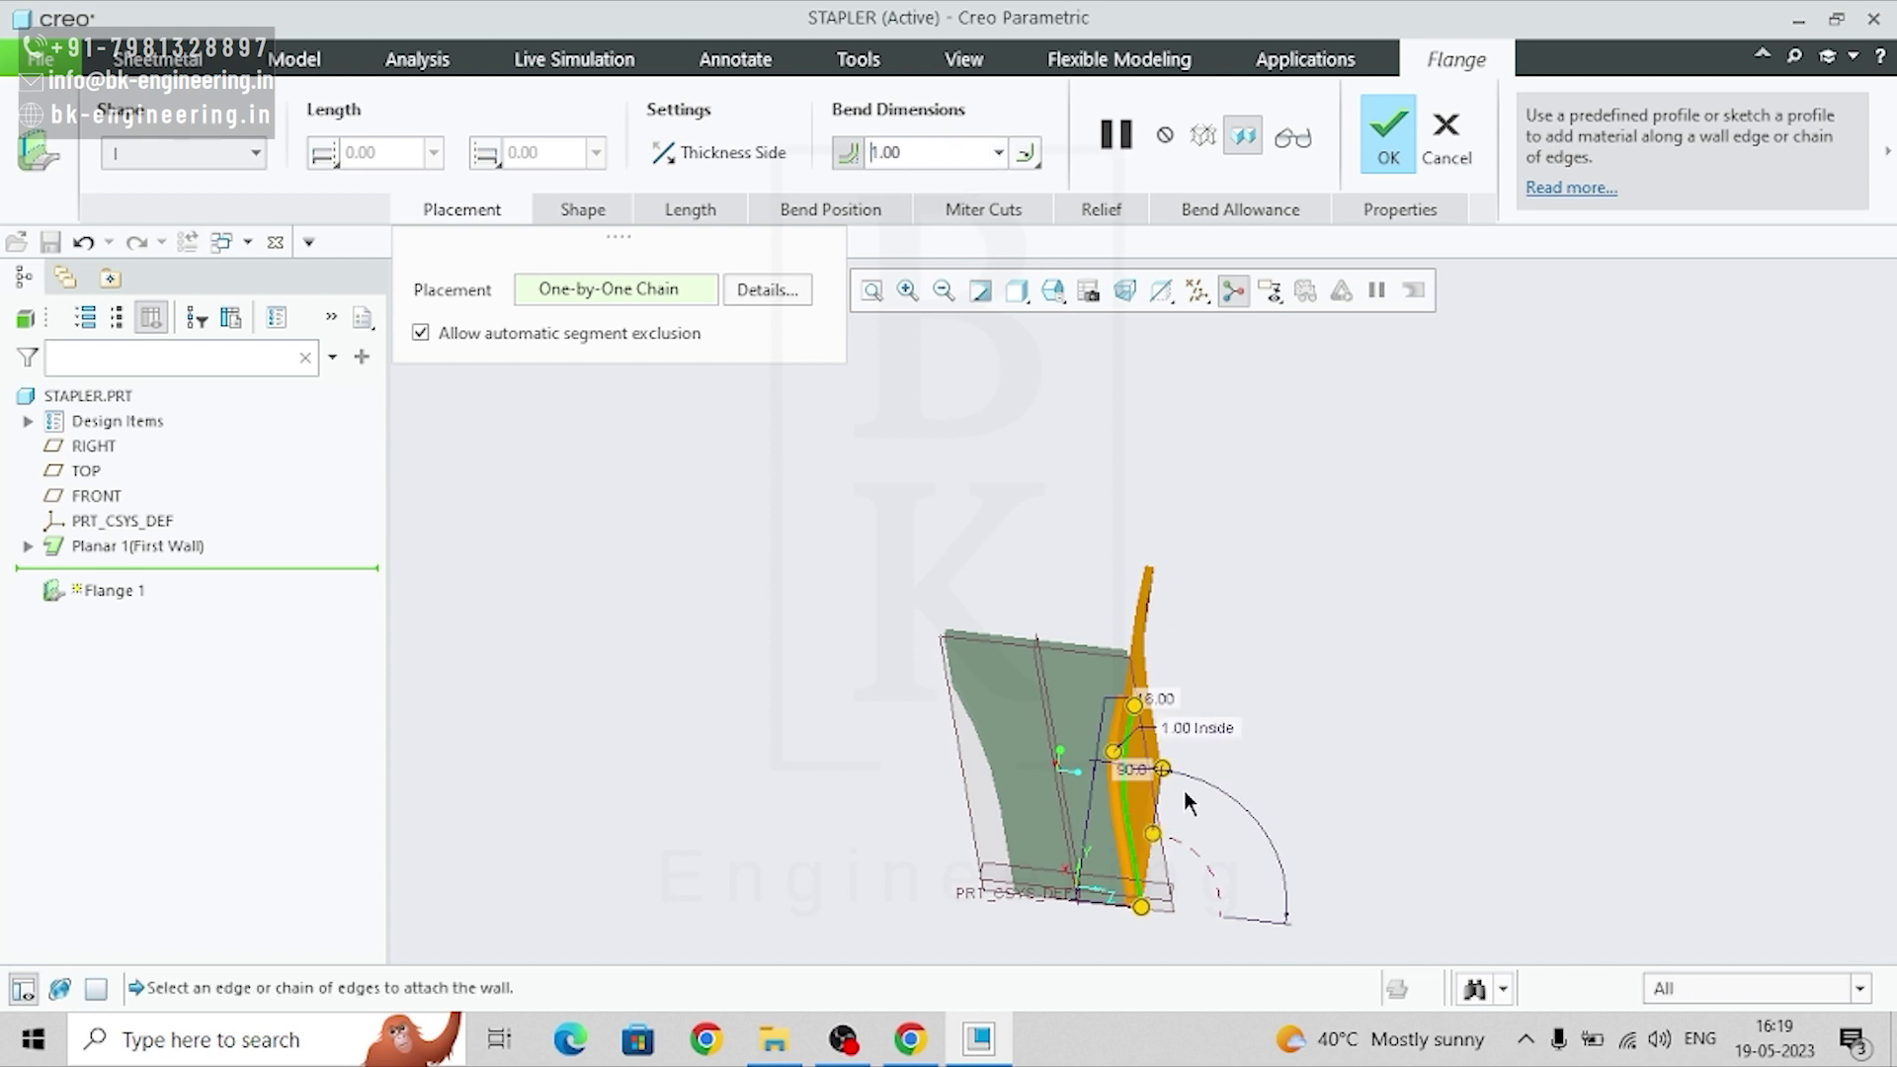
pyautogui.click(1390, 149)
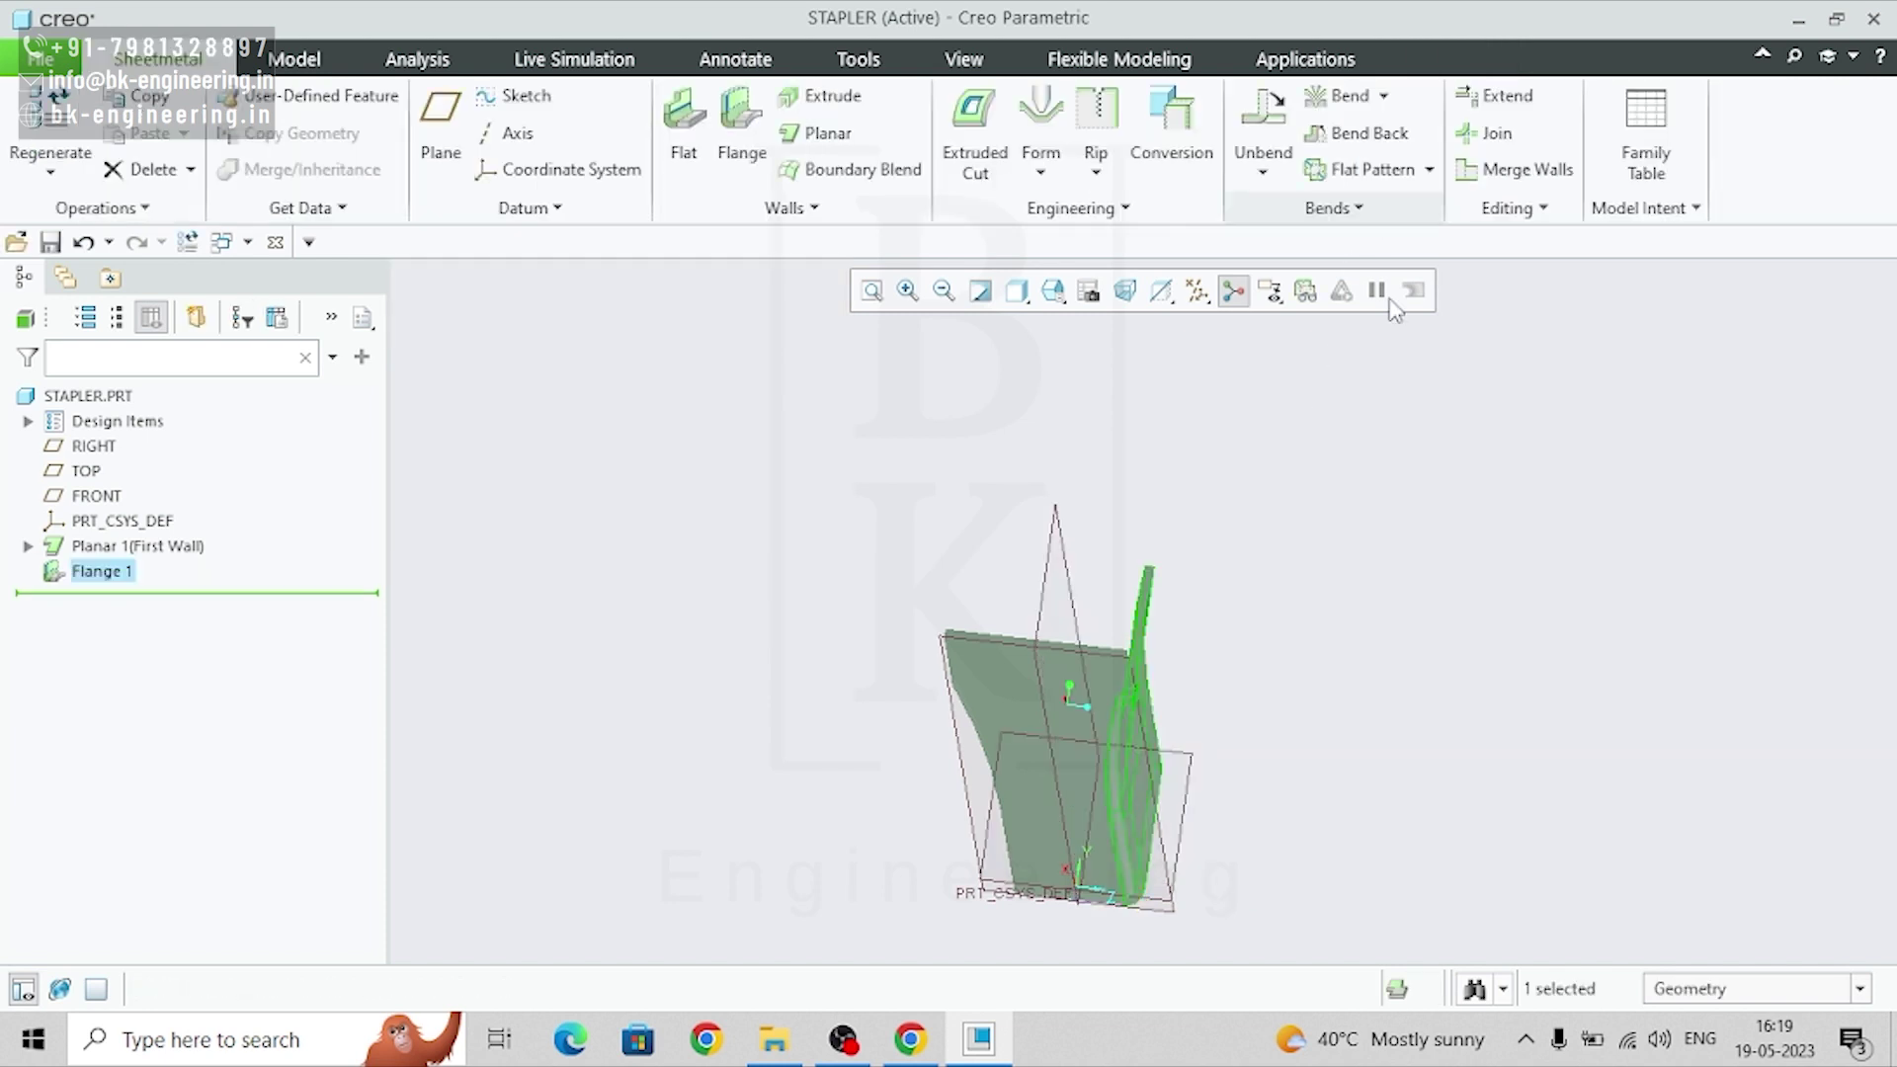
# - Start a flange wall along the straight edge and the adjoining curved edge on the opposite long side of the planar wall
pyautogui.moveTo(1369, 708); pyautogui.dragTo(1432, 676, button='middle')
pyautogui.scroll(-5, 1080, 814)
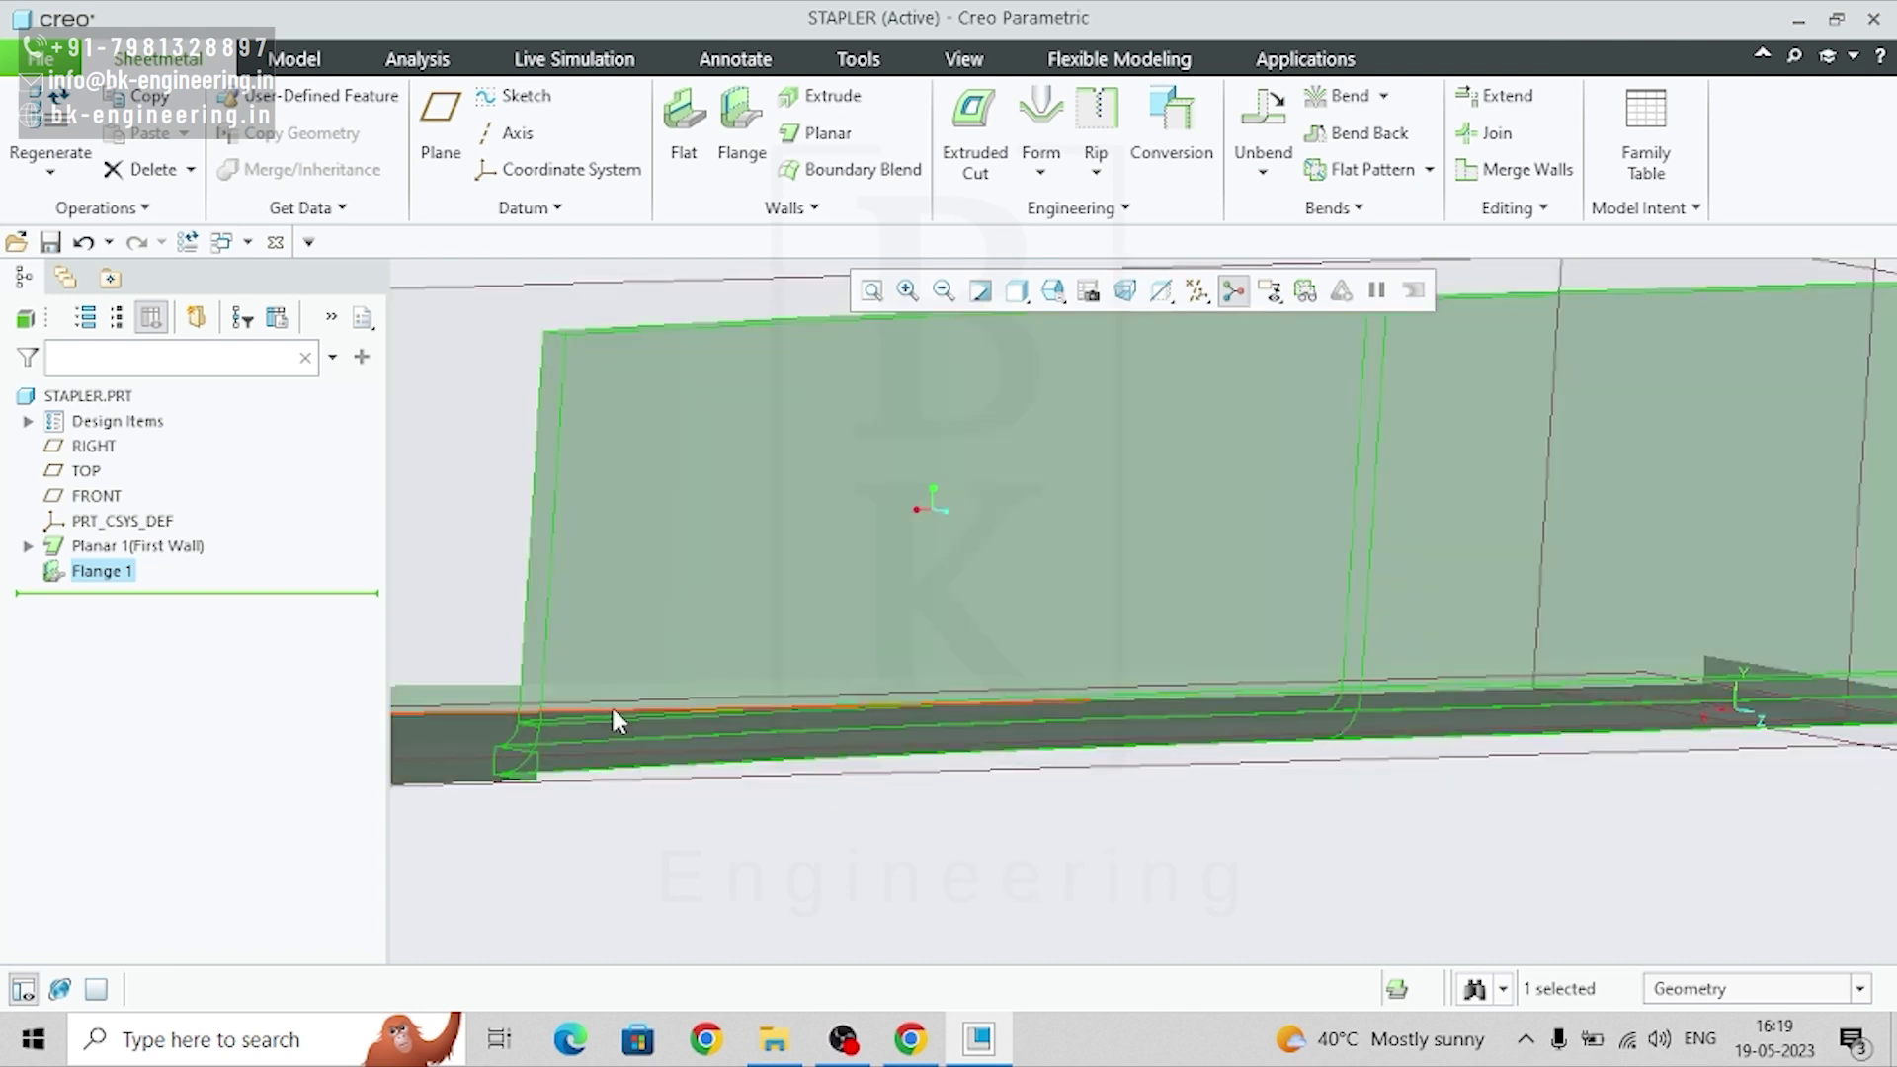
pyautogui.click(612, 710)
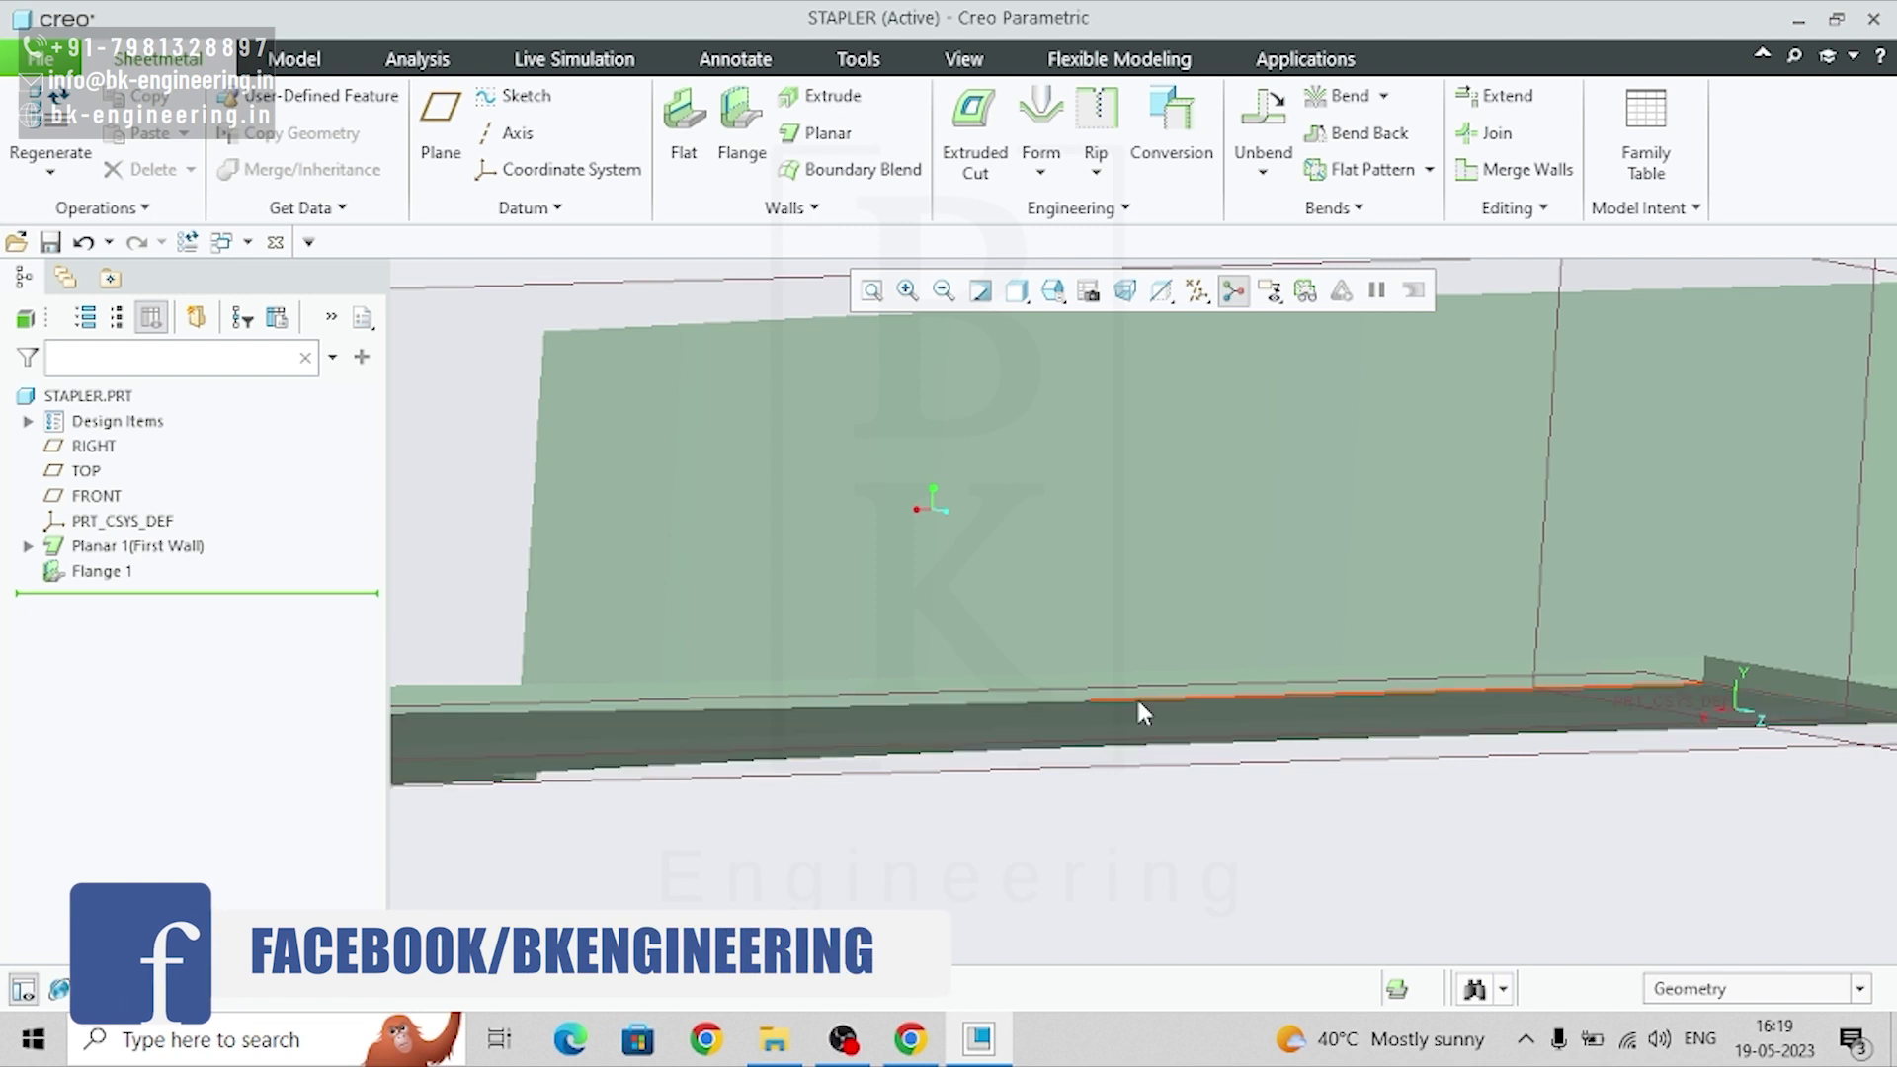
pyautogui.scroll(5, 1143, 864)
pyautogui.moveTo(1144, 868); pyautogui.dragTo(1180, 887, button='middle')
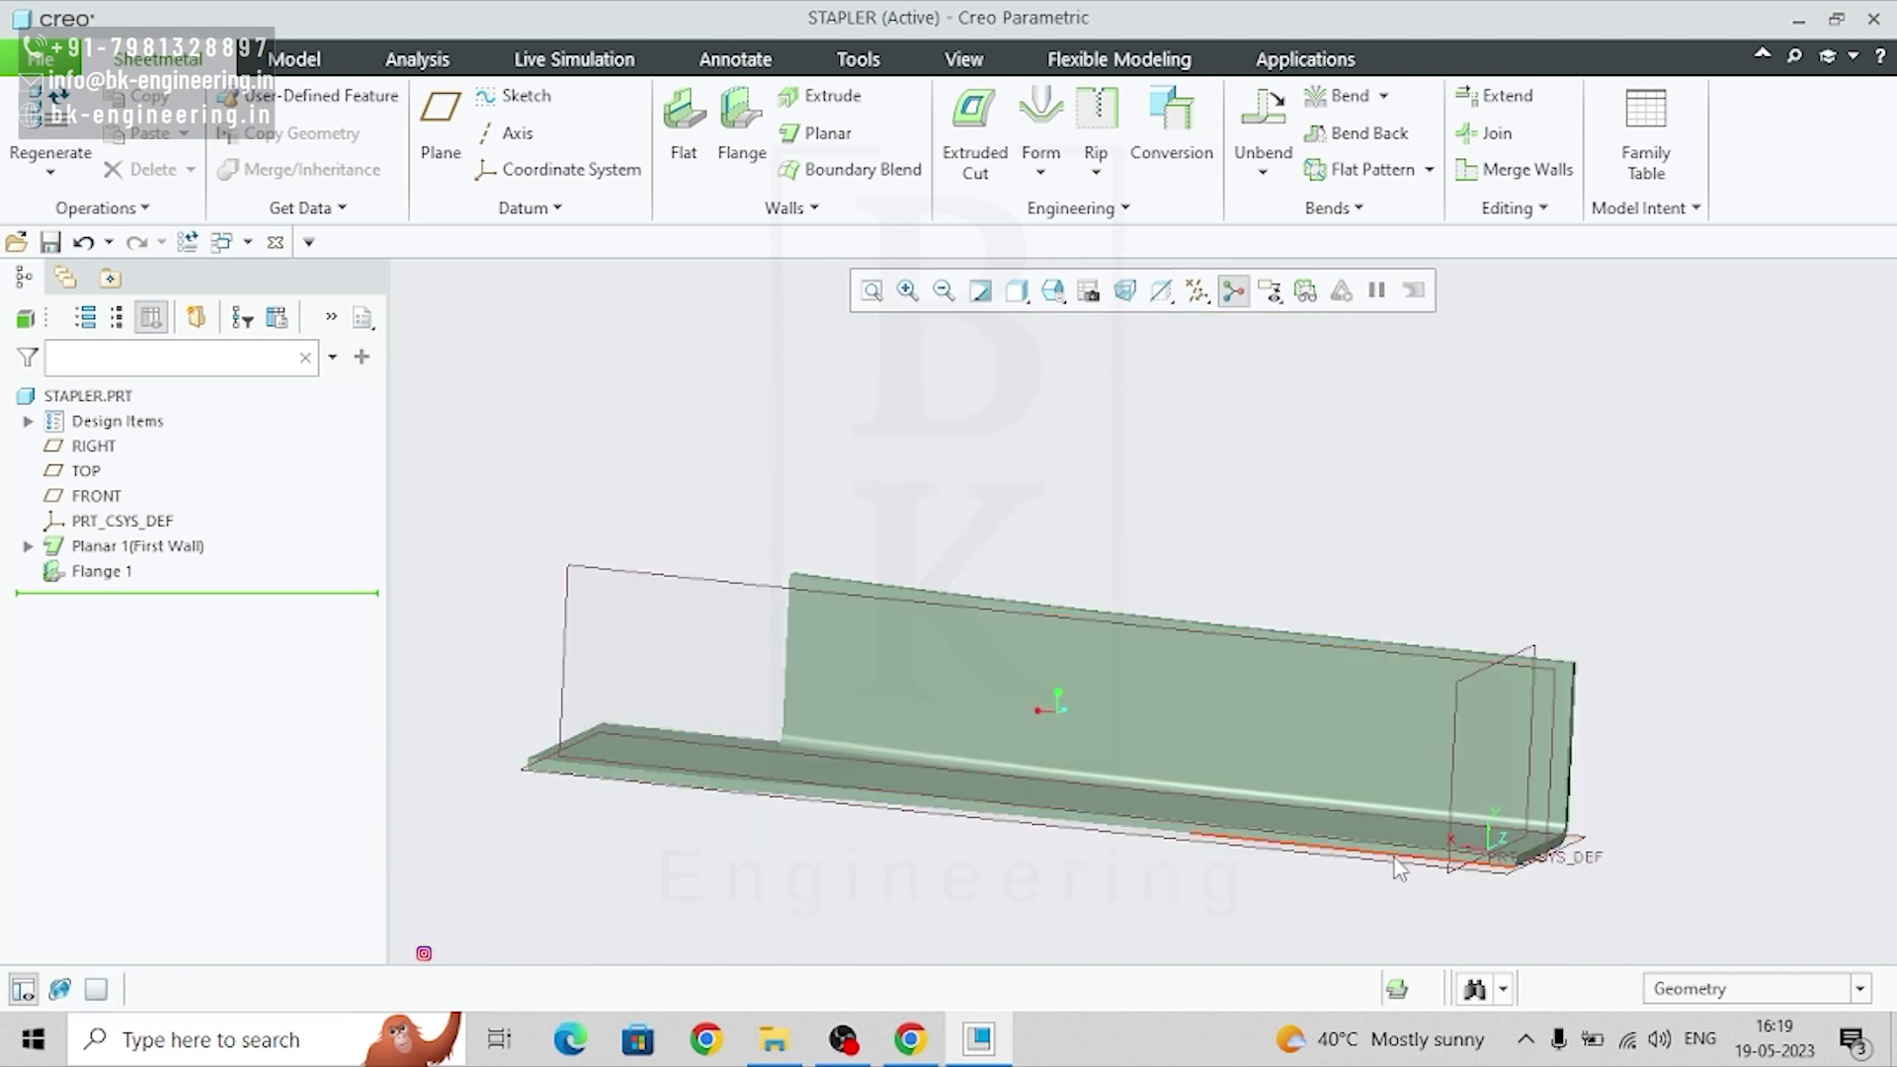
pyautogui.click(1398, 868)
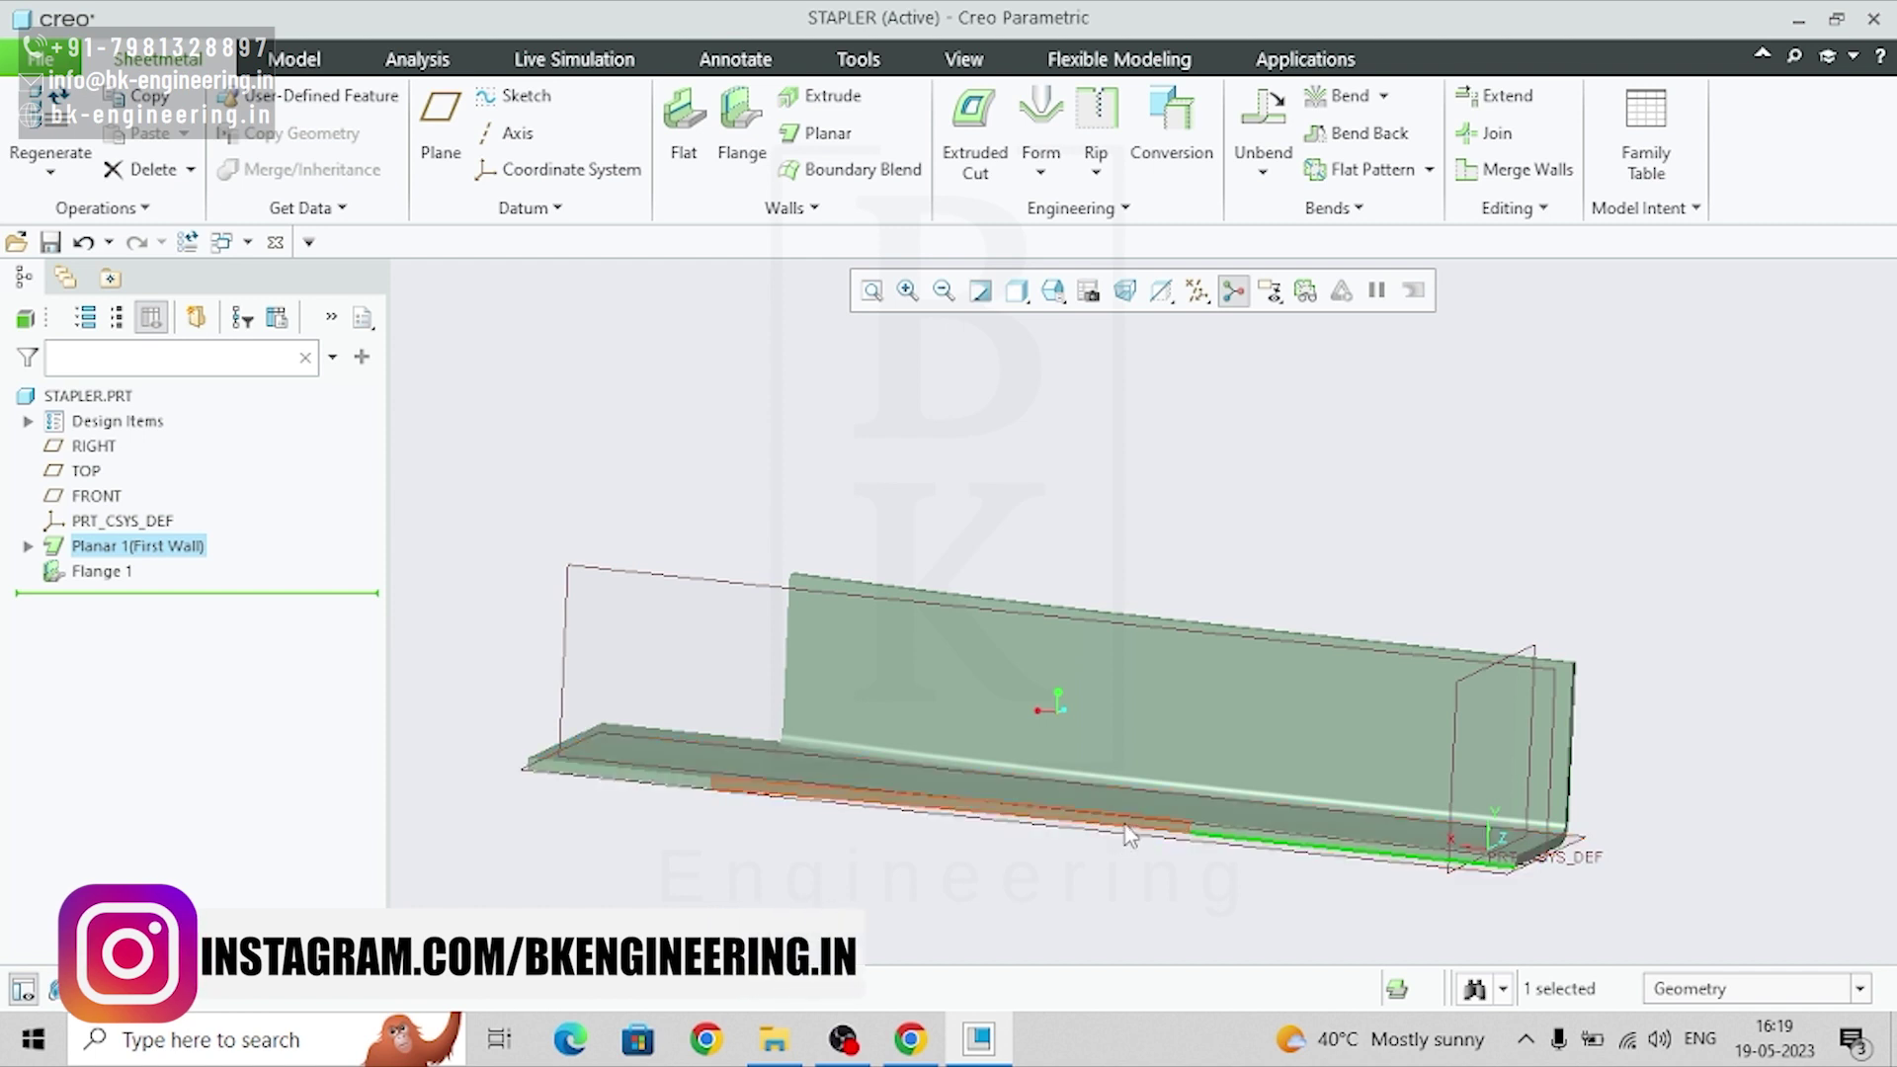
pyautogui.scroll(-4, 1129, 835)
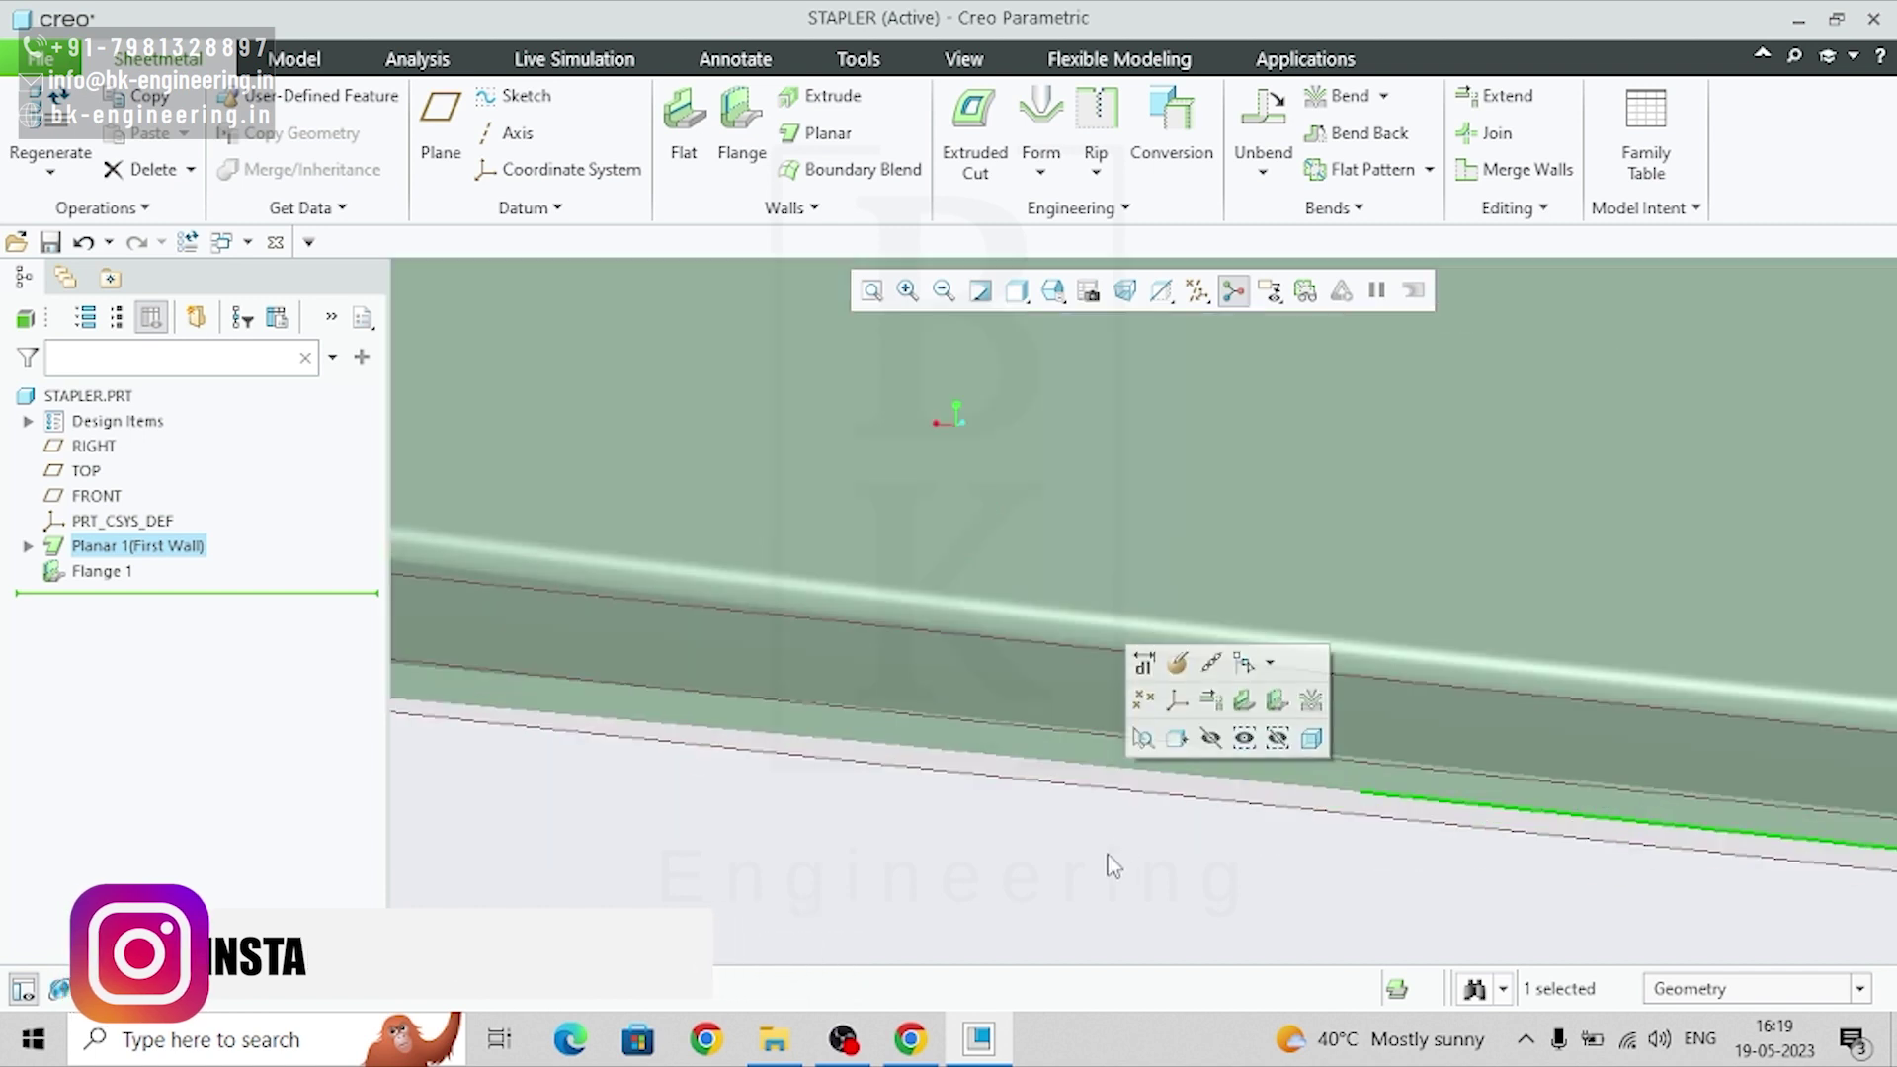
pyautogui.keyDown('ctrl'); pyautogui.click(1207, 784); pyautogui.keyUp('ctrl')
pyautogui.scroll(5, 1208, 785)
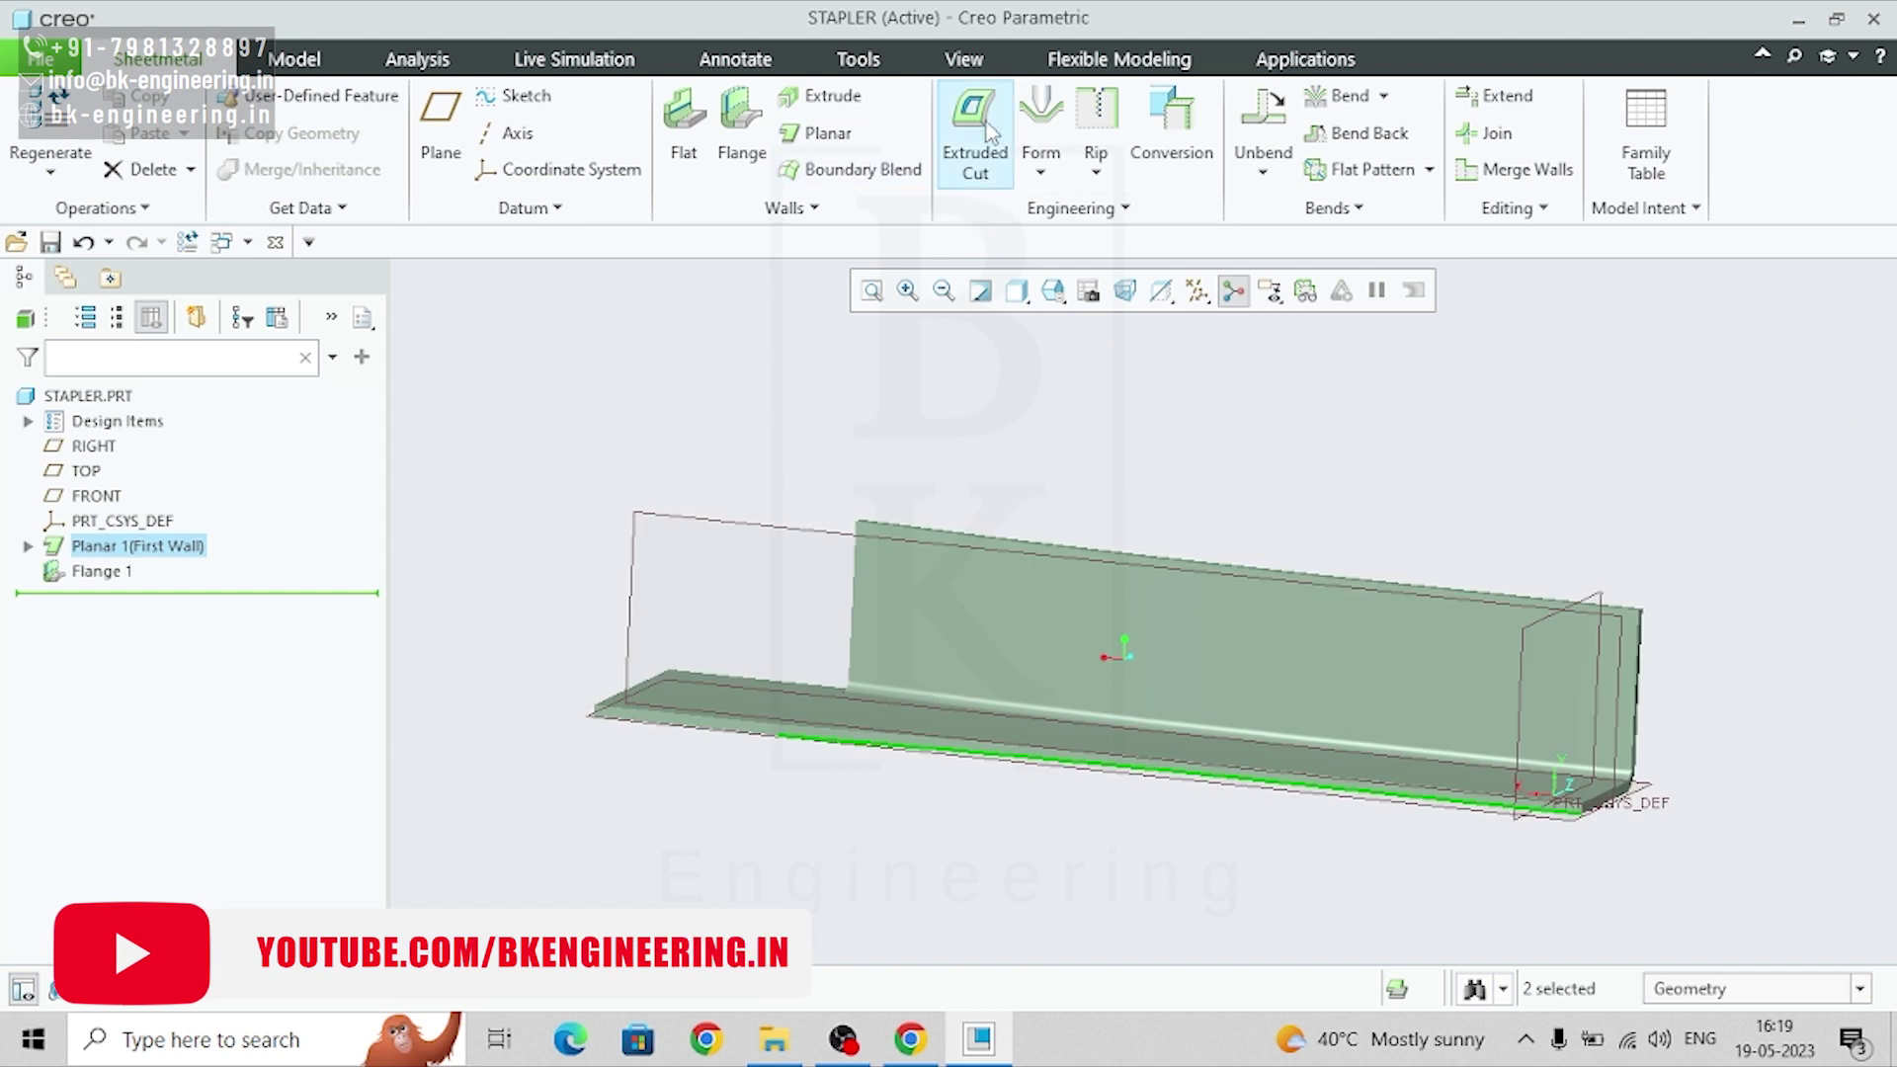
pyautogui.click(741, 114)
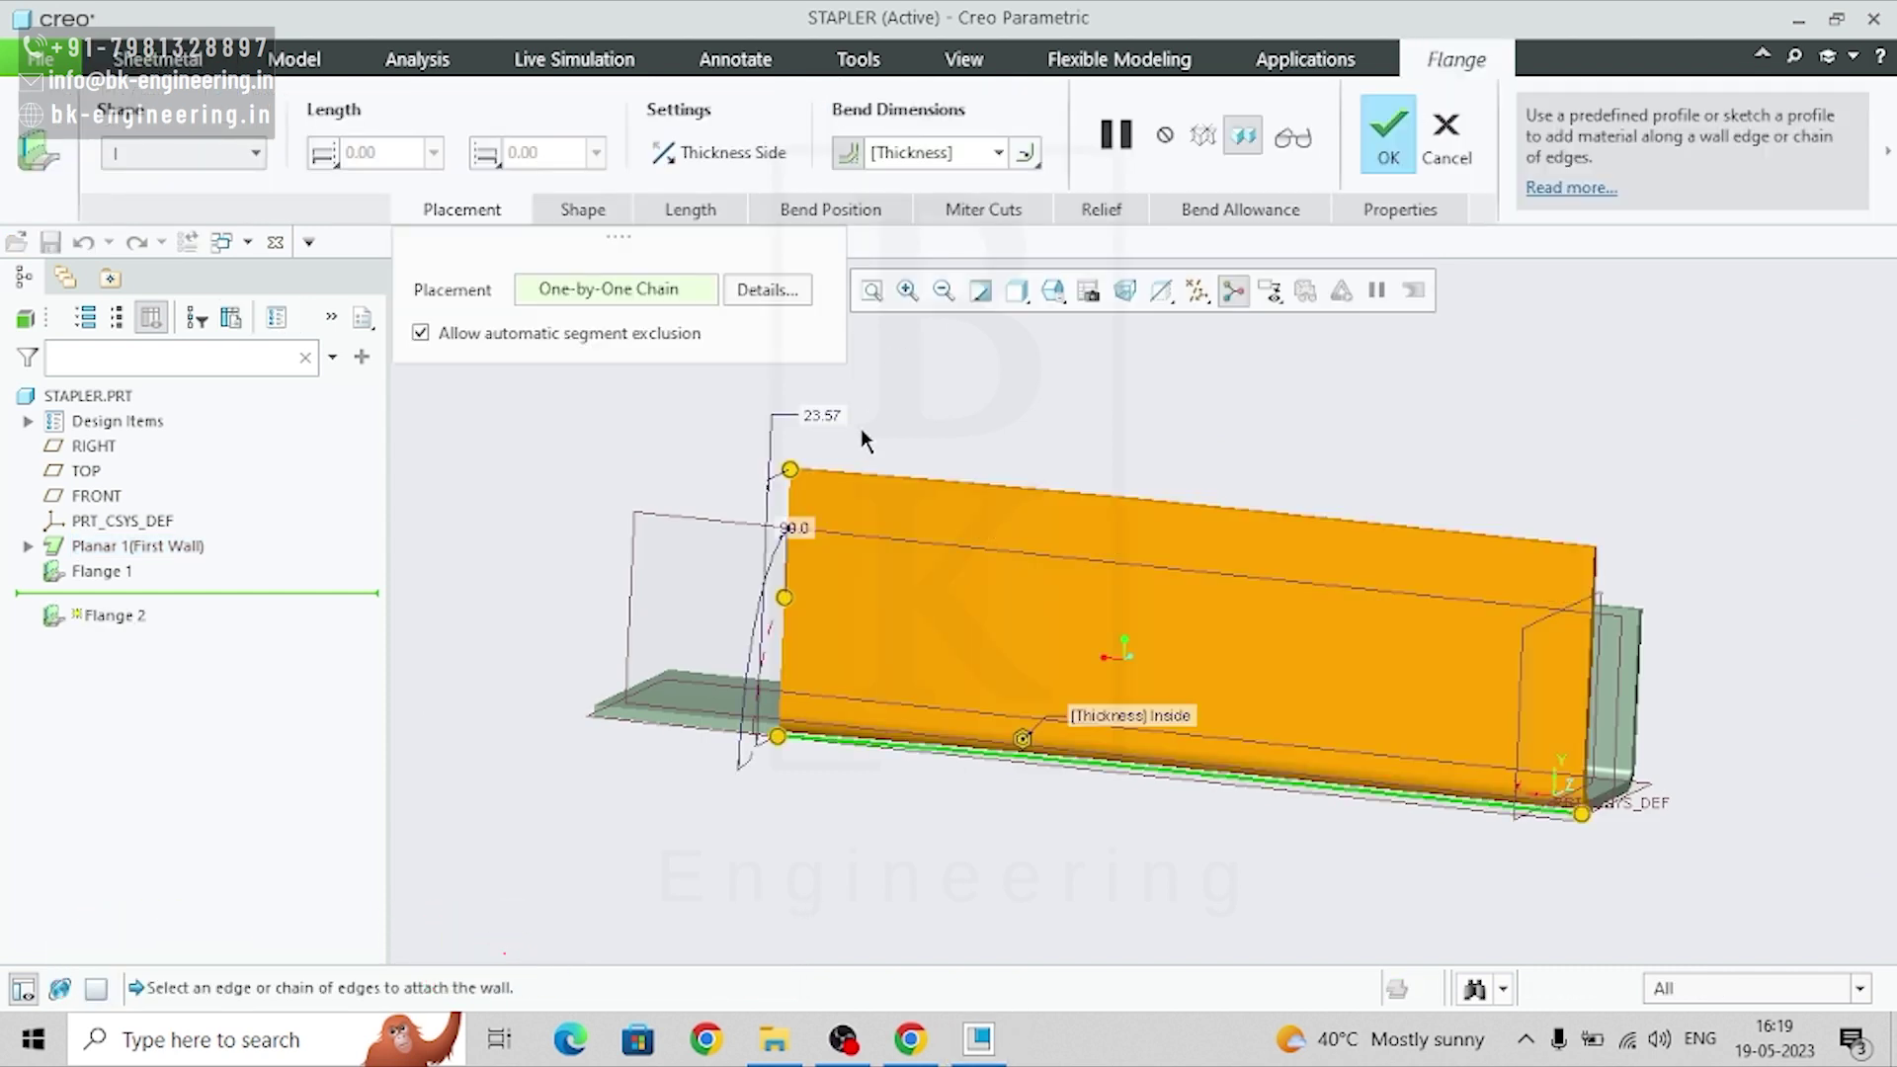
# - Set the second flange wall's height to 16
pyautogui.doubleClick(826, 417)
pyautogui.write('16')
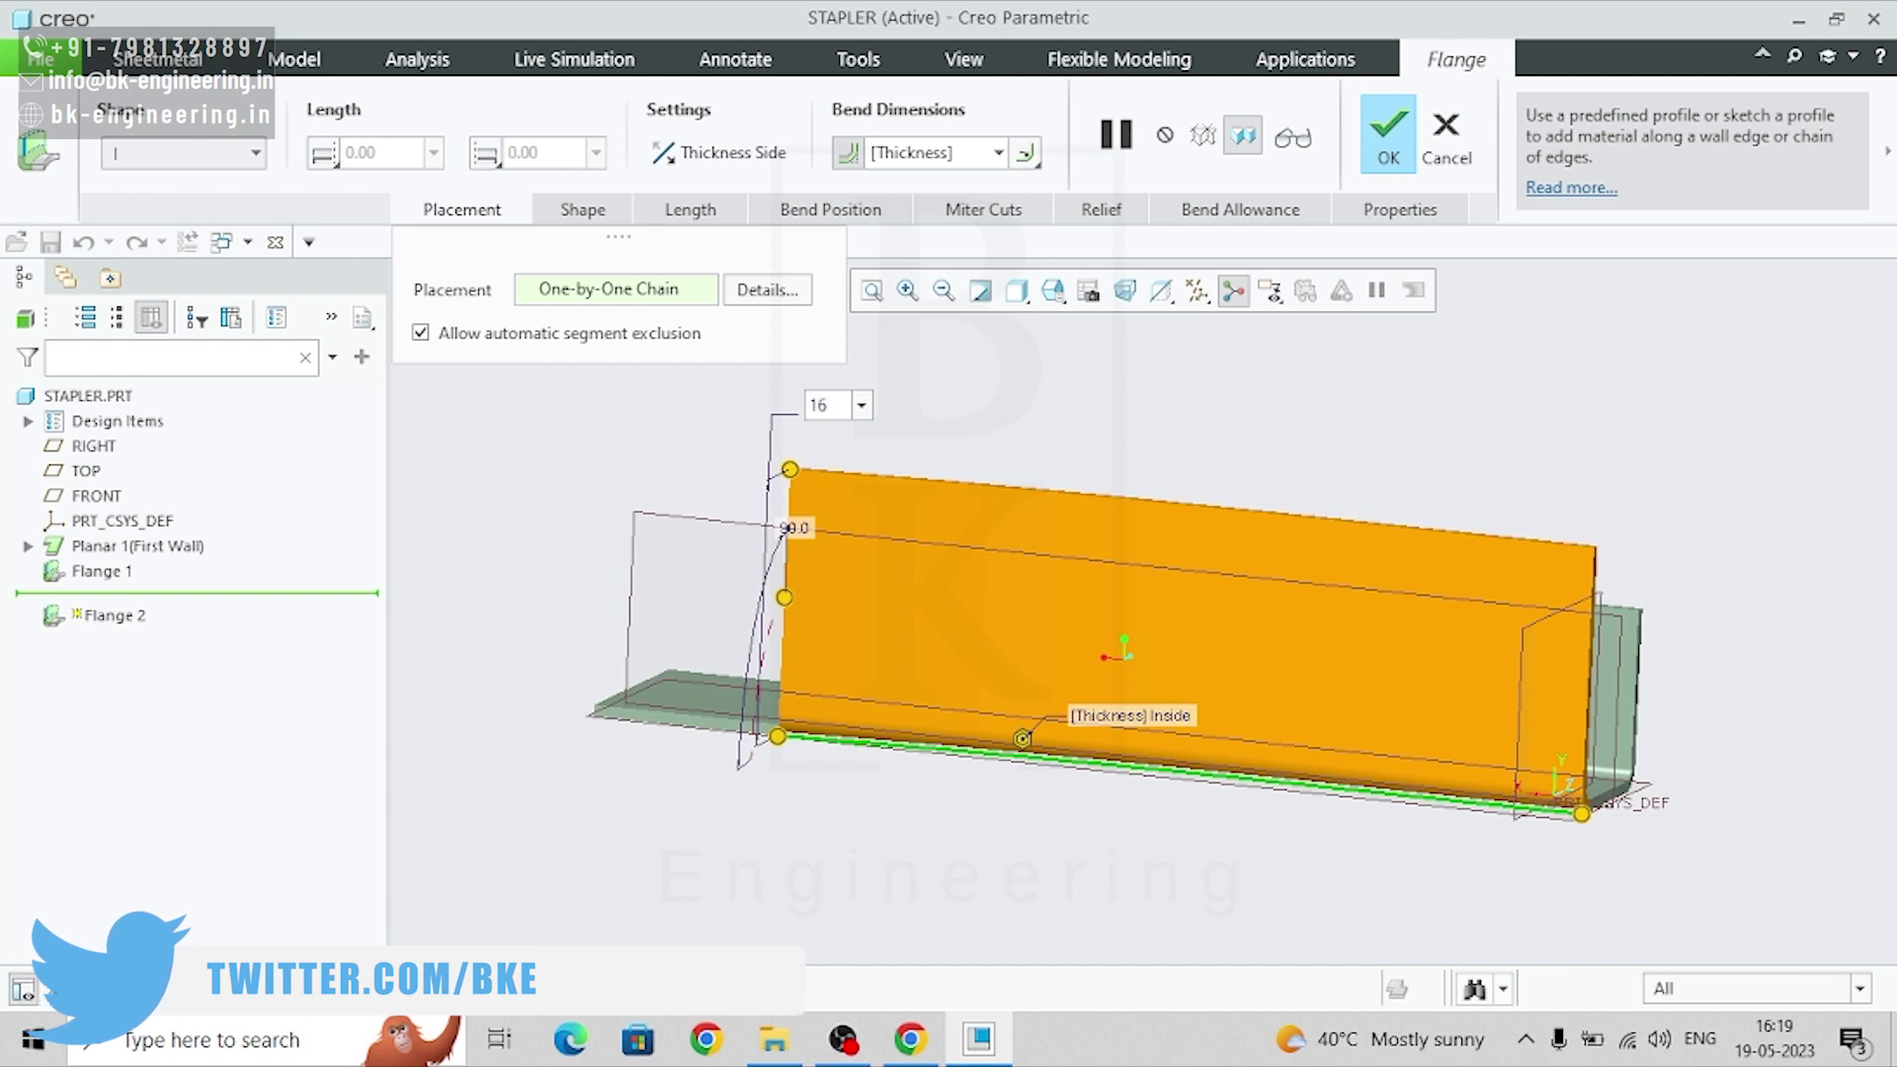
pyautogui.press('Return')
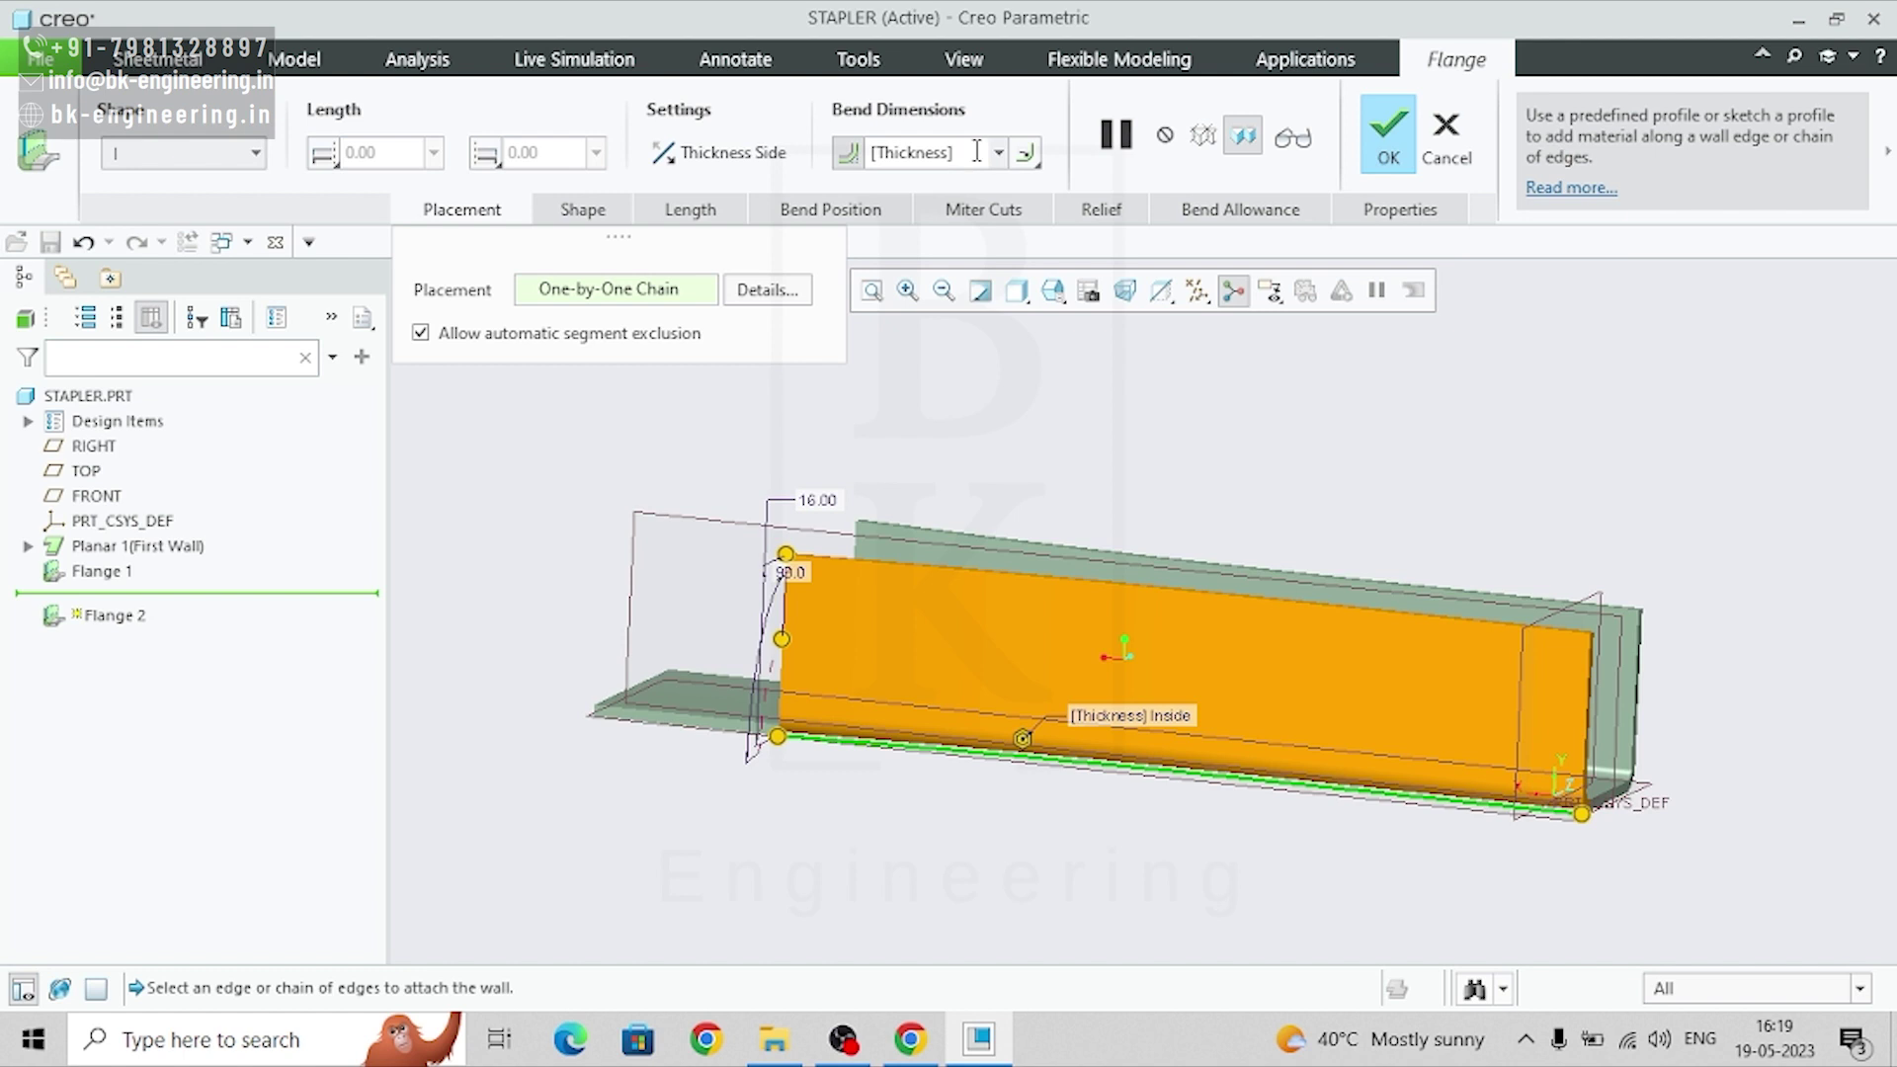
# - Set the second flange's inside bend radius to 1 and complete the flange wall
pyautogui.click(1000, 153)
pyautogui.click(914, 233)
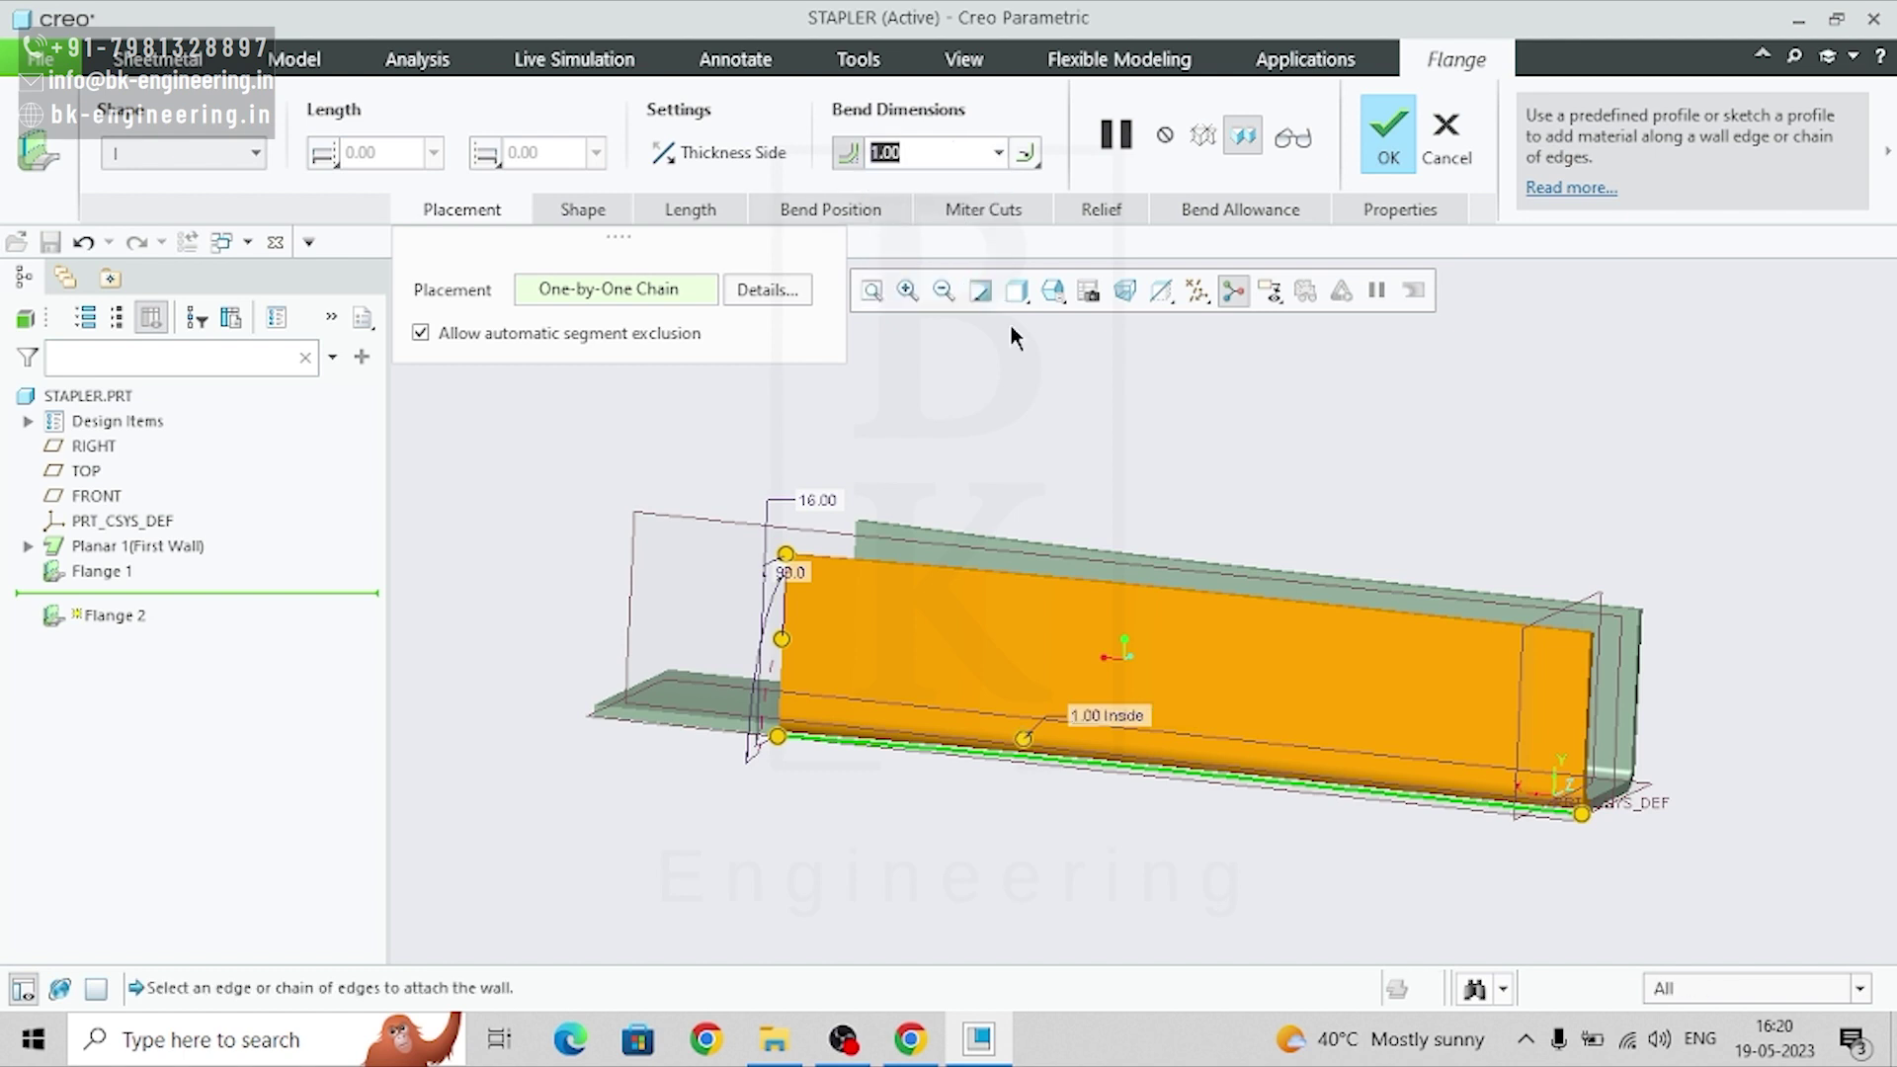
pyautogui.moveTo(1240, 461); pyautogui.dragTo(1288, 465, button='middle')
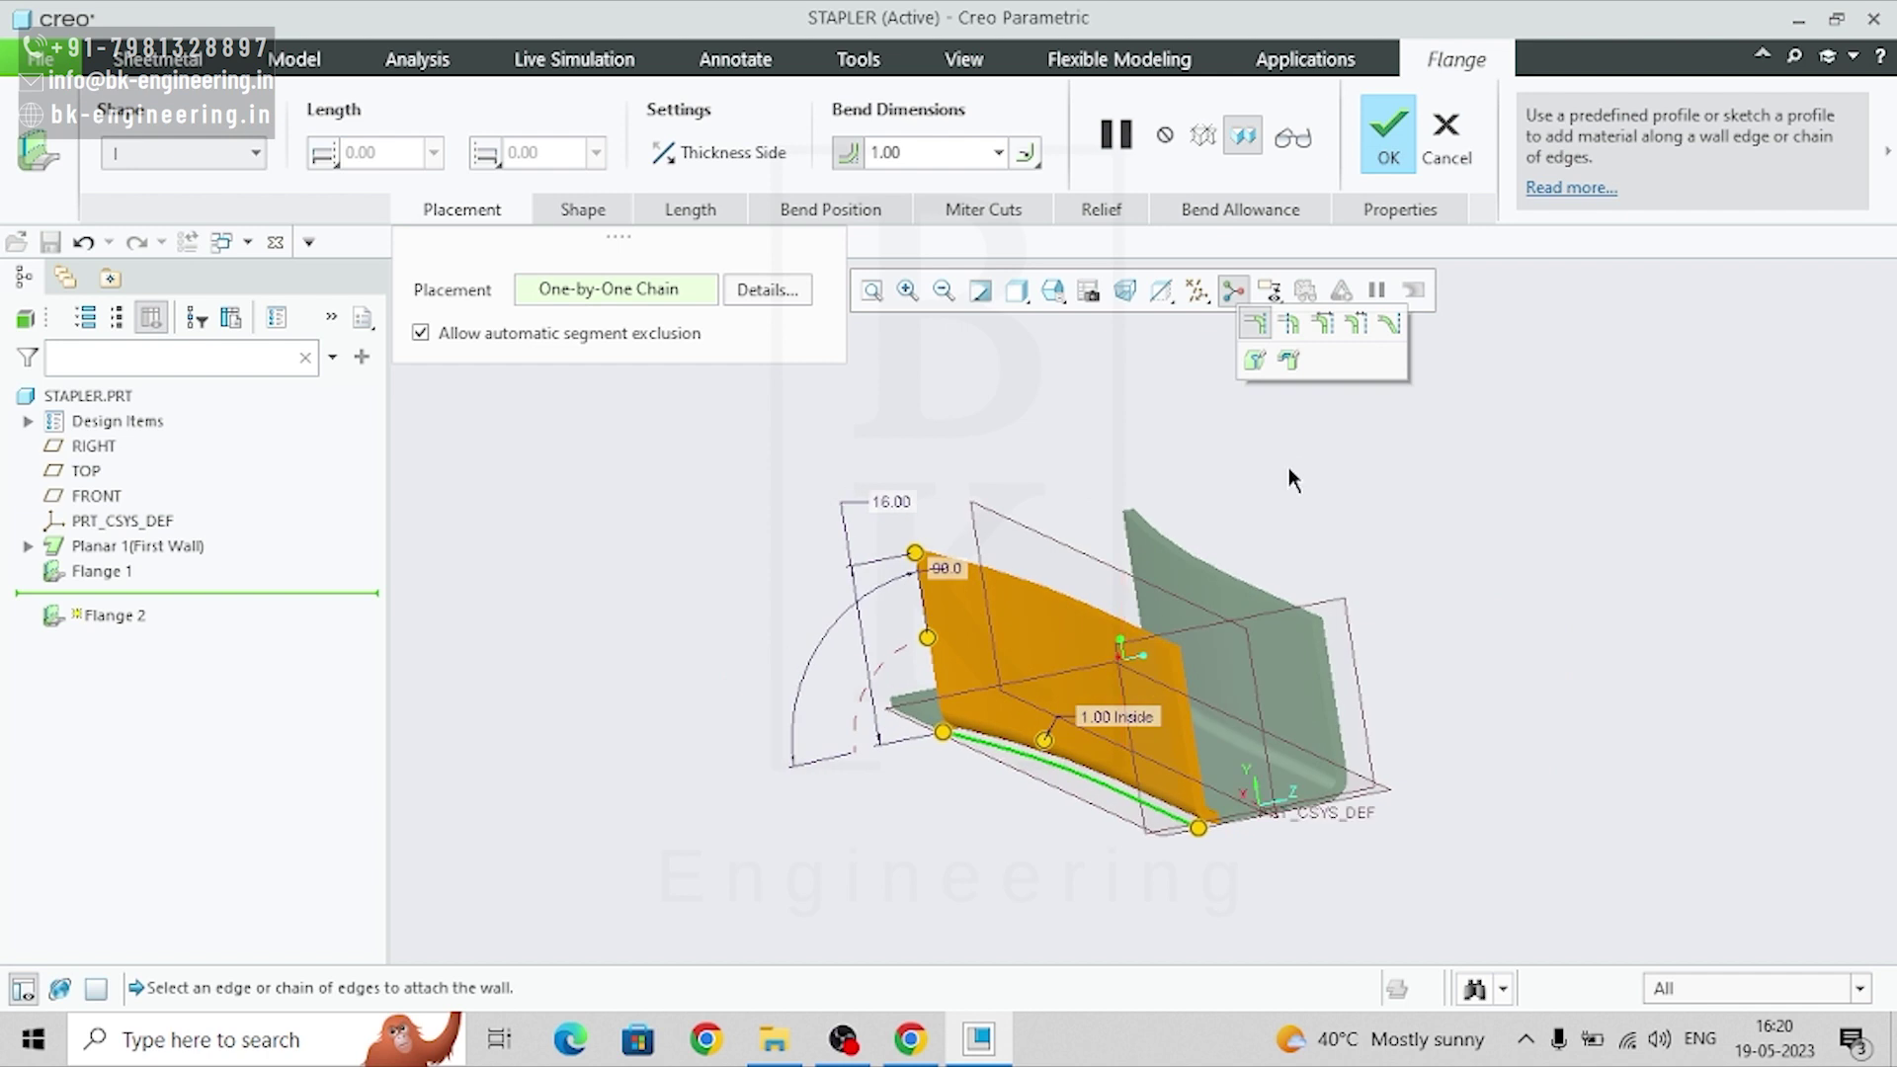
pyautogui.click(1388, 139)
pyautogui.moveTo(1385, 376); pyautogui.dragTo(1462, 696, button='middle')
pyautogui.moveTo(1317, 760)
pyautogui.mouseDown(button='middle')
pyautogui.moveTo(1295, 767)
pyautogui.moveTo(1321, 784)
pyautogui.moveTo(1166, 782)
pyautogui.mouseUp(button='middle')
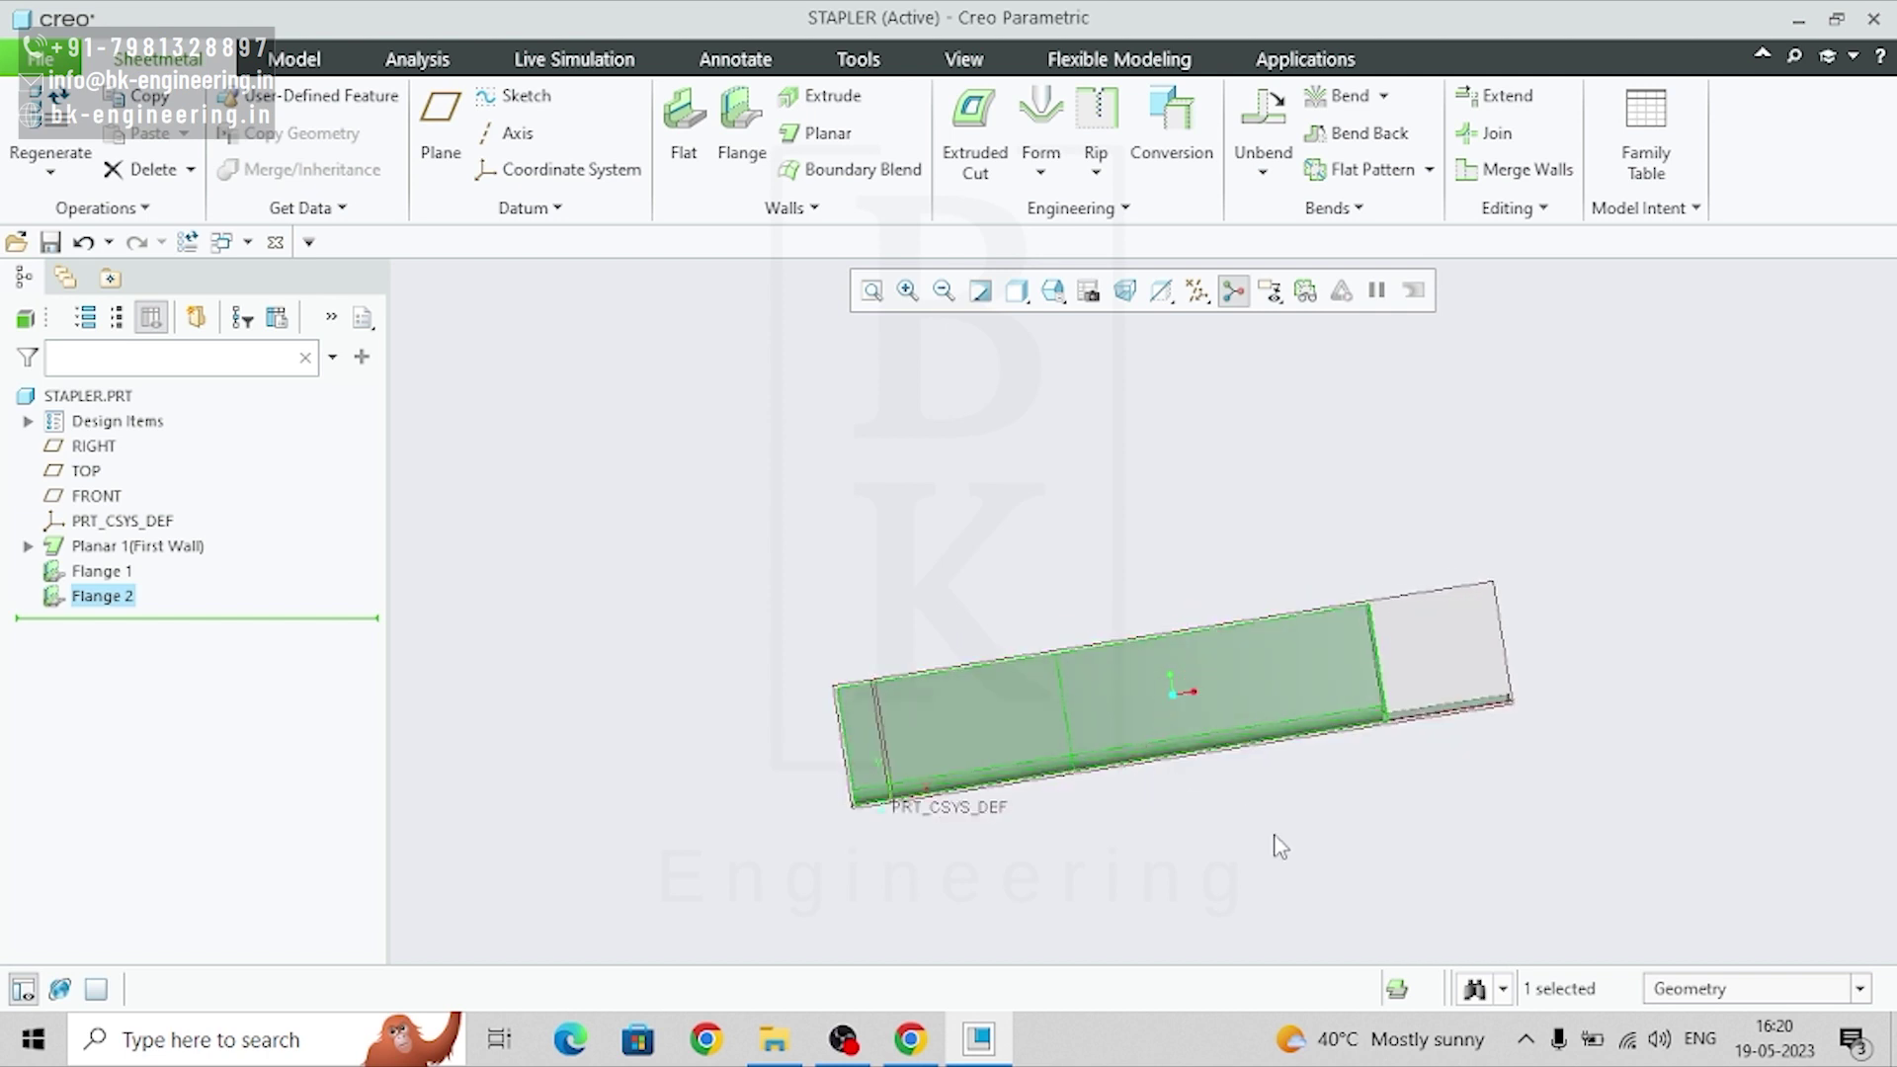
# - Read the extrude cut sketch instructions and figure 14.13 in the assignment PDF in the browser and return to Creo
pyautogui.click(910, 1040)
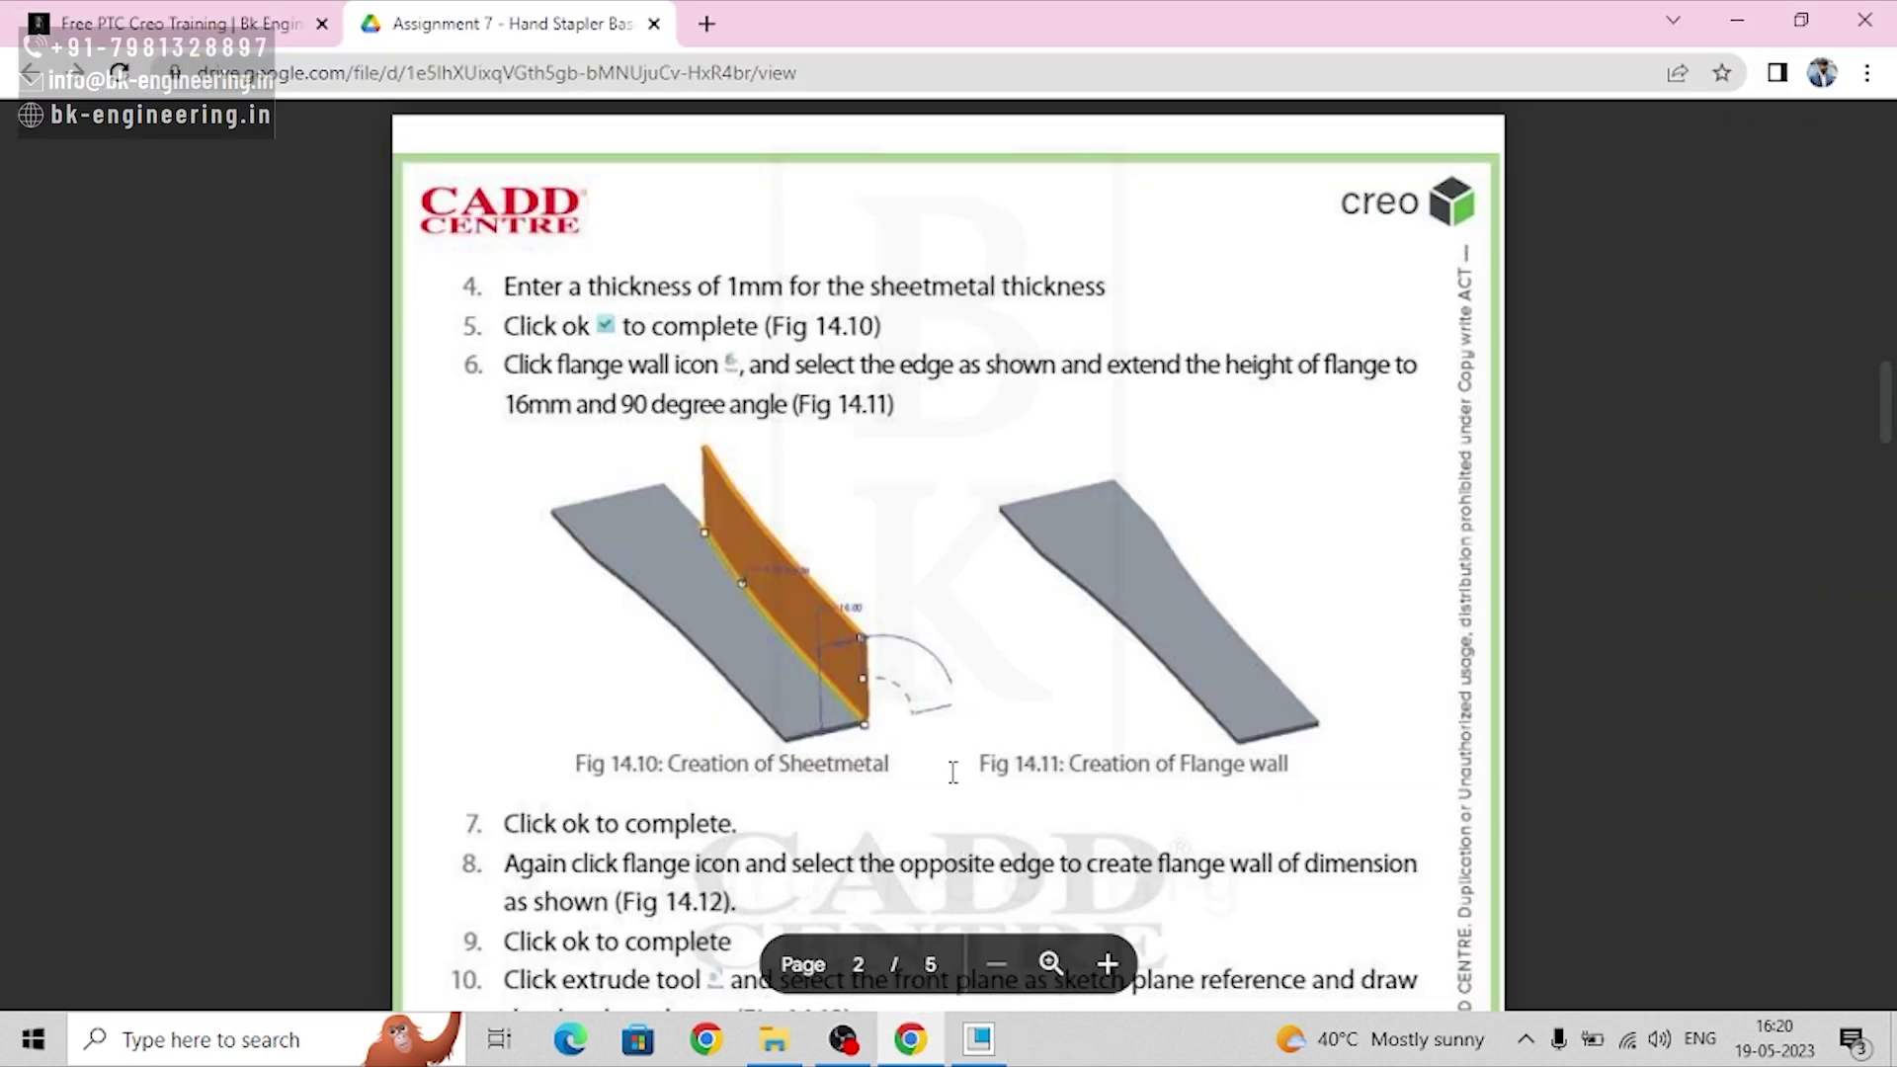
pyautogui.scroll(-10, 953, 772)
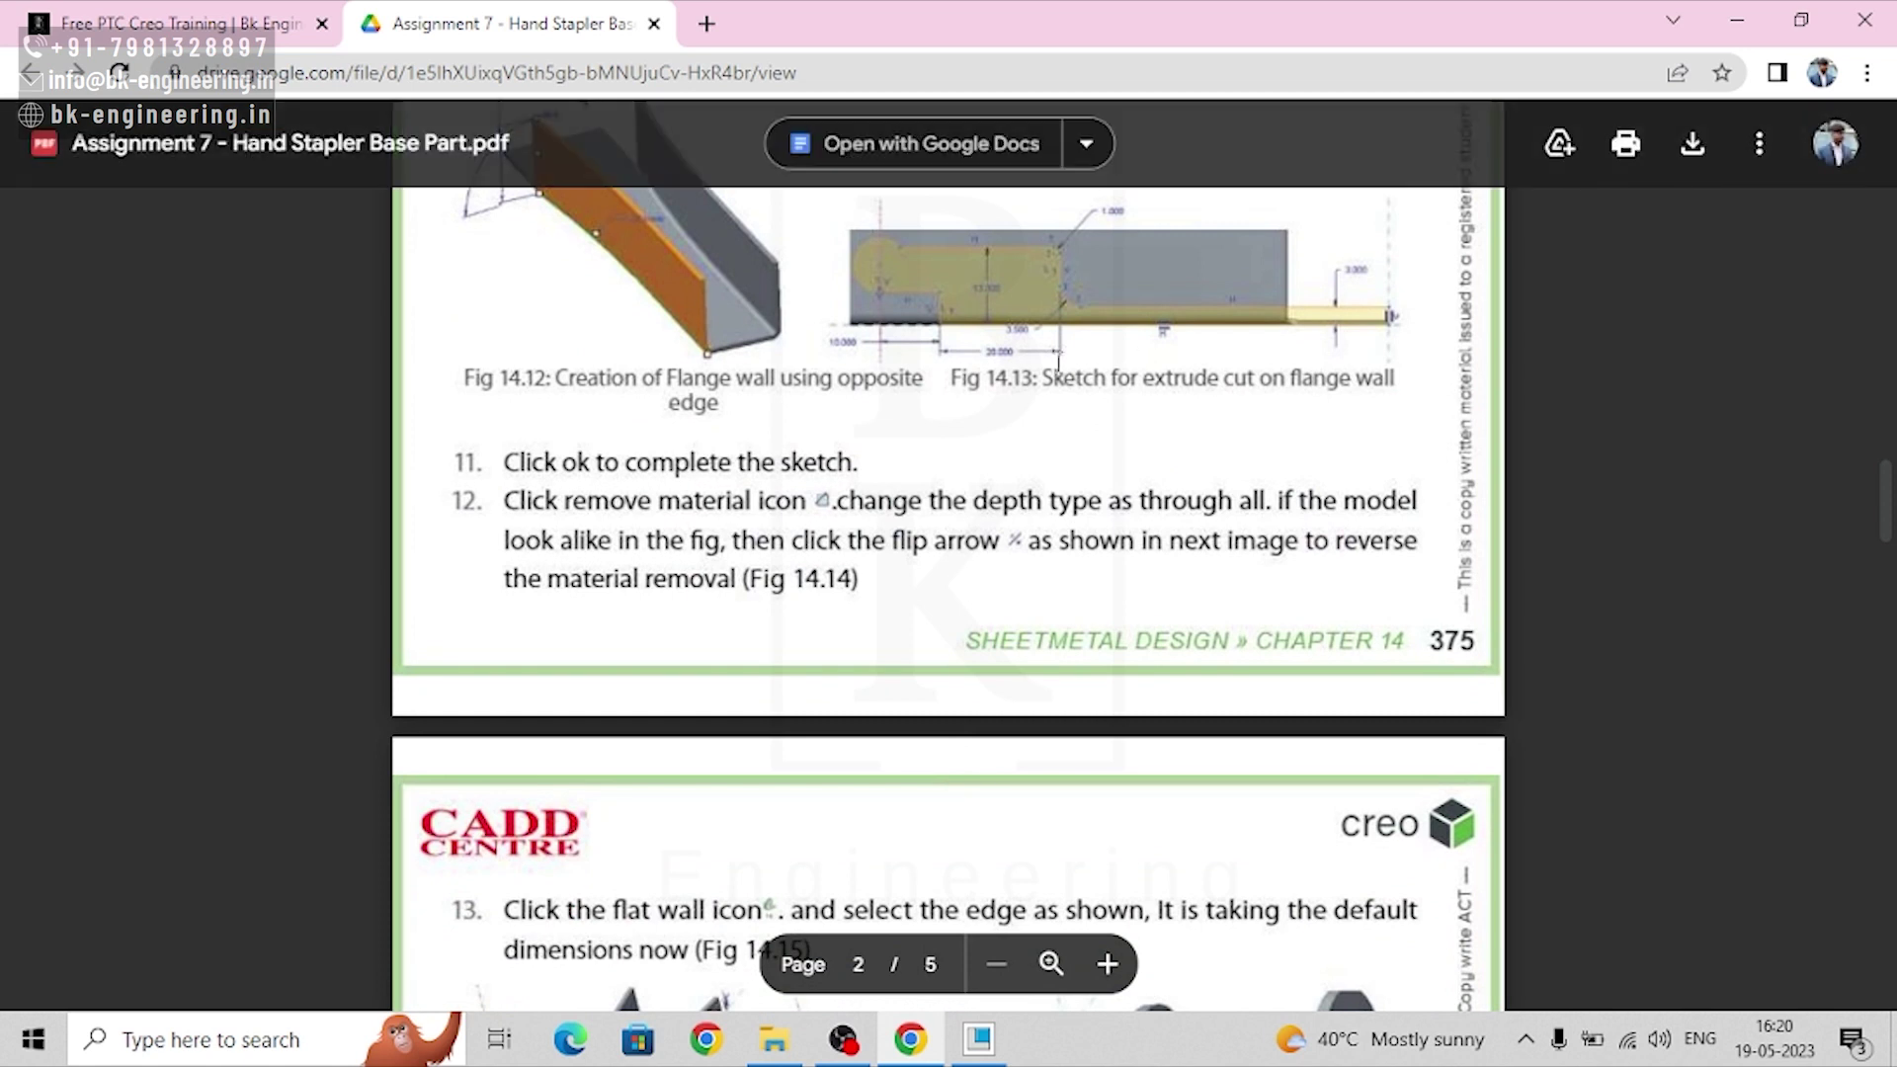
pyautogui.scroll(3, 1058, 360)
pyautogui.click(917, 1049)
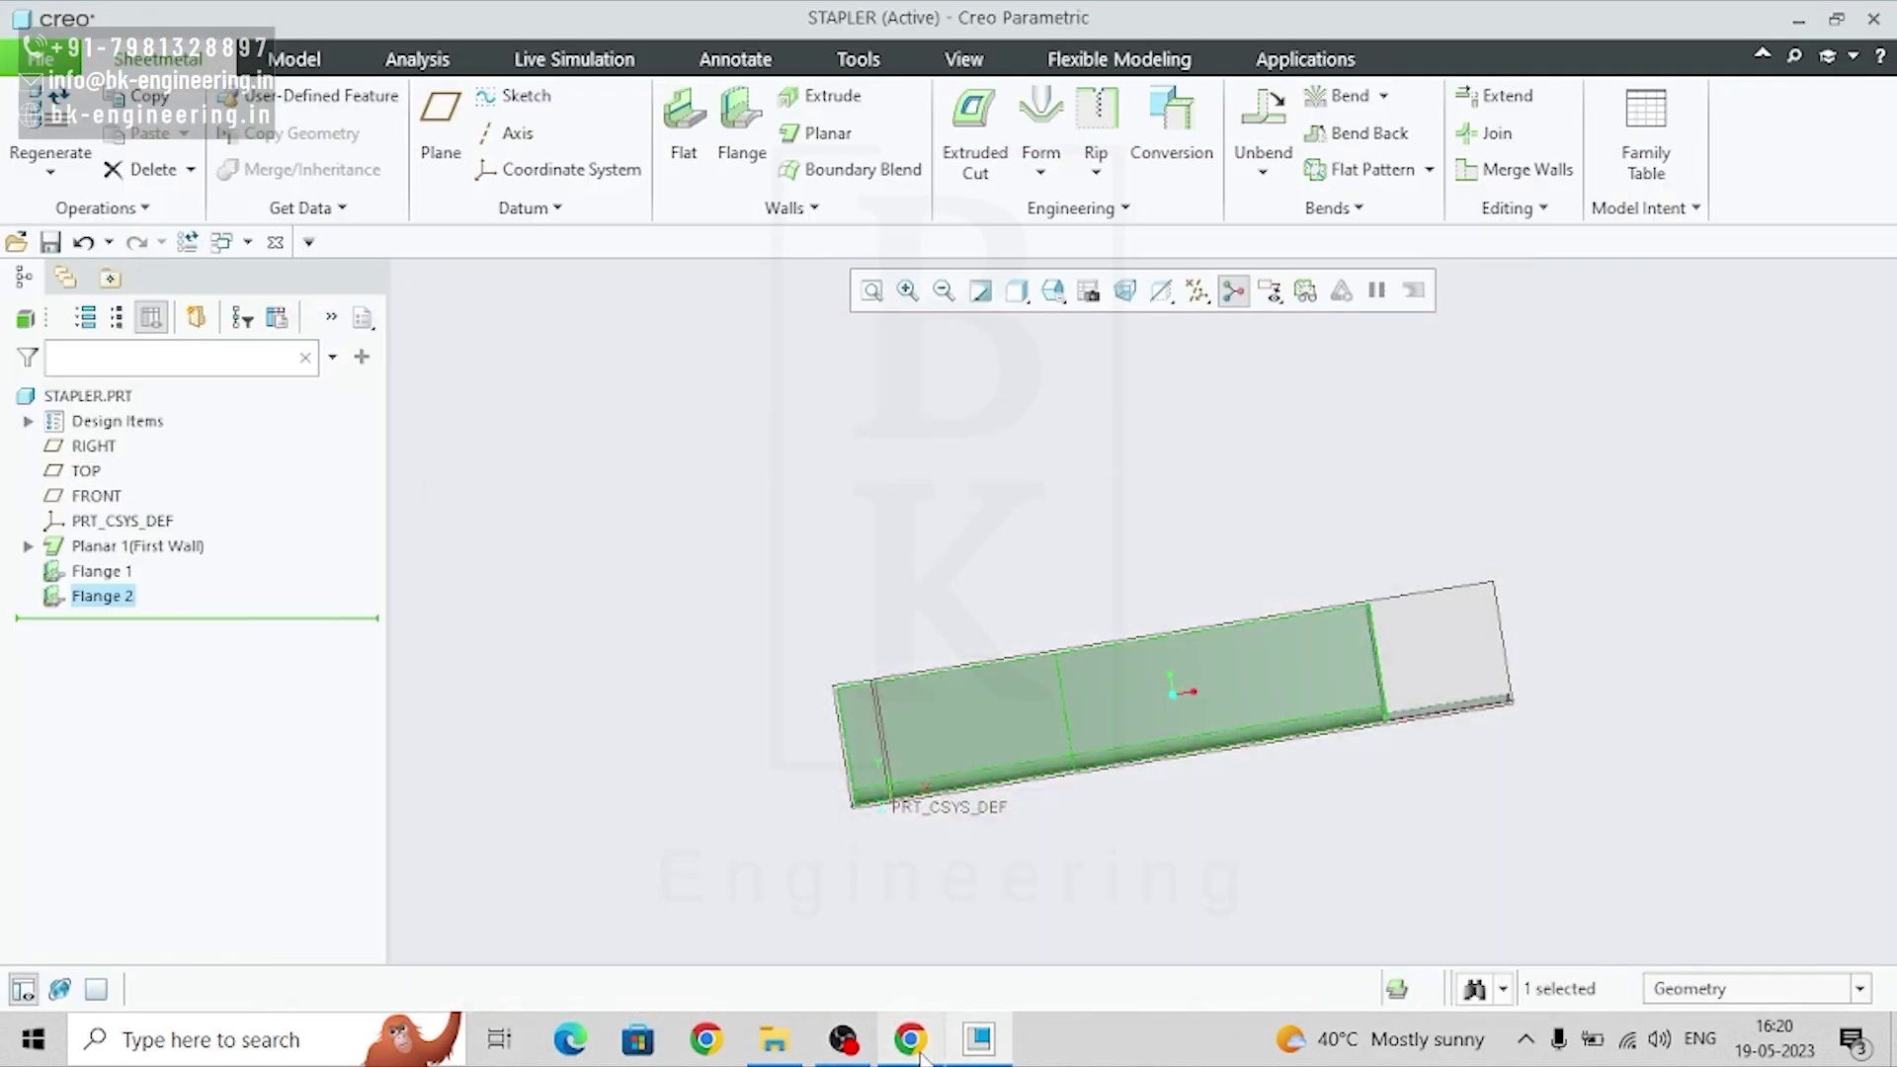
# - Start an extruded cut sketch on the FRONT plane and orient the view parallel to the sketch
pyautogui.click(1500, 647)
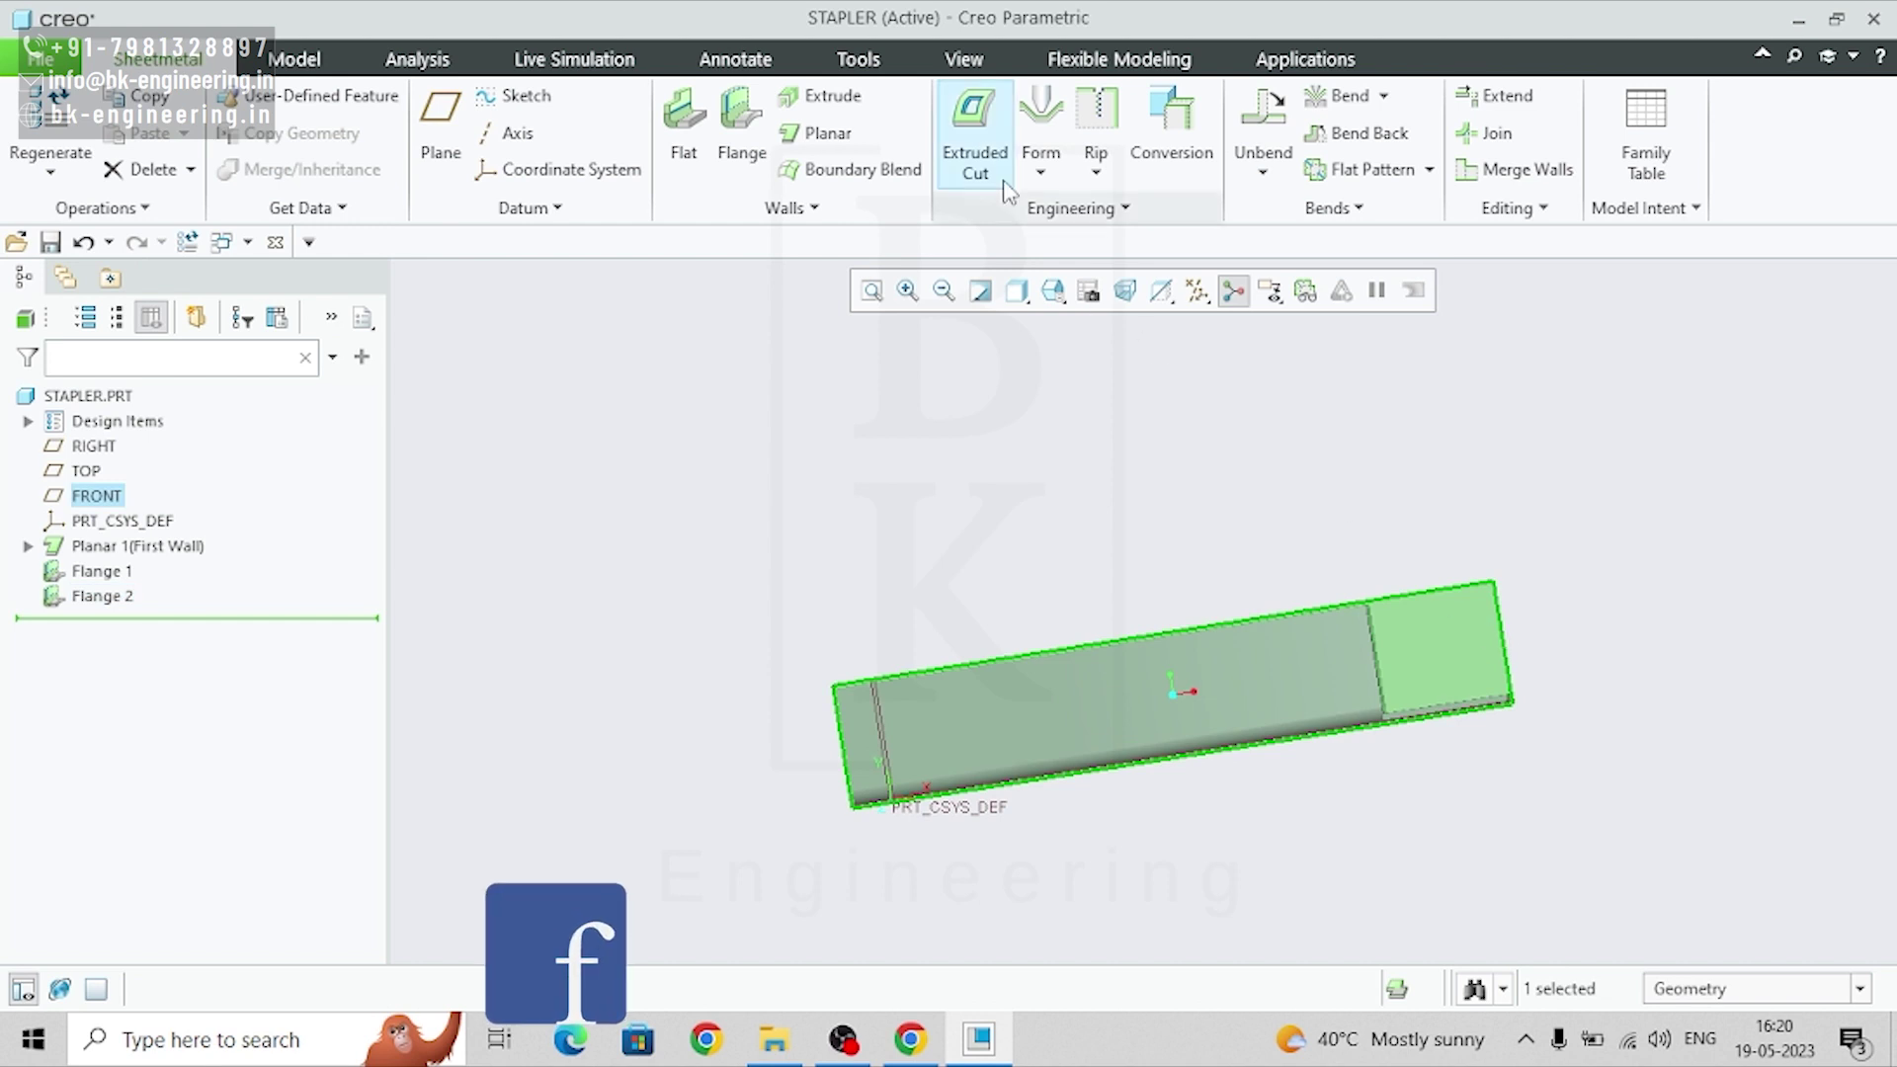
pyautogui.click(975, 129)
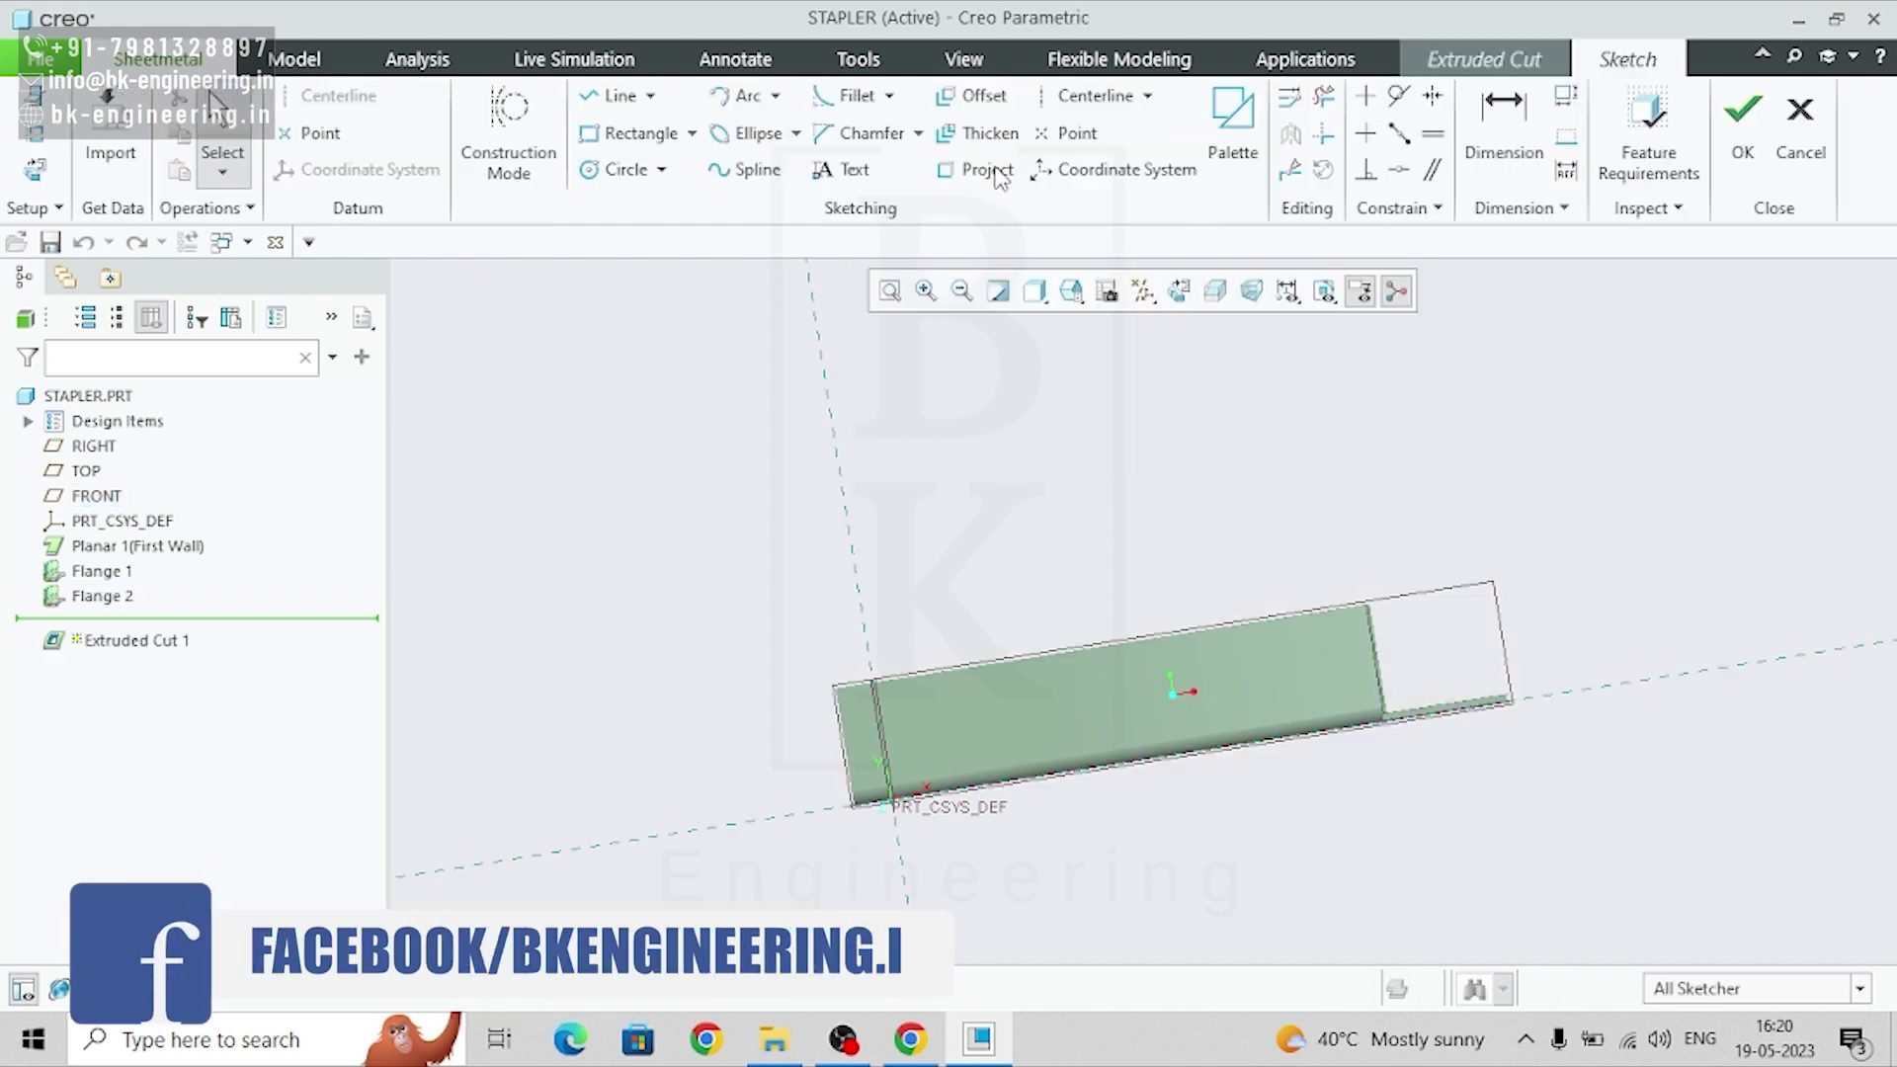
pyautogui.click(1151, 292)
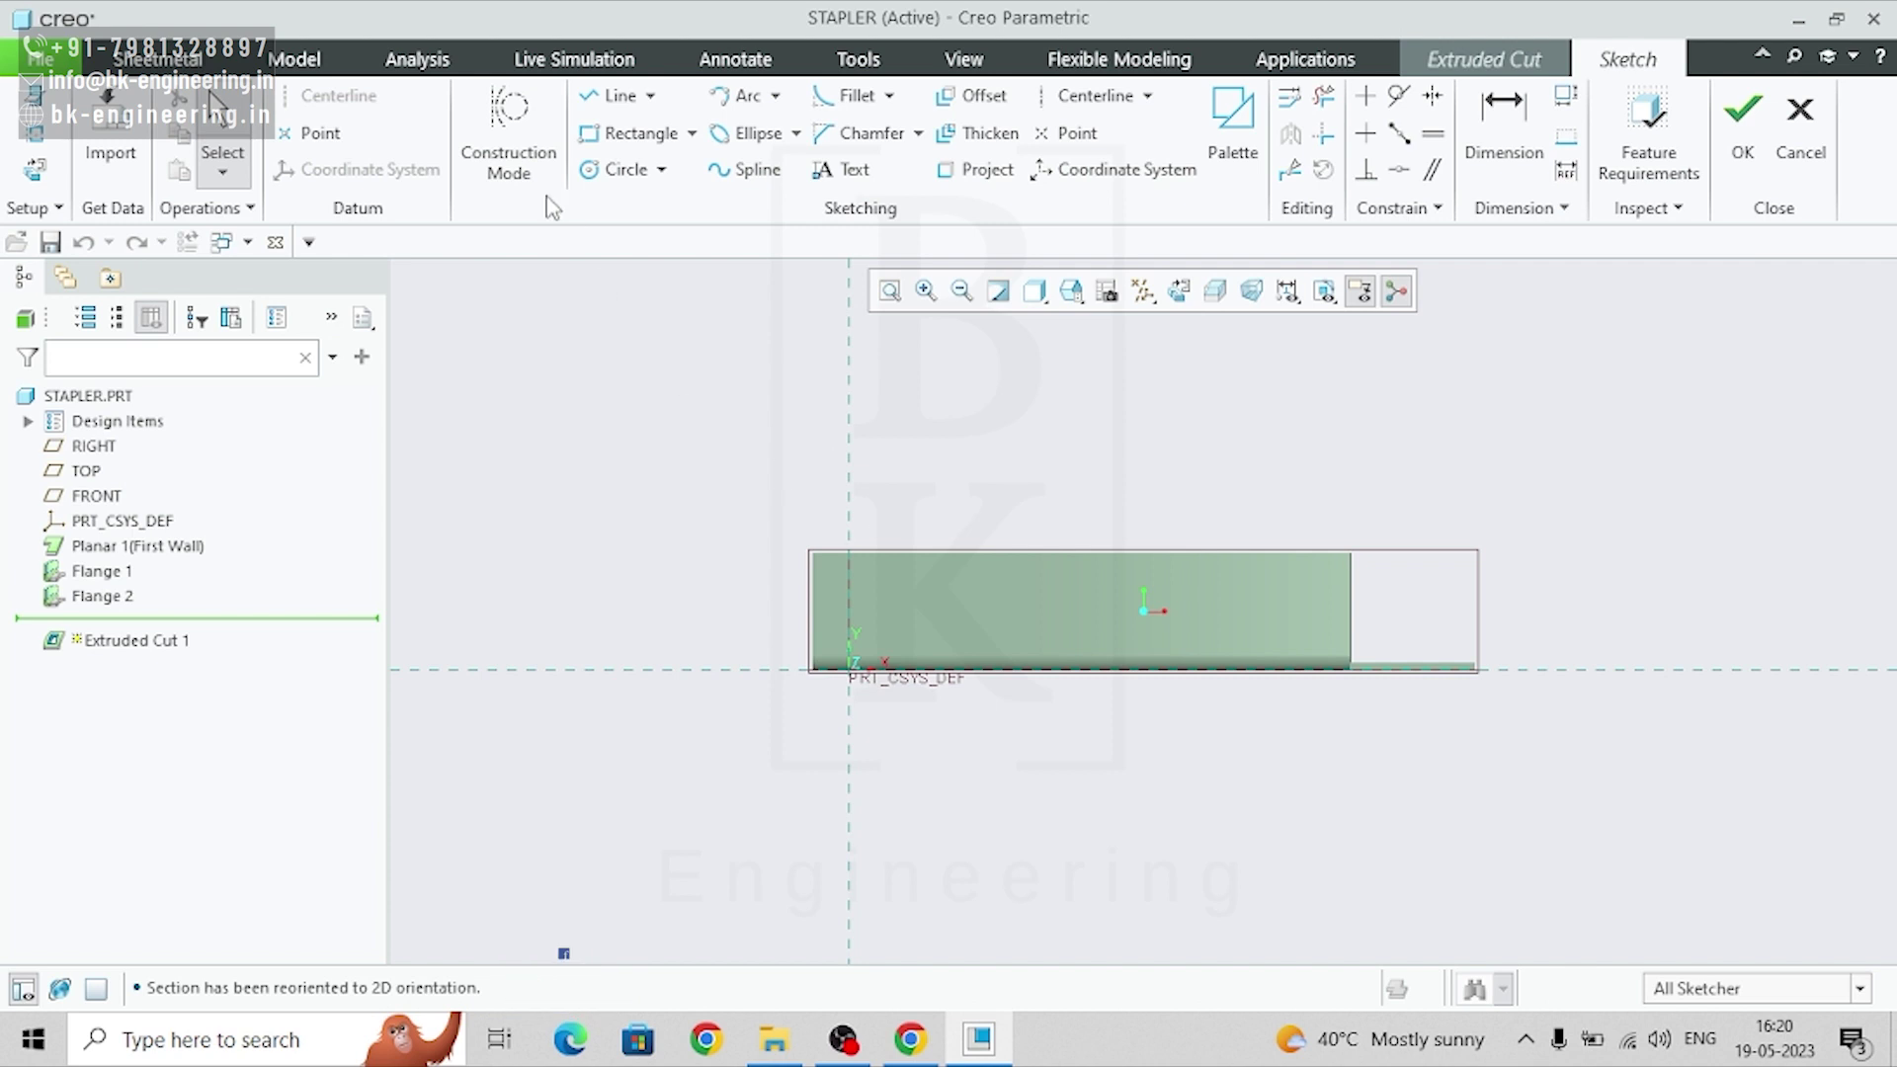
# - Sketch an open stepped line profile from the vertical reference about 8 mm up, down to the base, along it to the far end and back above
pyautogui.click(615, 96)
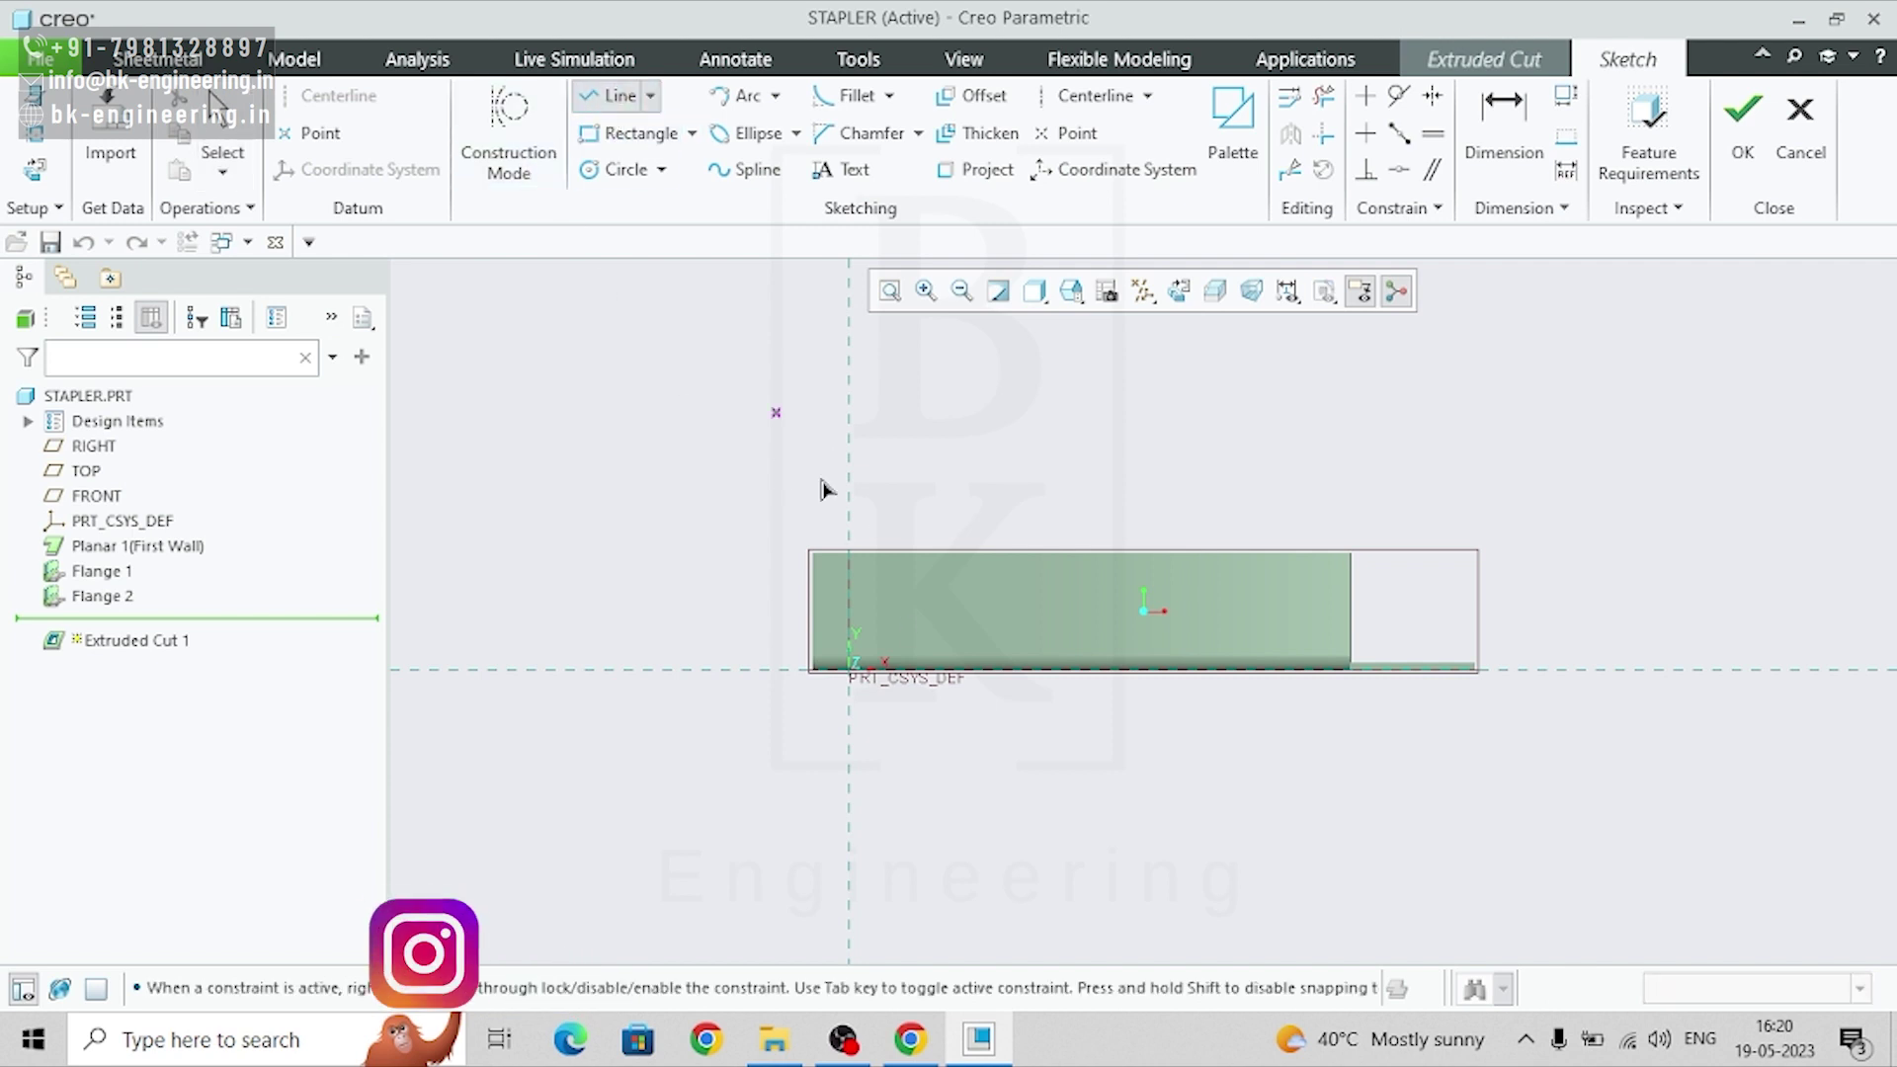
pyautogui.click(870, 621)
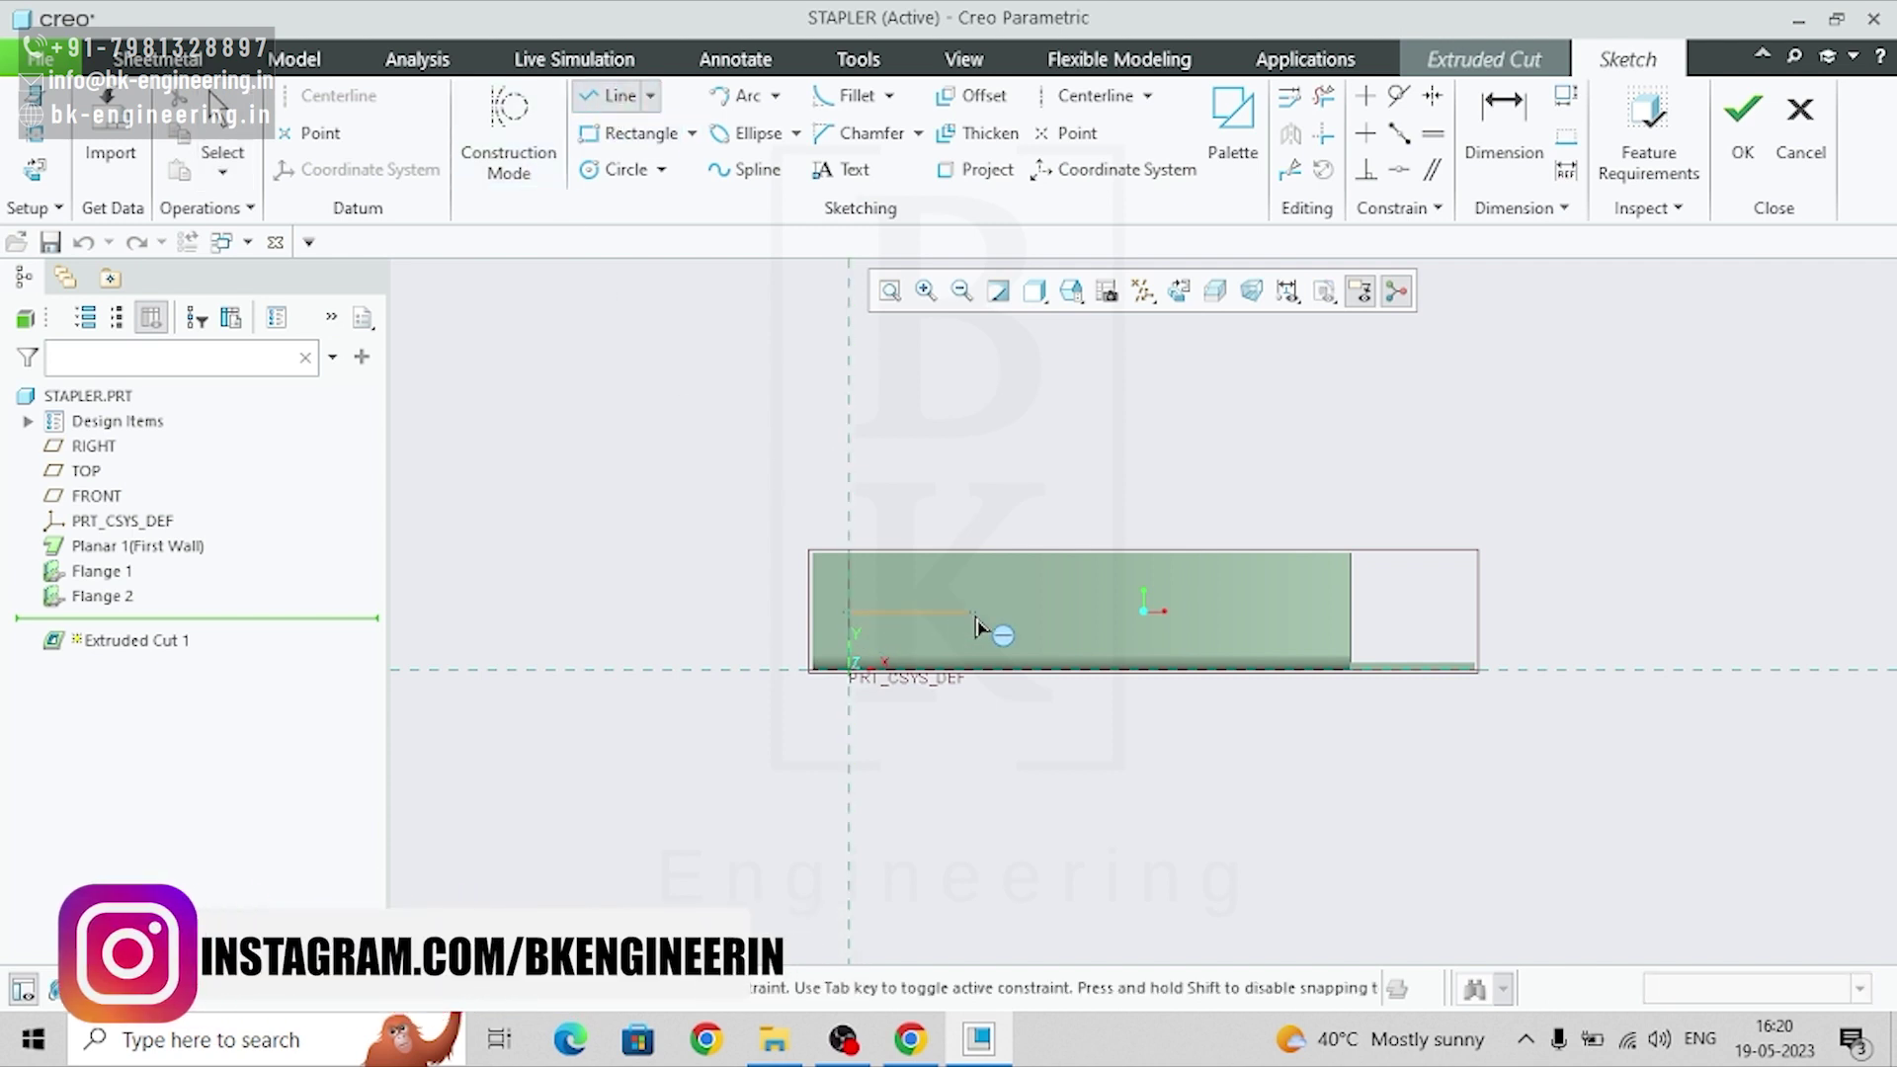
pyautogui.click(949, 615)
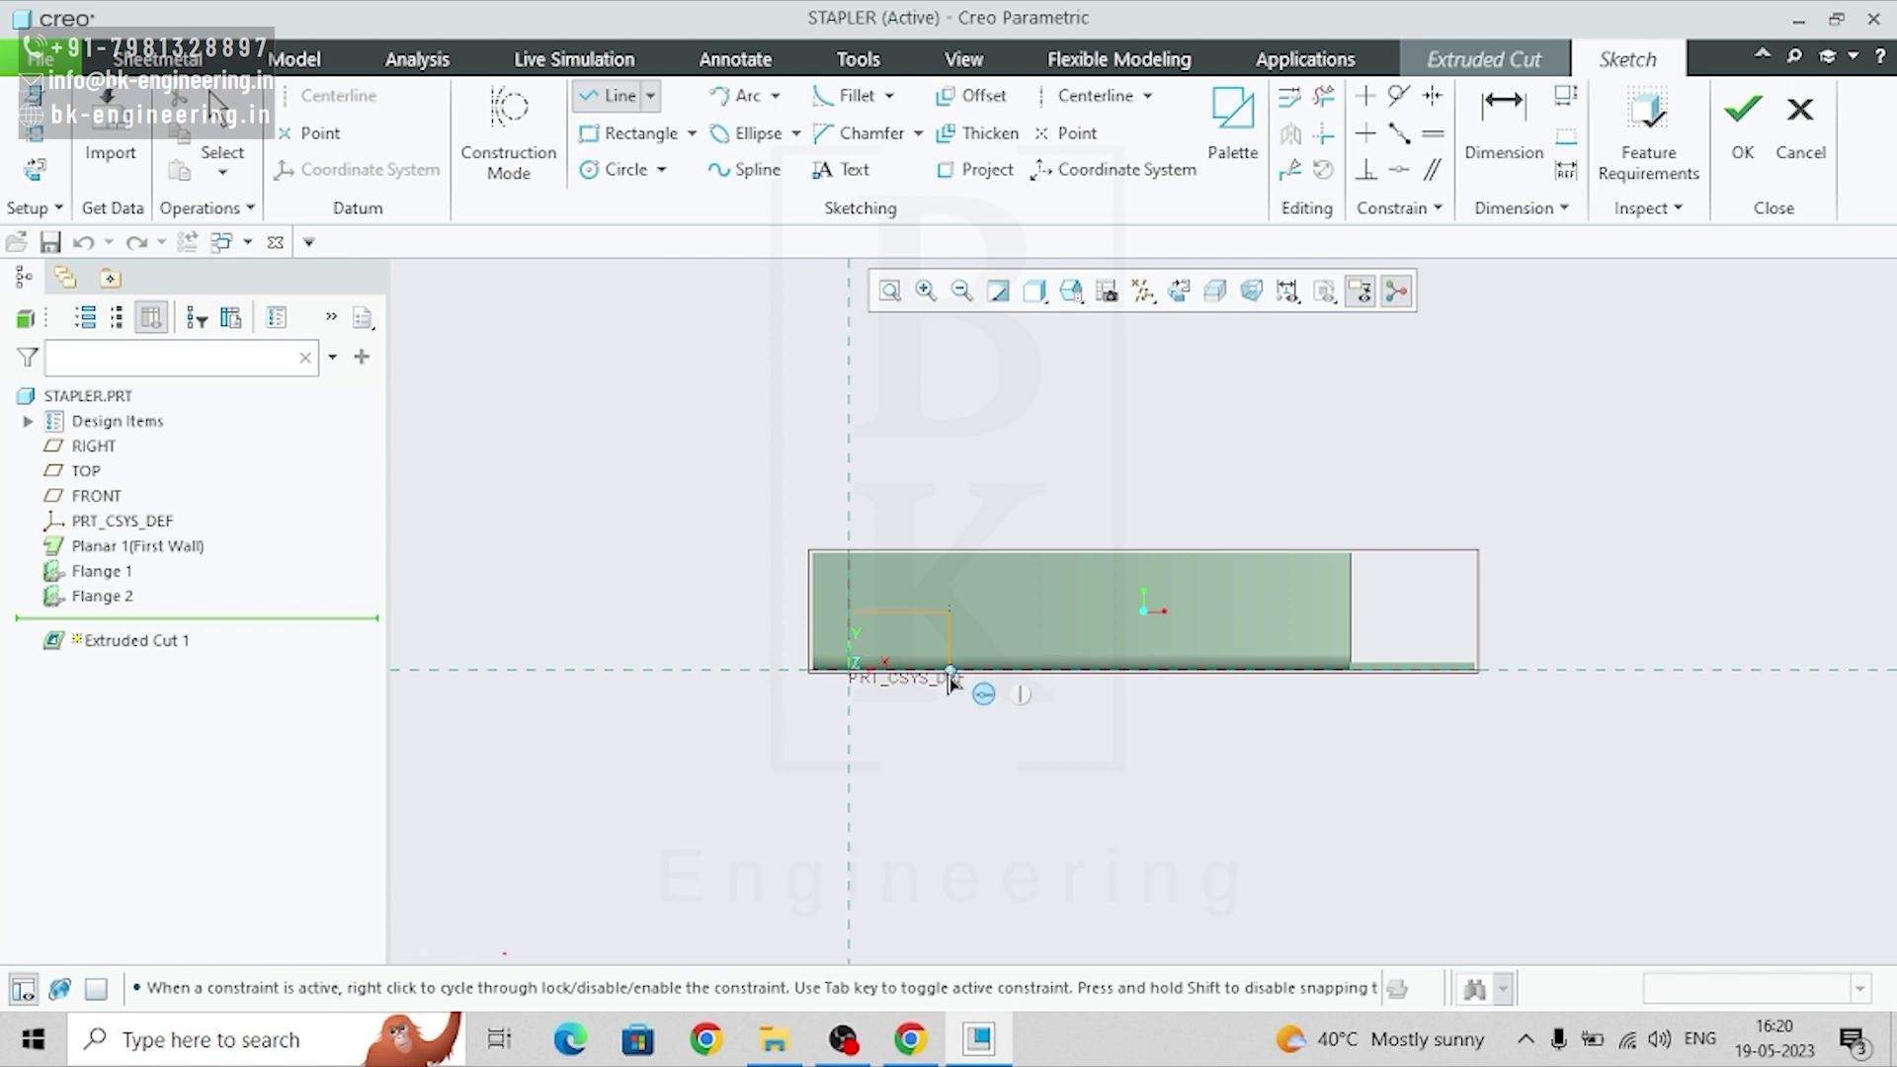
pyautogui.click(949, 672)
pyautogui.click(1474, 669)
pyautogui.click(1473, 635)
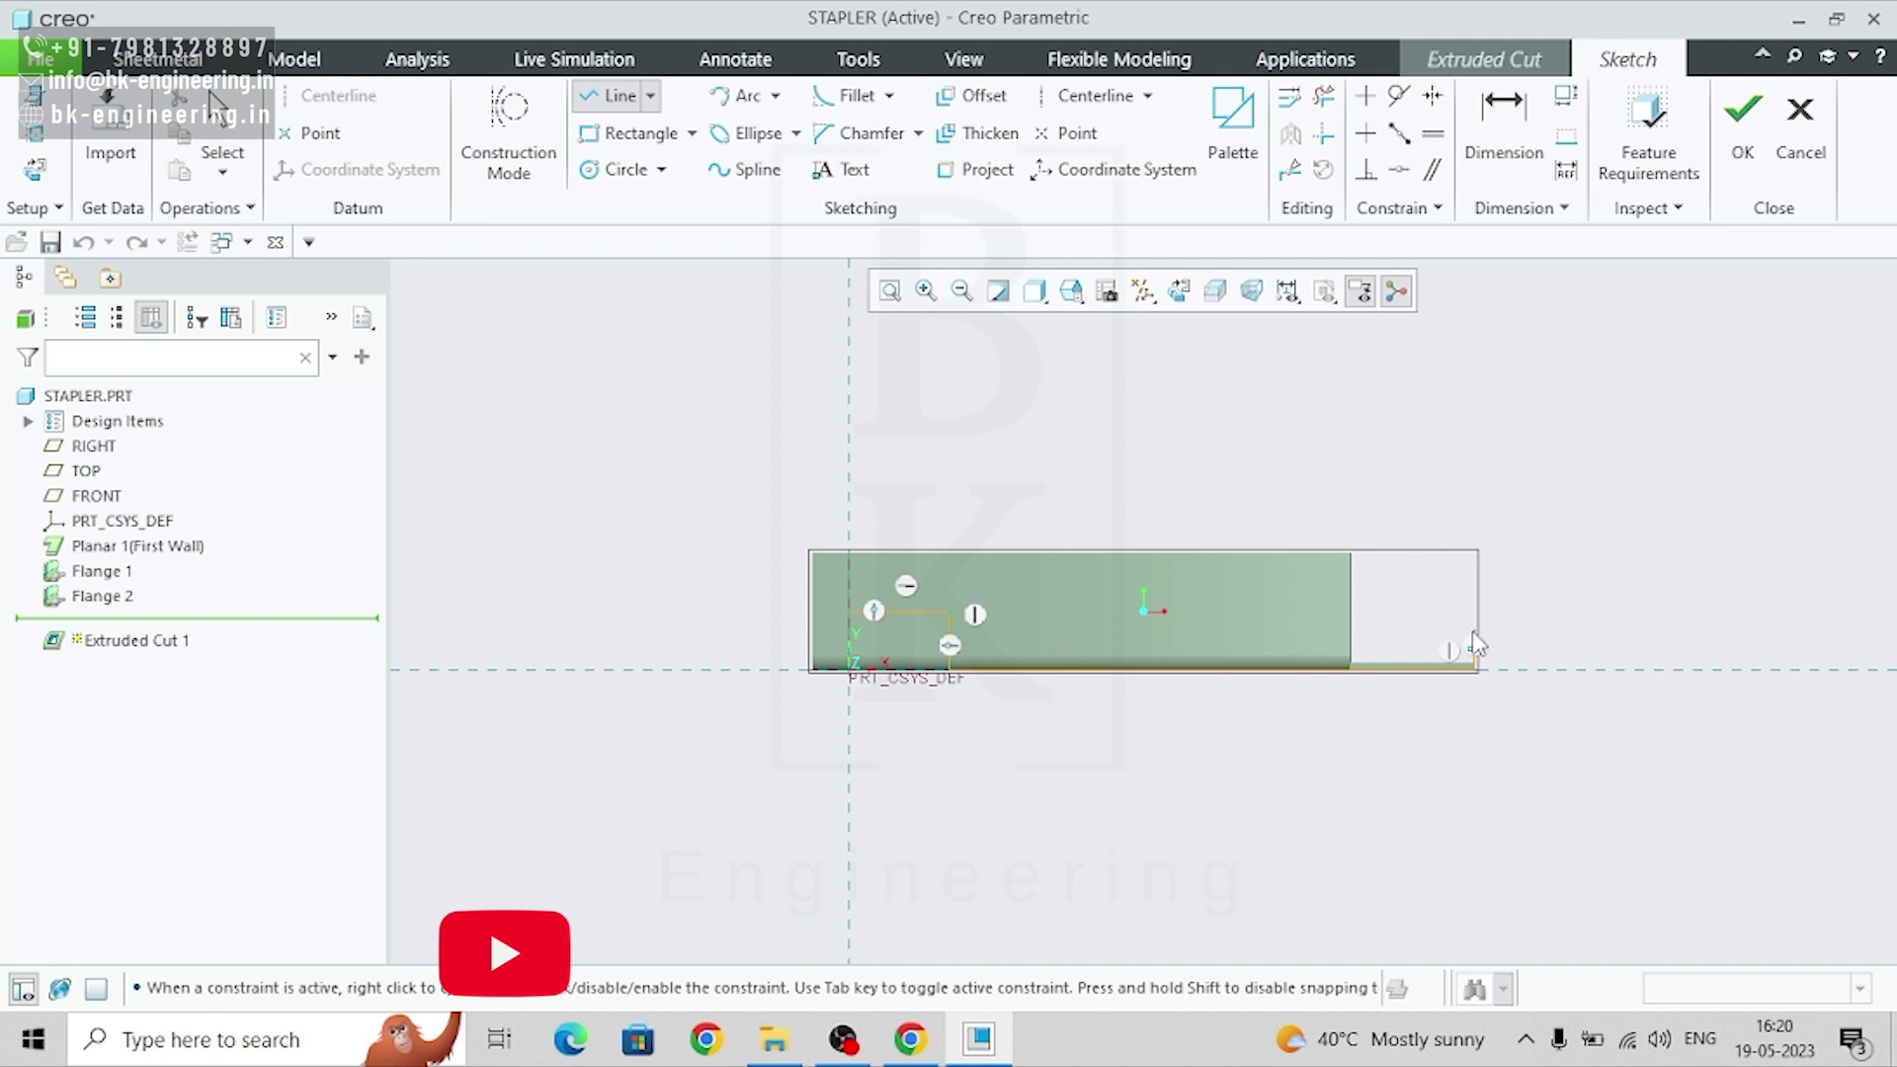
pyautogui.click(1116, 628)
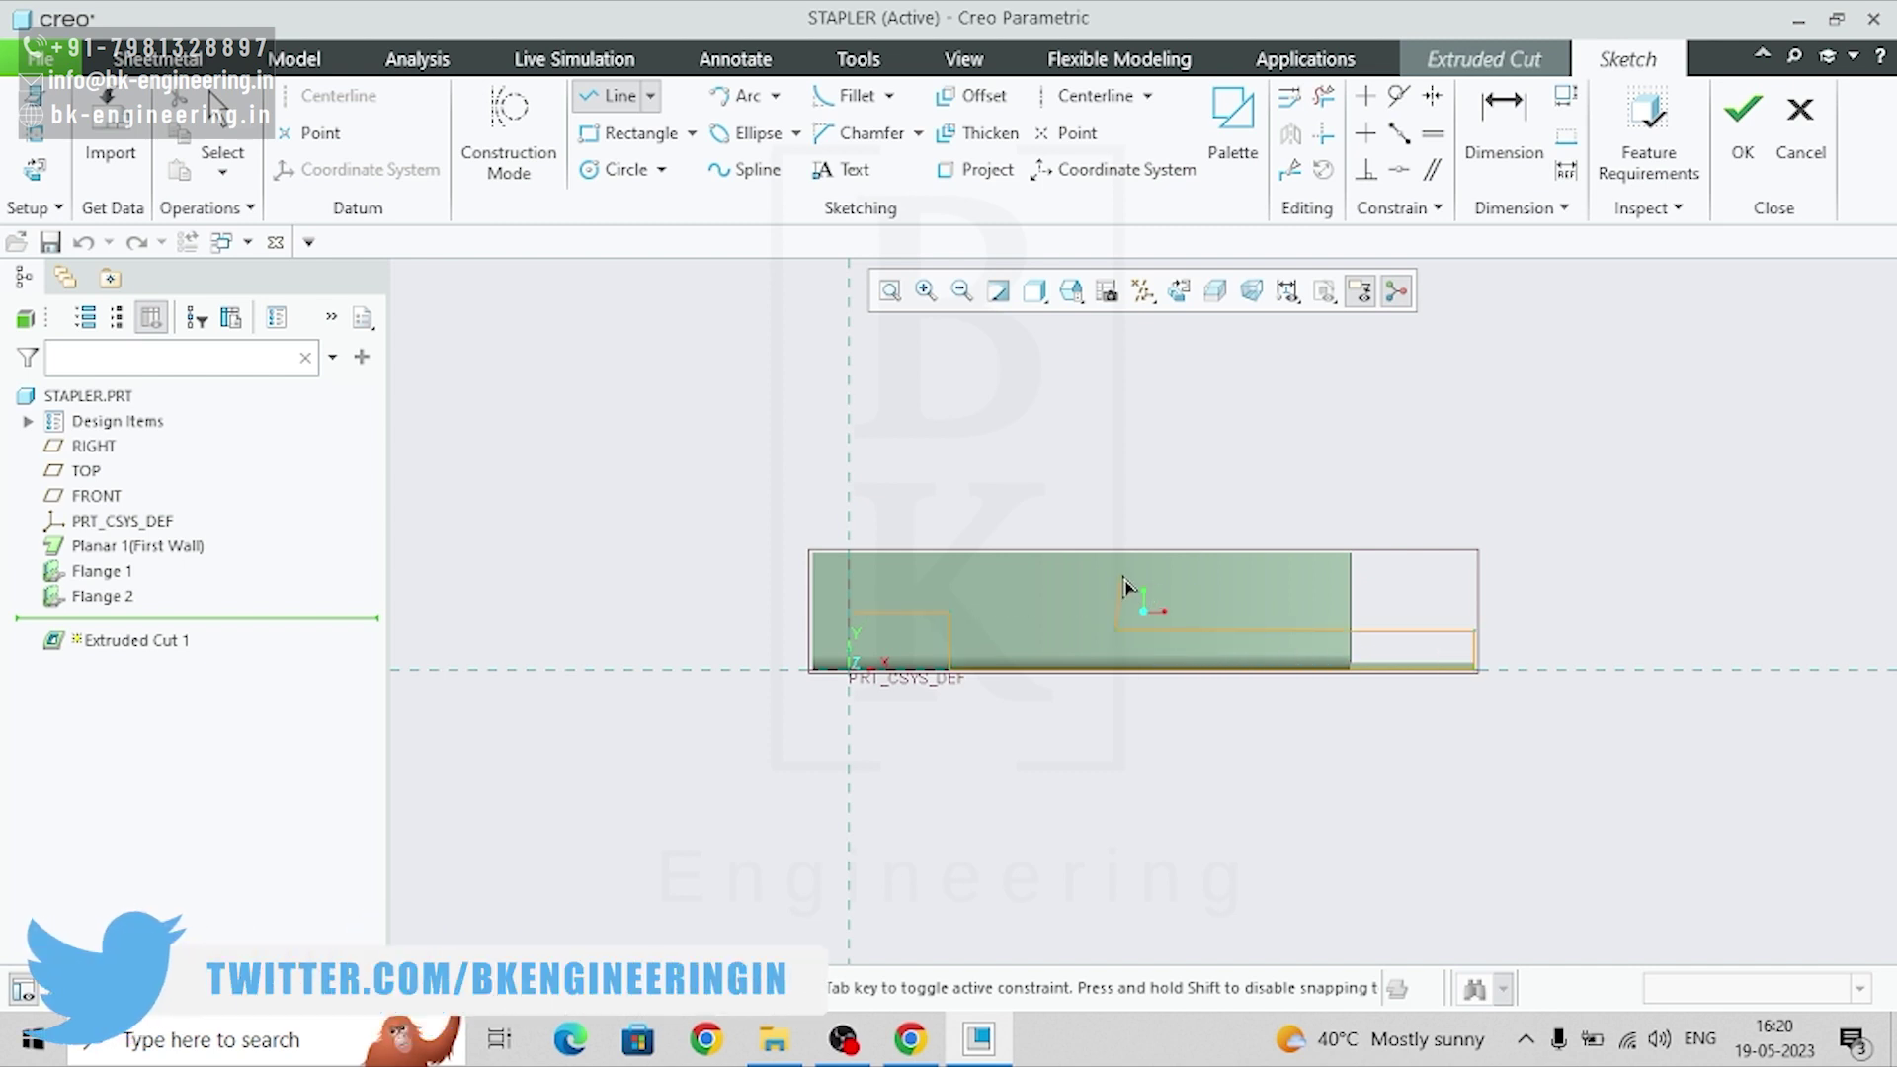
pyautogui.click(1118, 583)
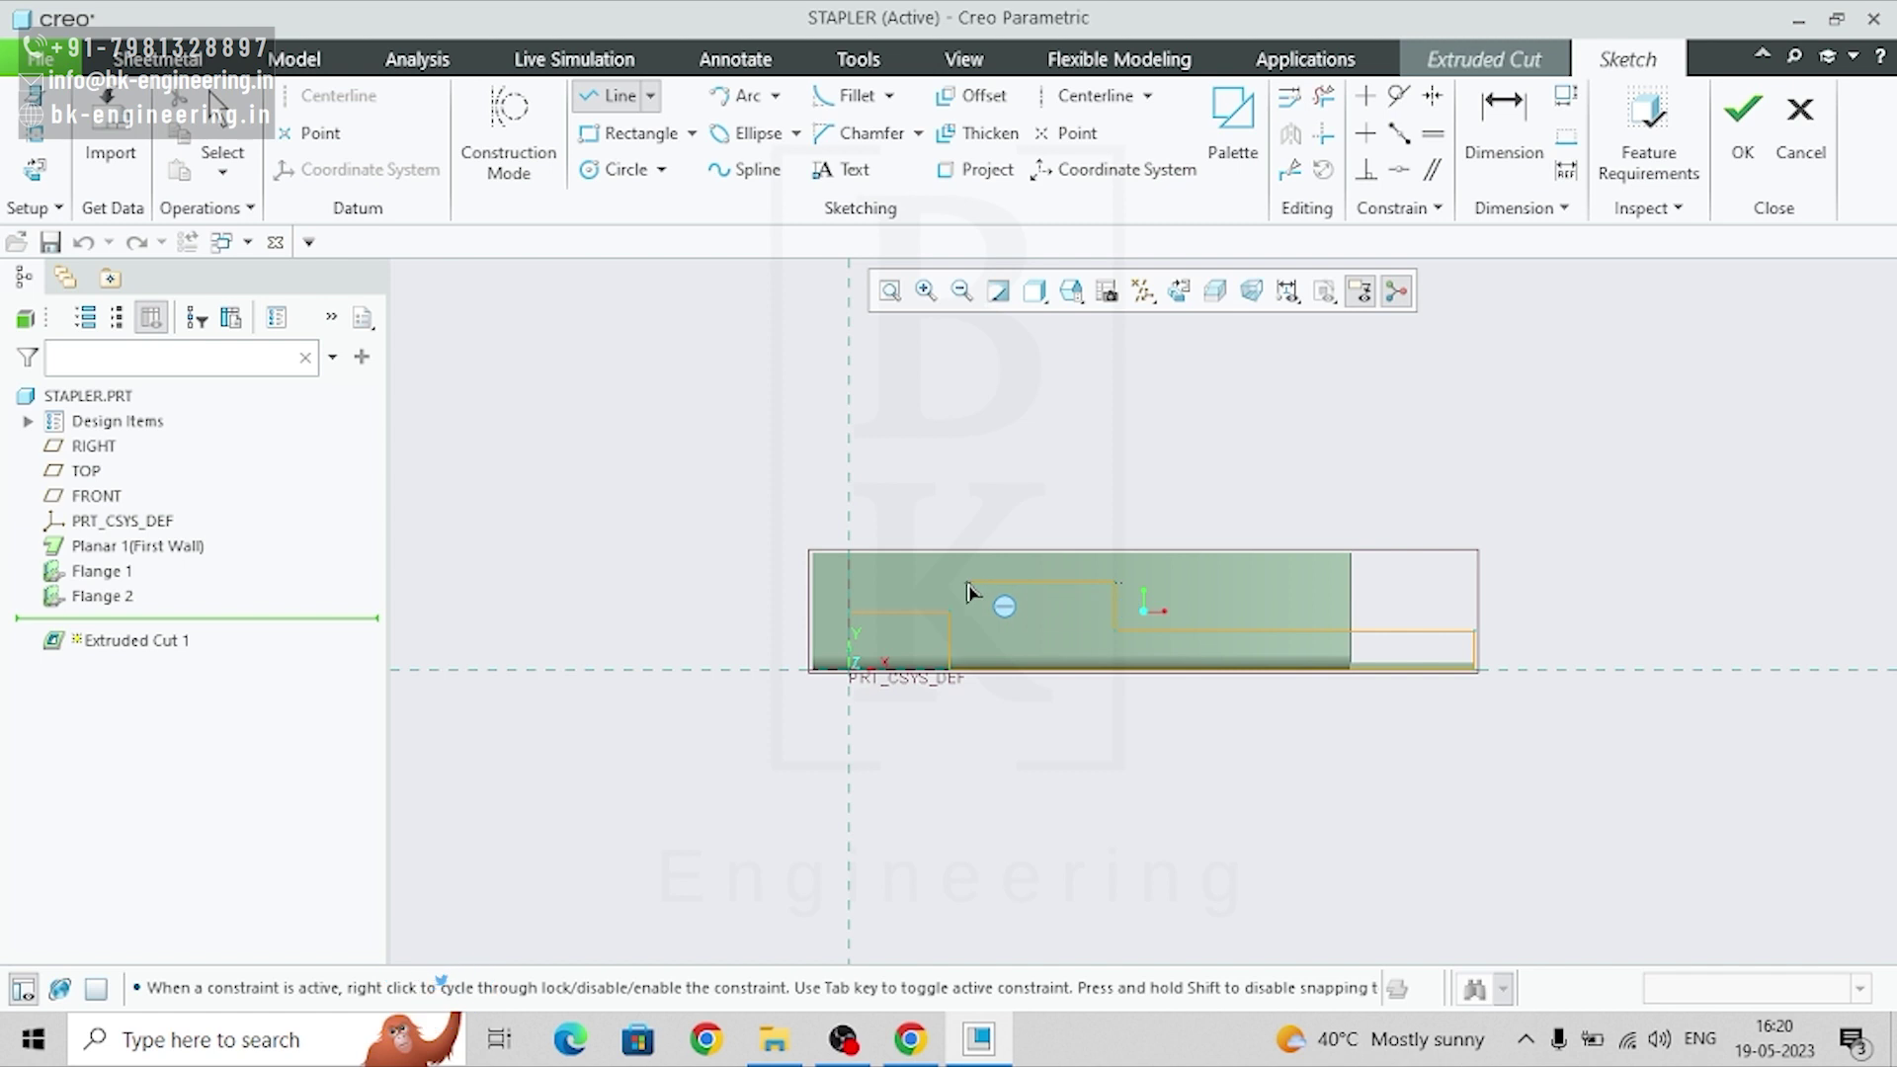
pyautogui.click(901, 584)
pyautogui.middleClick(1037, 620)
pyautogui.scroll(-4, 1059, 691)
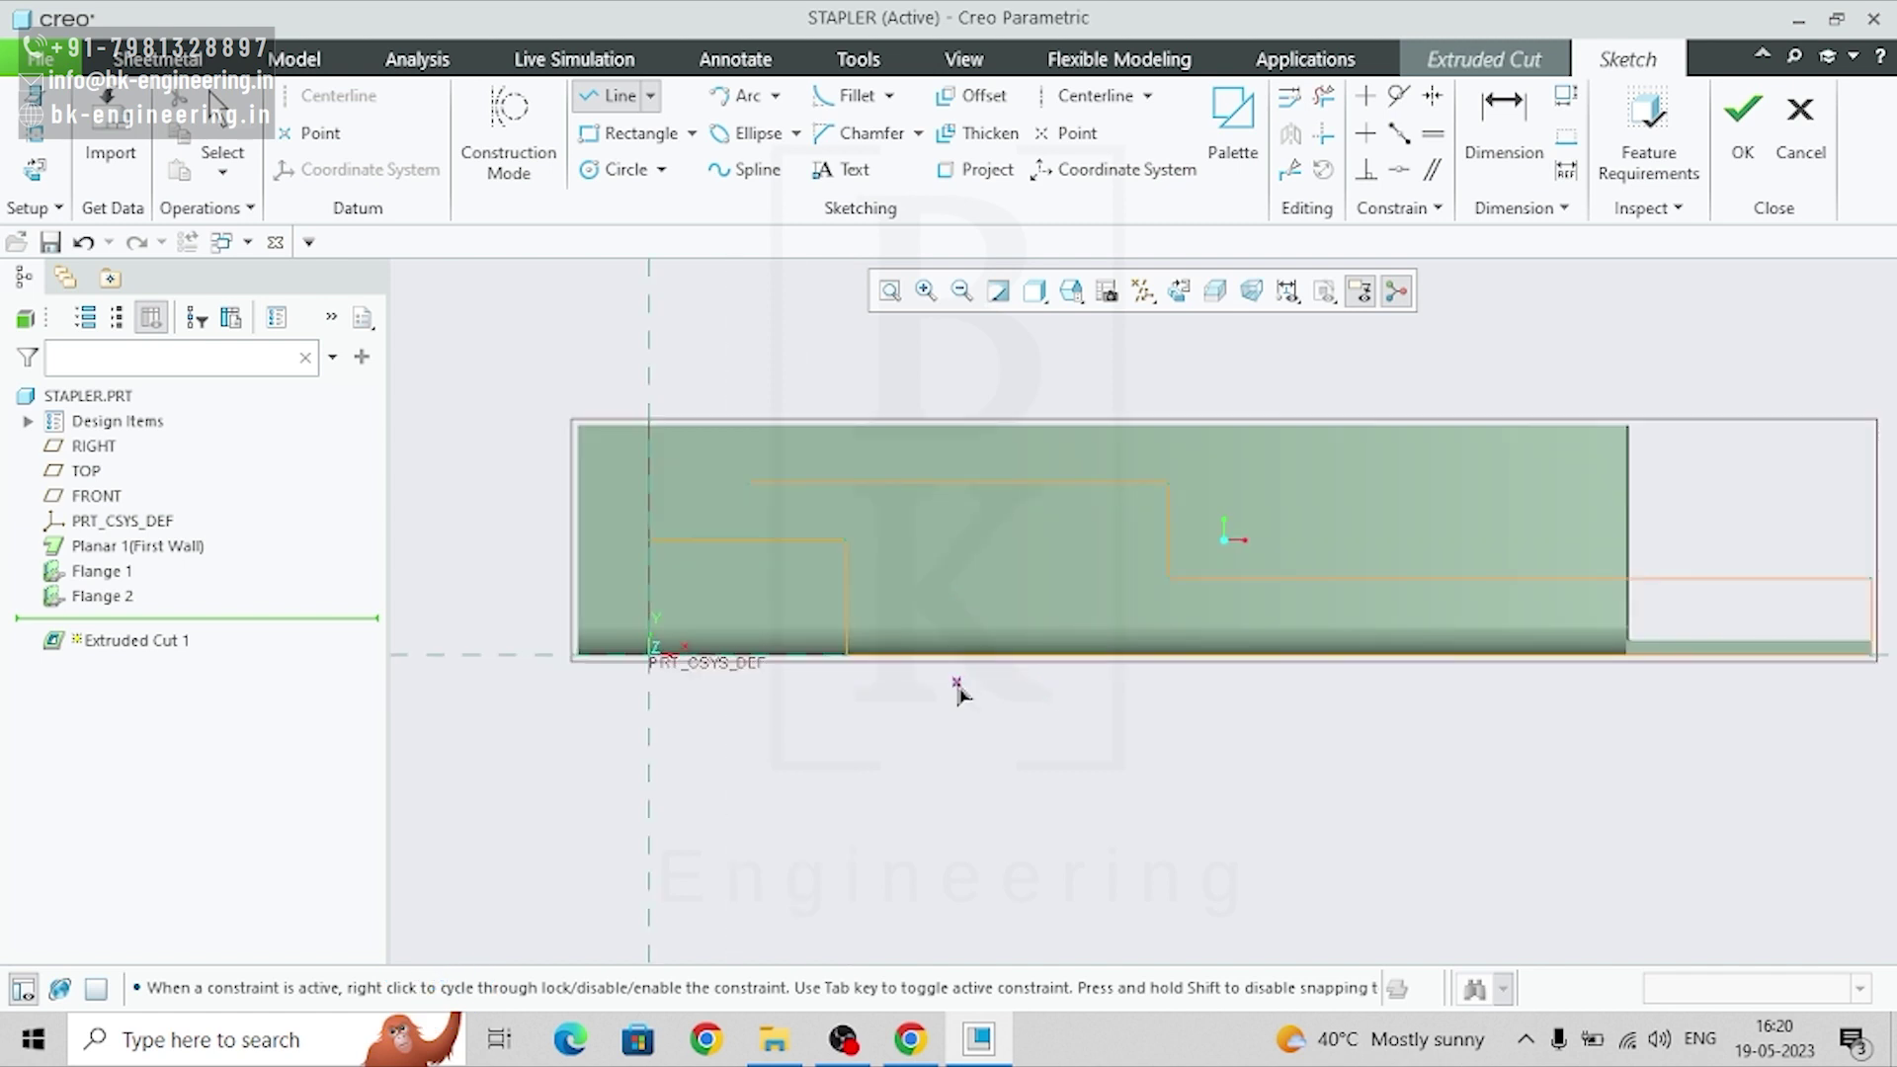
pyautogui.middleClick(962, 731)
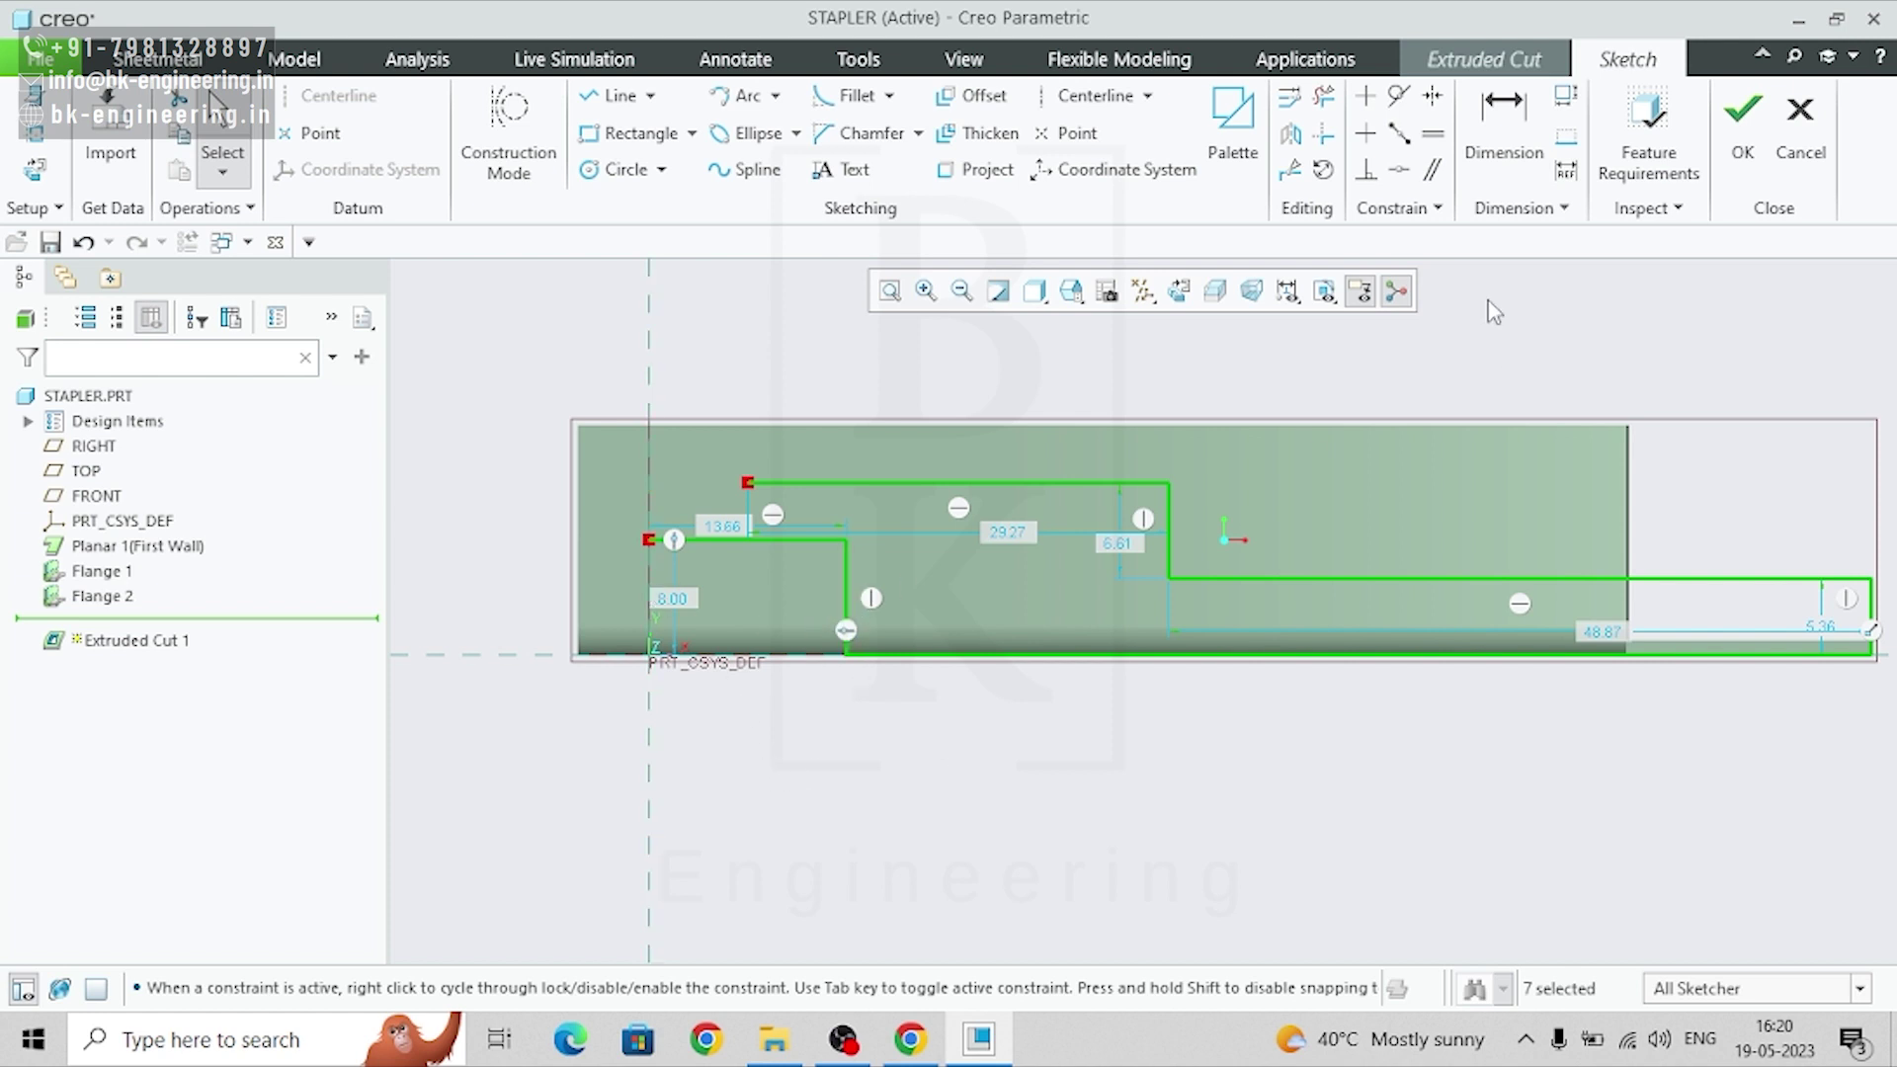
# - Dimension the first vertical line 10 from the vertical reference and the two inner vertical lines 20 apart
pyautogui.press('d')
pyautogui.click(847, 583)
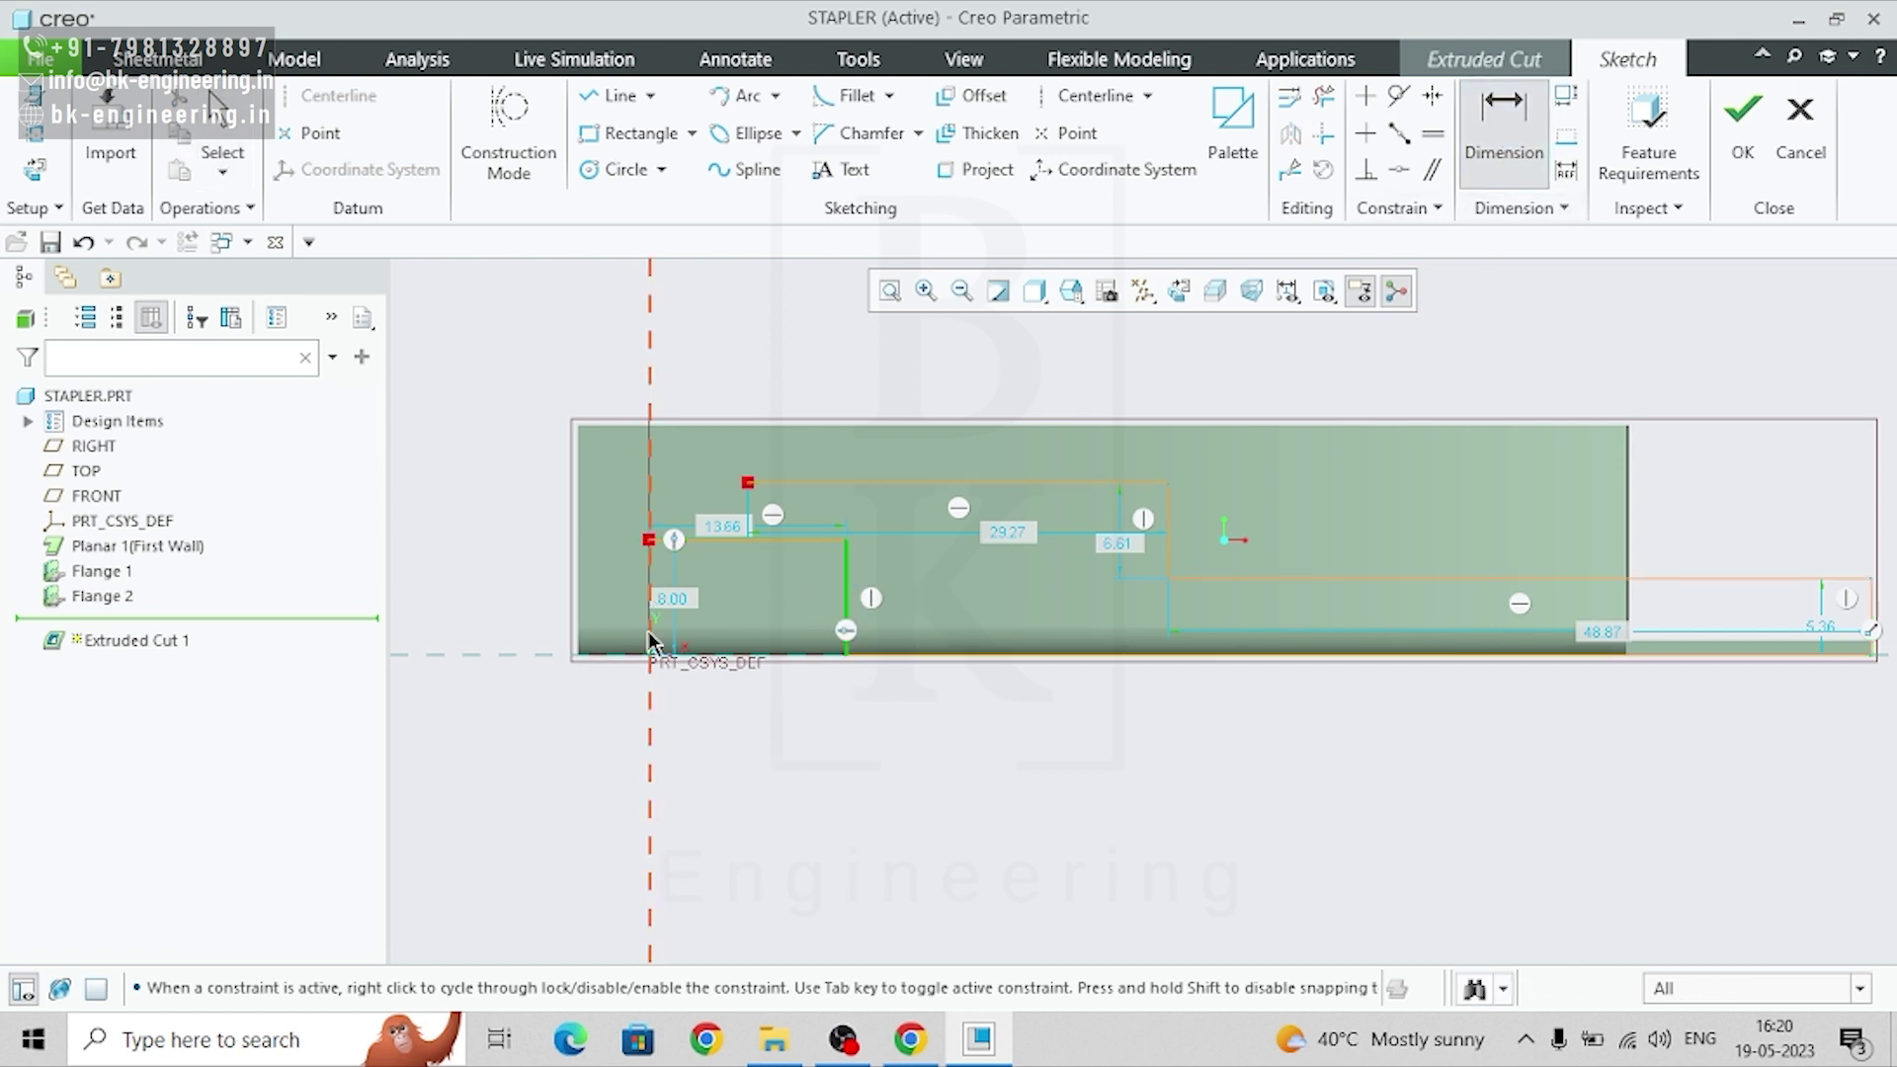
pyautogui.middleClick(695, 667)
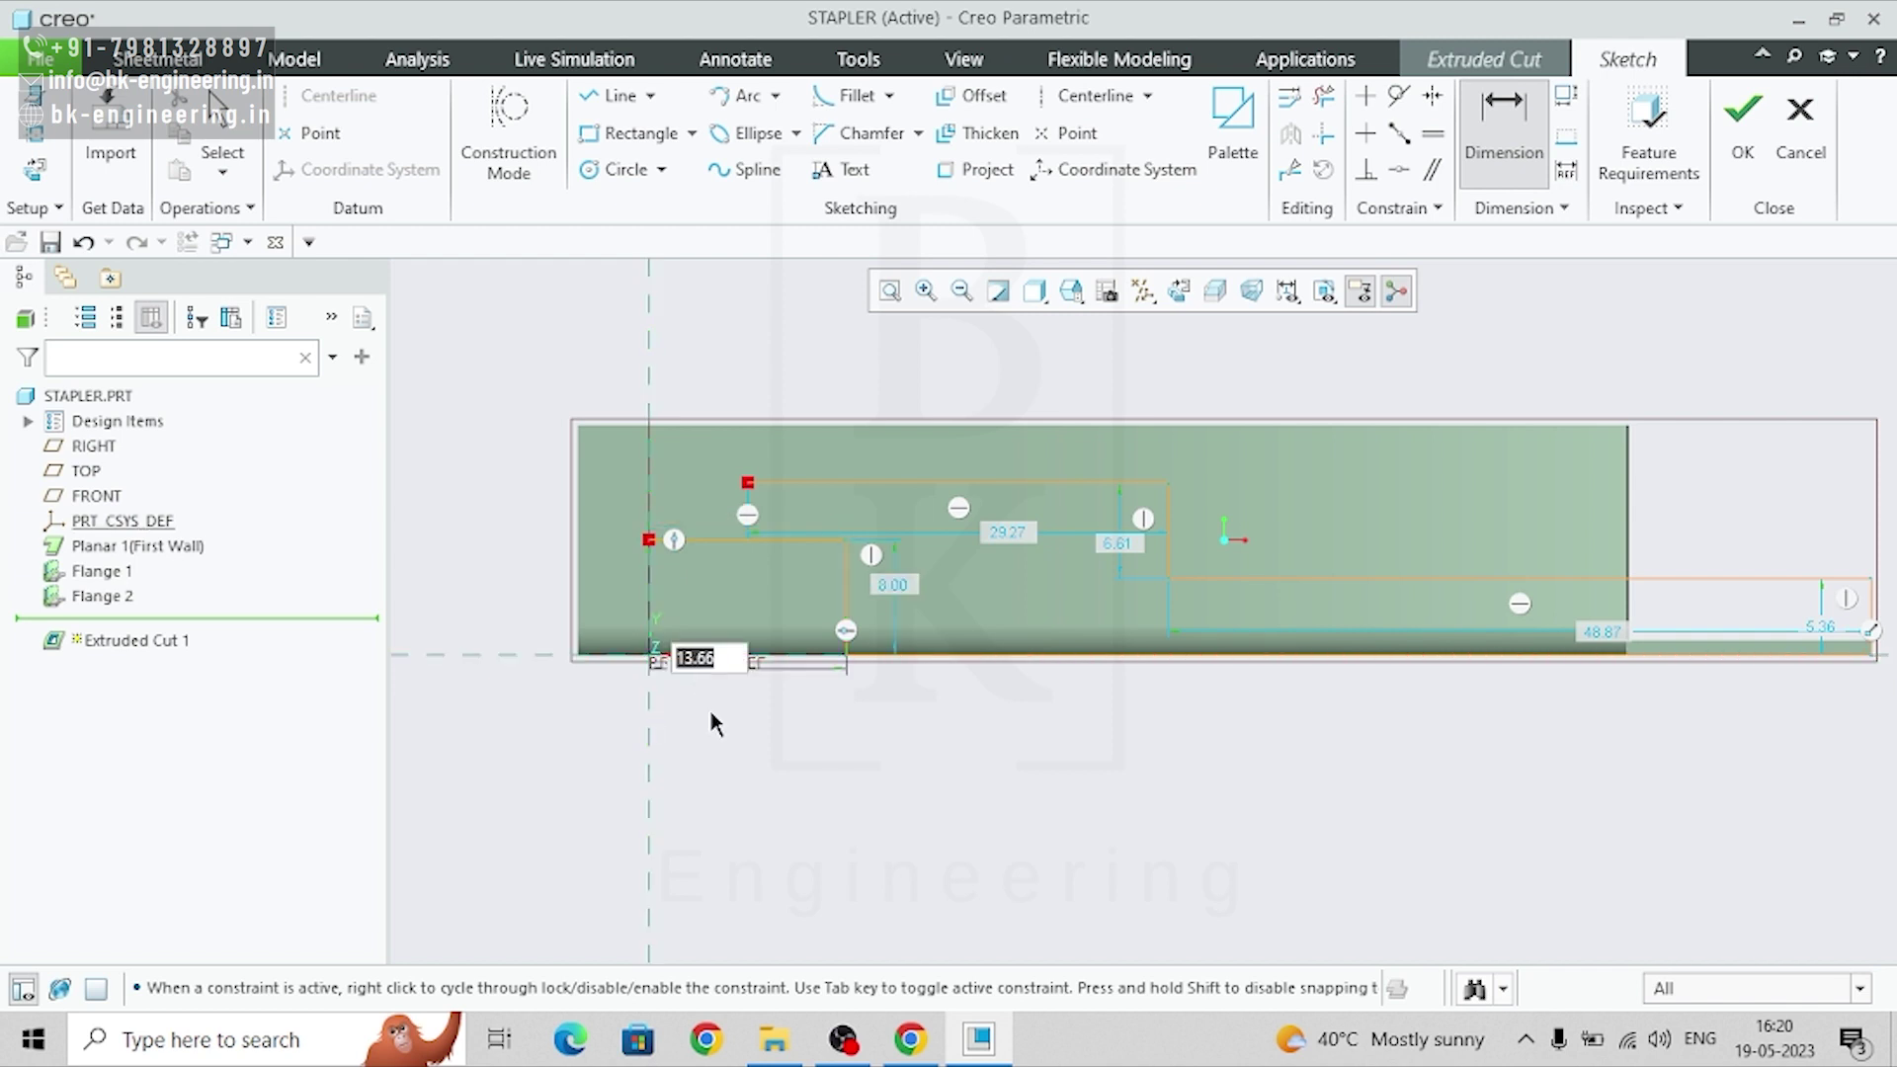
pyautogui.press('Return')
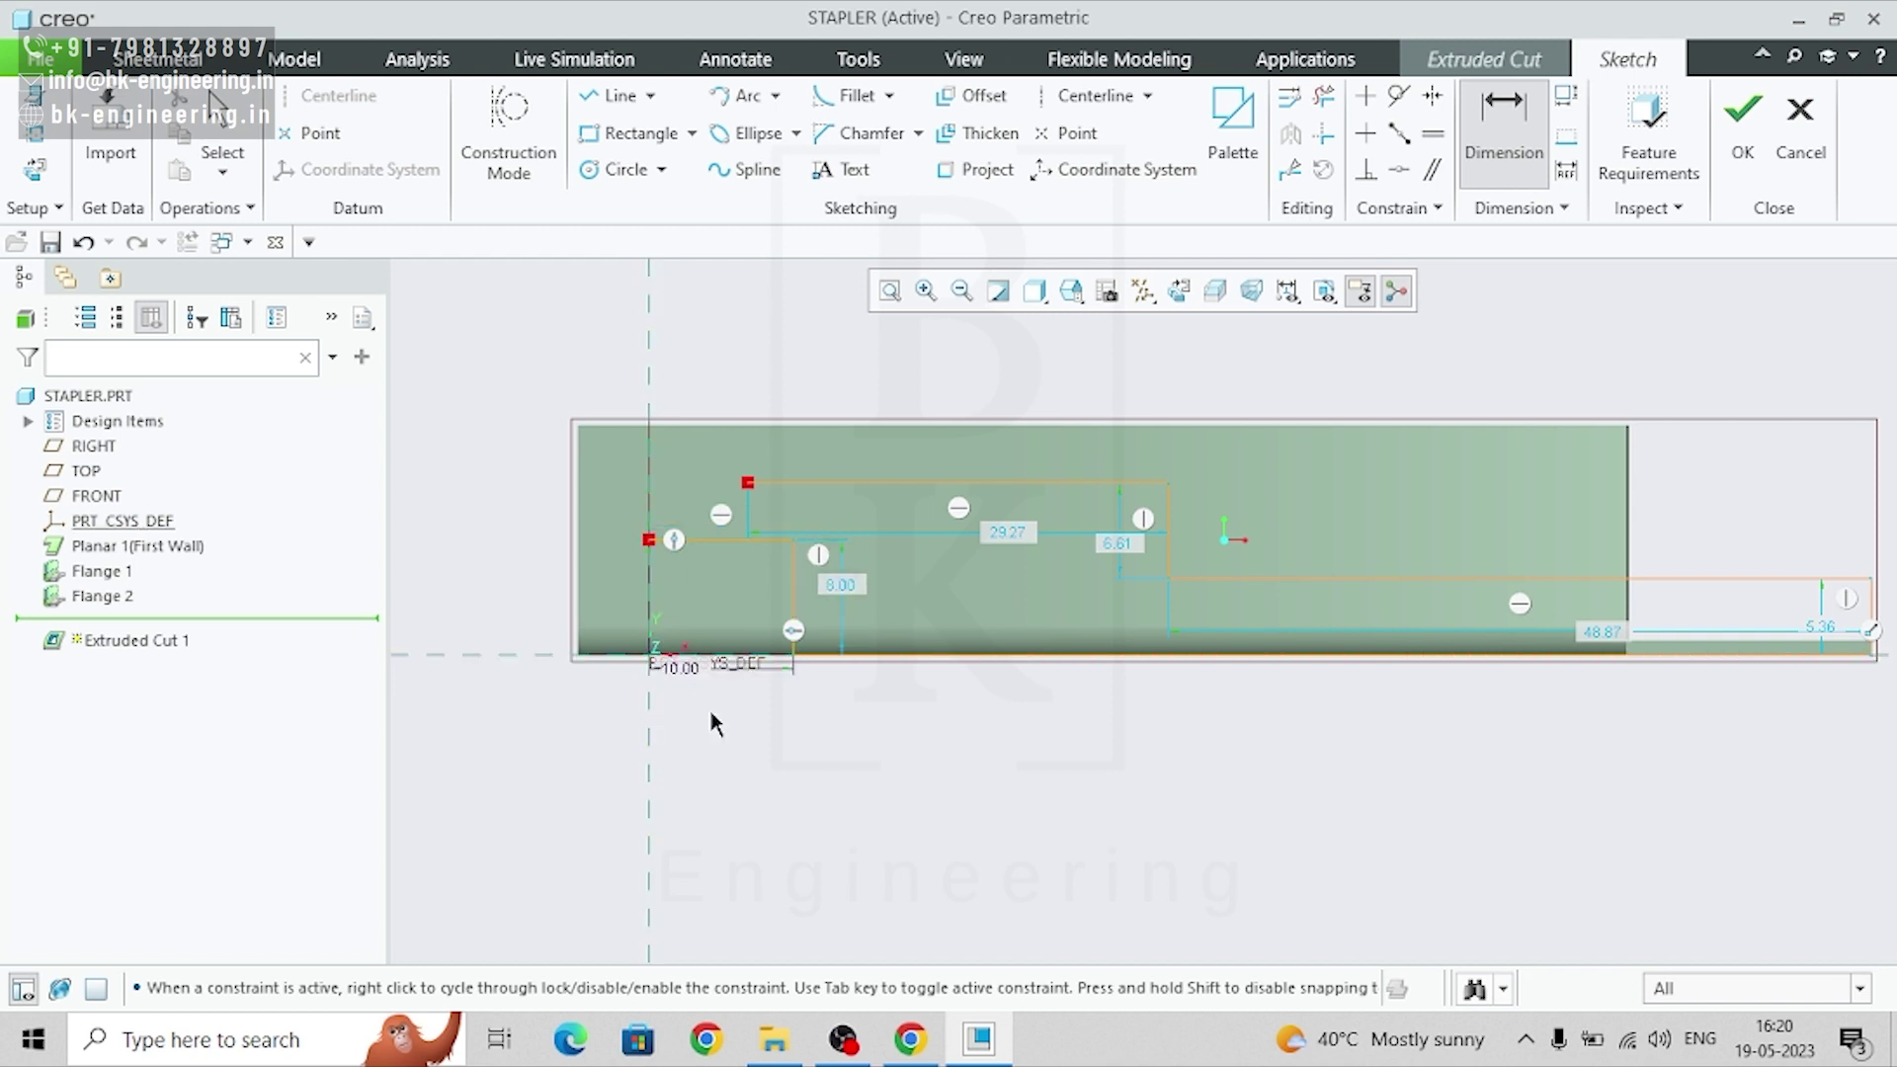
pyautogui.click(1170, 560)
pyautogui.middleClick(973, 775)
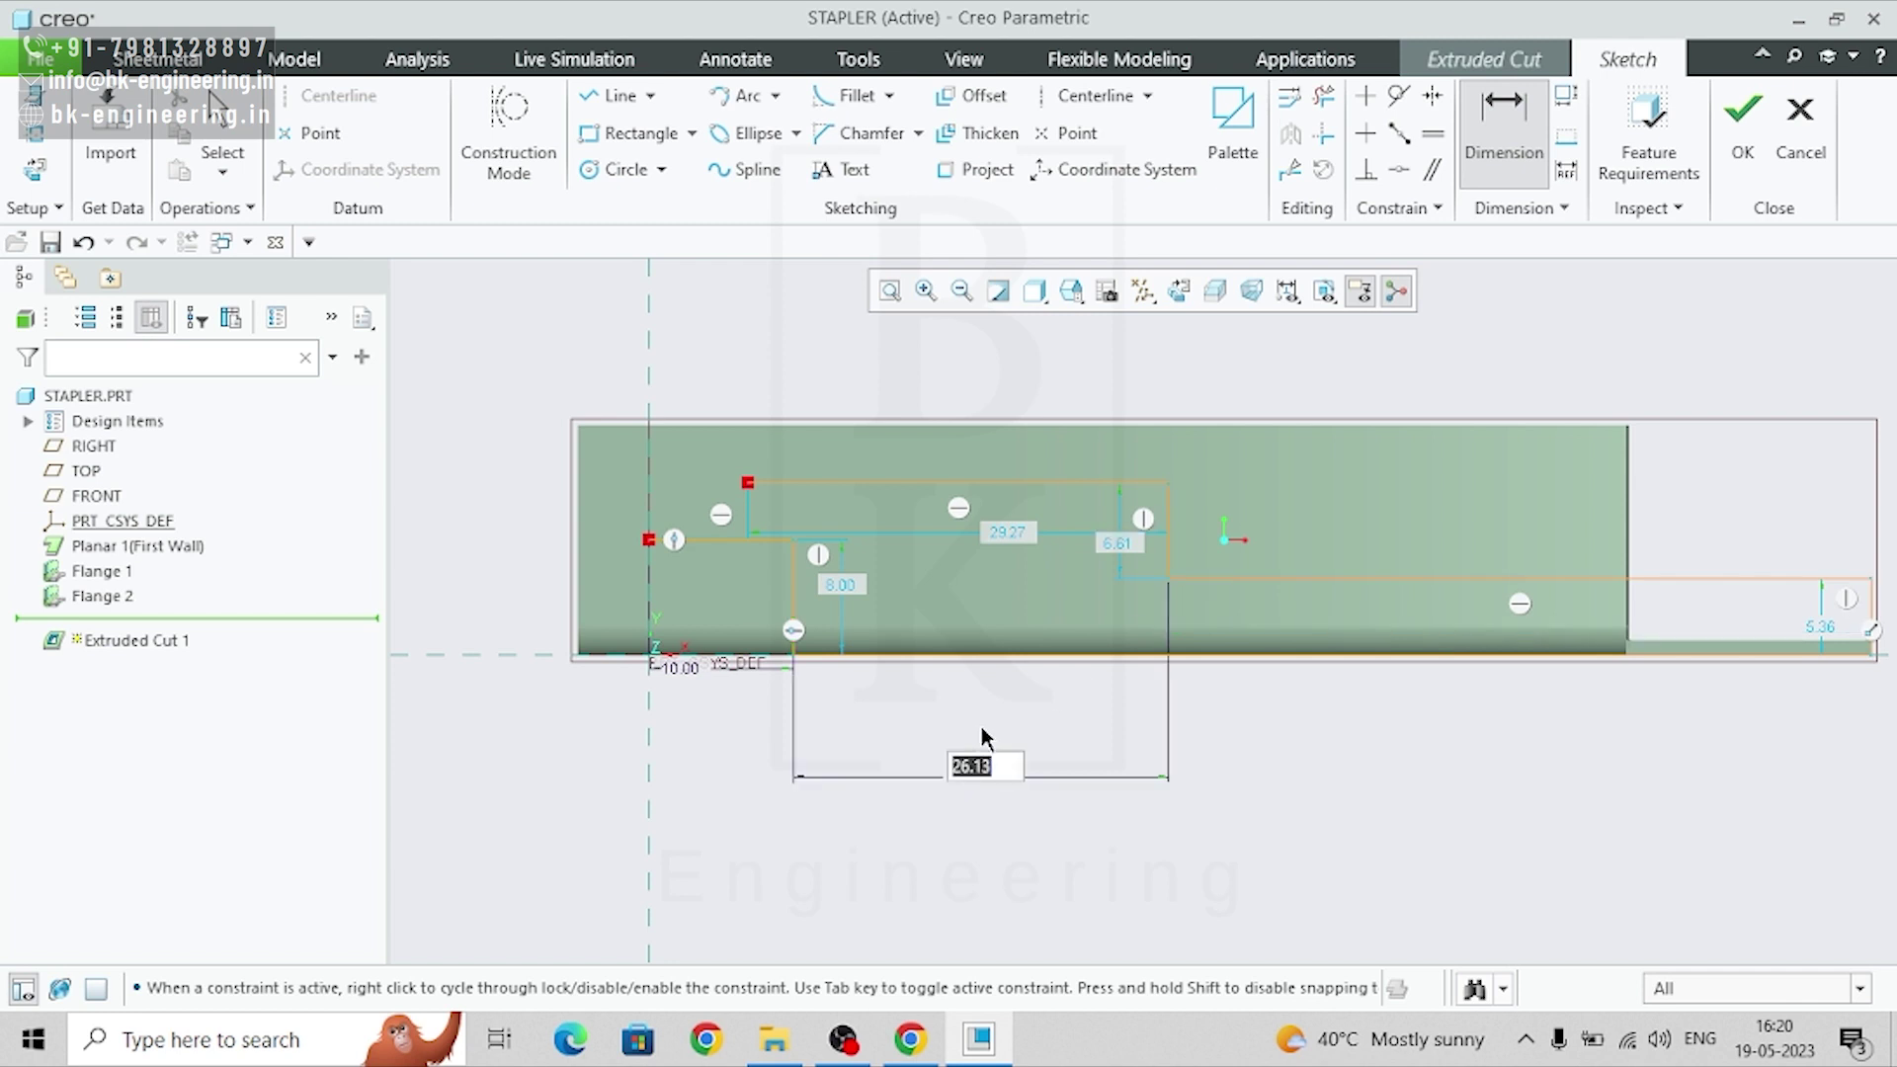
pyautogui.press('Return')
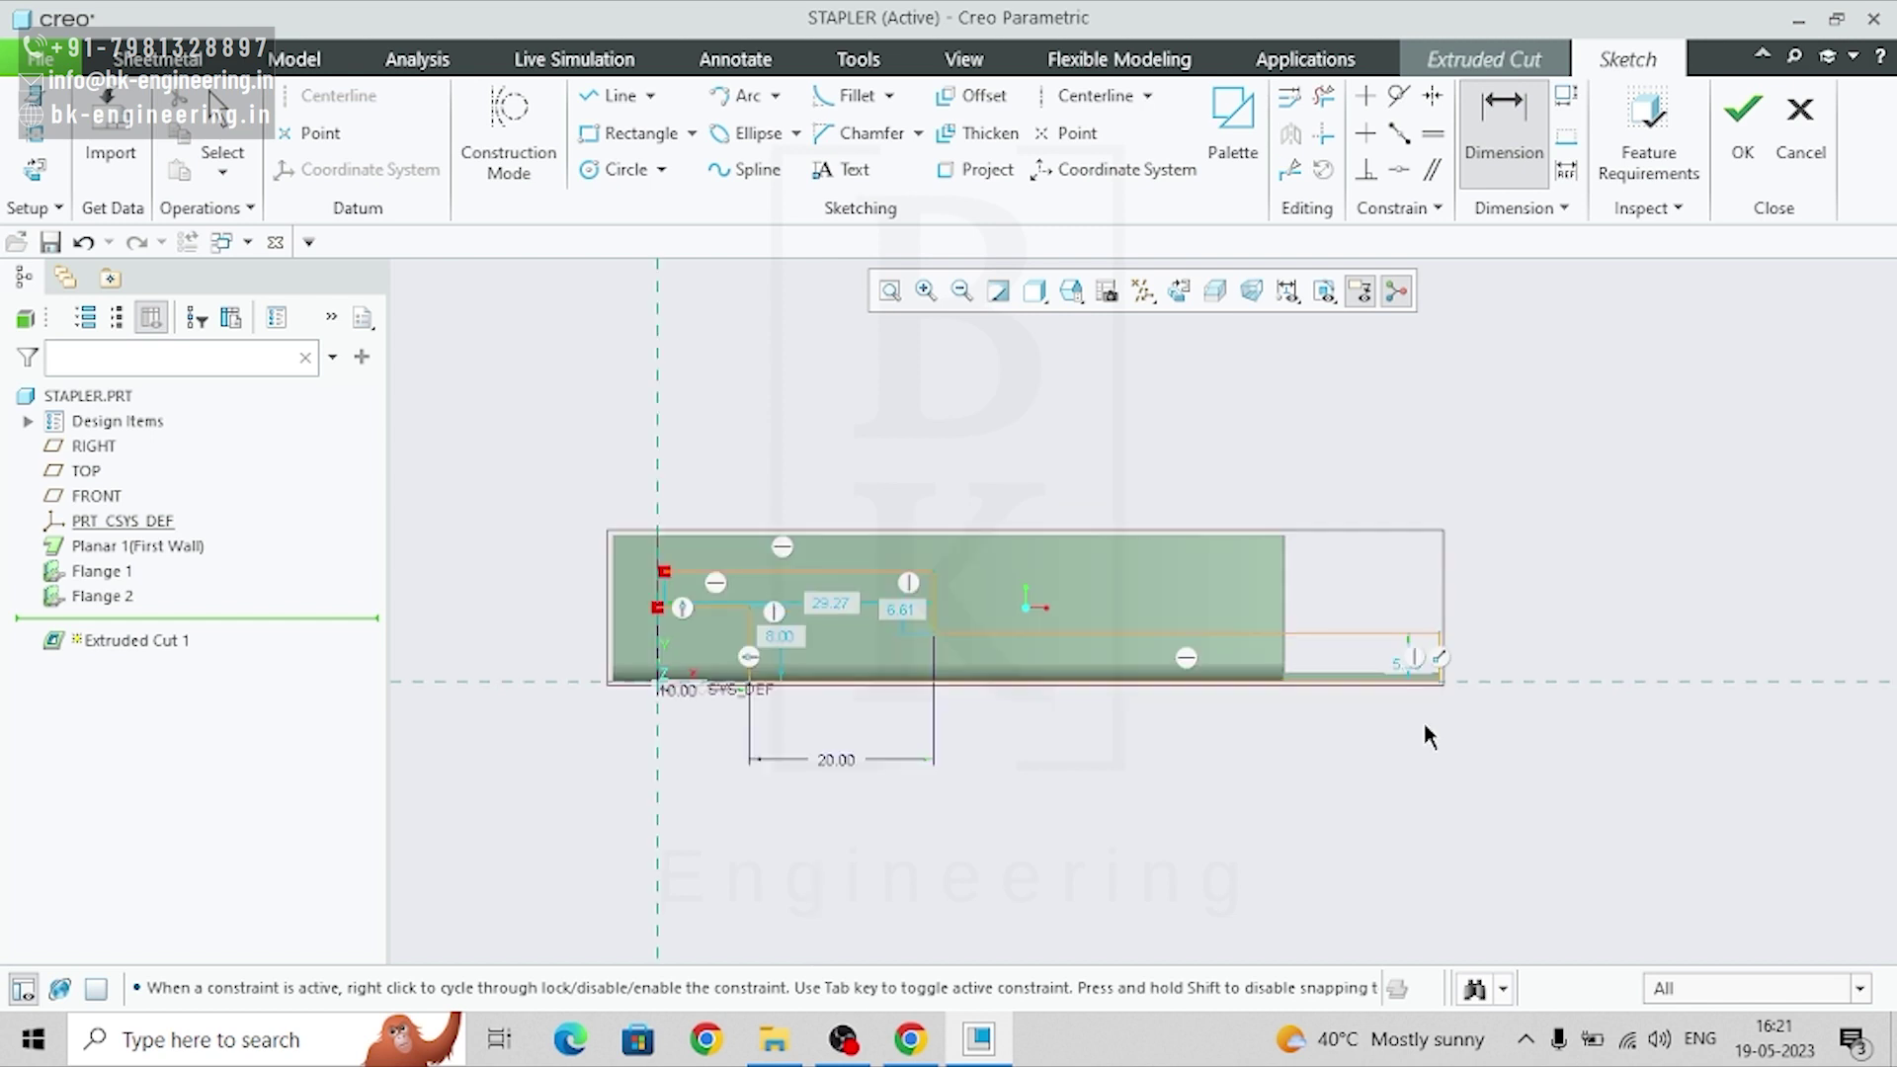
# - Set the long narrow strip's height to 3 and dimension the upper horizontal line 13 above the base line
pyautogui.click(1399, 667)
pyautogui.middleClick(1399, 660)
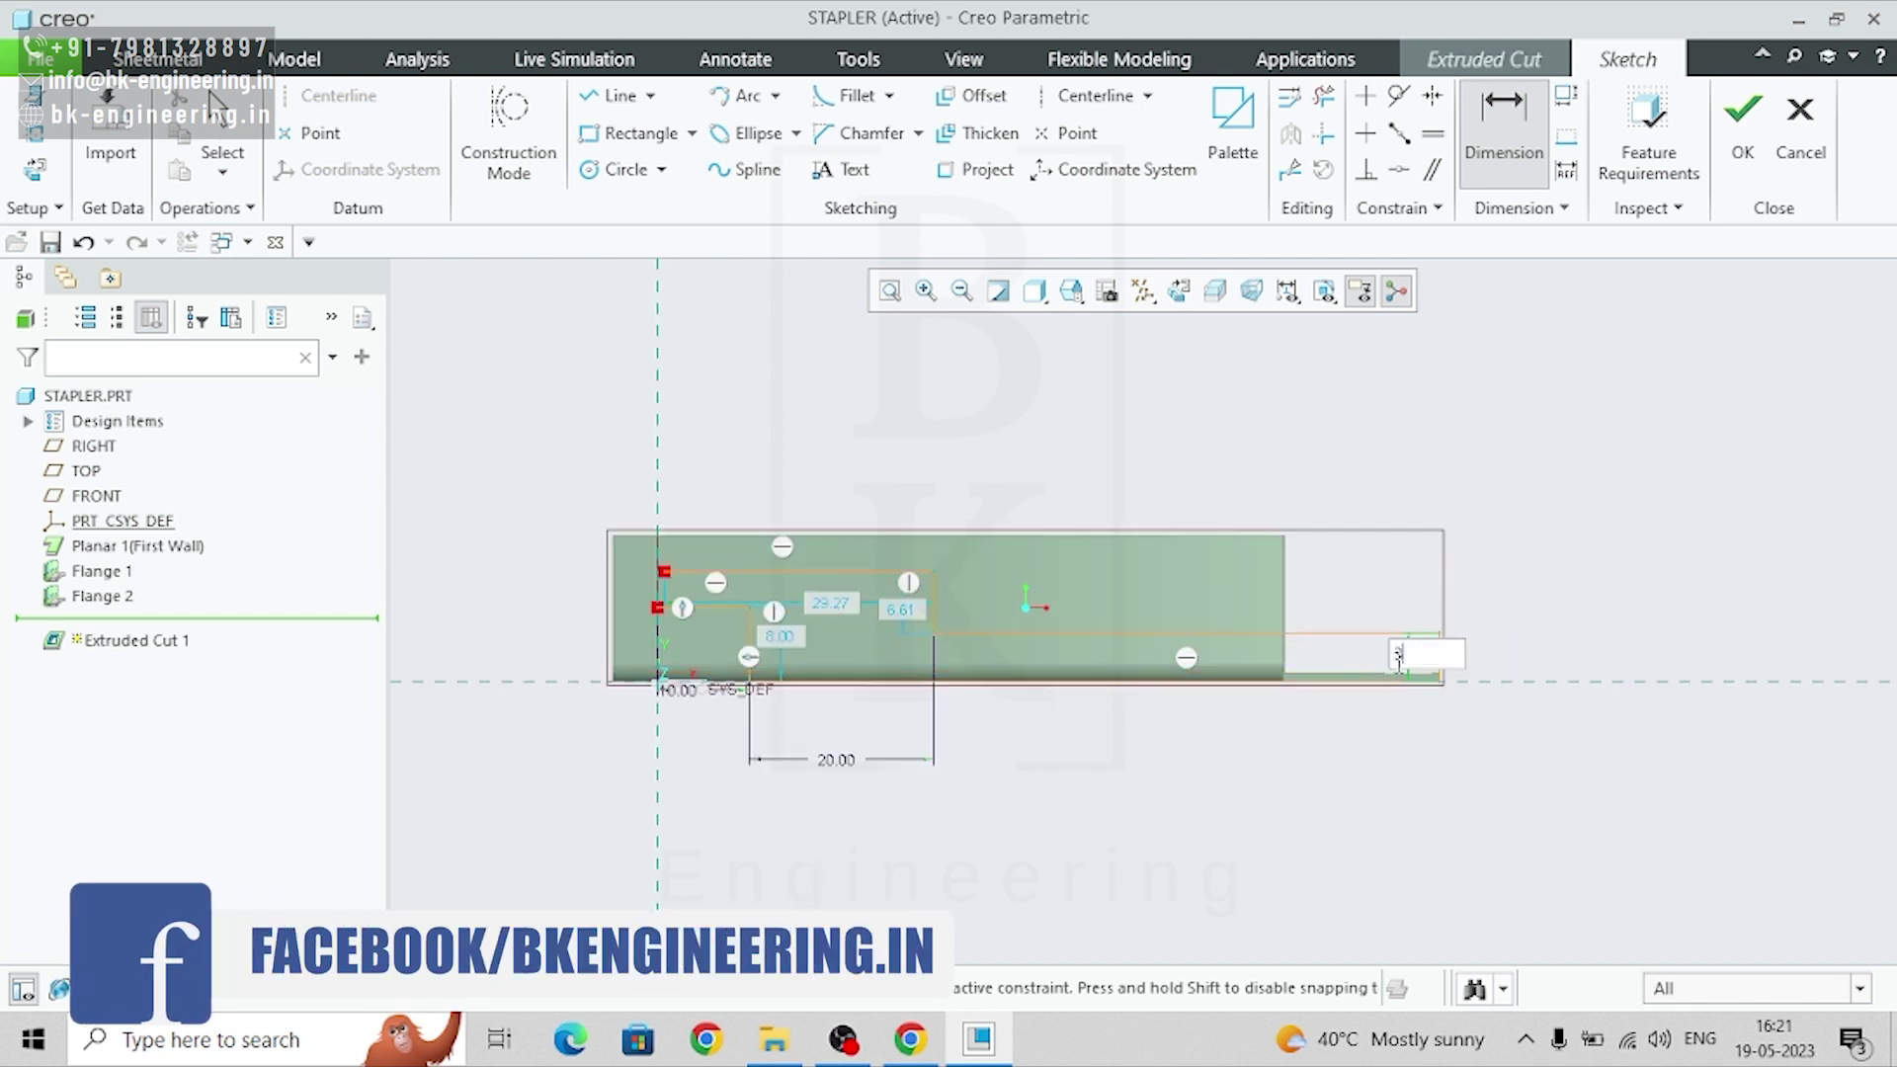
pyautogui.scroll(5, 741, 643)
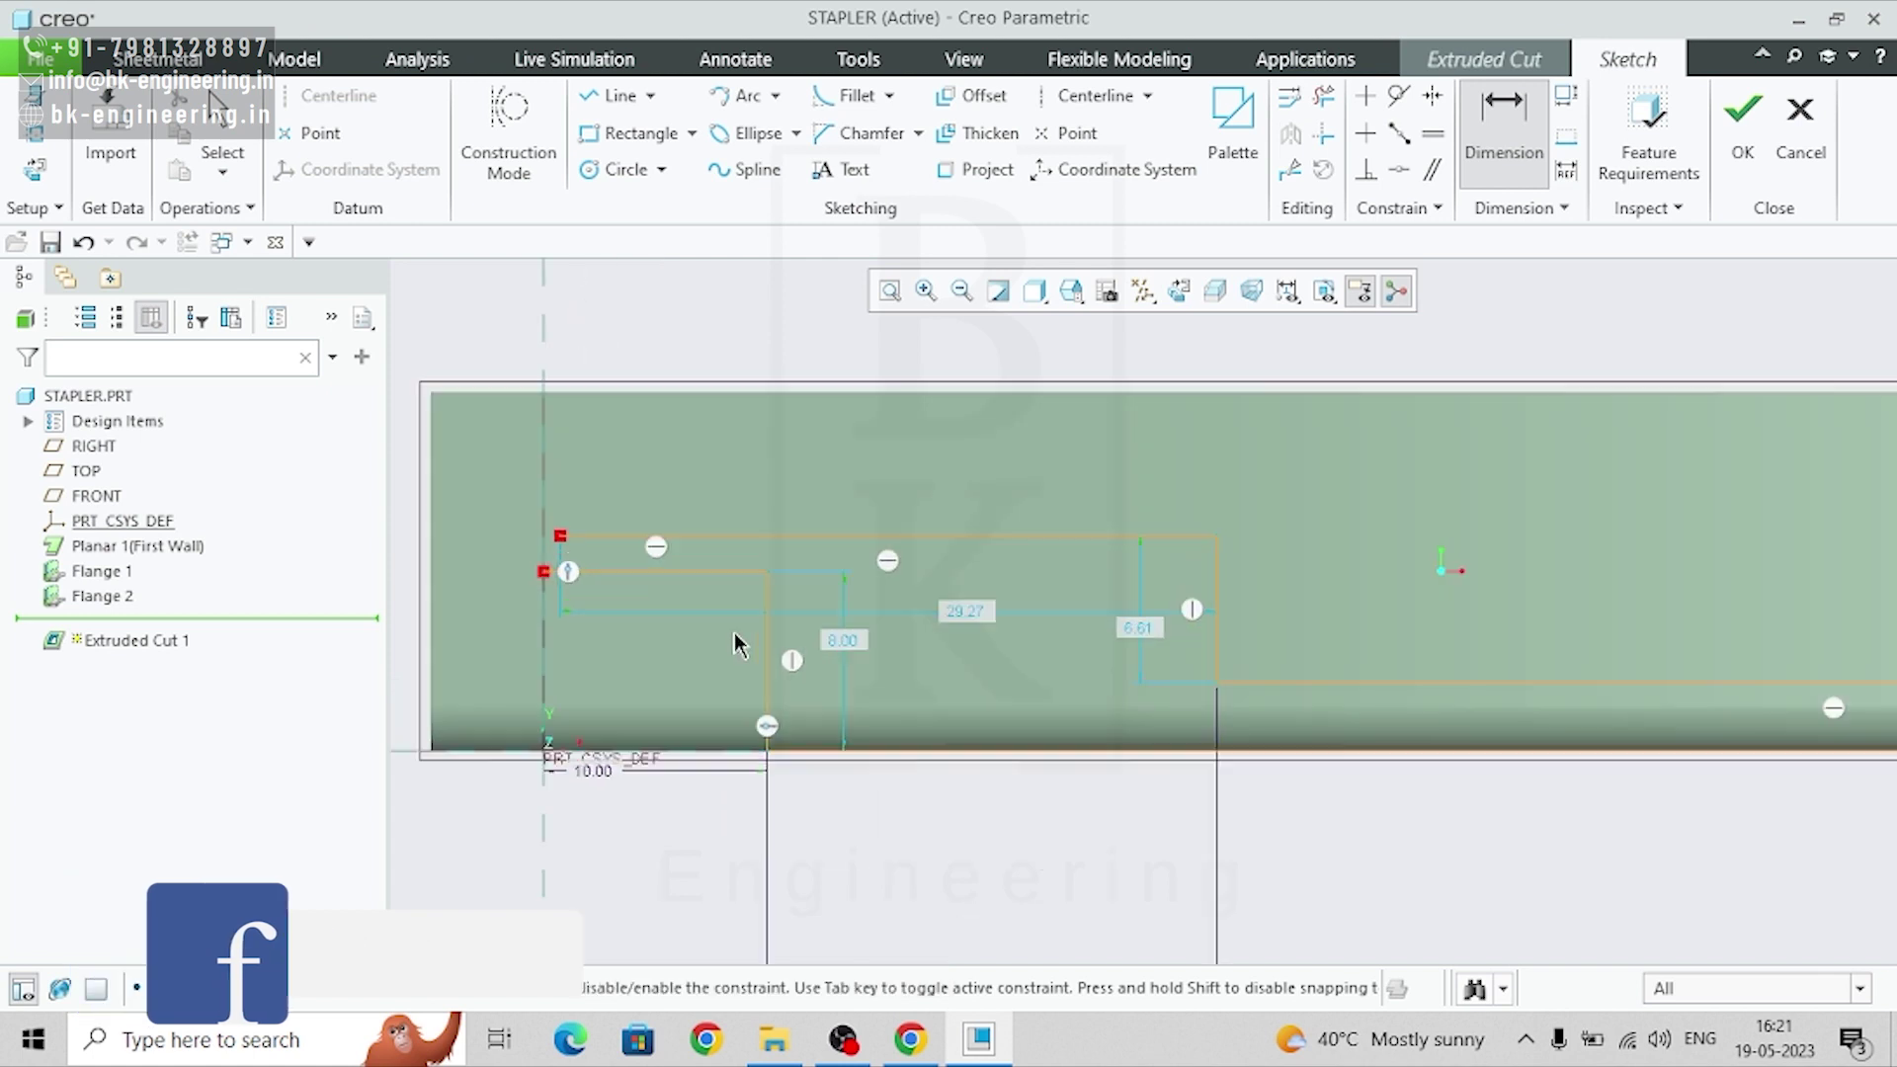
pyautogui.click(961, 537)
pyautogui.click(981, 751)
pyautogui.middleClick(1004, 667)
pyautogui.write('13')
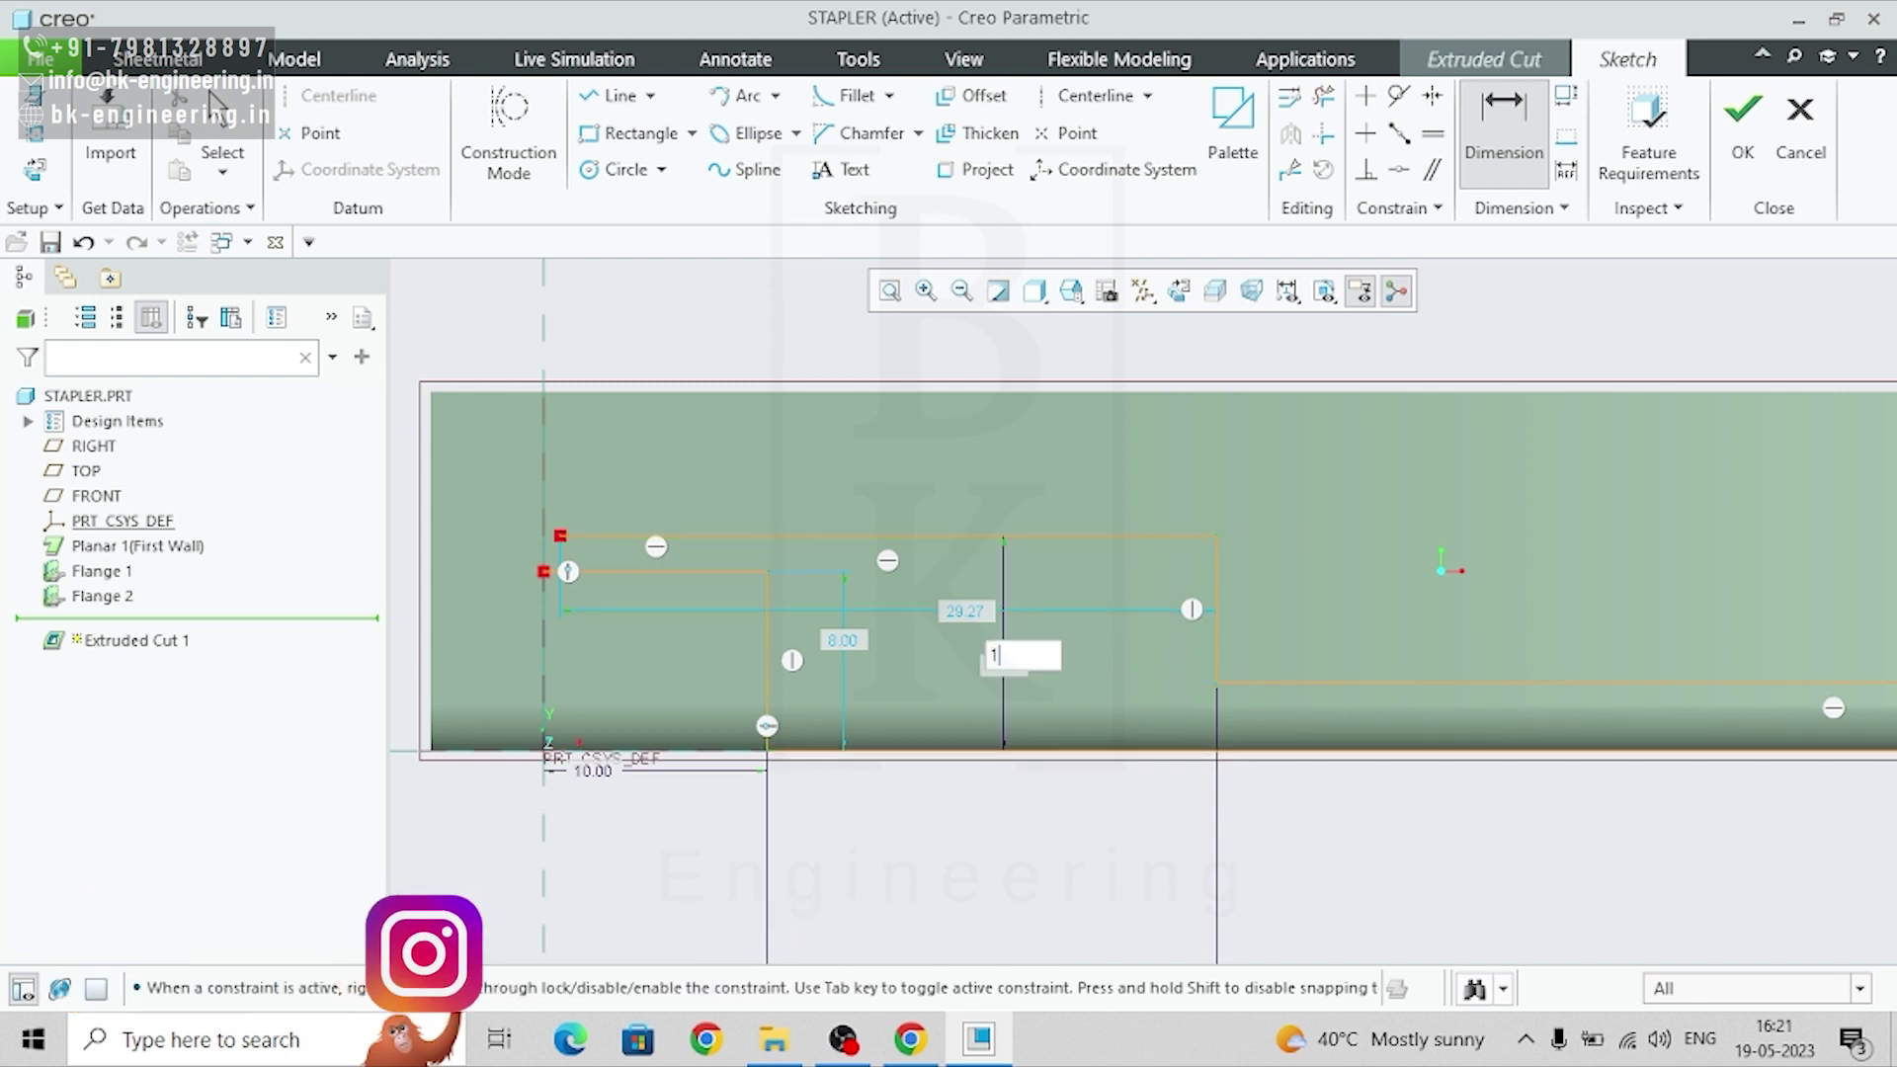
pyautogui.press('Return')
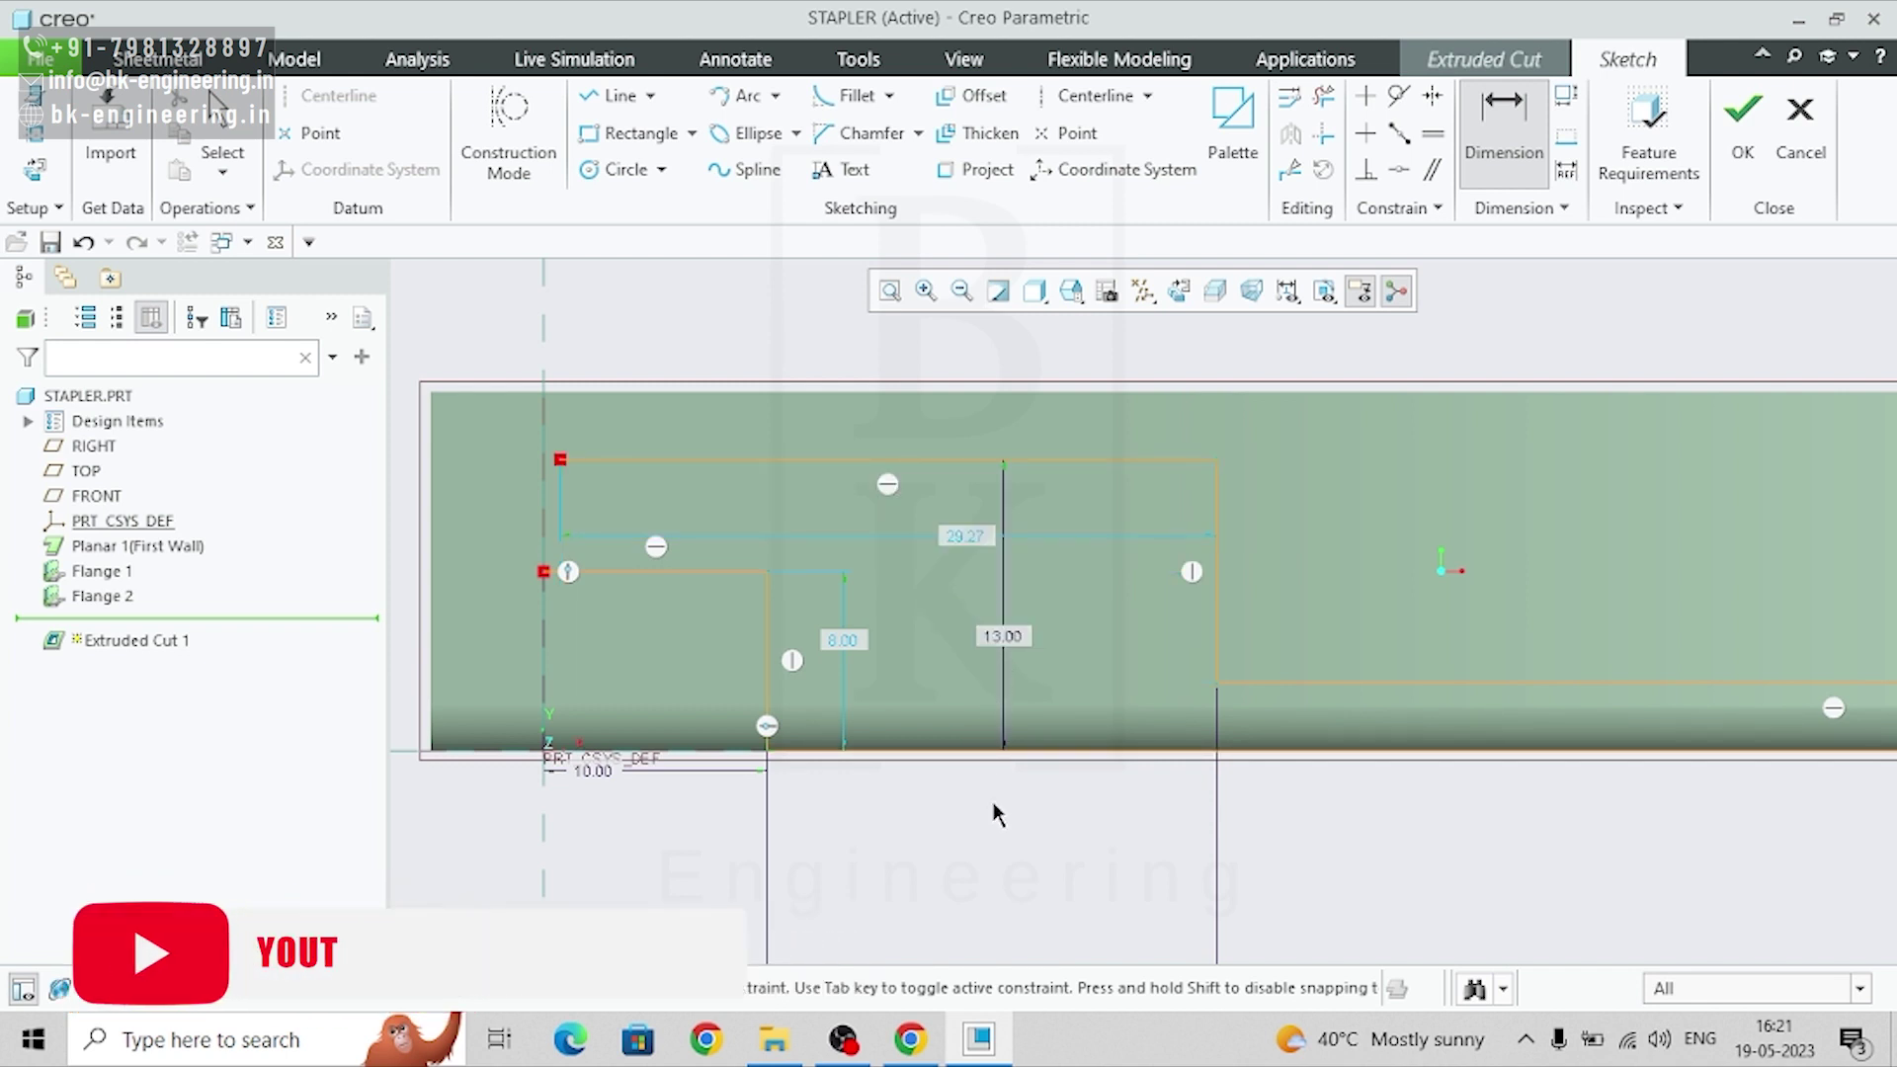
# - Sketch a small centre-and-ends arc inside the upper corner of the stepped profile and set its radius to 1
pyautogui.scroll(2, 993, 802)
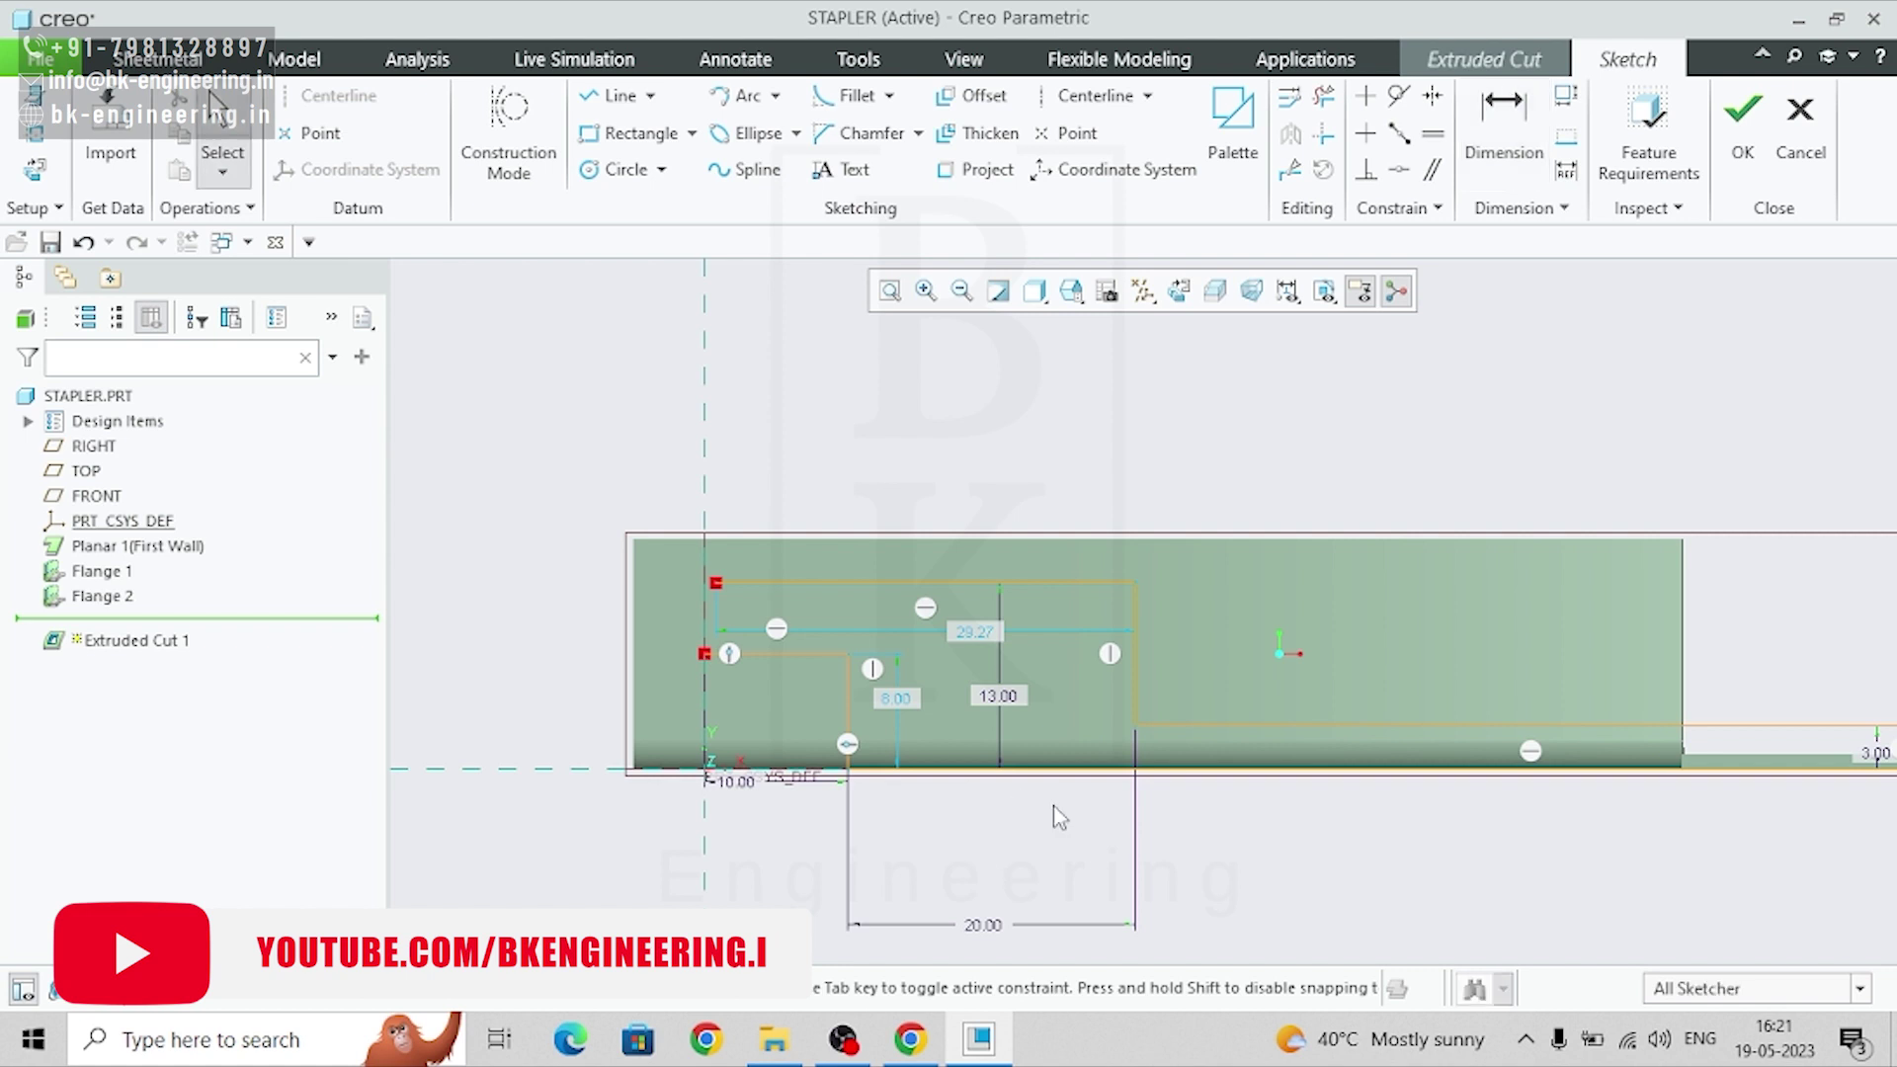
pyautogui.click(1008, 697)
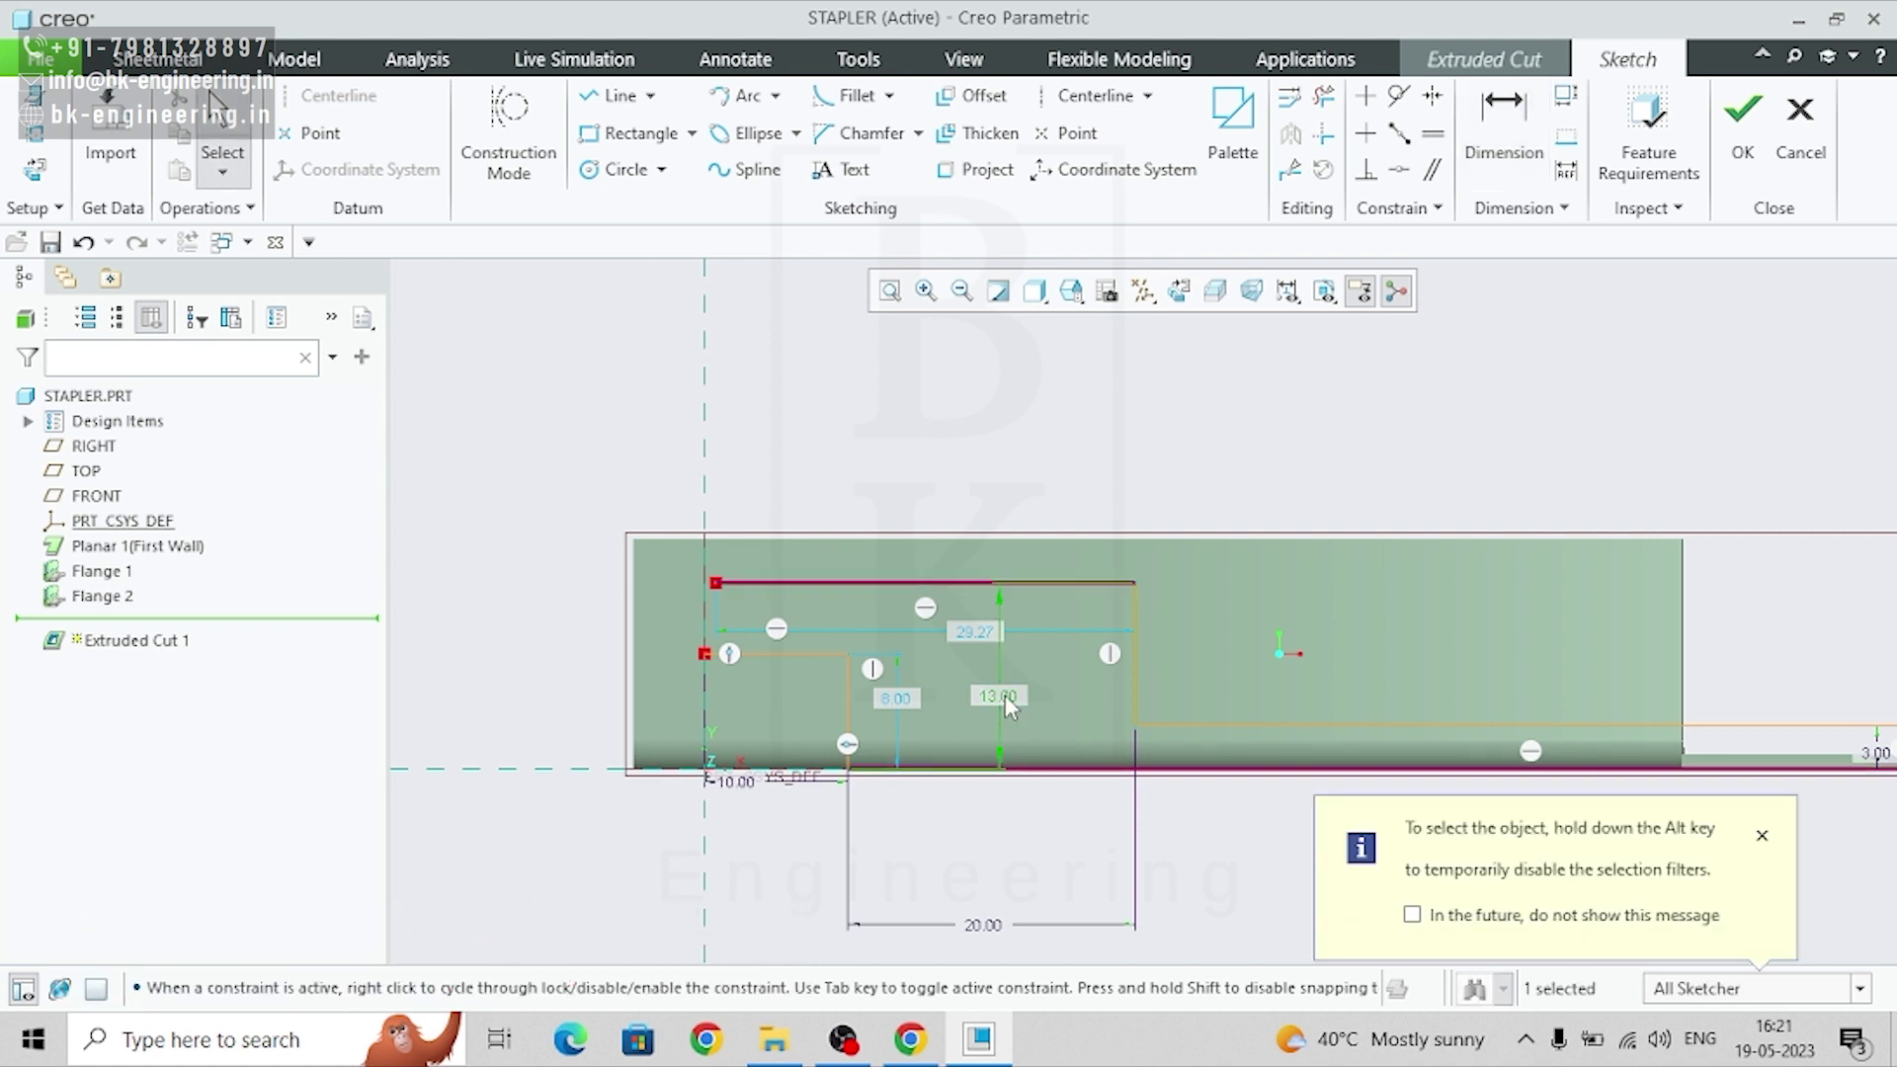
pyautogui.scroll(-1, 1184, 626)
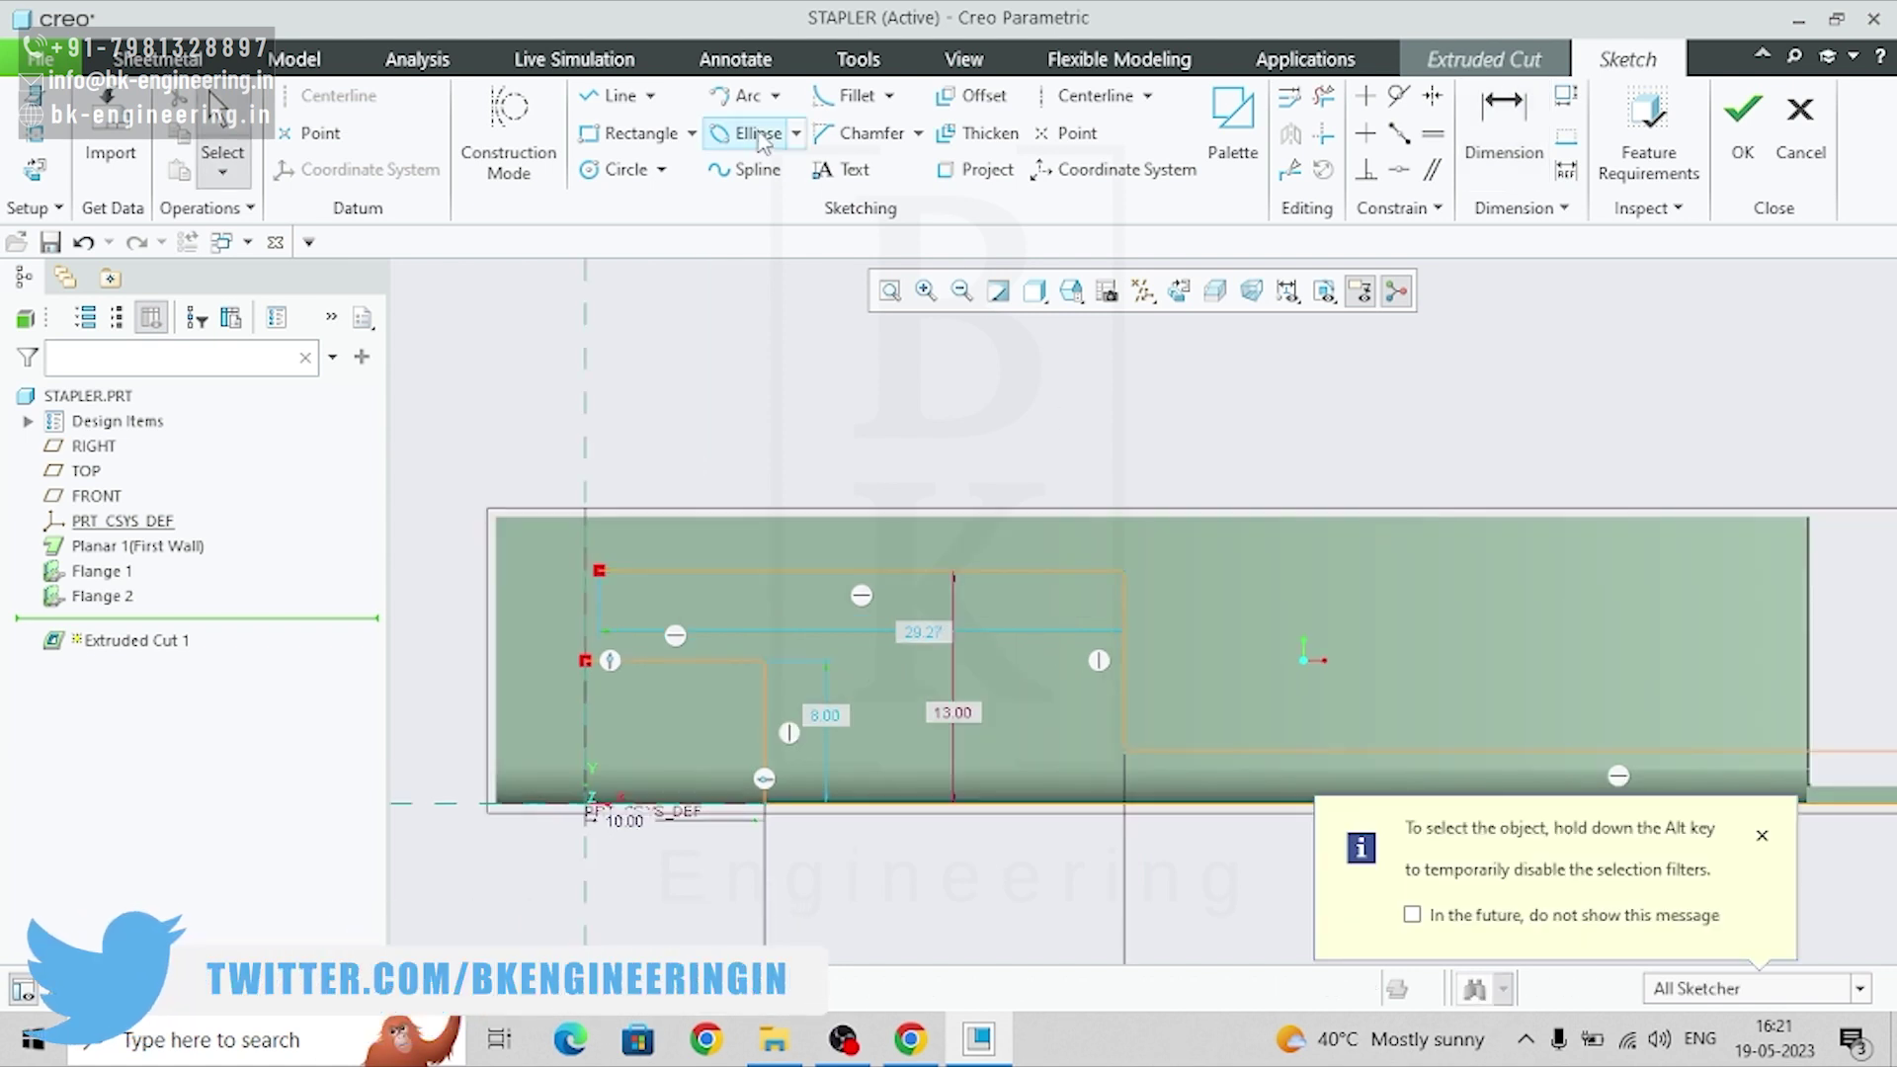
pyautogui.click(776, 96)
pyautogui.click(764, 161)
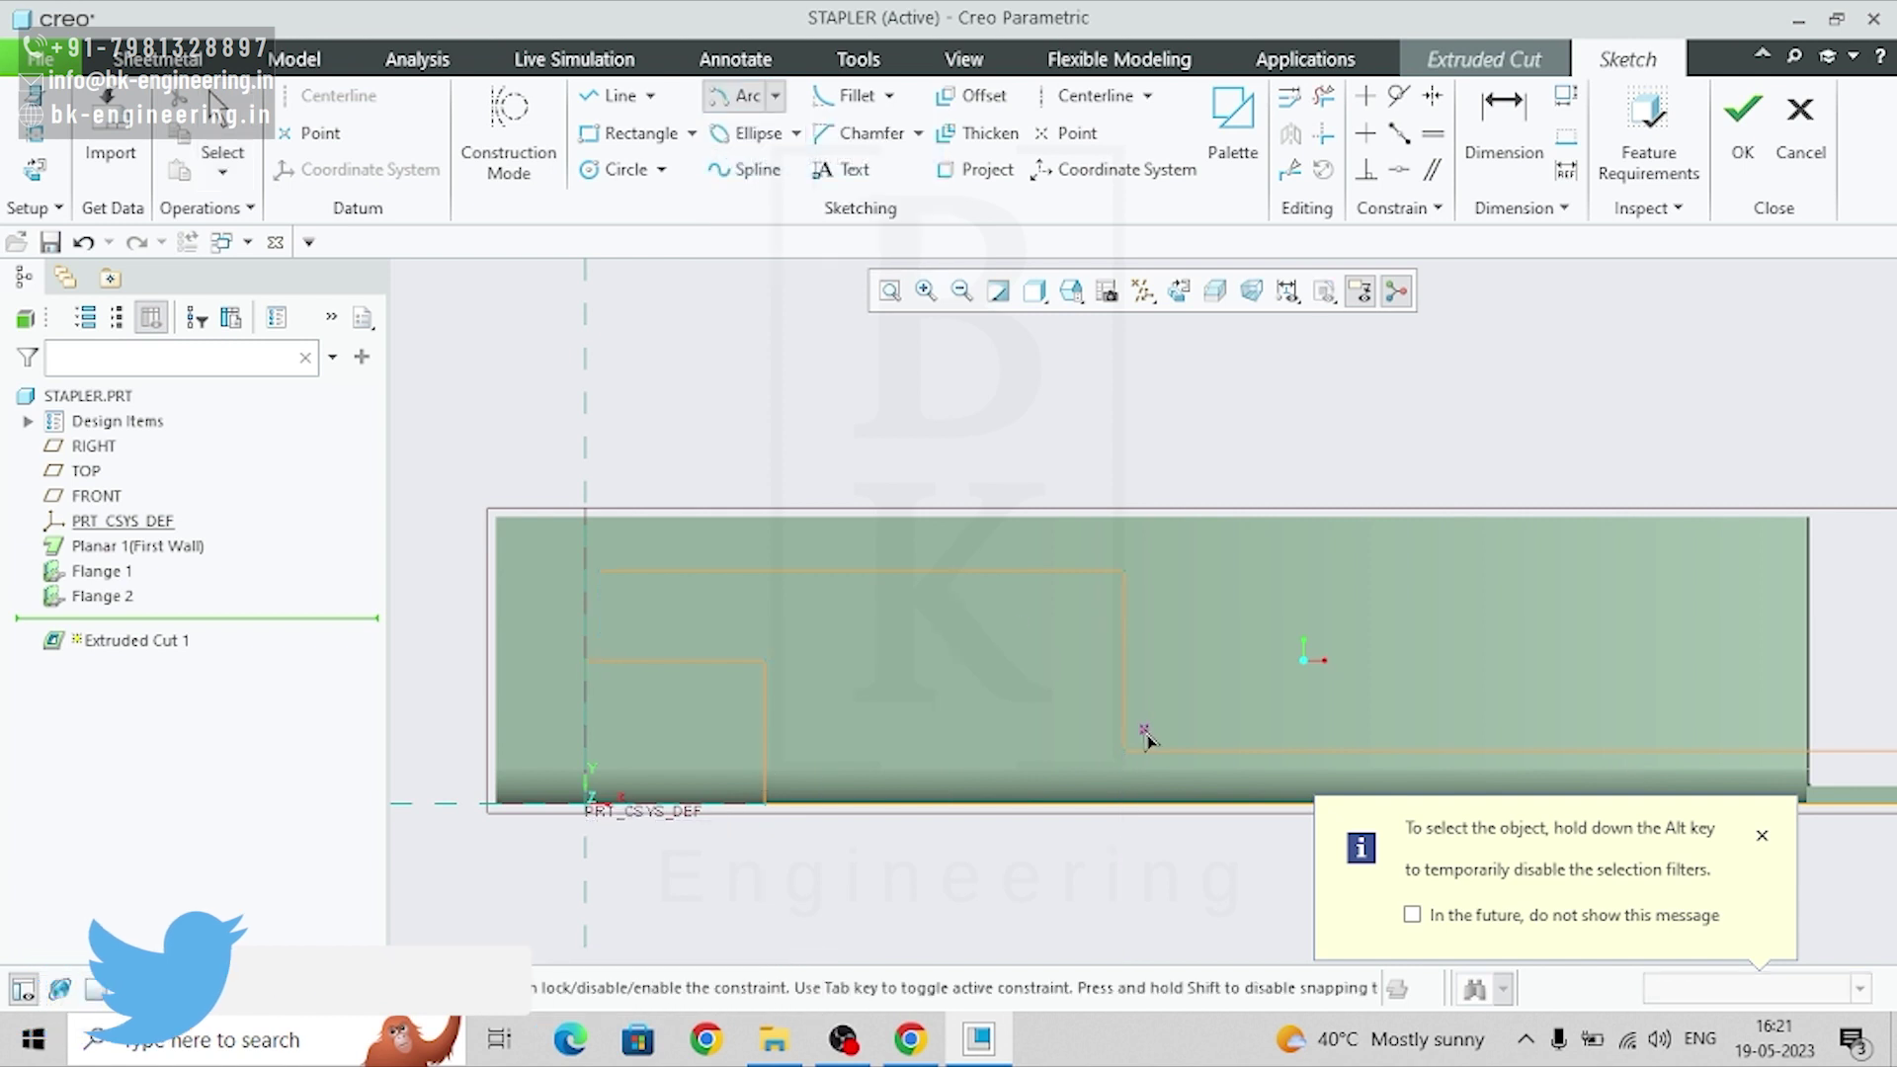
pyautogui.scroll(-2, 1143, 732)
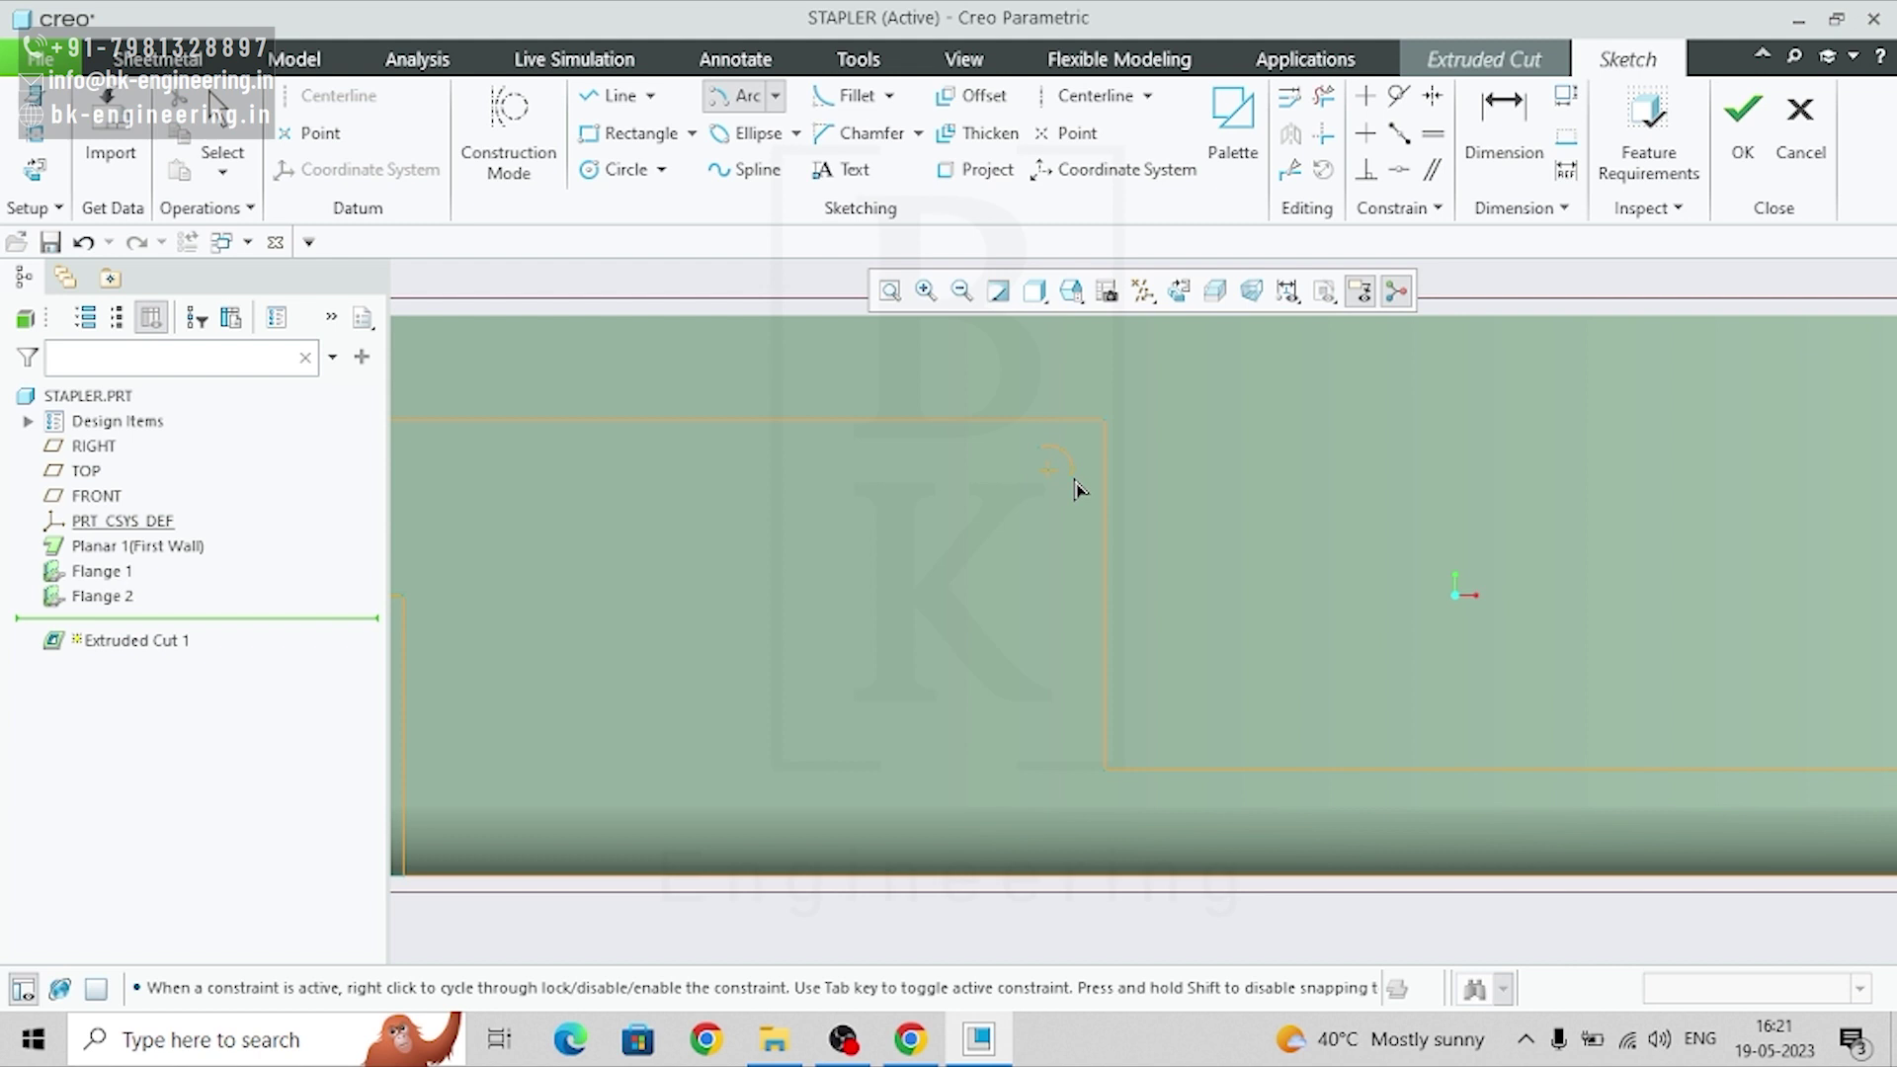
pyautogui.click(1087, 477)
pyautogui.middleClick(1107, 463)
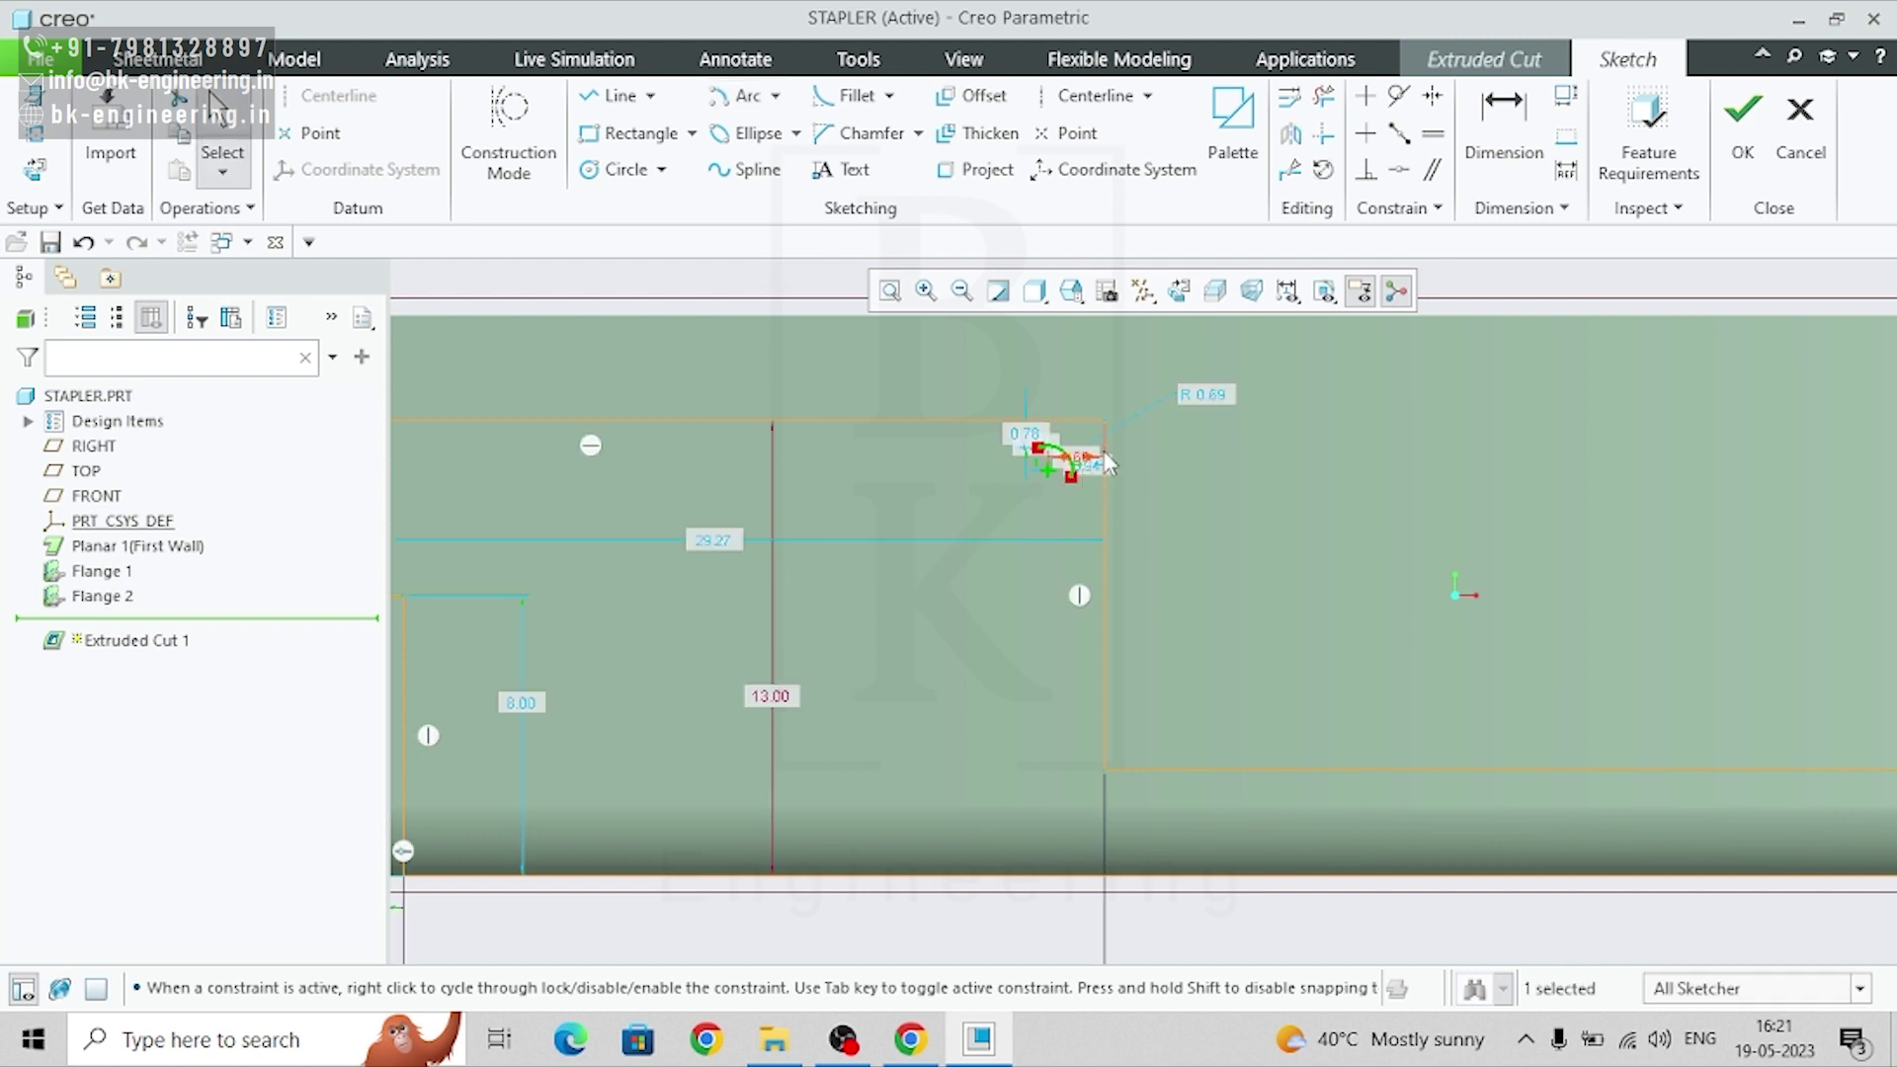
pyautogui.doubleClick(1199, 393)
pyautogui.write('1')
pyautogui.press('Return')
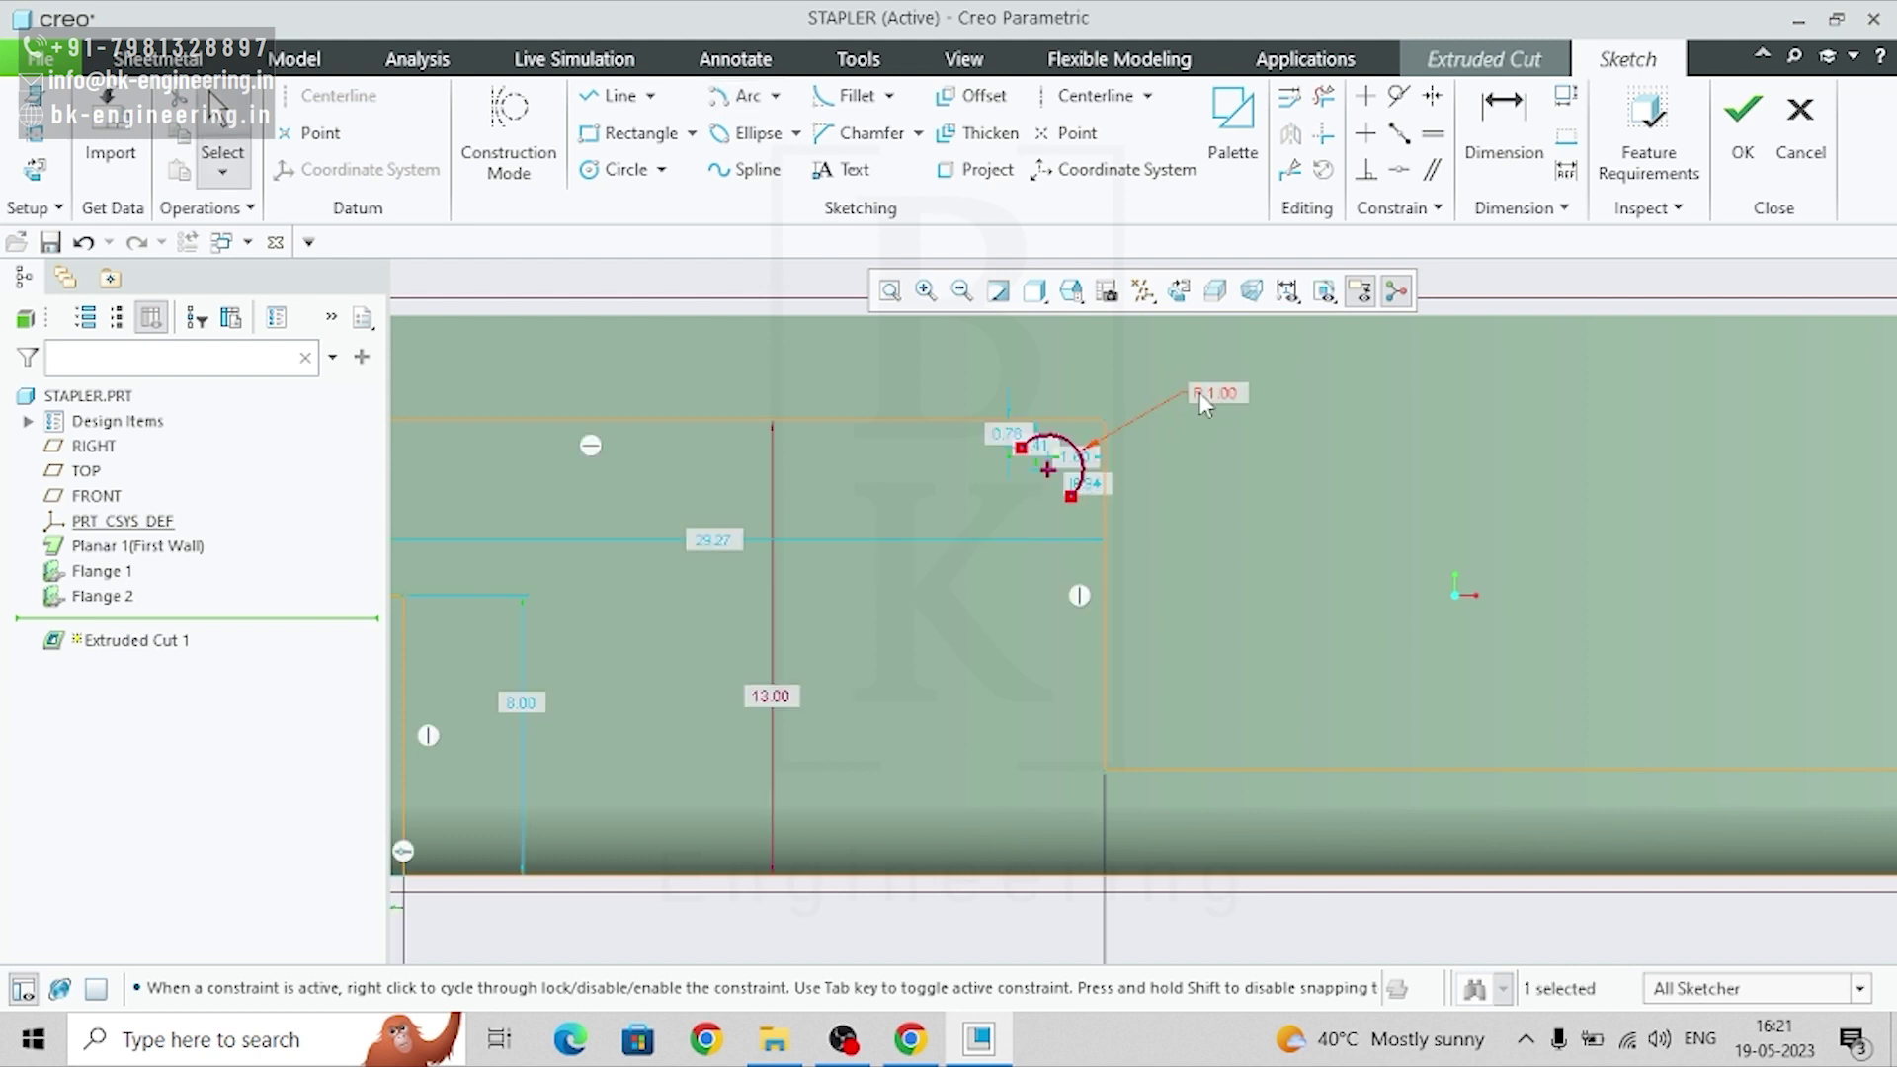
# - Make the 1 mm radius arc tangent to the upper horizontal line and the adjoining vertical line
pyautogui.scroll(-2, 1138, 539)
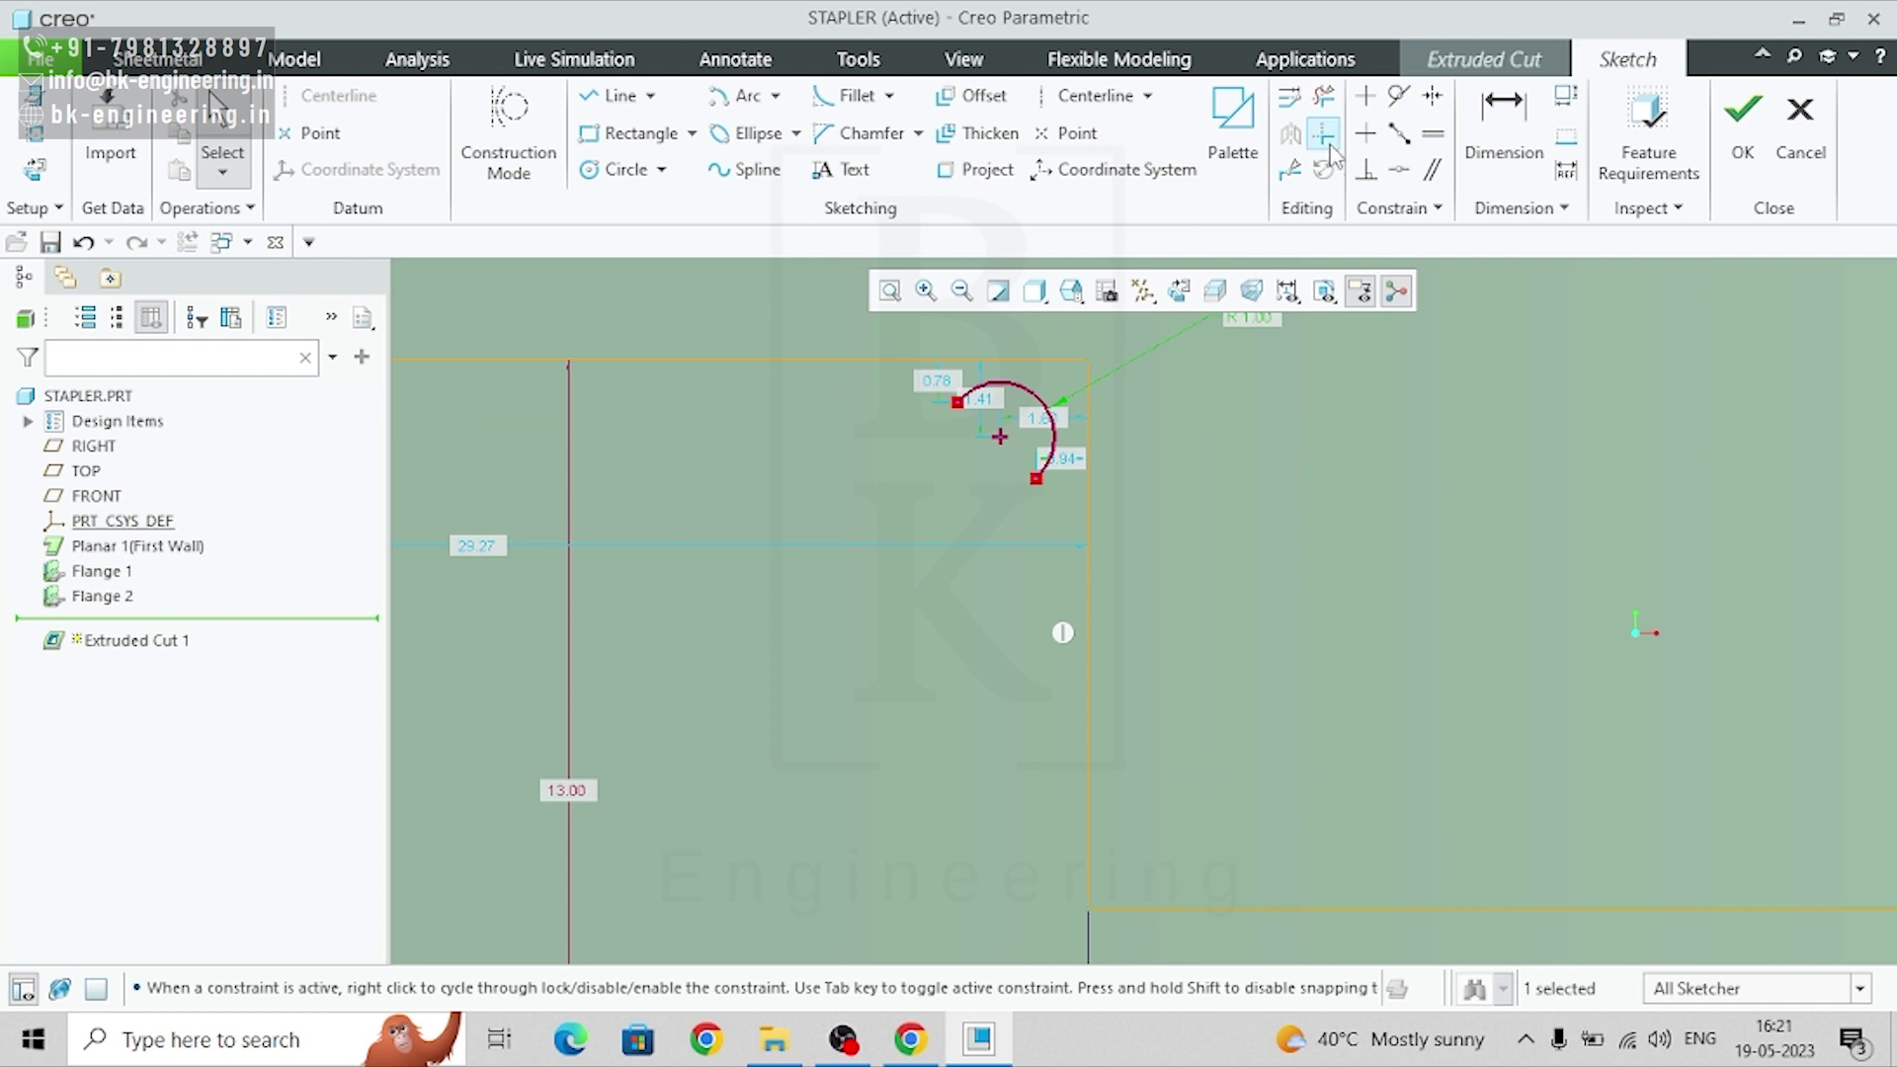
pyautogui.click(1401, 97)
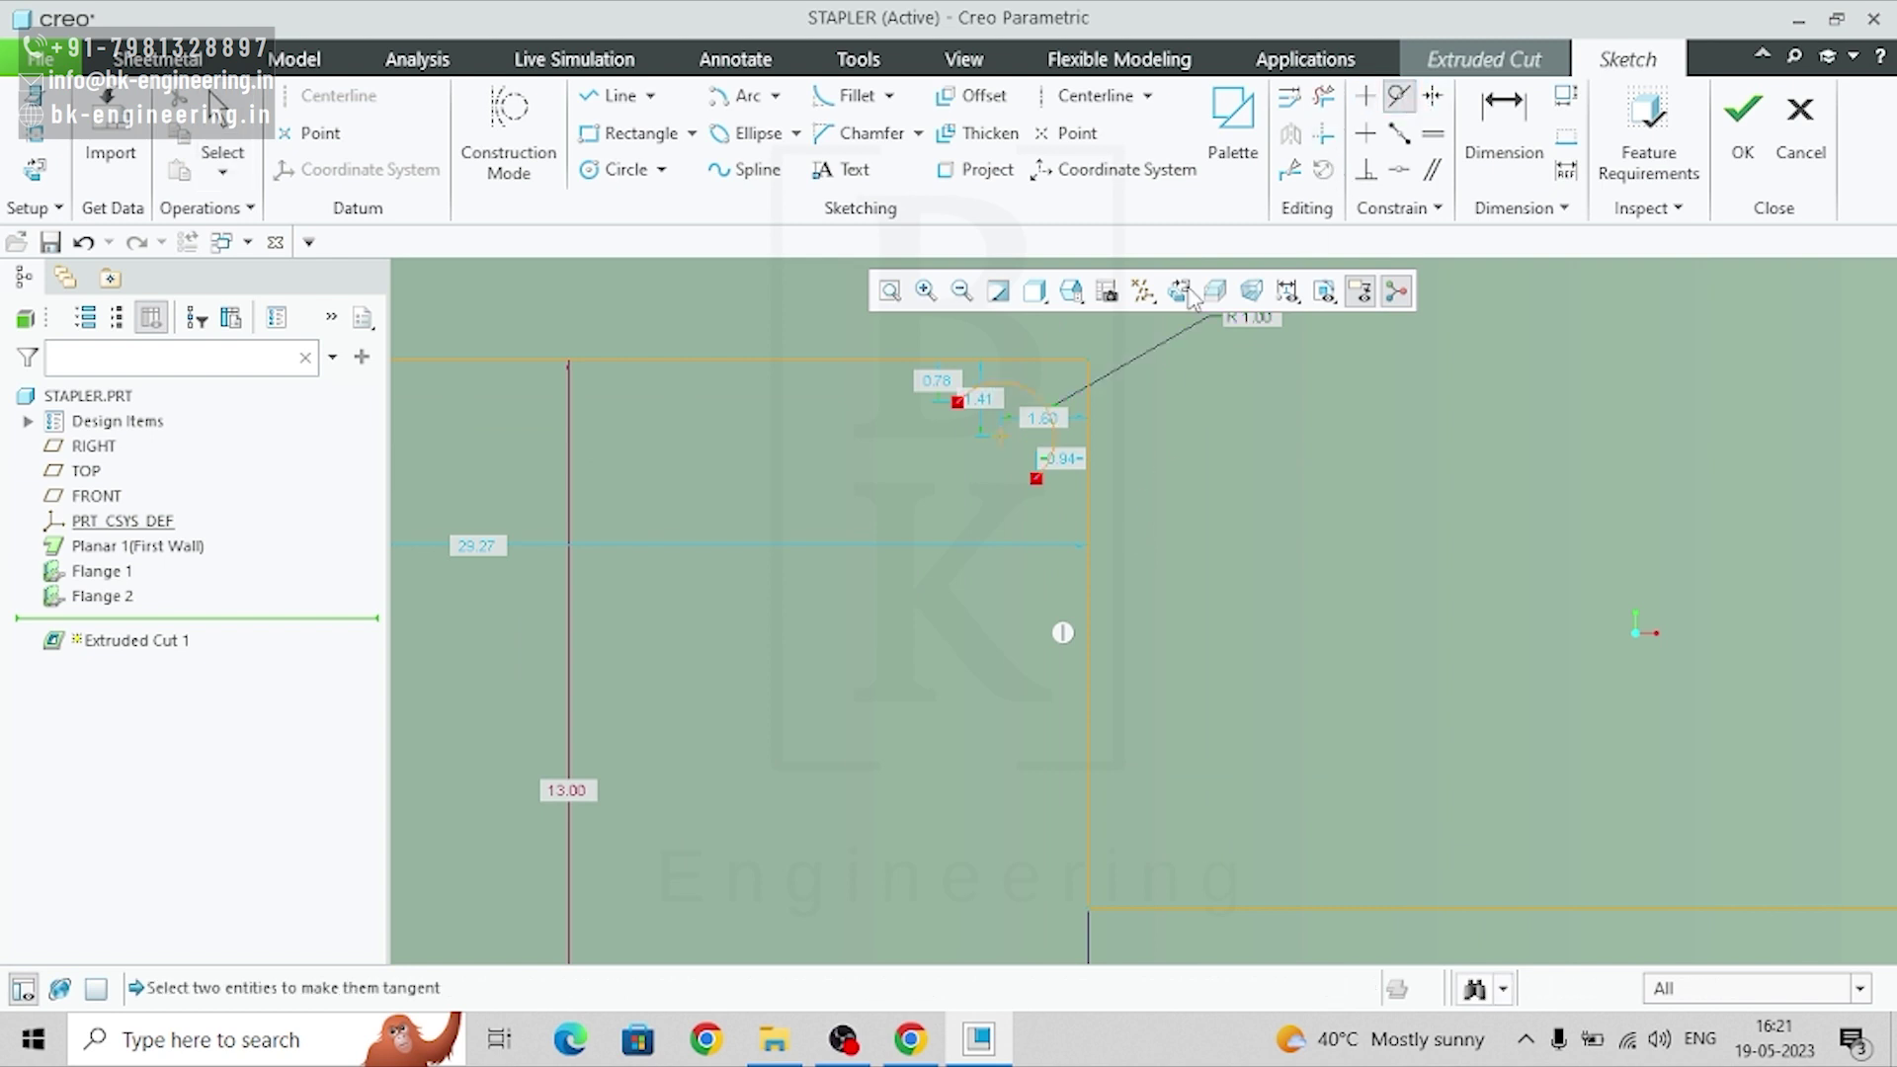
pyautogui.click(1024, 397)
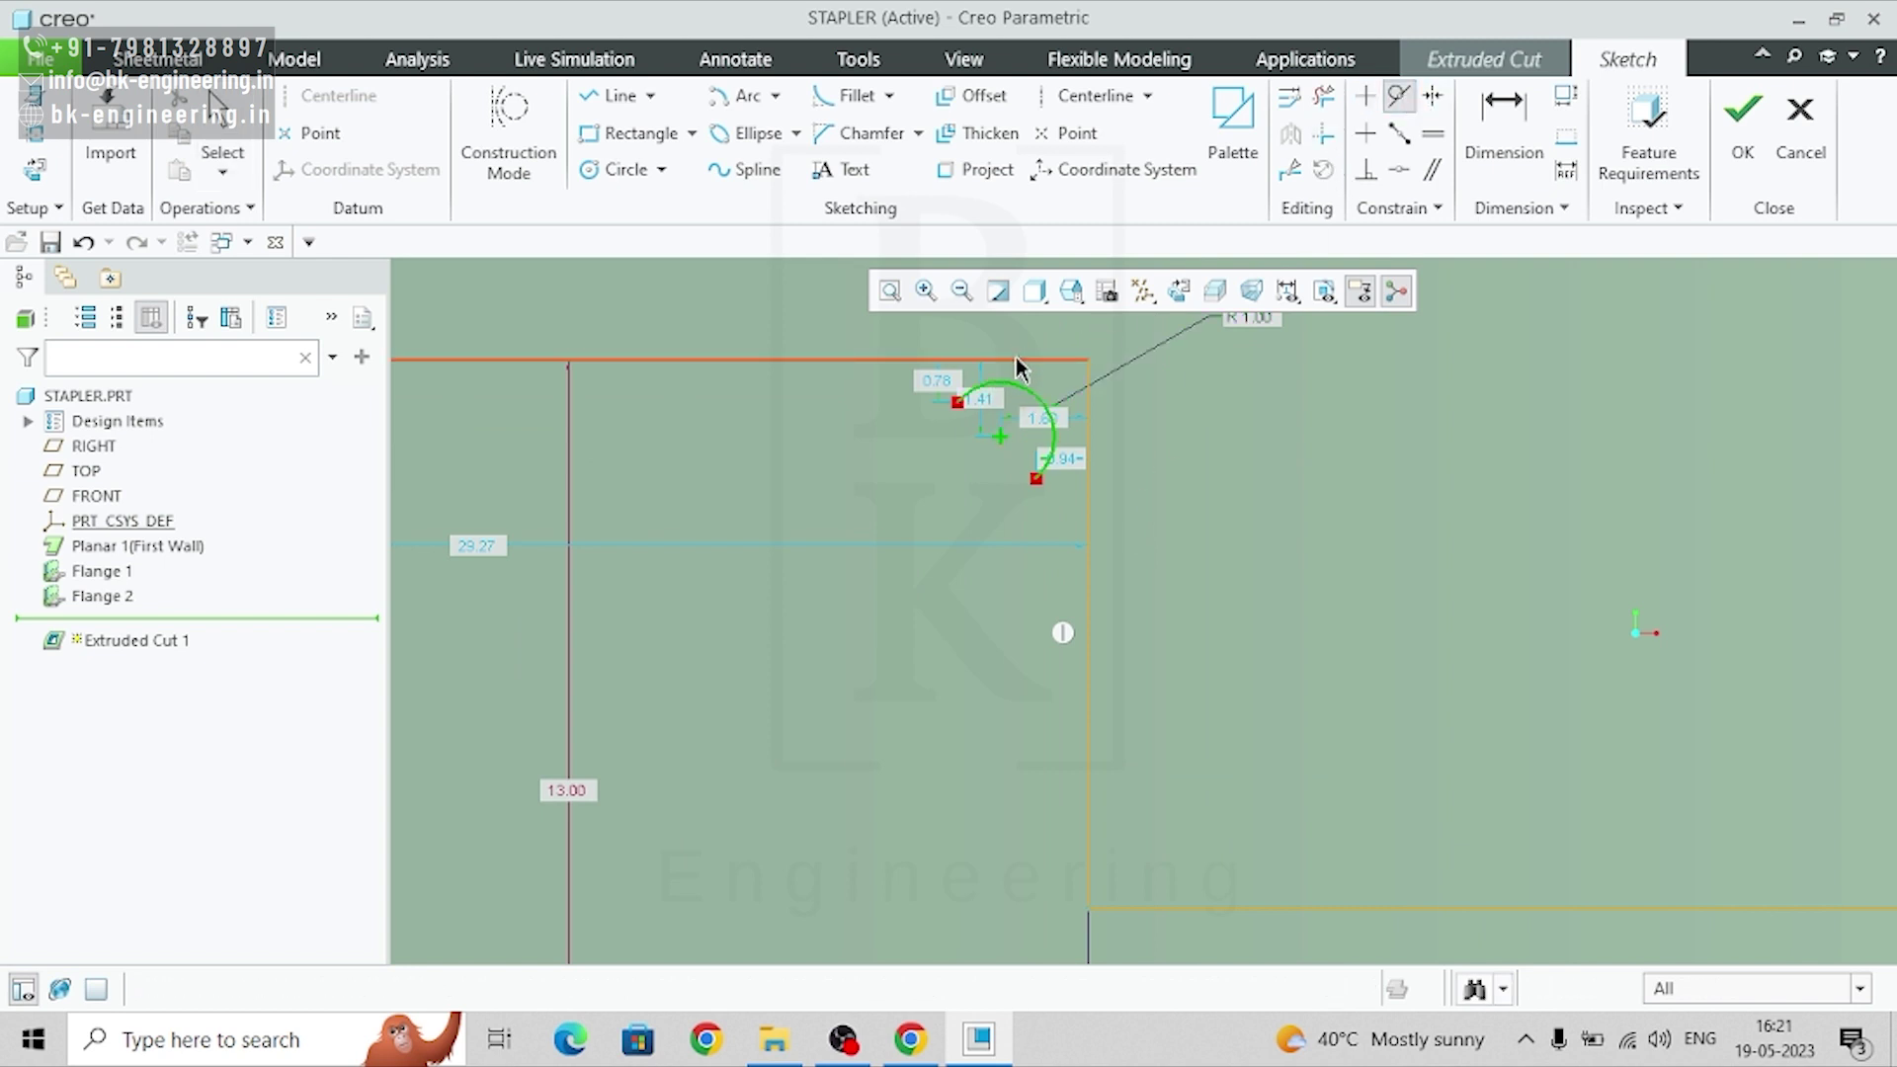
pyautogui.click(1018, 365)
pyautogui.click(1063, 438)
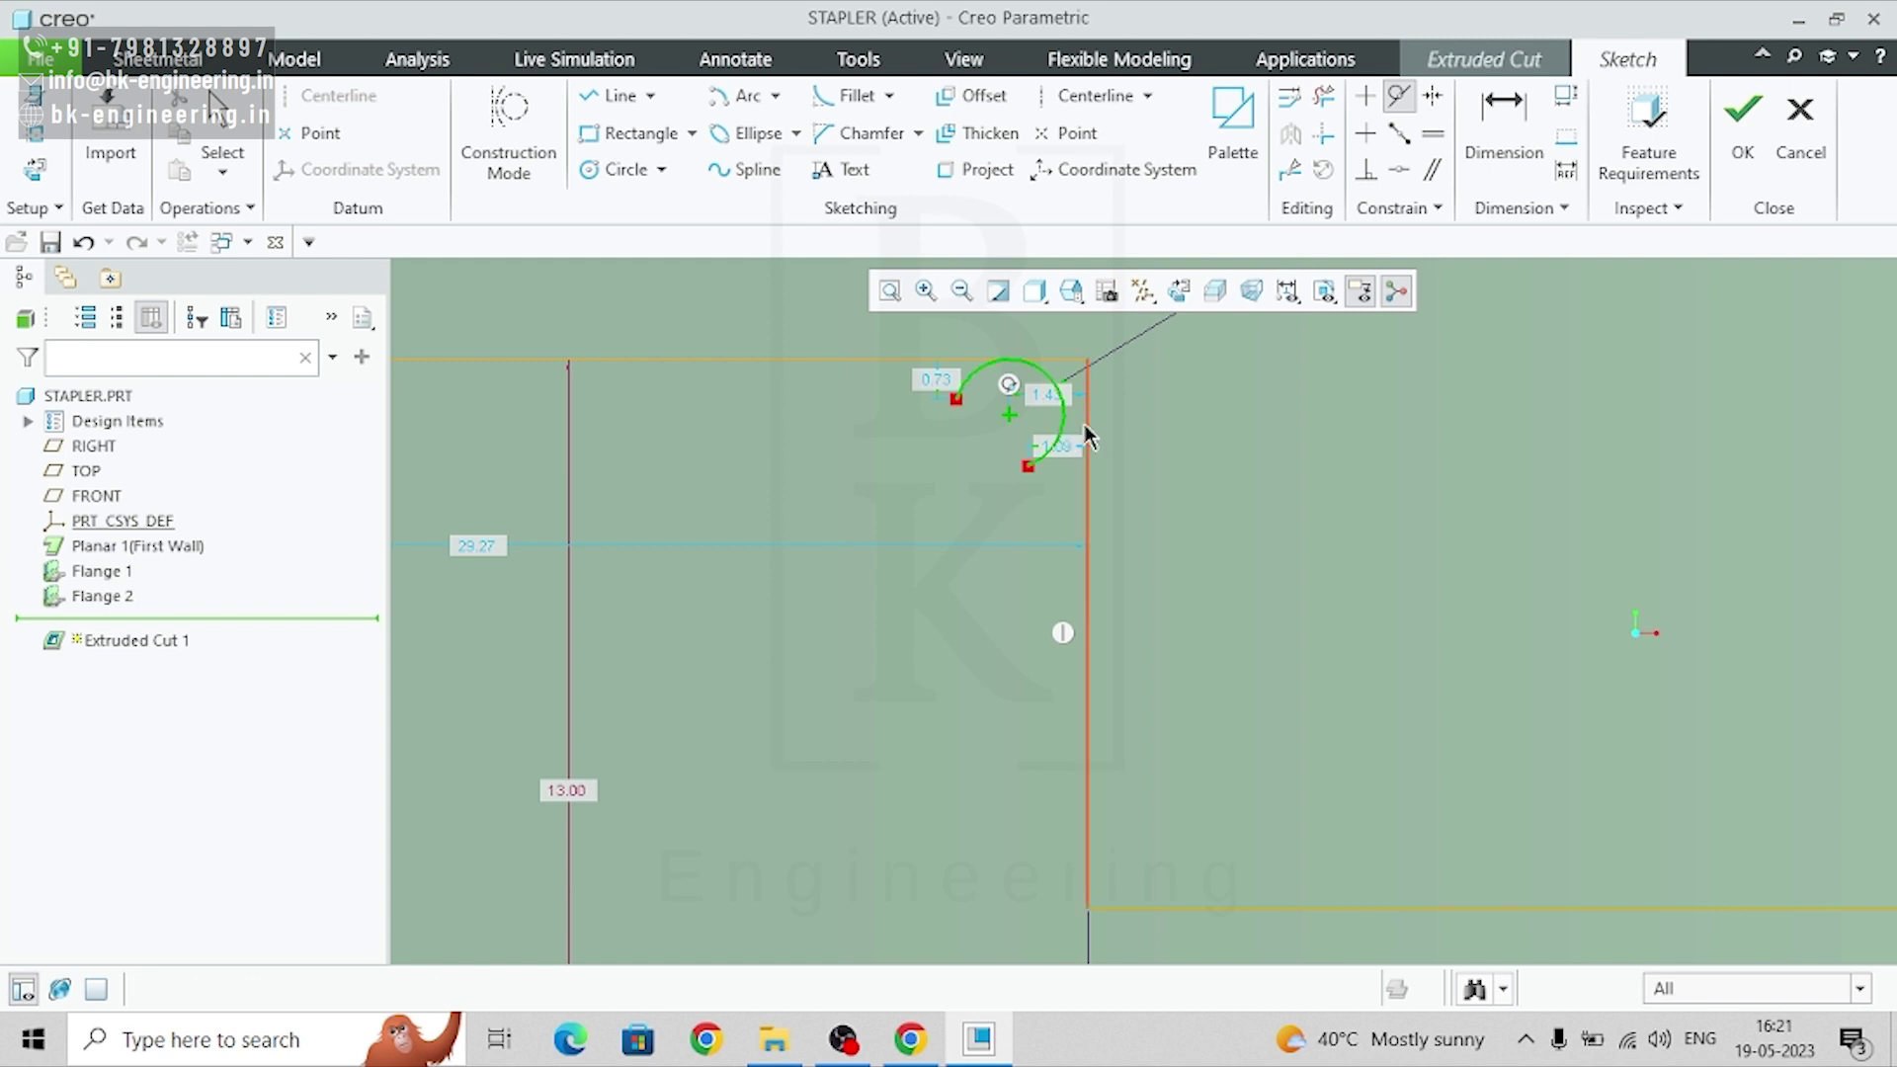
pyautogui.click(1087, 438)
pyautogui.scroll(-3, 1170, 573)
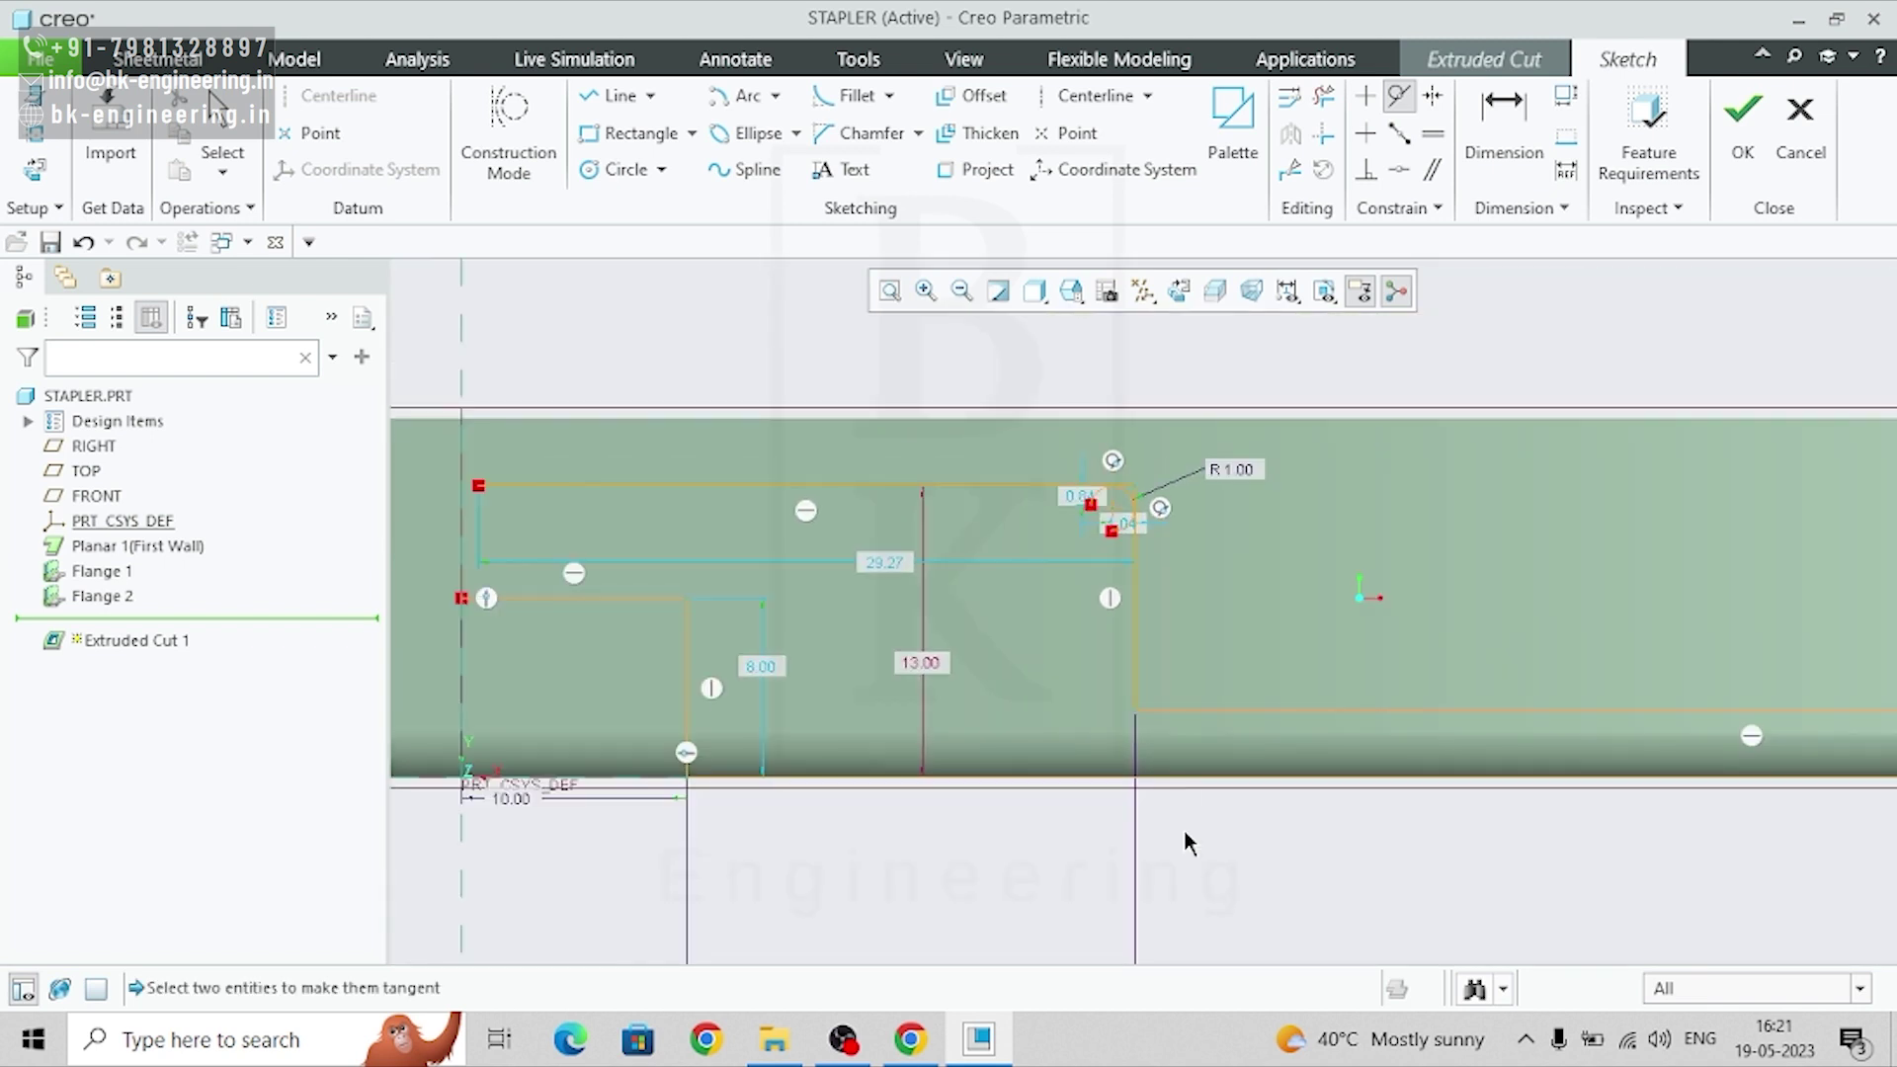
# - Sketch an arc inside the lower corner where the vertical line meets the long strip line and set its radius to 3.5
pyautogui.scroll(2, 1178, 774)
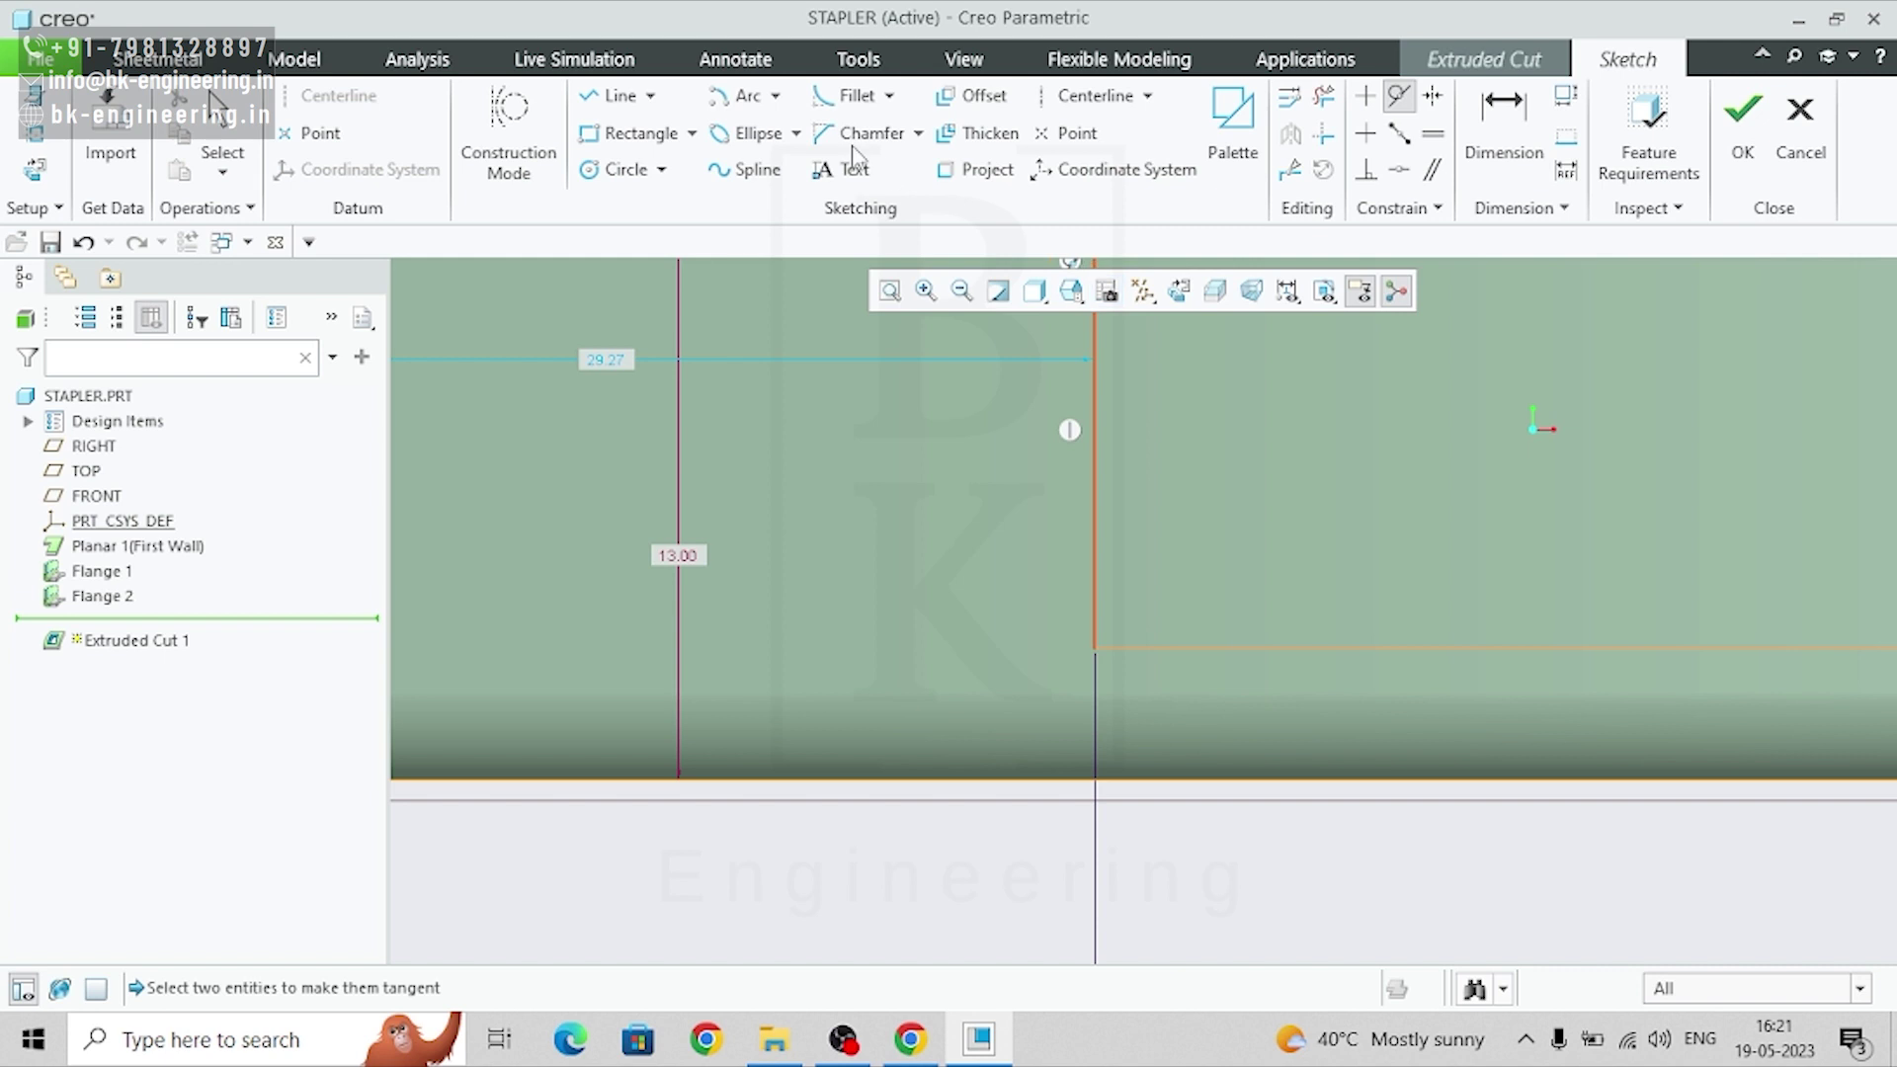
pyautogui.click(743, 105)
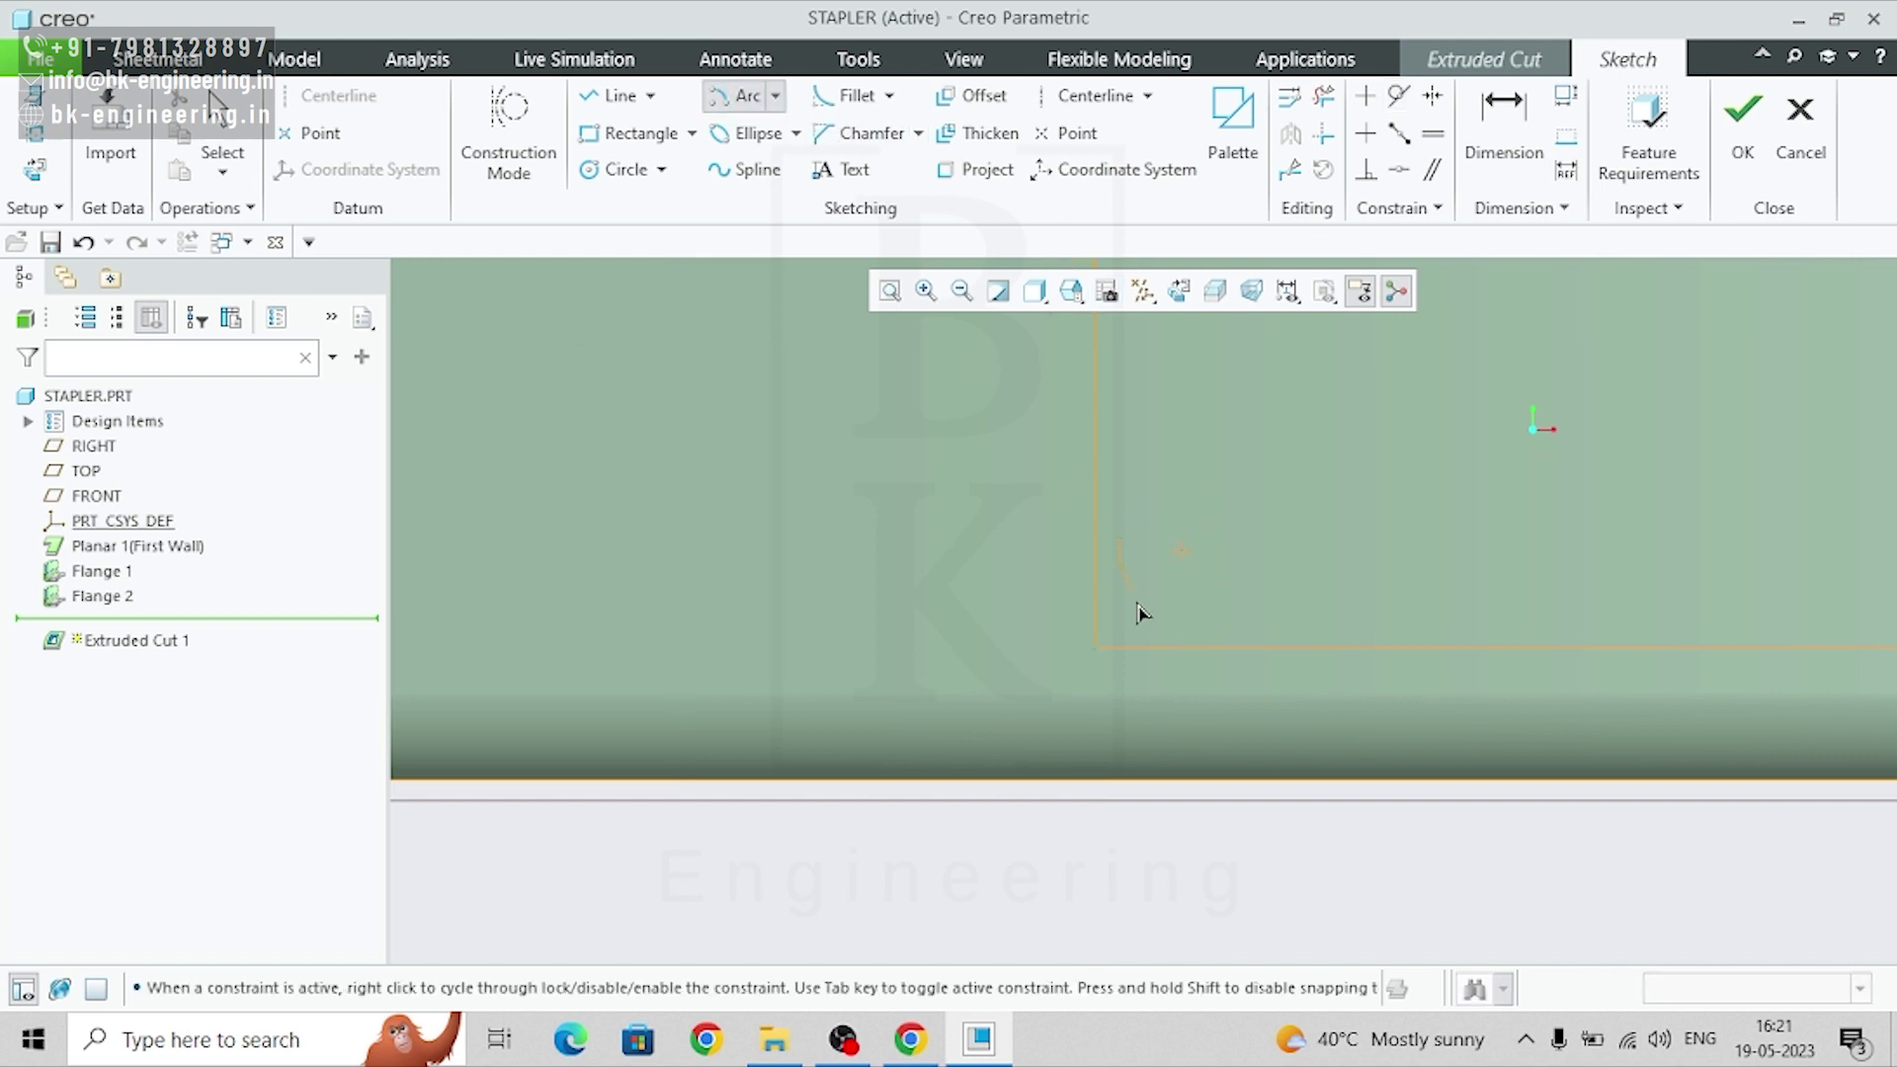
pyautogui.middleClick(1251, 591)
pyautogui.doubleClick(965, 674)
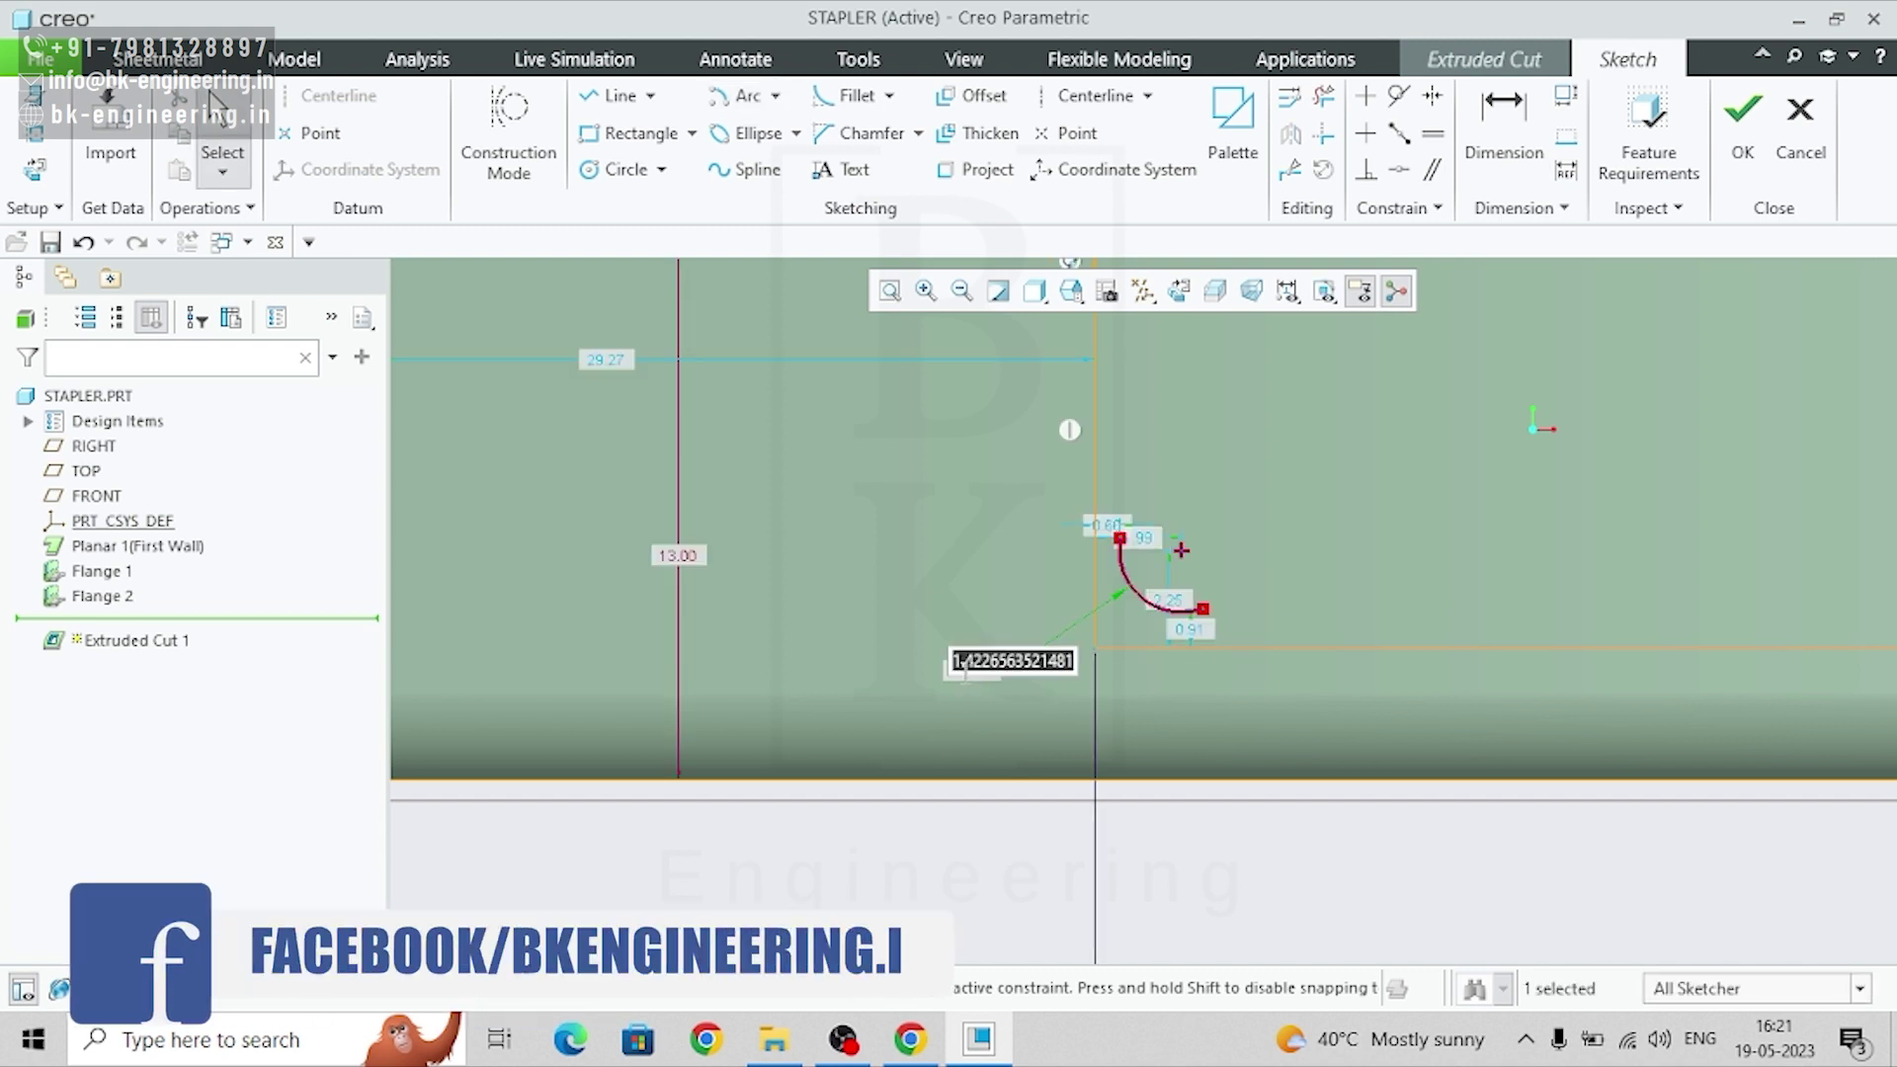
pyautogui.write('3.5')
pyautogui.press('Return')
pyautogui.scroll(-3, 963, 672)
pyautogui.scroll(-2, 963, 672)
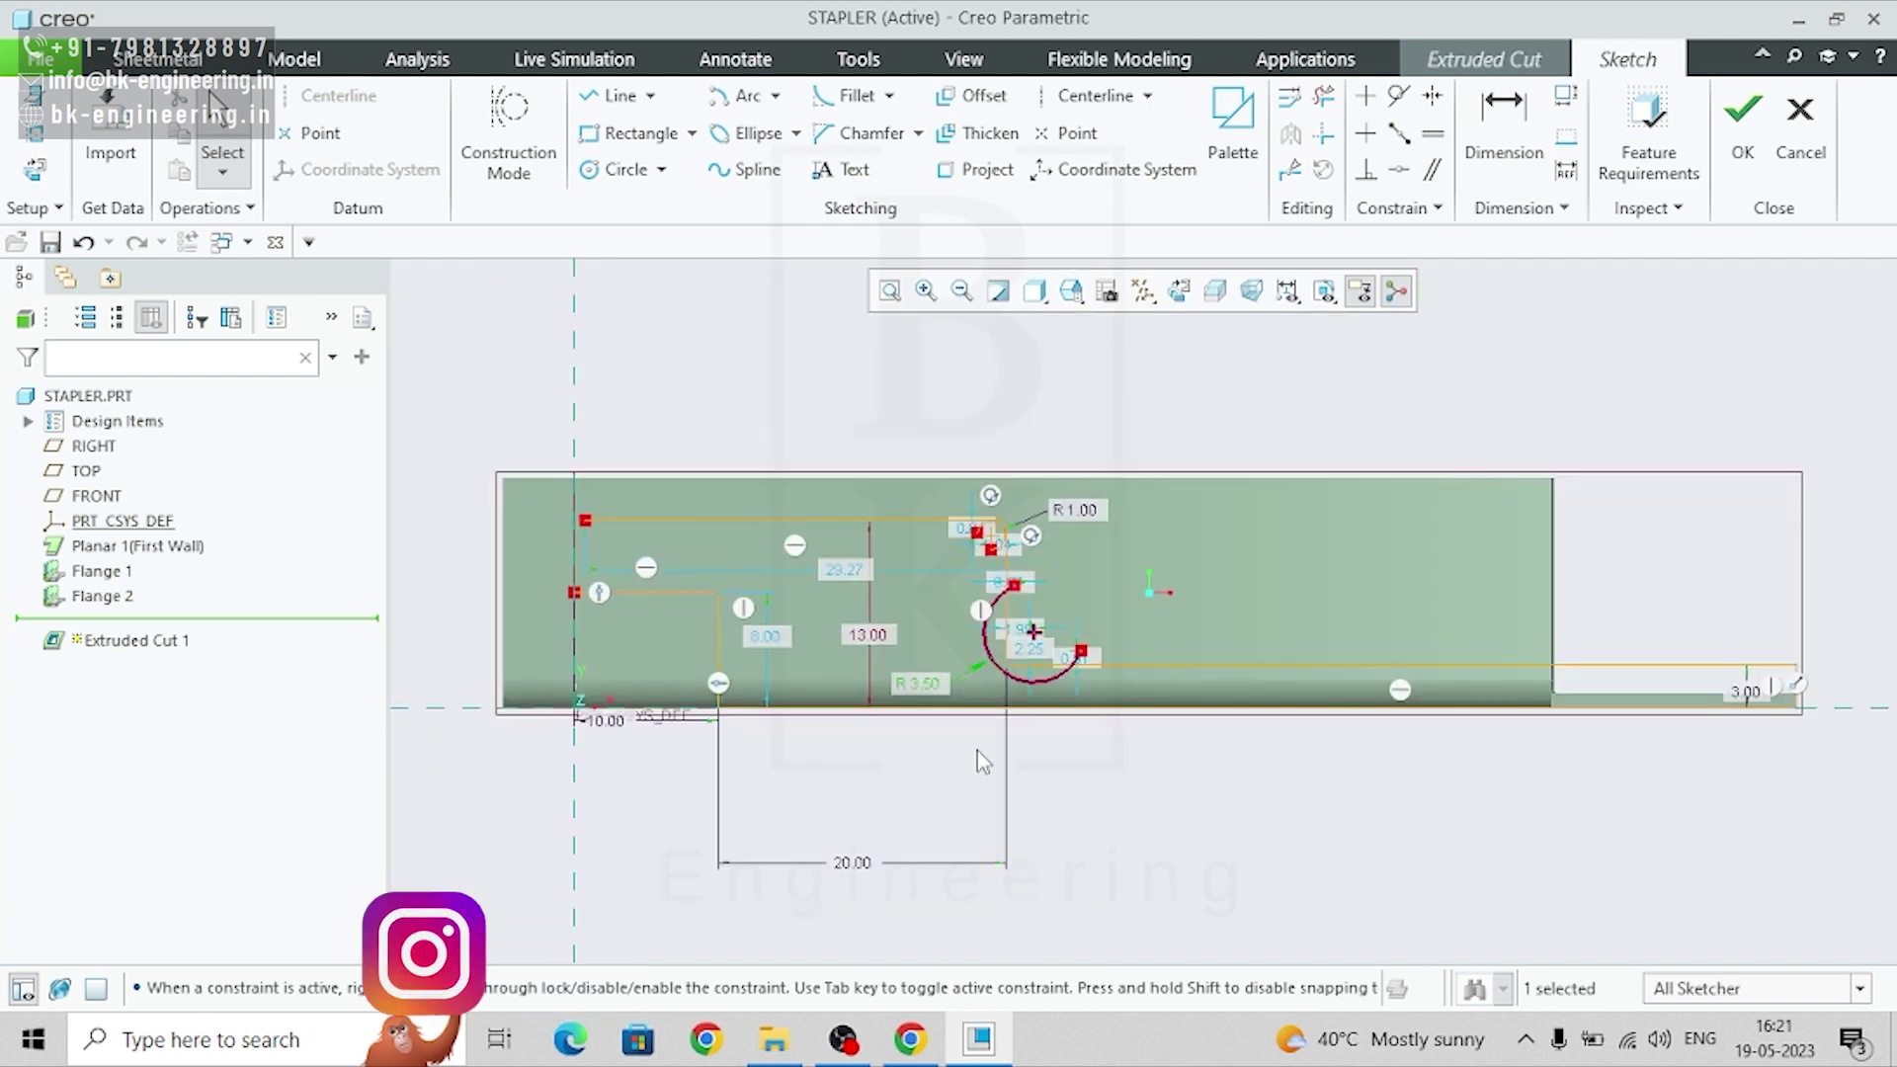
# - Make the 3.5 mm radius arc tangent to the vertical line and the long horizontal strip line
pyautogui.scroll(4, 972, 751)
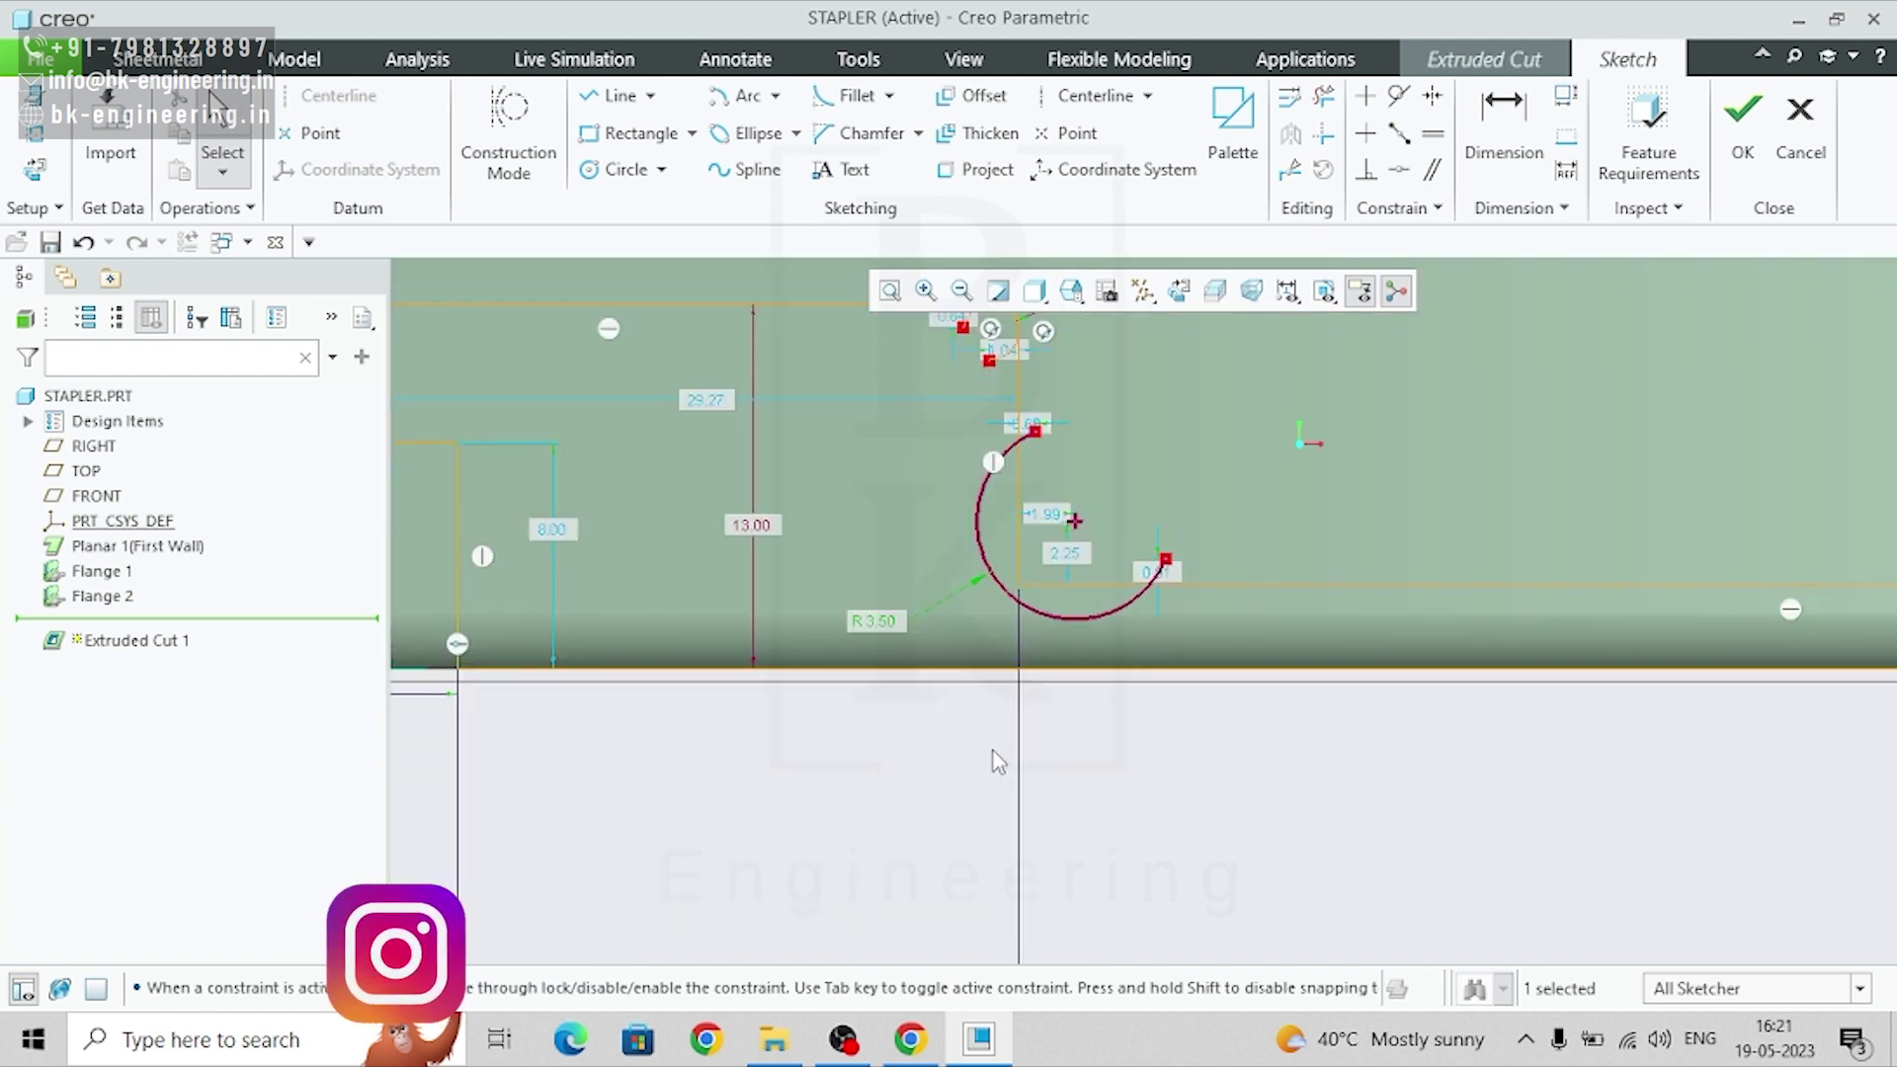
pyautogui.click(1398, 95)
pyautogui.click(1022, 465)
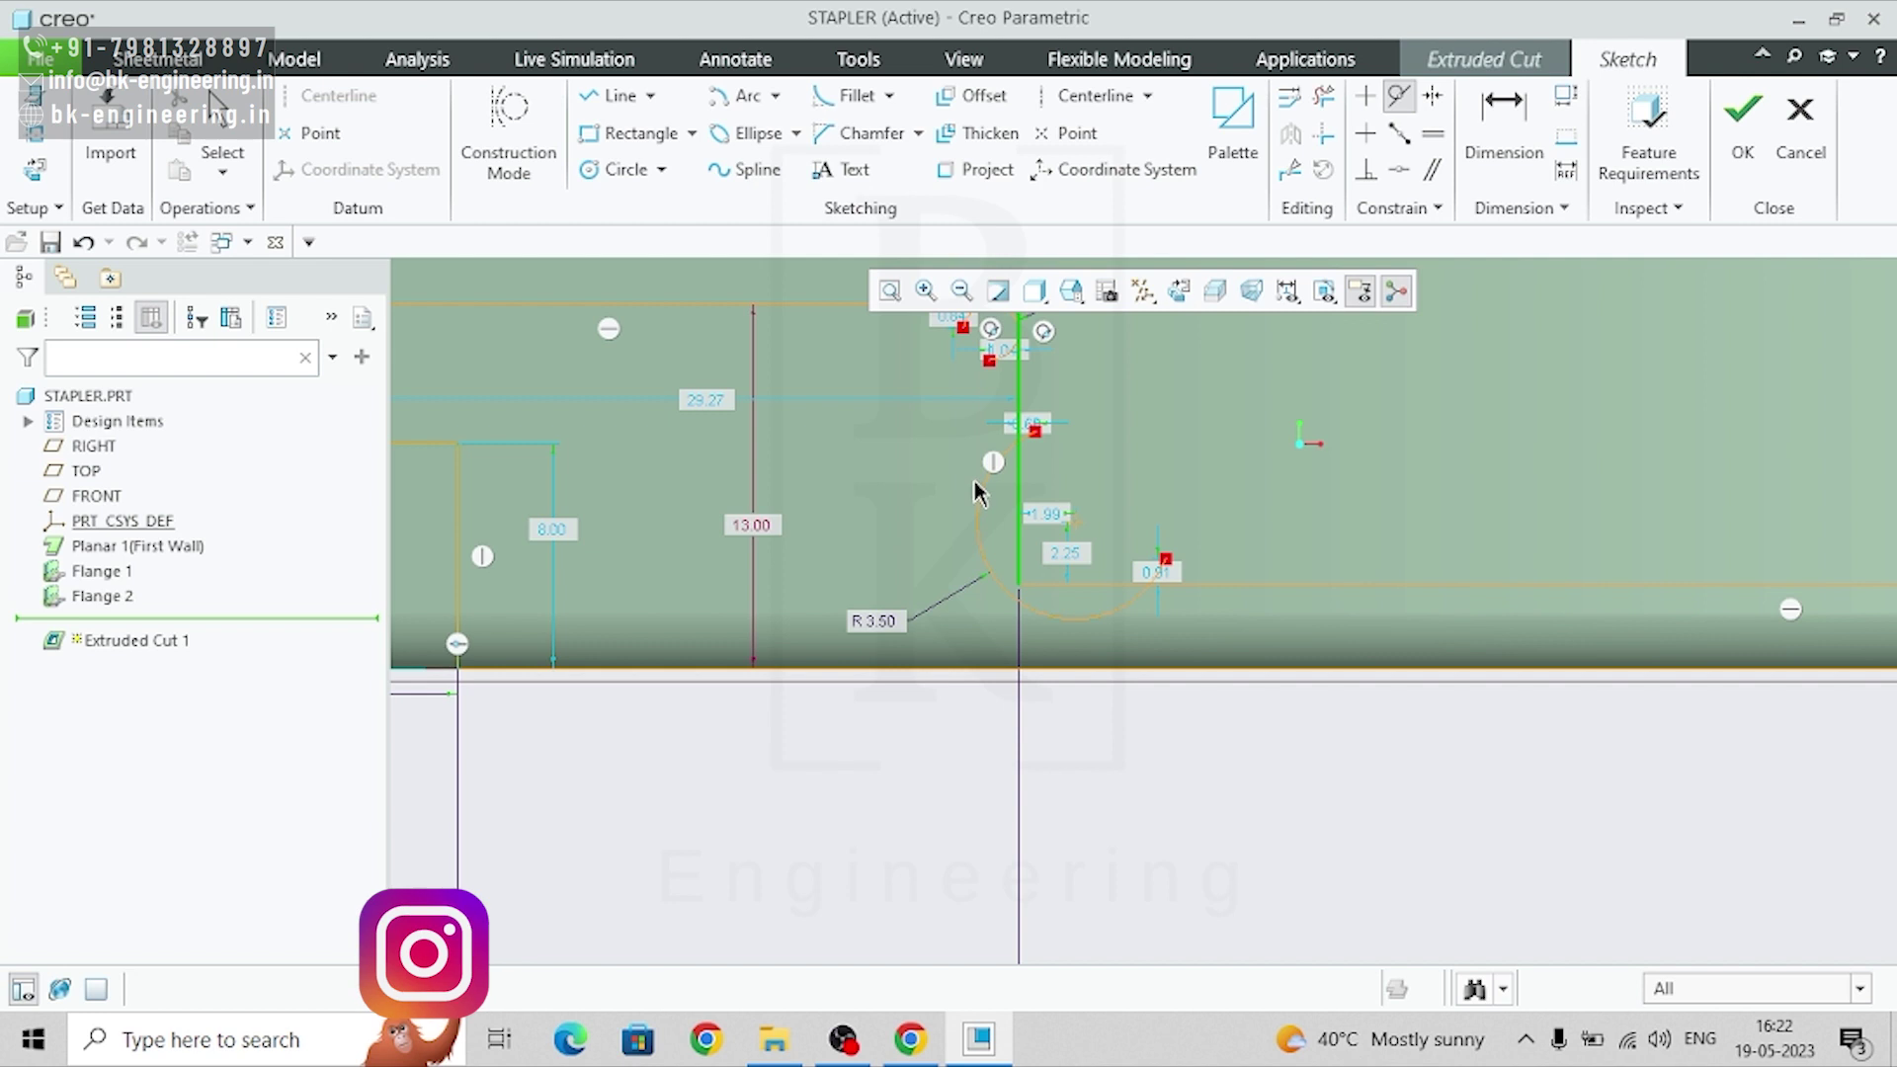
pyautogui.click(991, 500)
pyautogui.click(1143, 606)
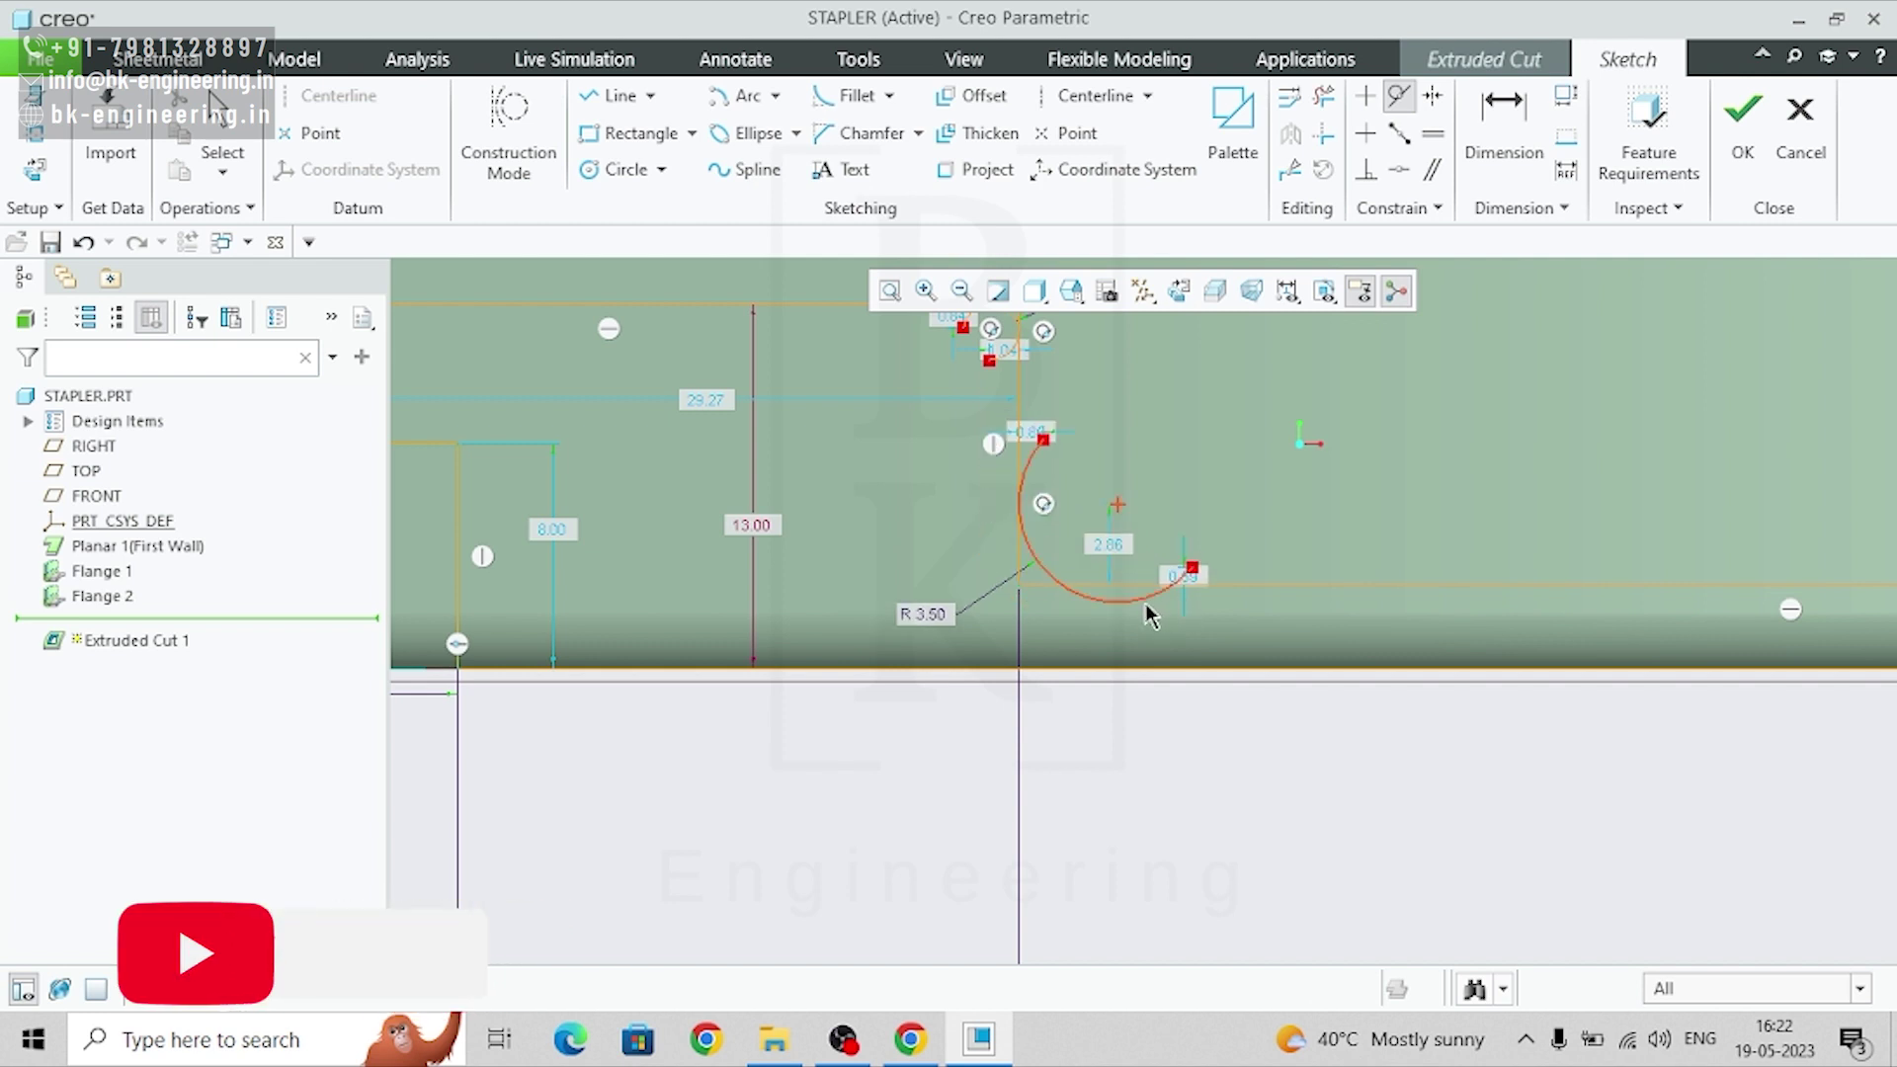
pyautogui.click(1239, 593)
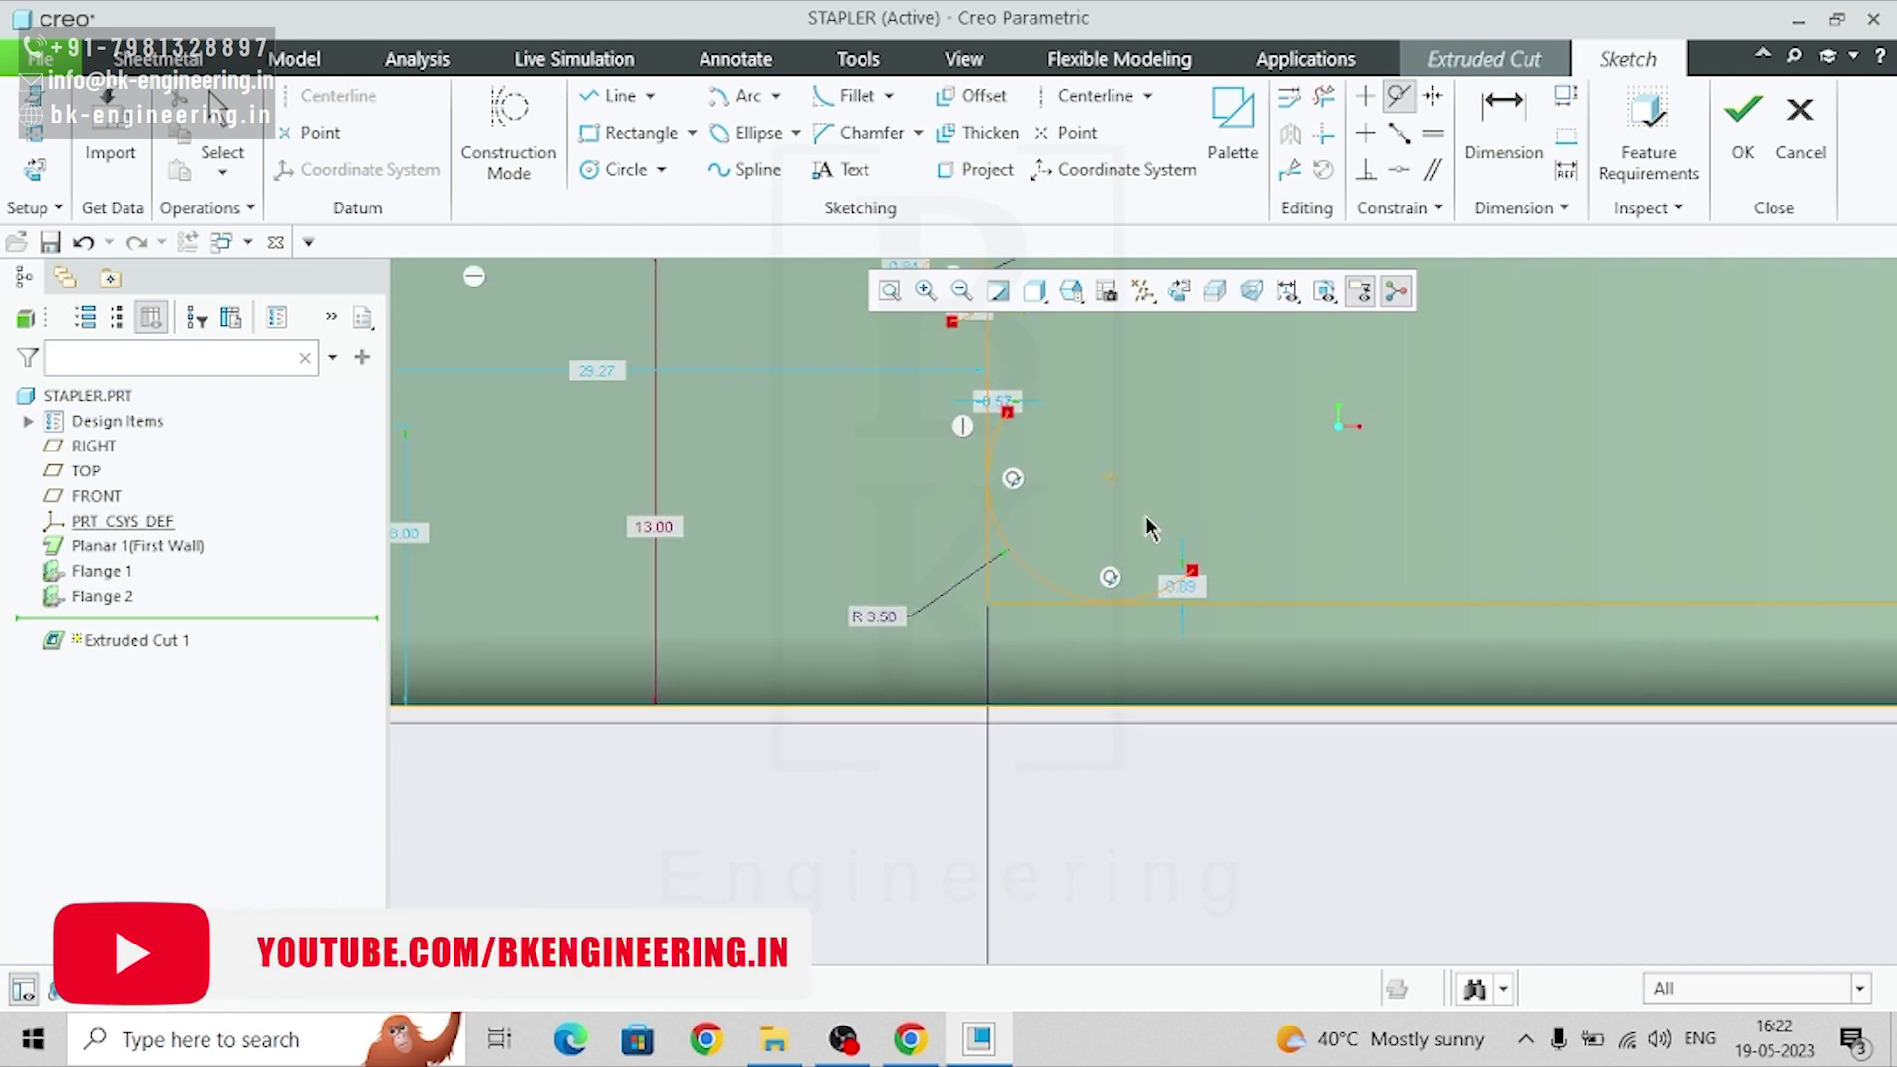
pyautogui.scroll(-3, 1147, 523)
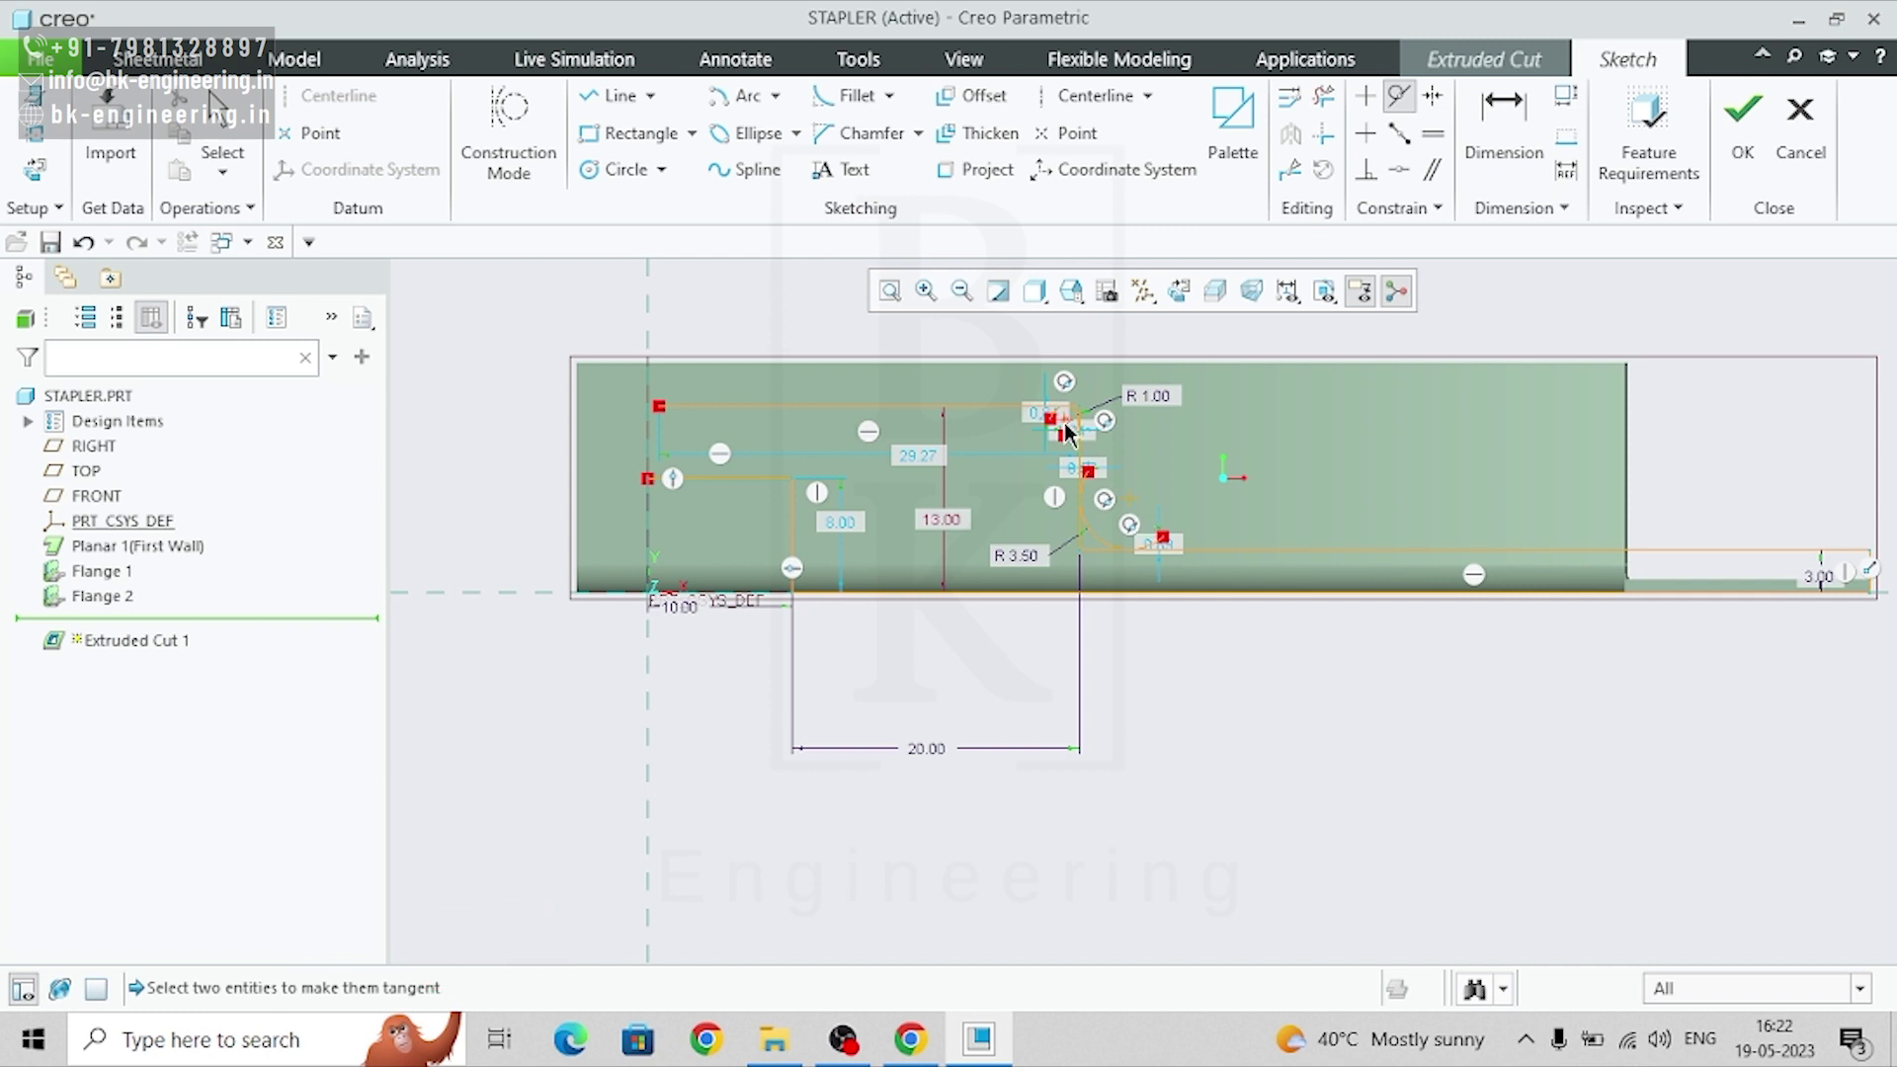
# - Trim the sharp corner and the overhanging arc ends around the 1 mm radius arc at the upper corner
pyautogui.scroll(4, 1092, 386)
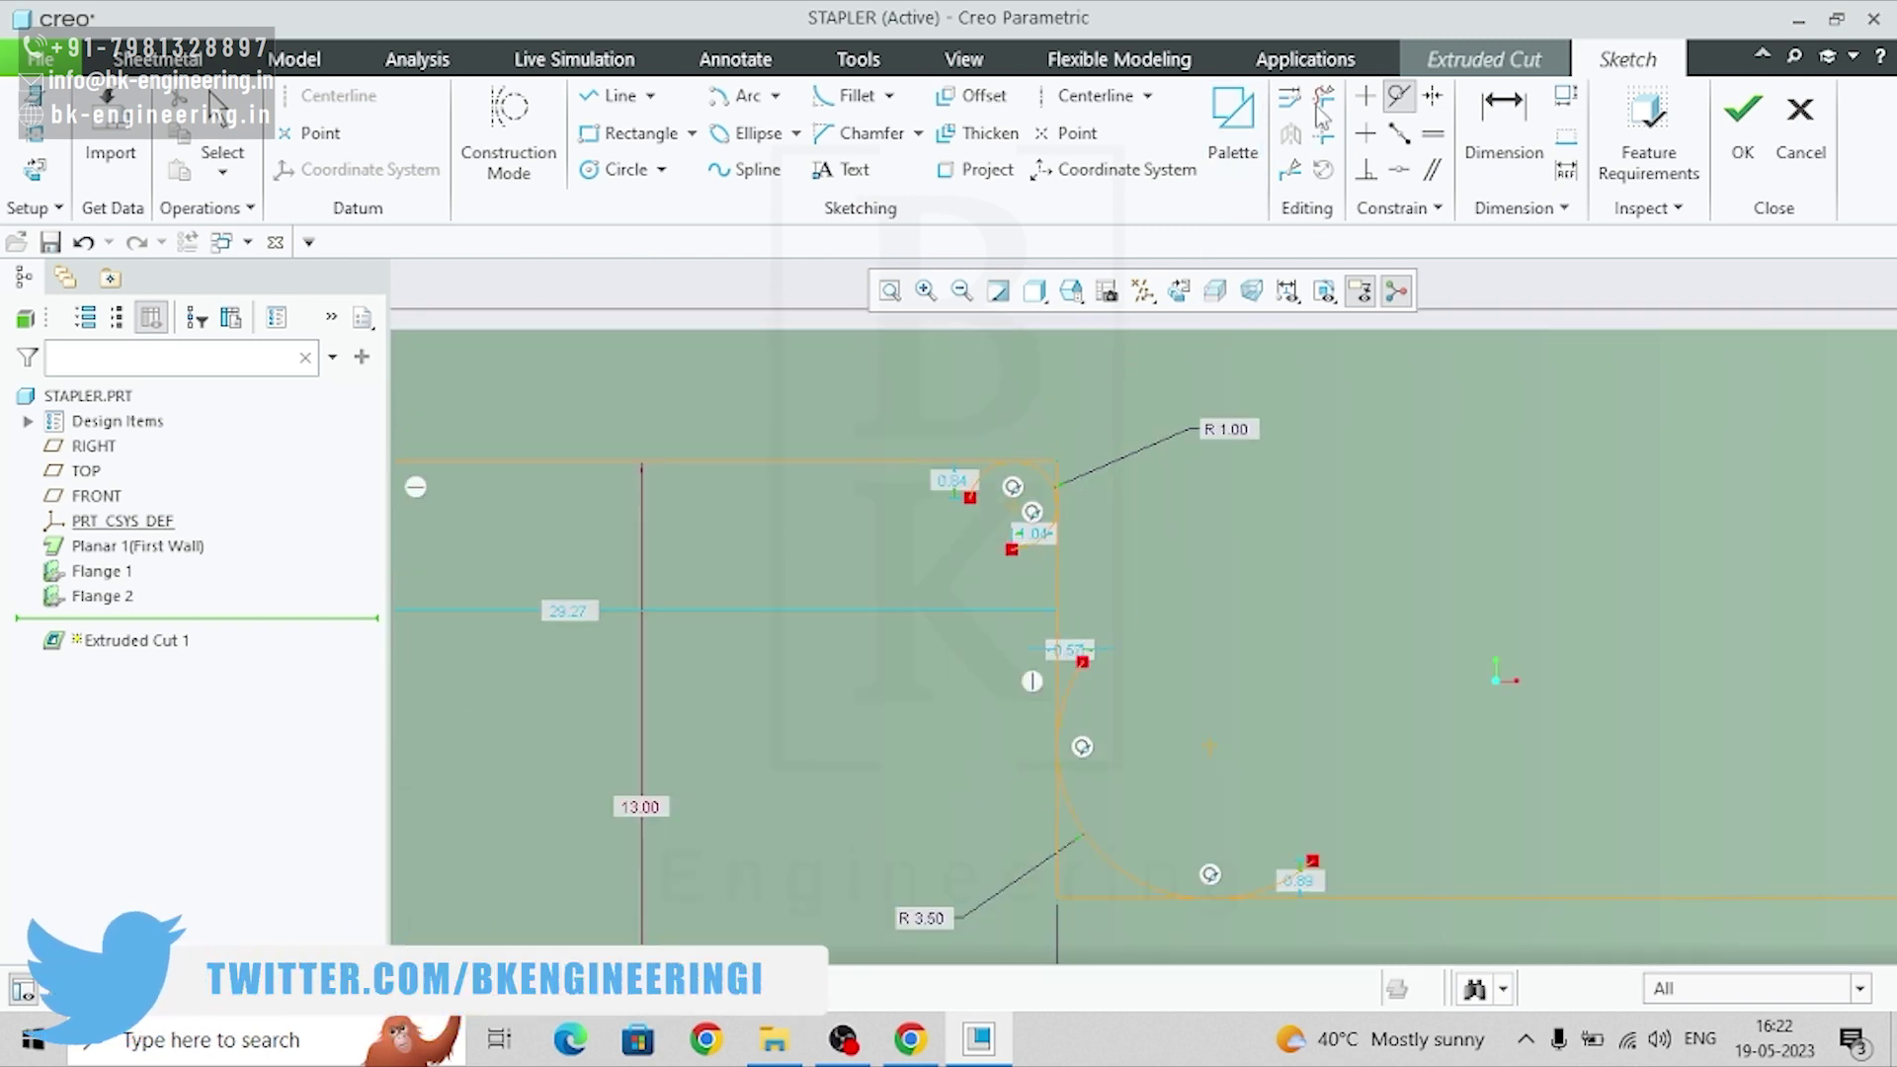
pyautogui.click(1324, 99)
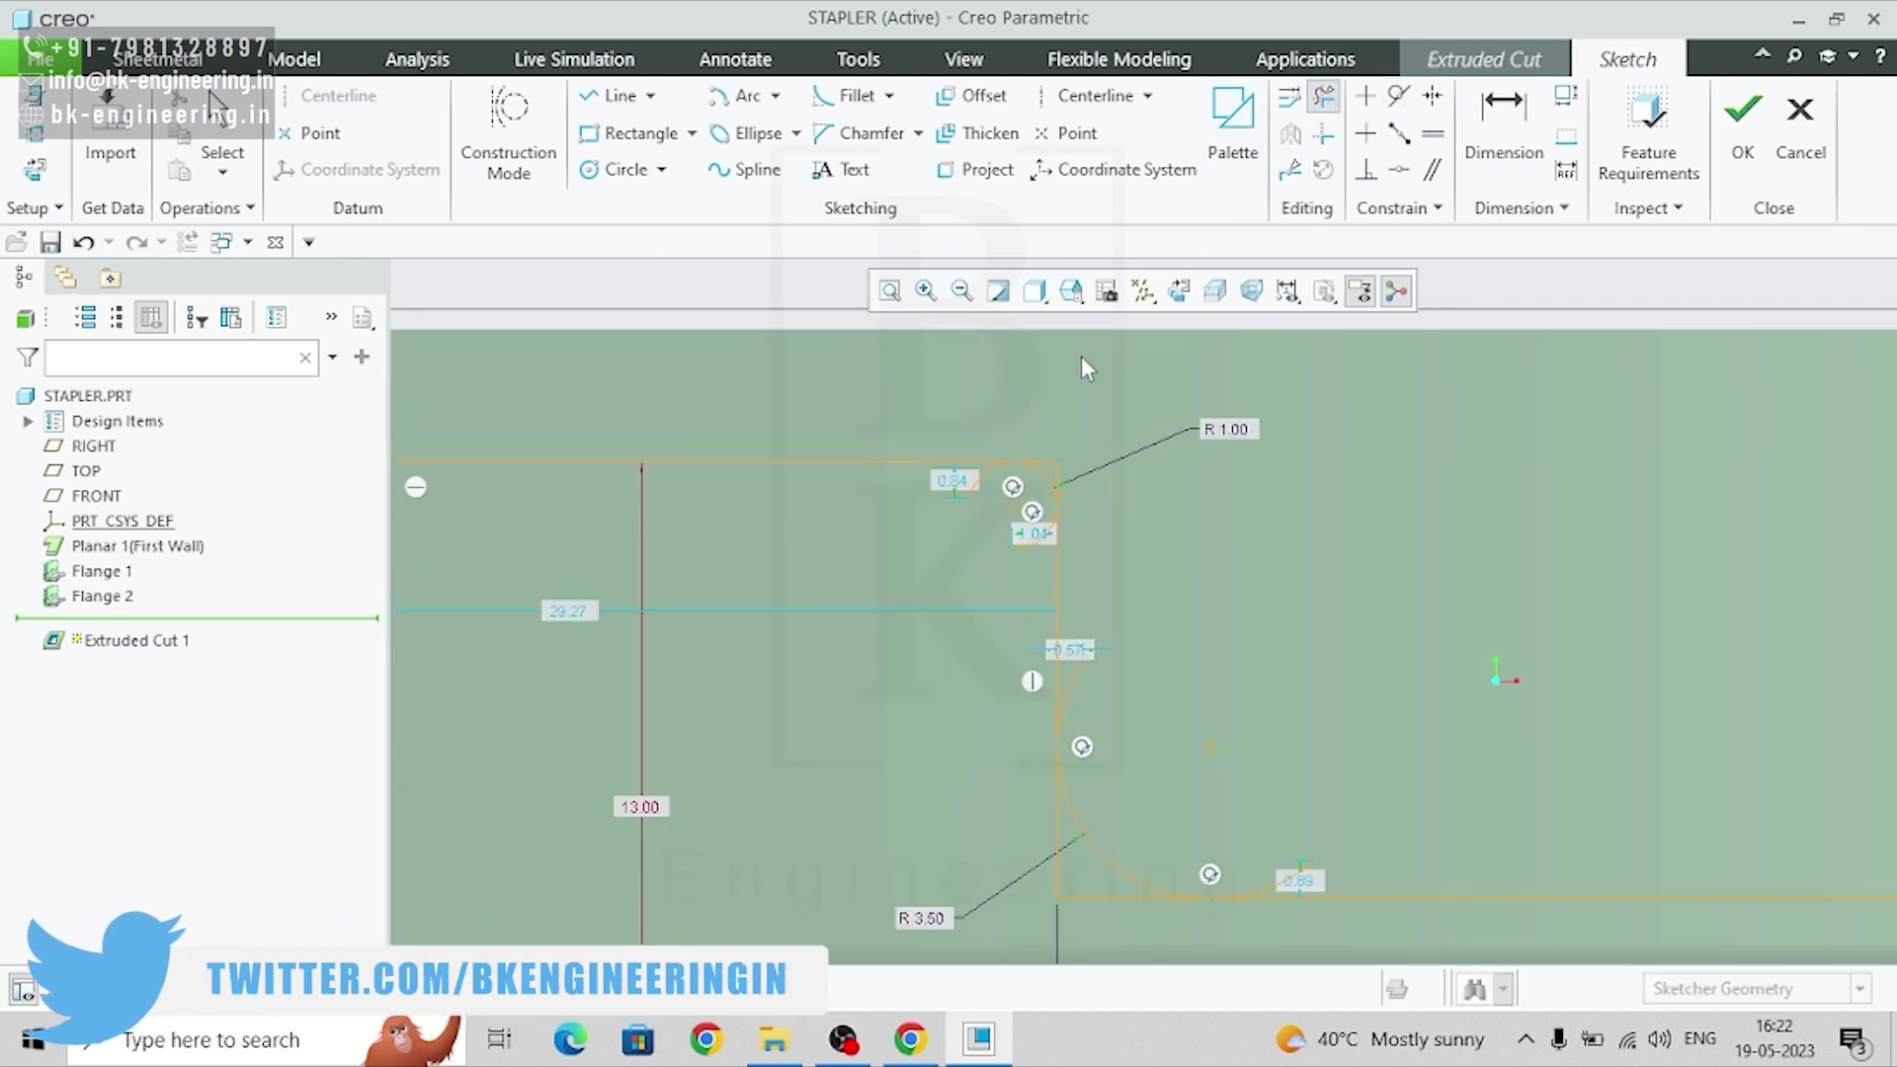
pyautogui.click(1058, 472)
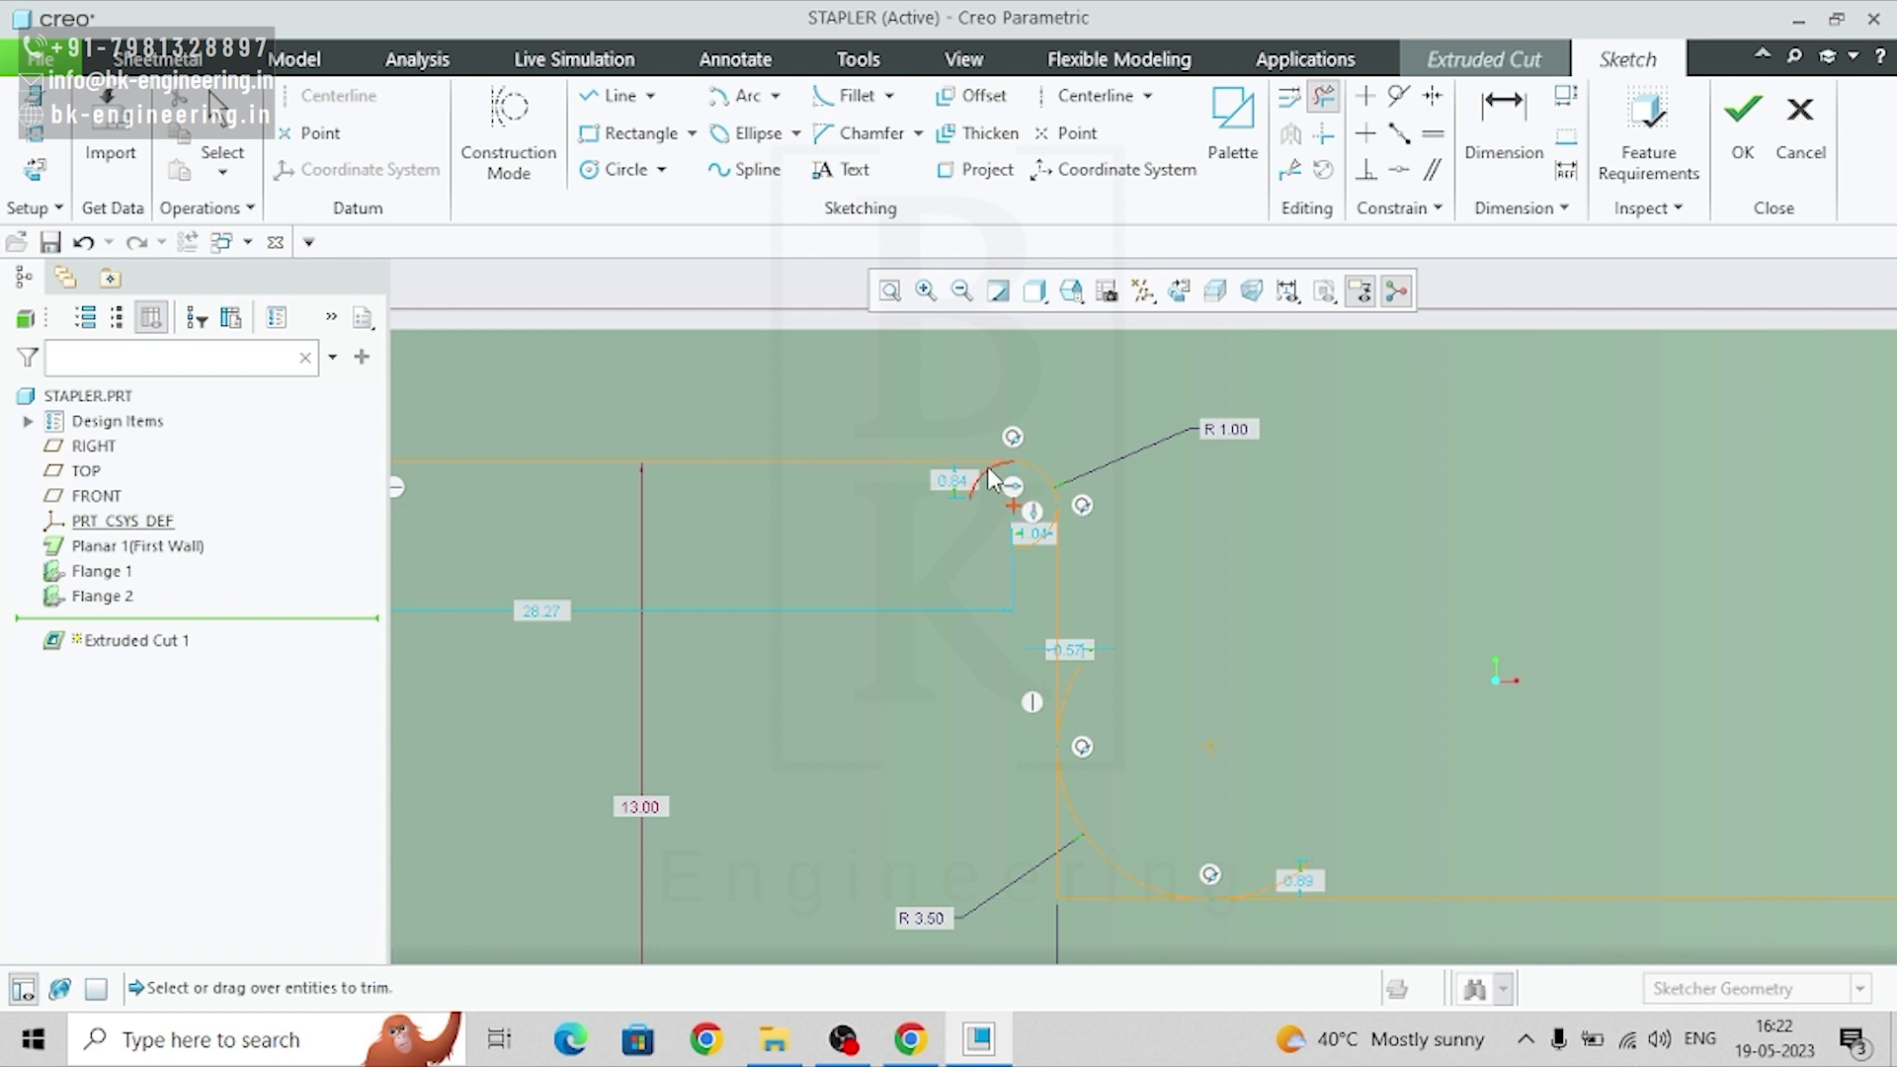
pyautogui.click(991, 482)
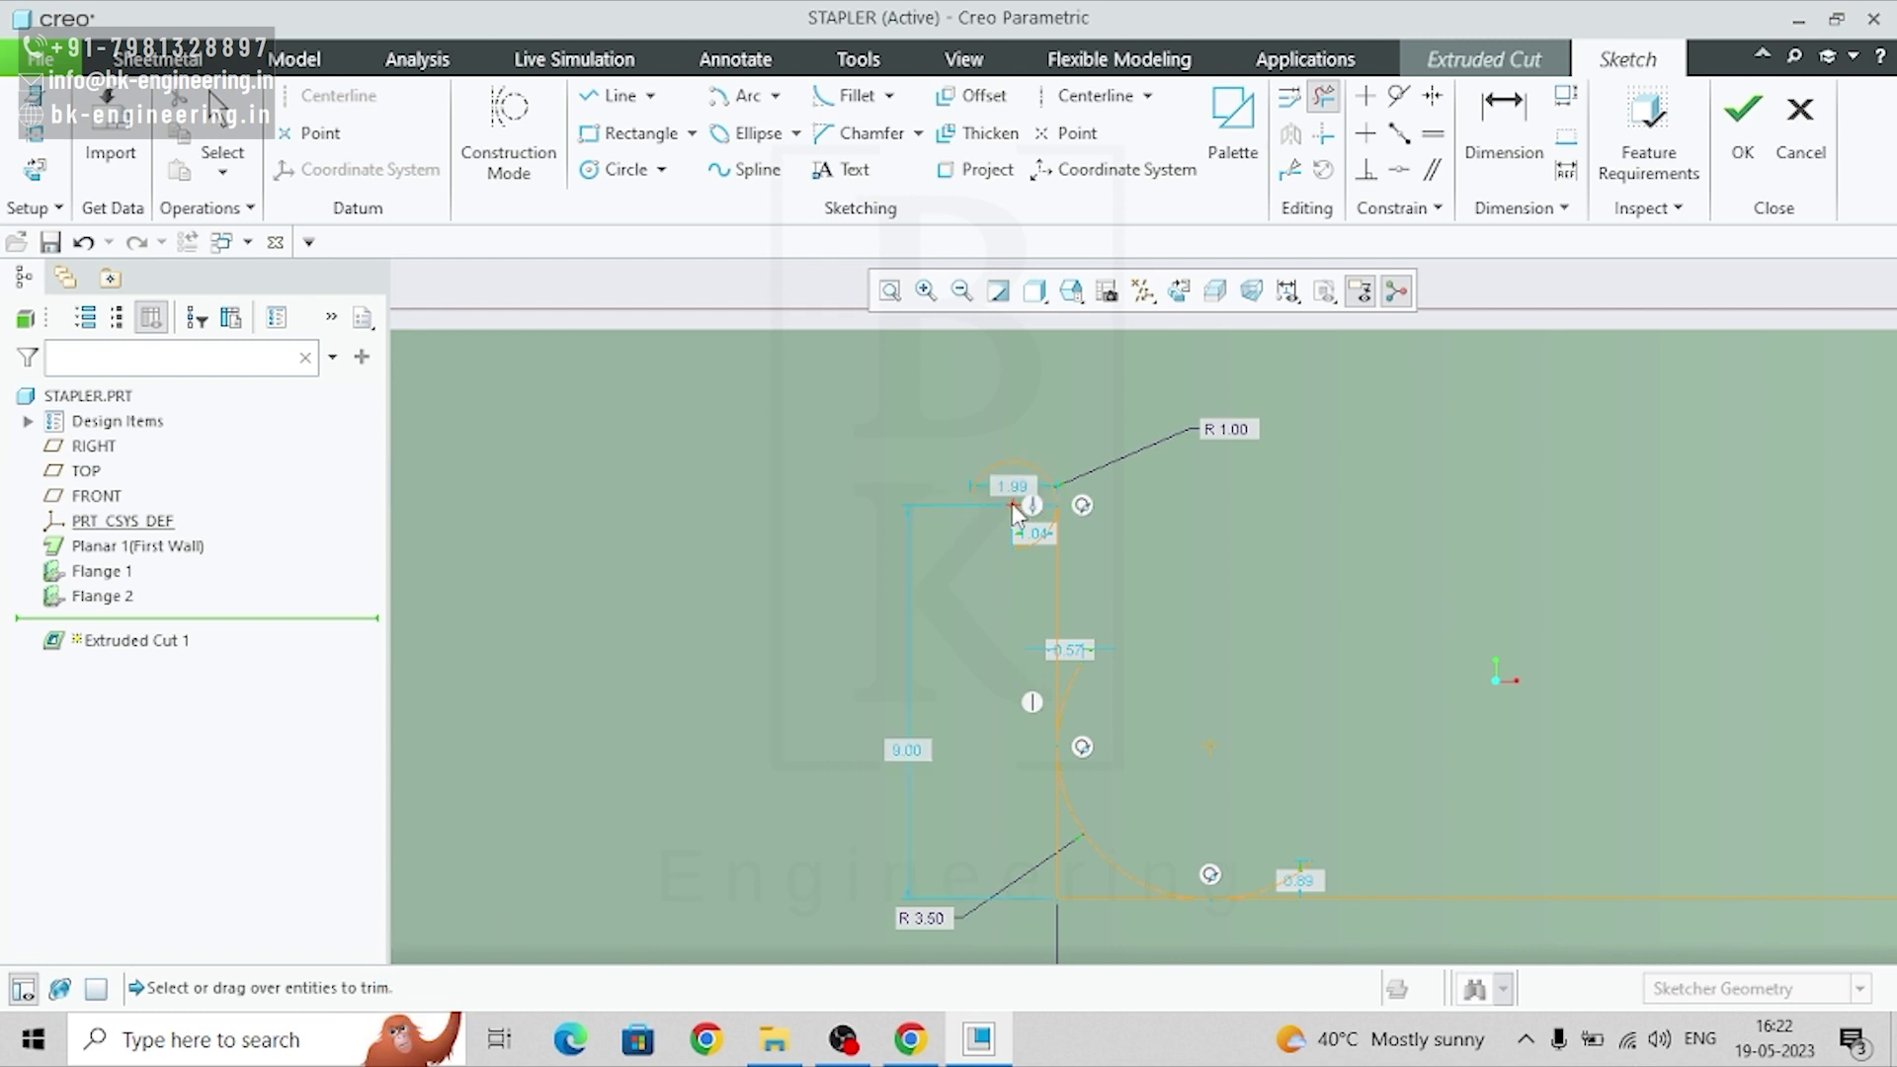
pyautogui.hotkey('ctrl', 'z')
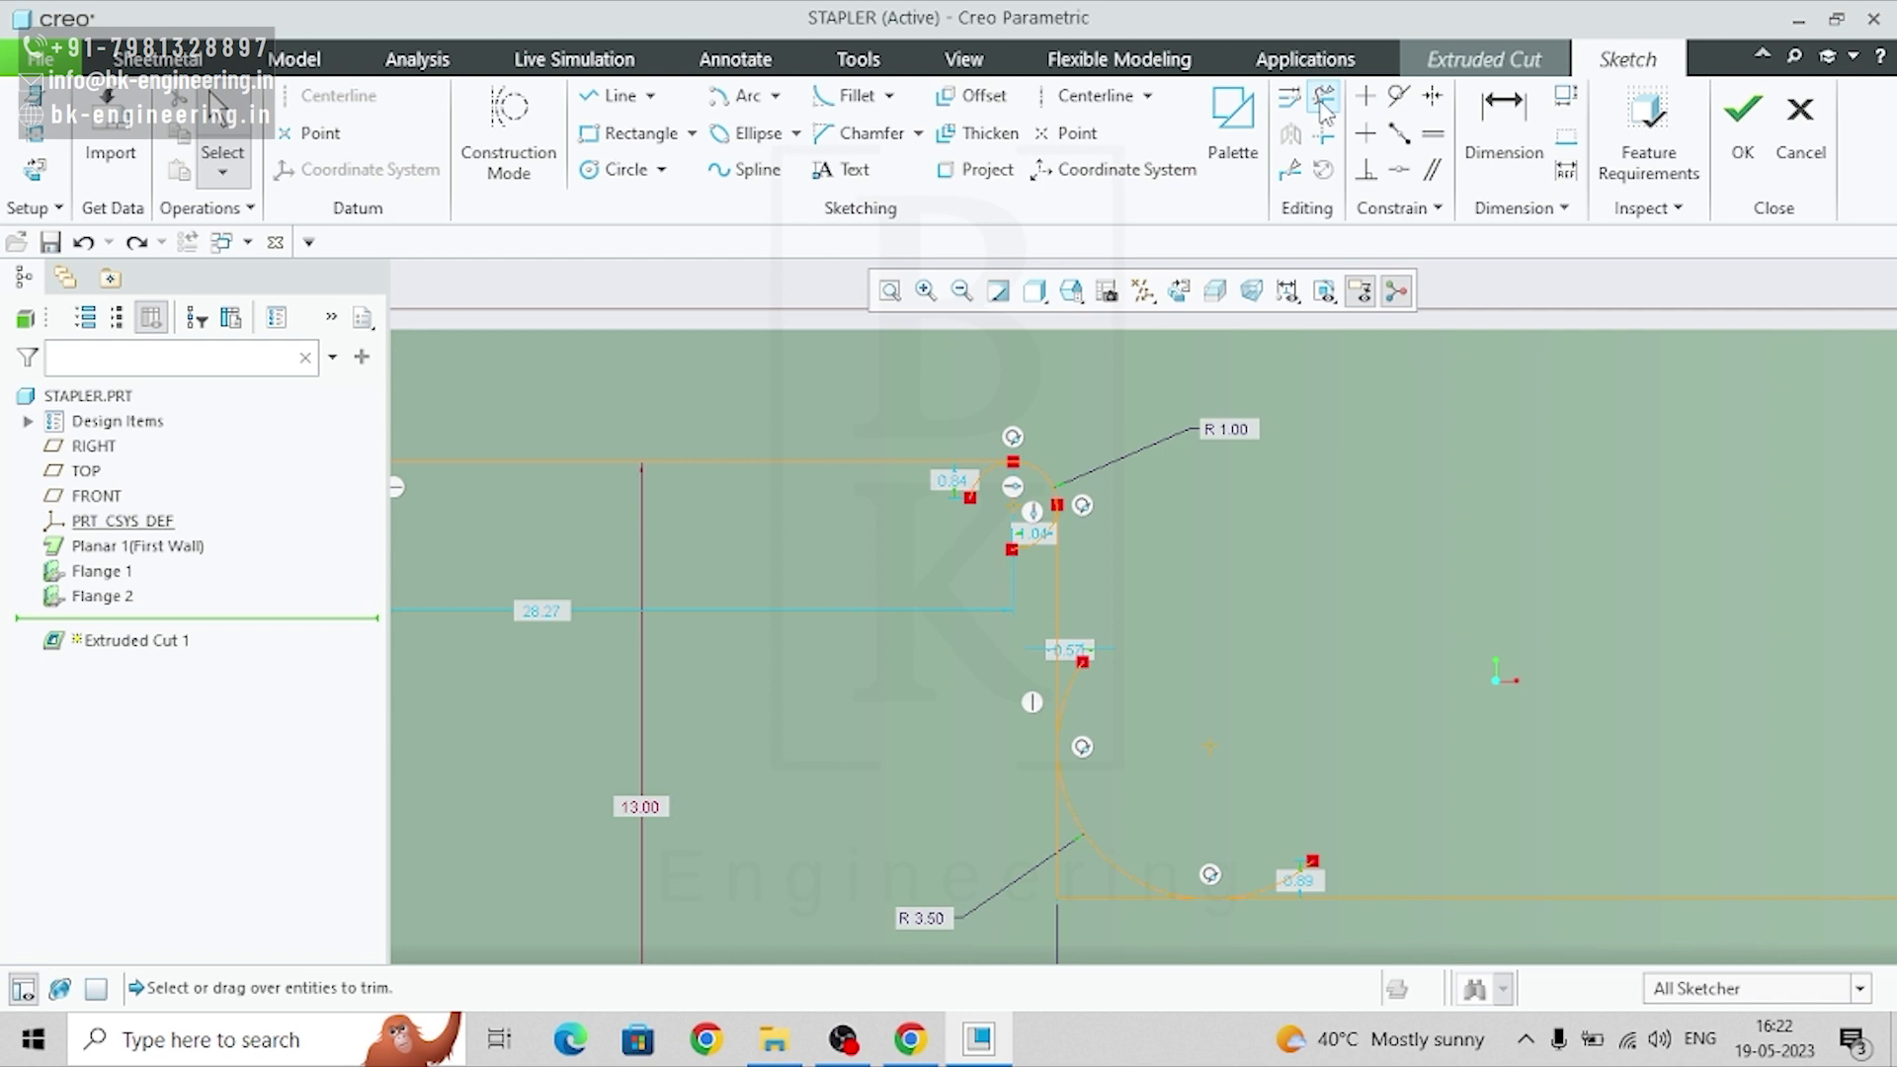
pyautogui.scroll(2, 891, 498)
pyautogui.click(1028, 471)
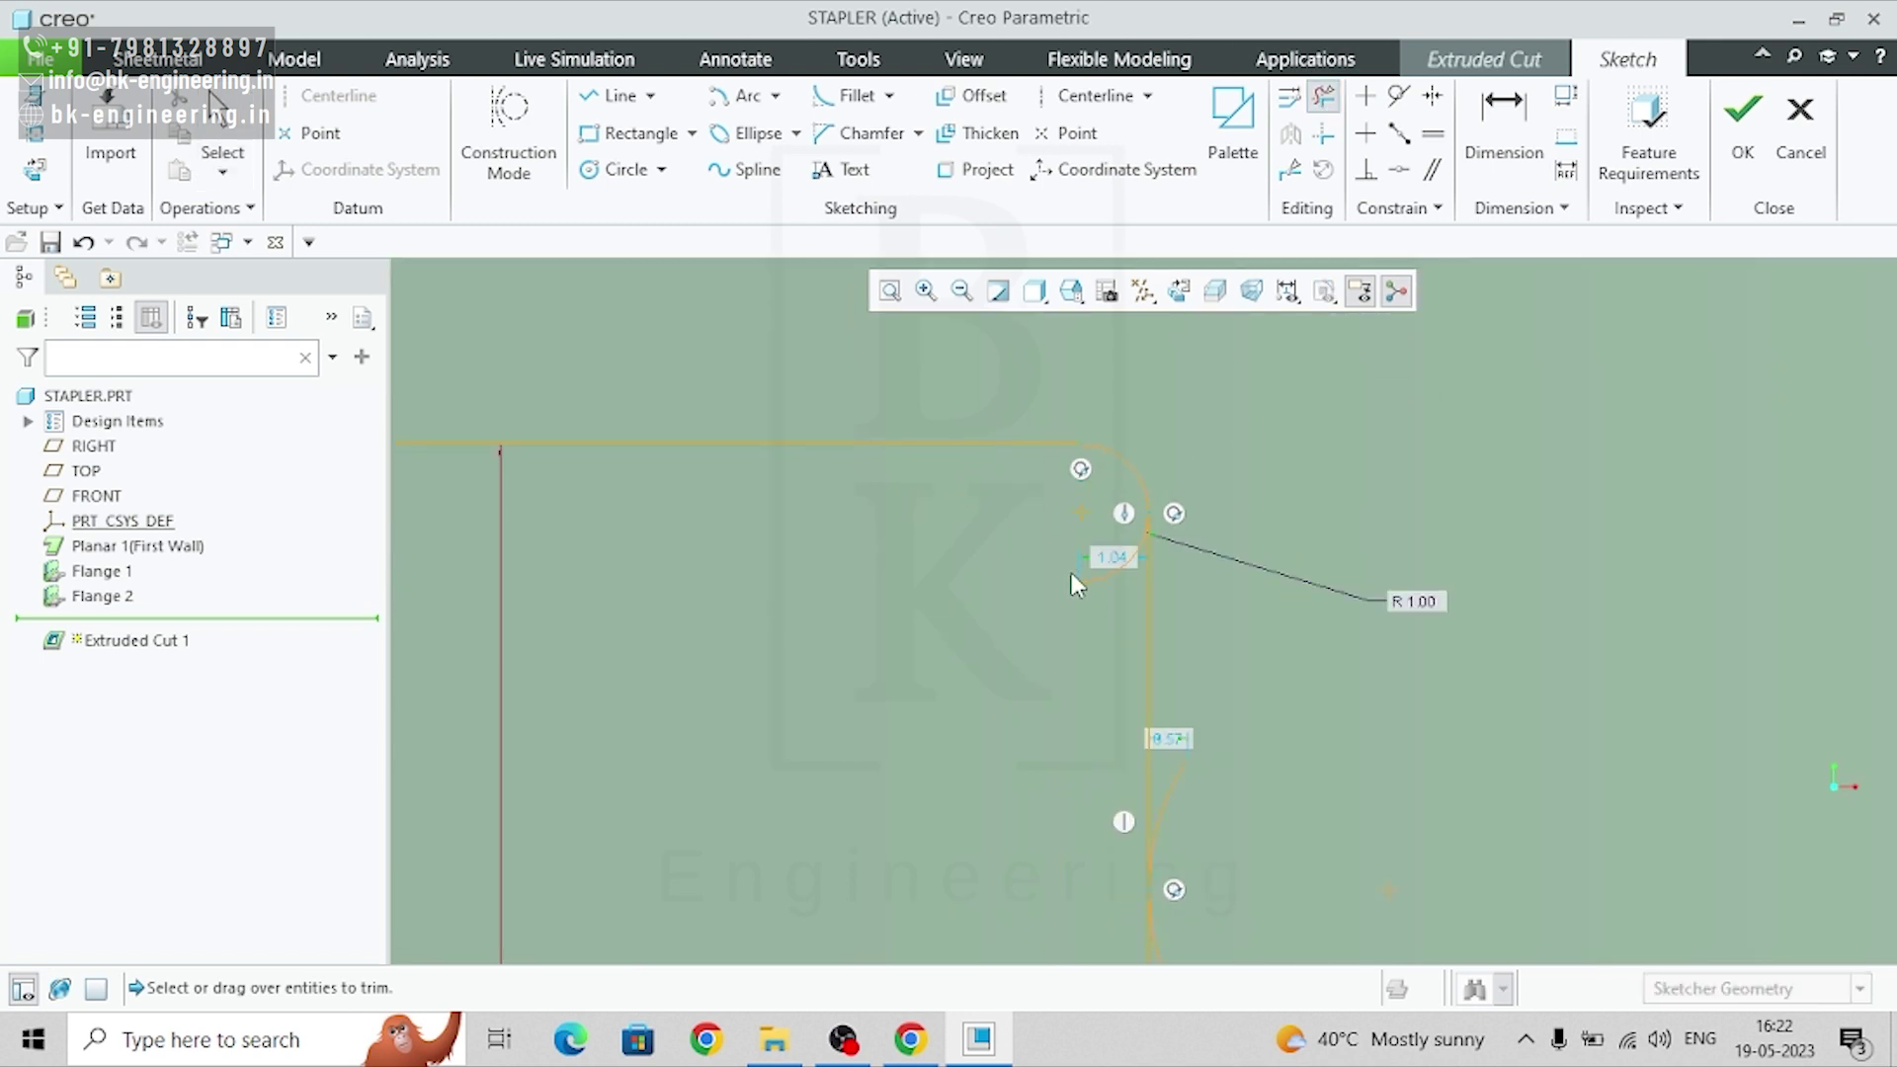
pyautogui.click(1098, 579)
pyautogui.scroll(-4, 1106, 592)
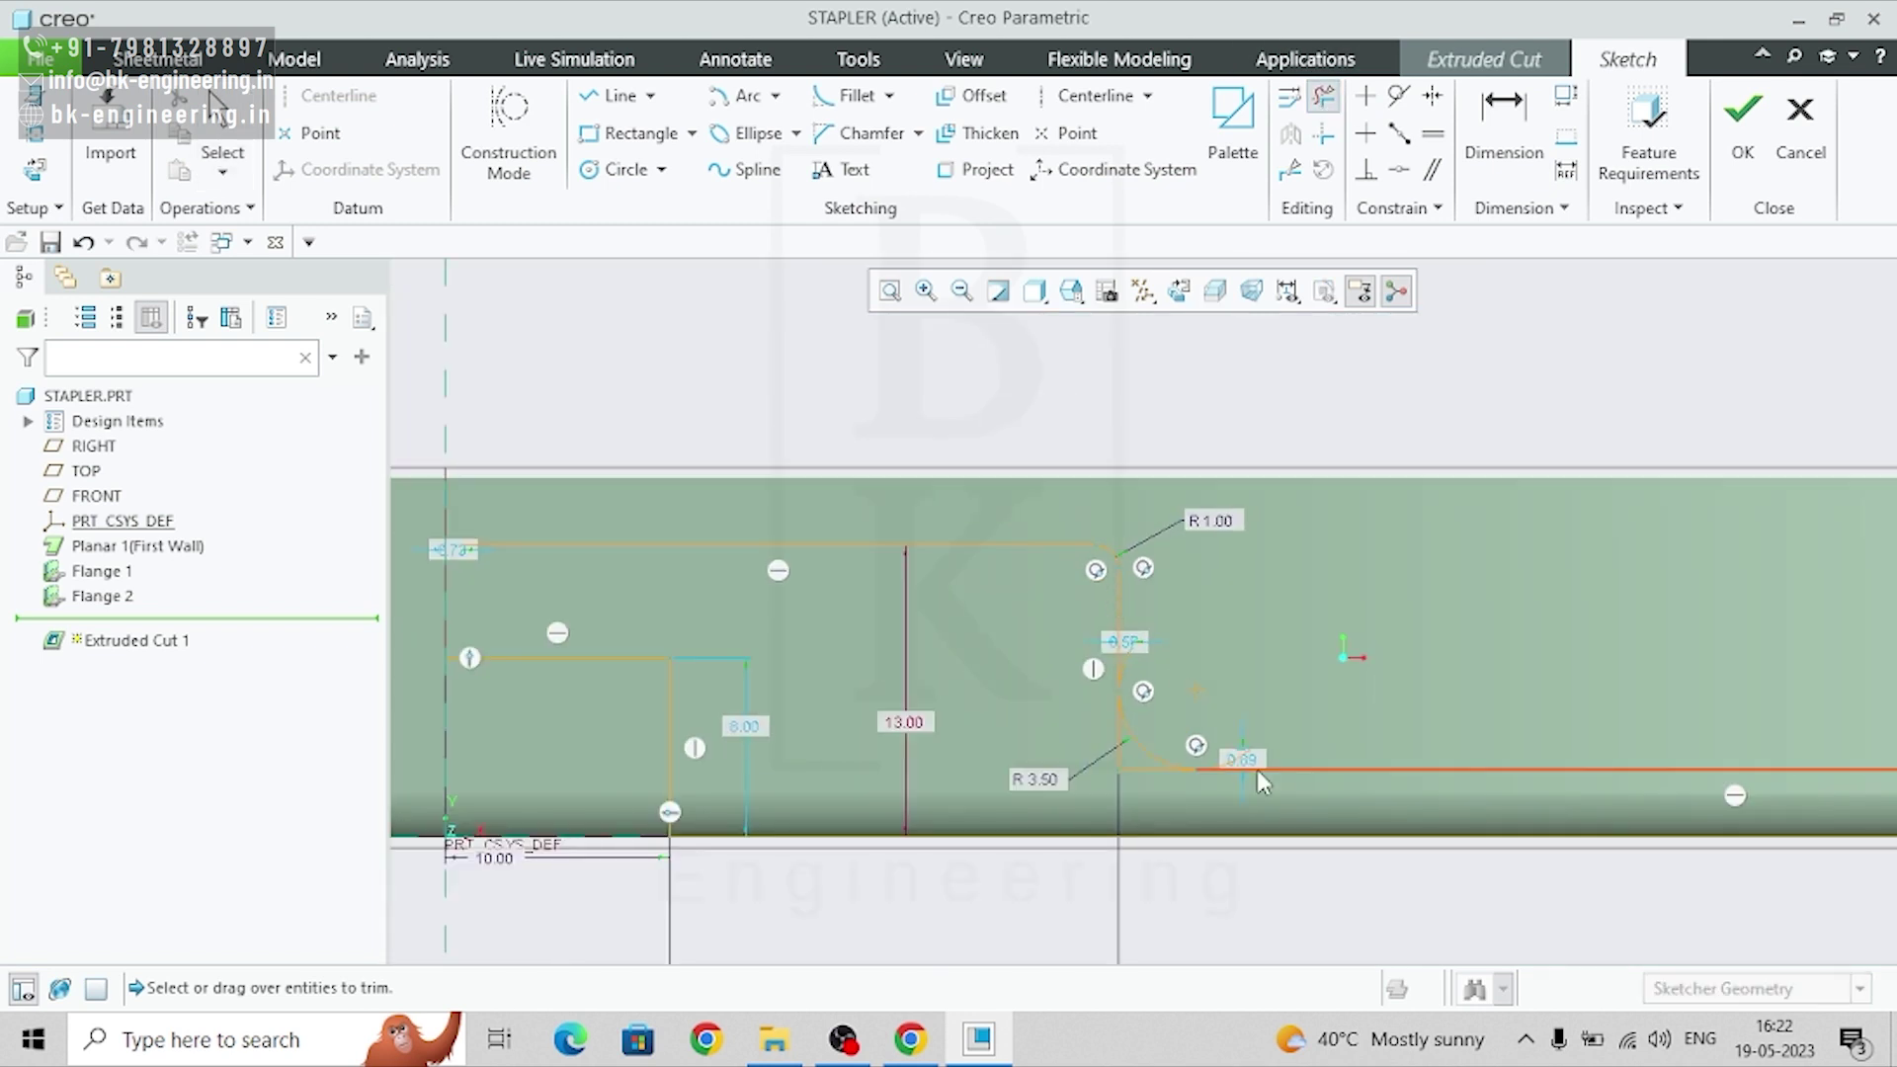
# - Trim the sharp corner lines and the overhanging arc ends around the 3.5 mm radius arc at the lower corner
pyautogui.scroll(4, 1257, 769)
pyautogui.click(771, 346)
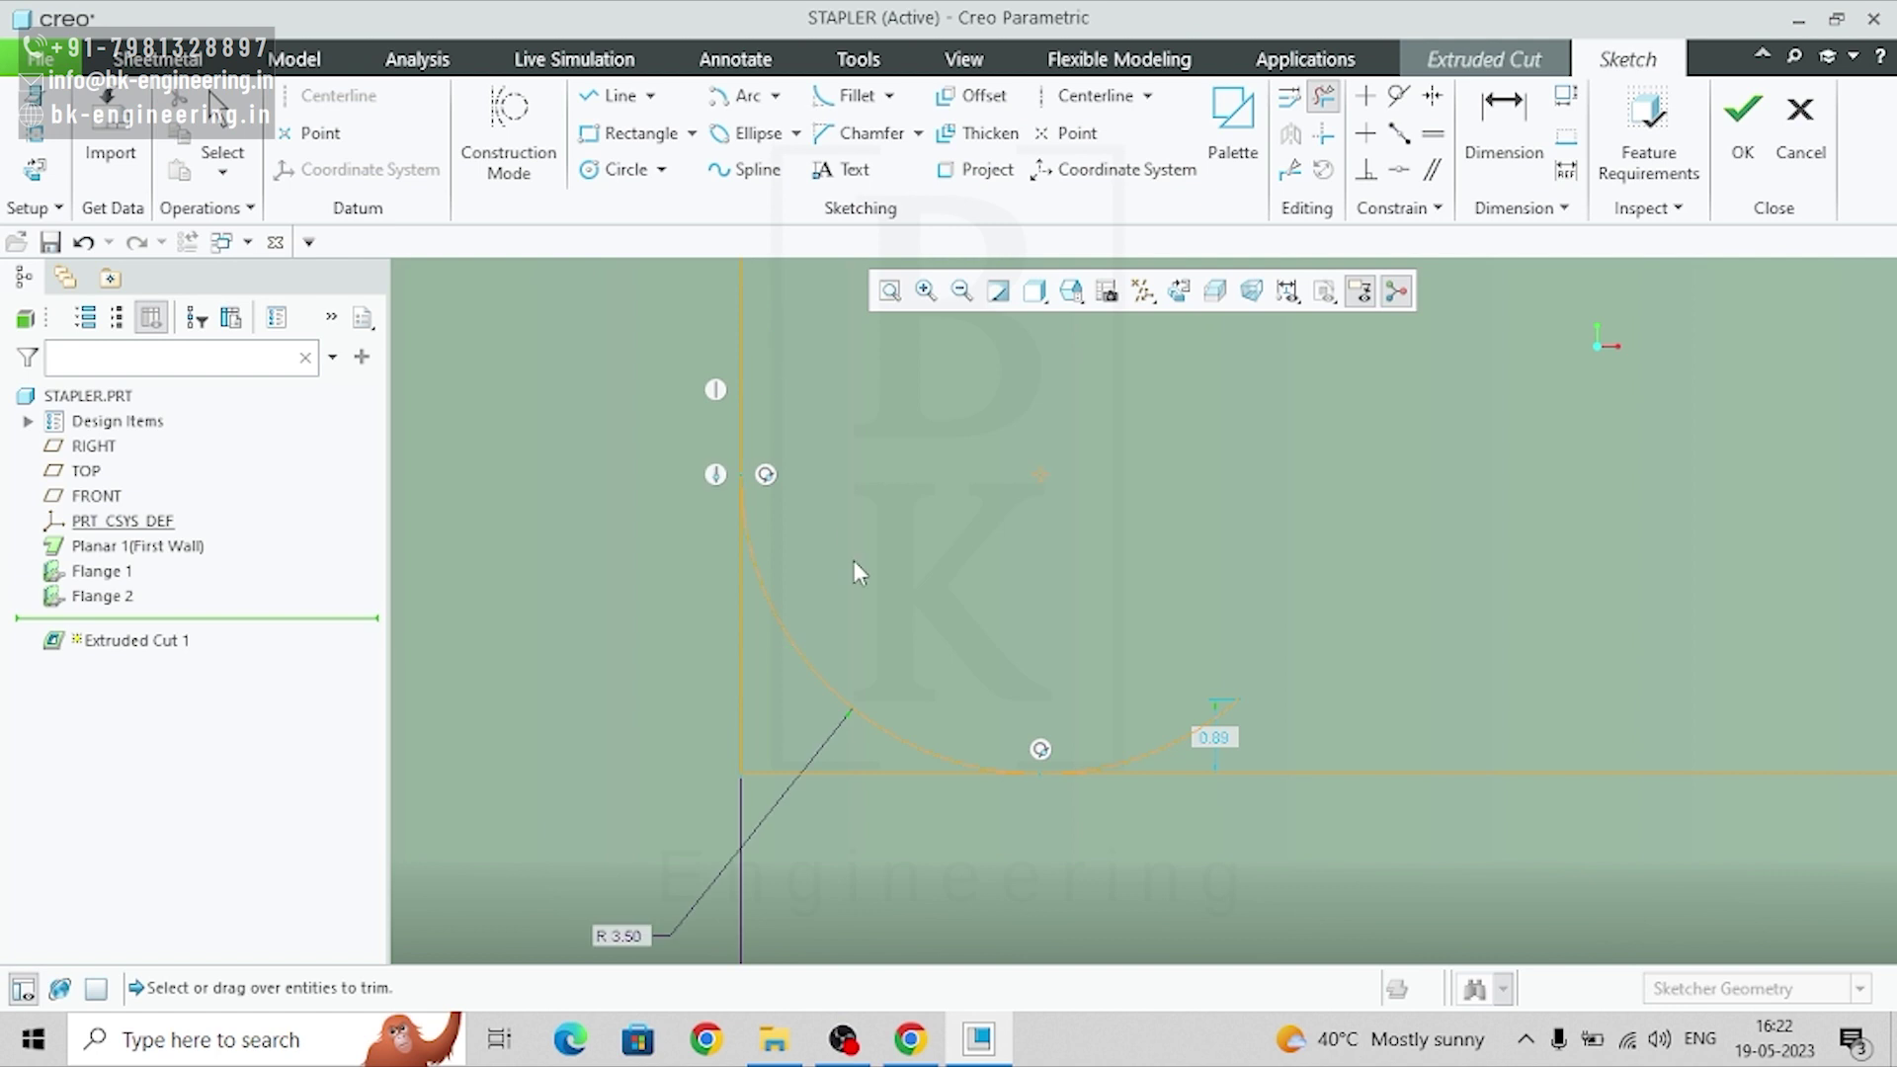
pyautogui.click(743, 661)
pyautogui.click(840, 776)
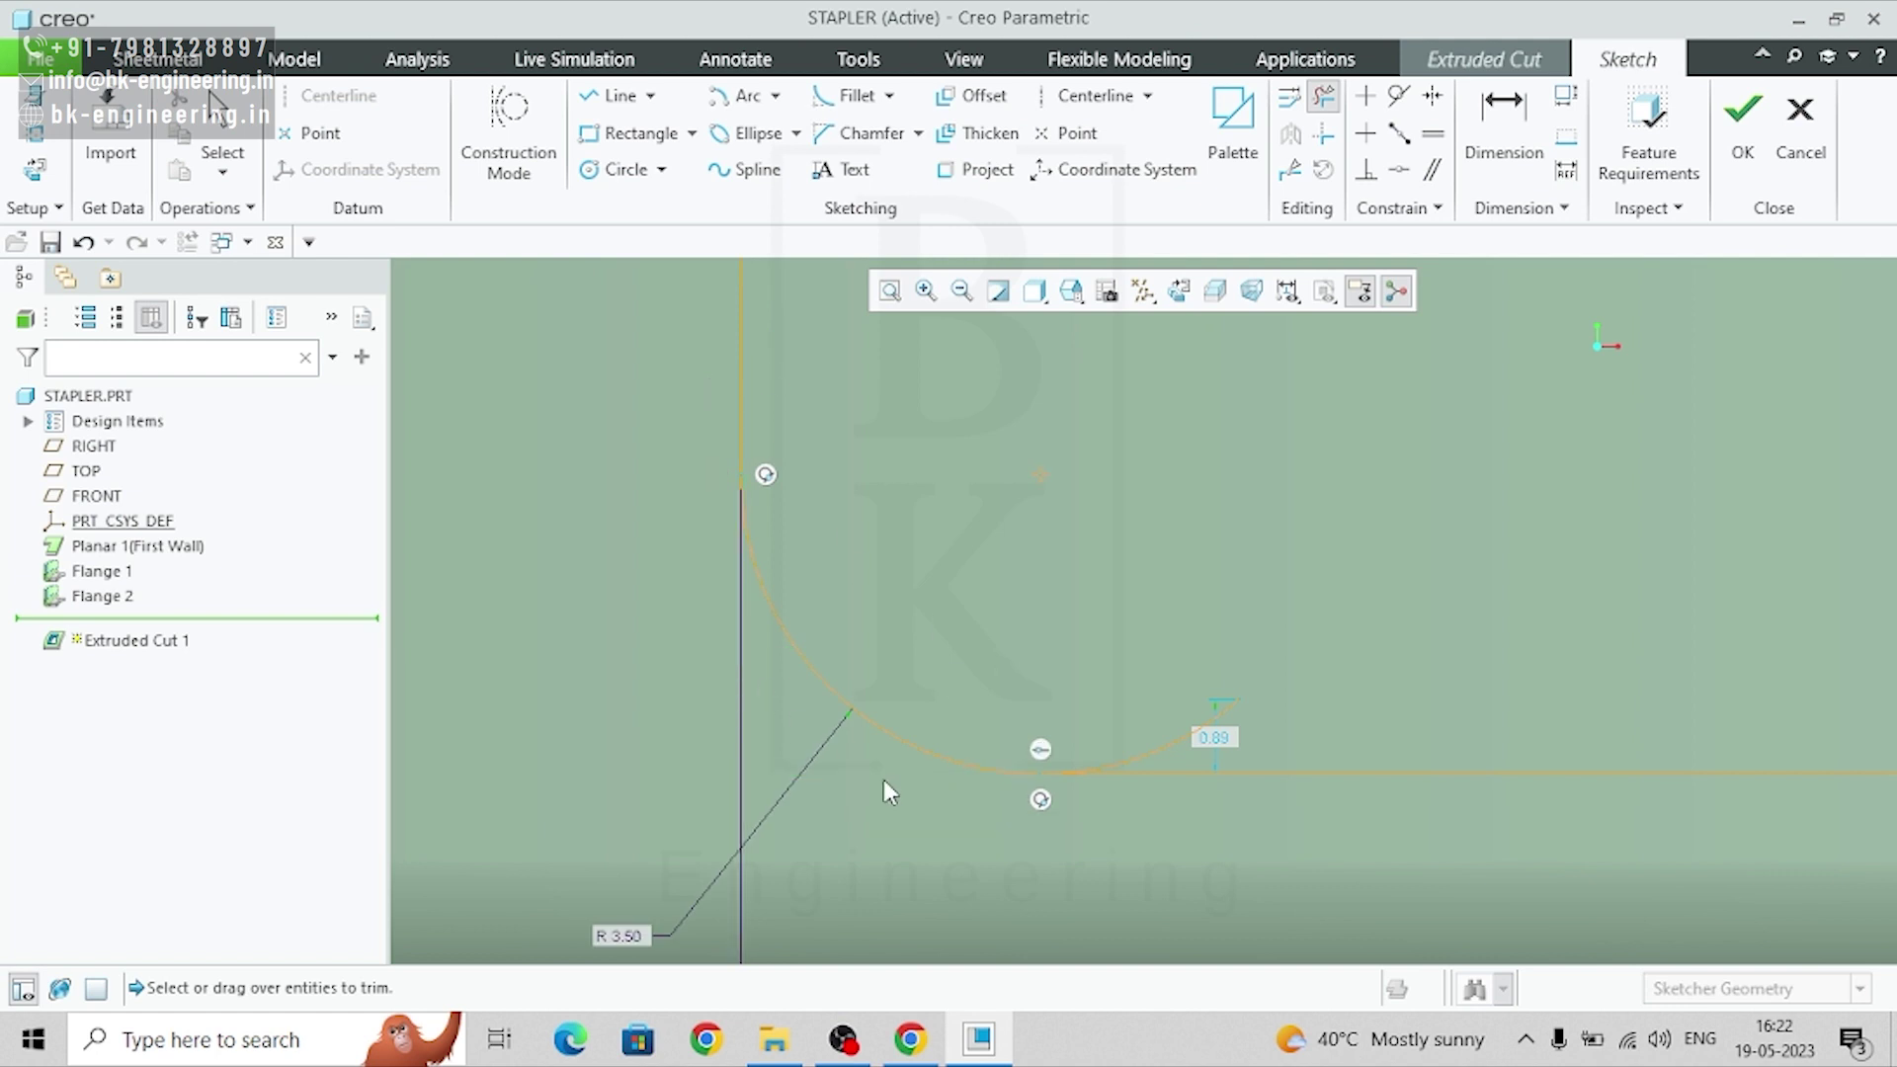
pyautogui.click(1139, 758)
pyautogui.scroll(-4, 1108, 785)
# - Set the distance from the vertical reference to the open end of the upper horizontal line to 4
pyautogui.scroll(-3, 1106, 784)
pyautogui.scroll(3, 623, 726)
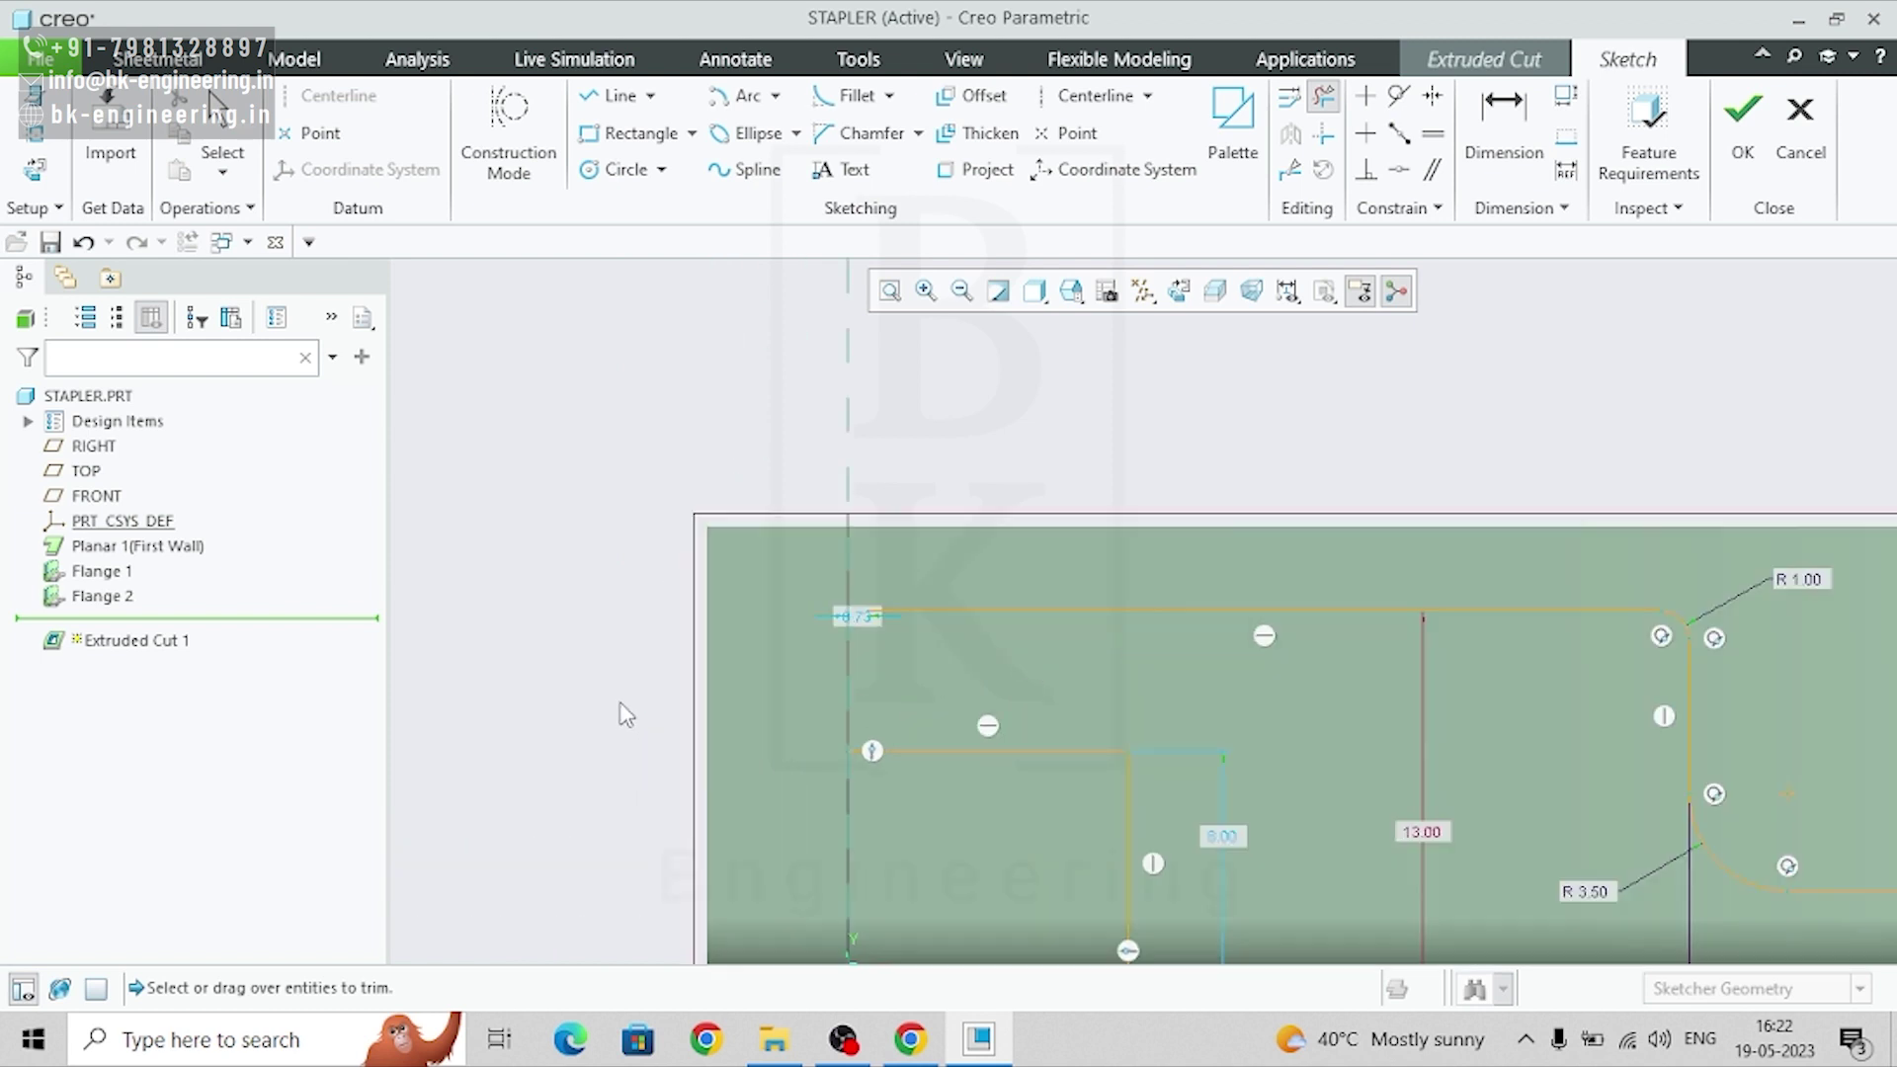
pyautogui.scroll(4, 898, 595)
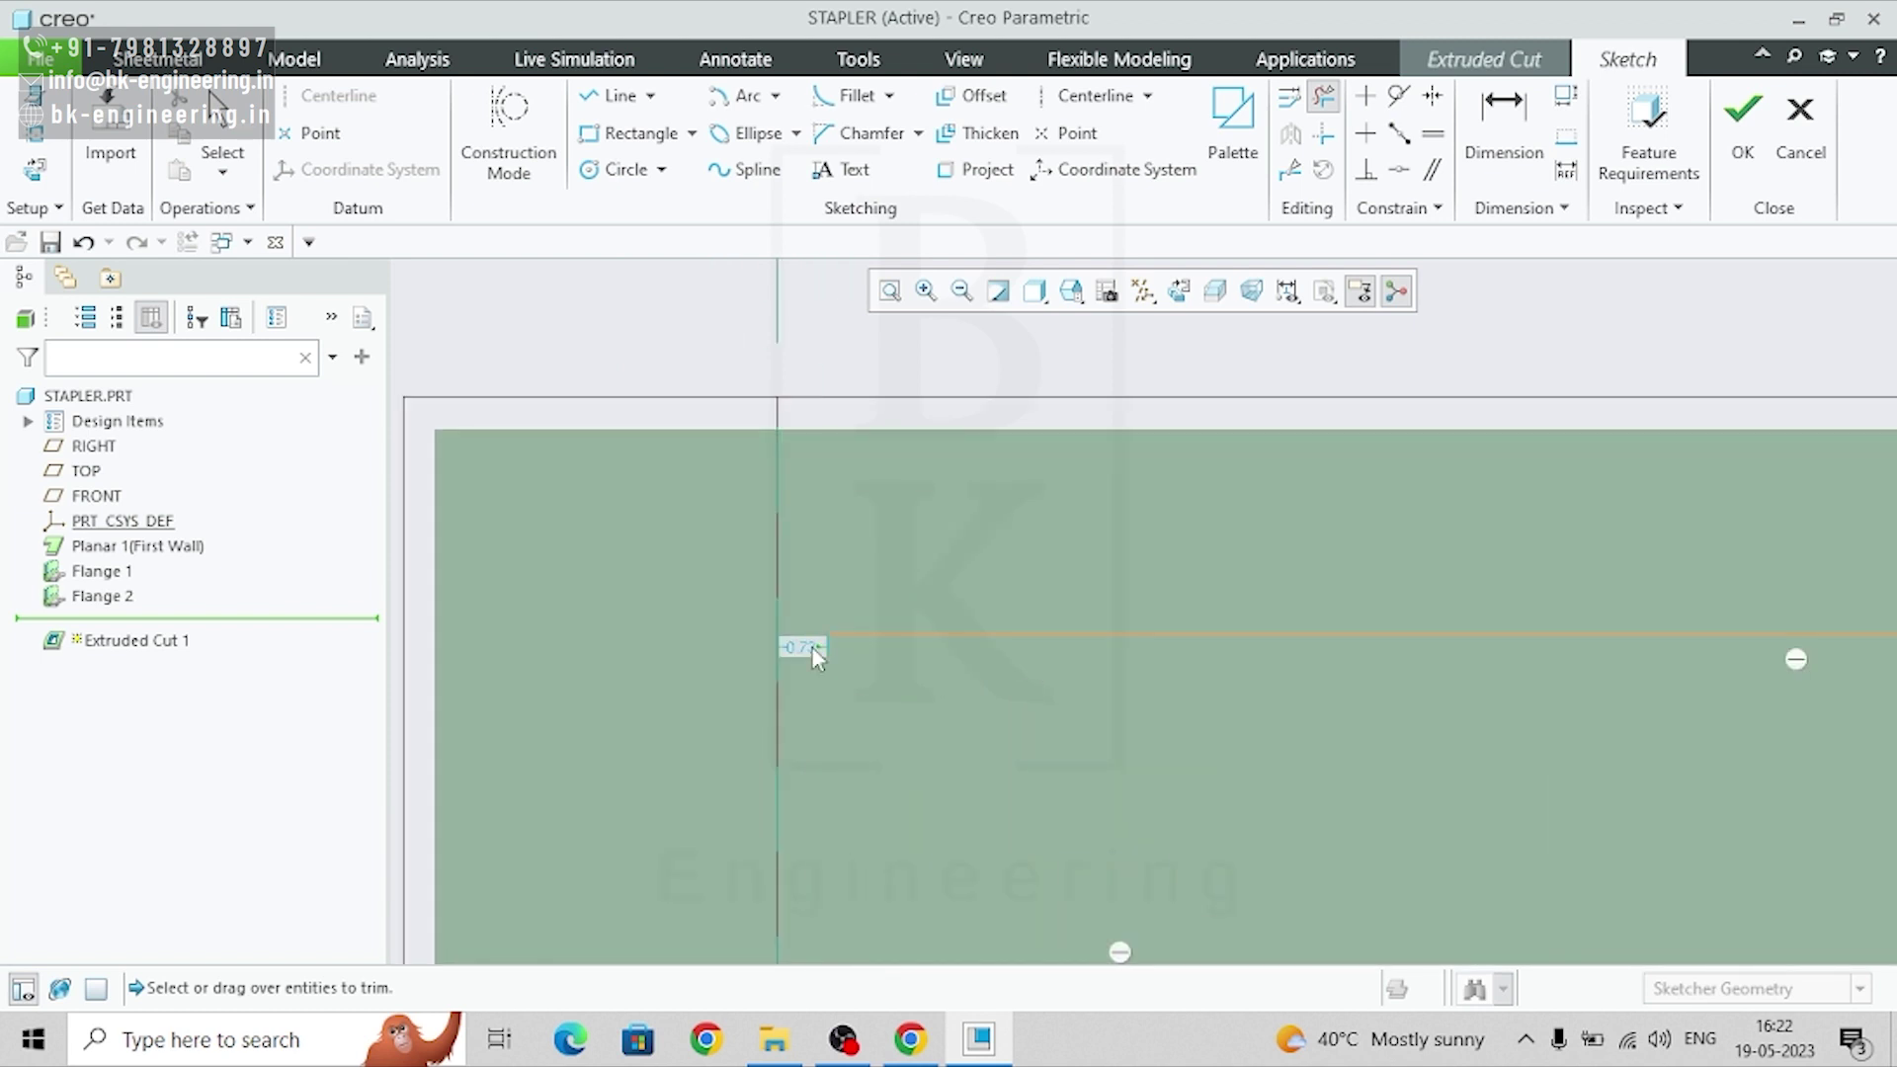
pyautogui.middleClick(997, 506)
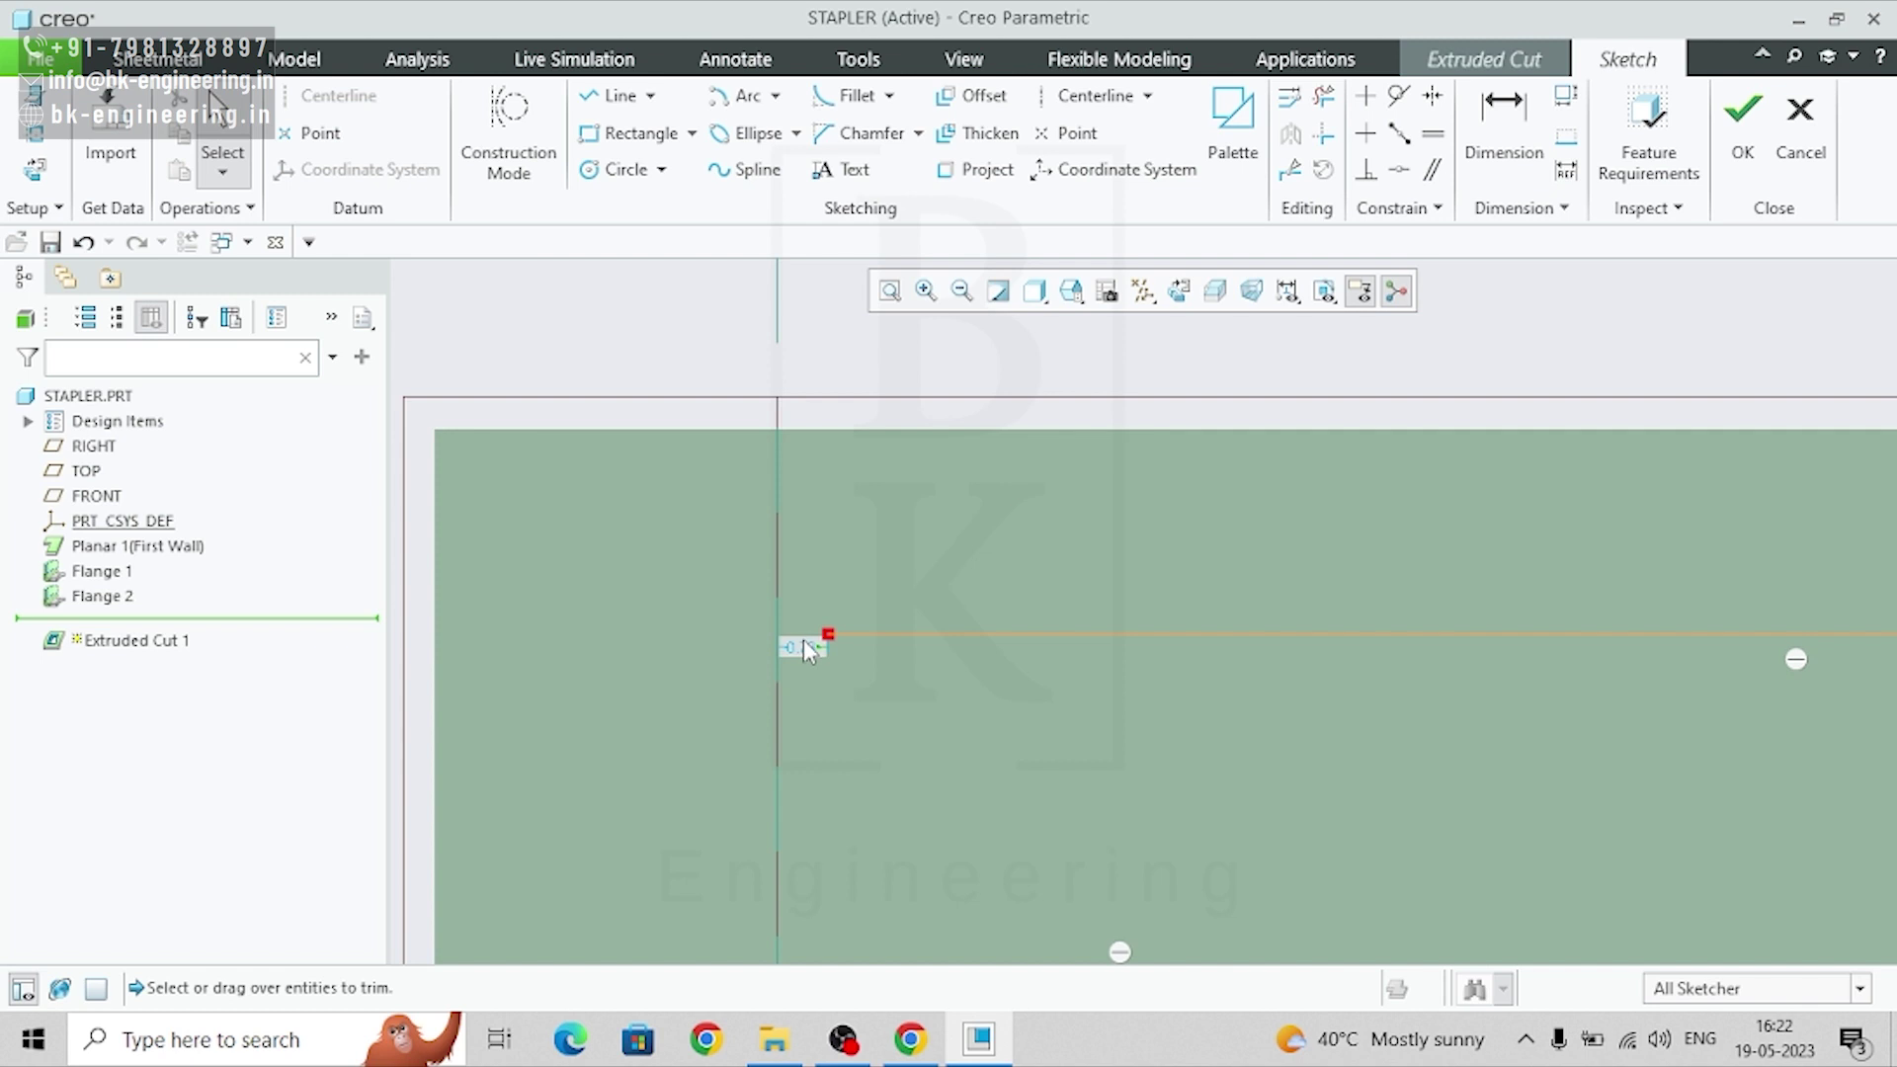
pyautogui.click(801, 650)
pyautogui.doubleClick(797, 648)
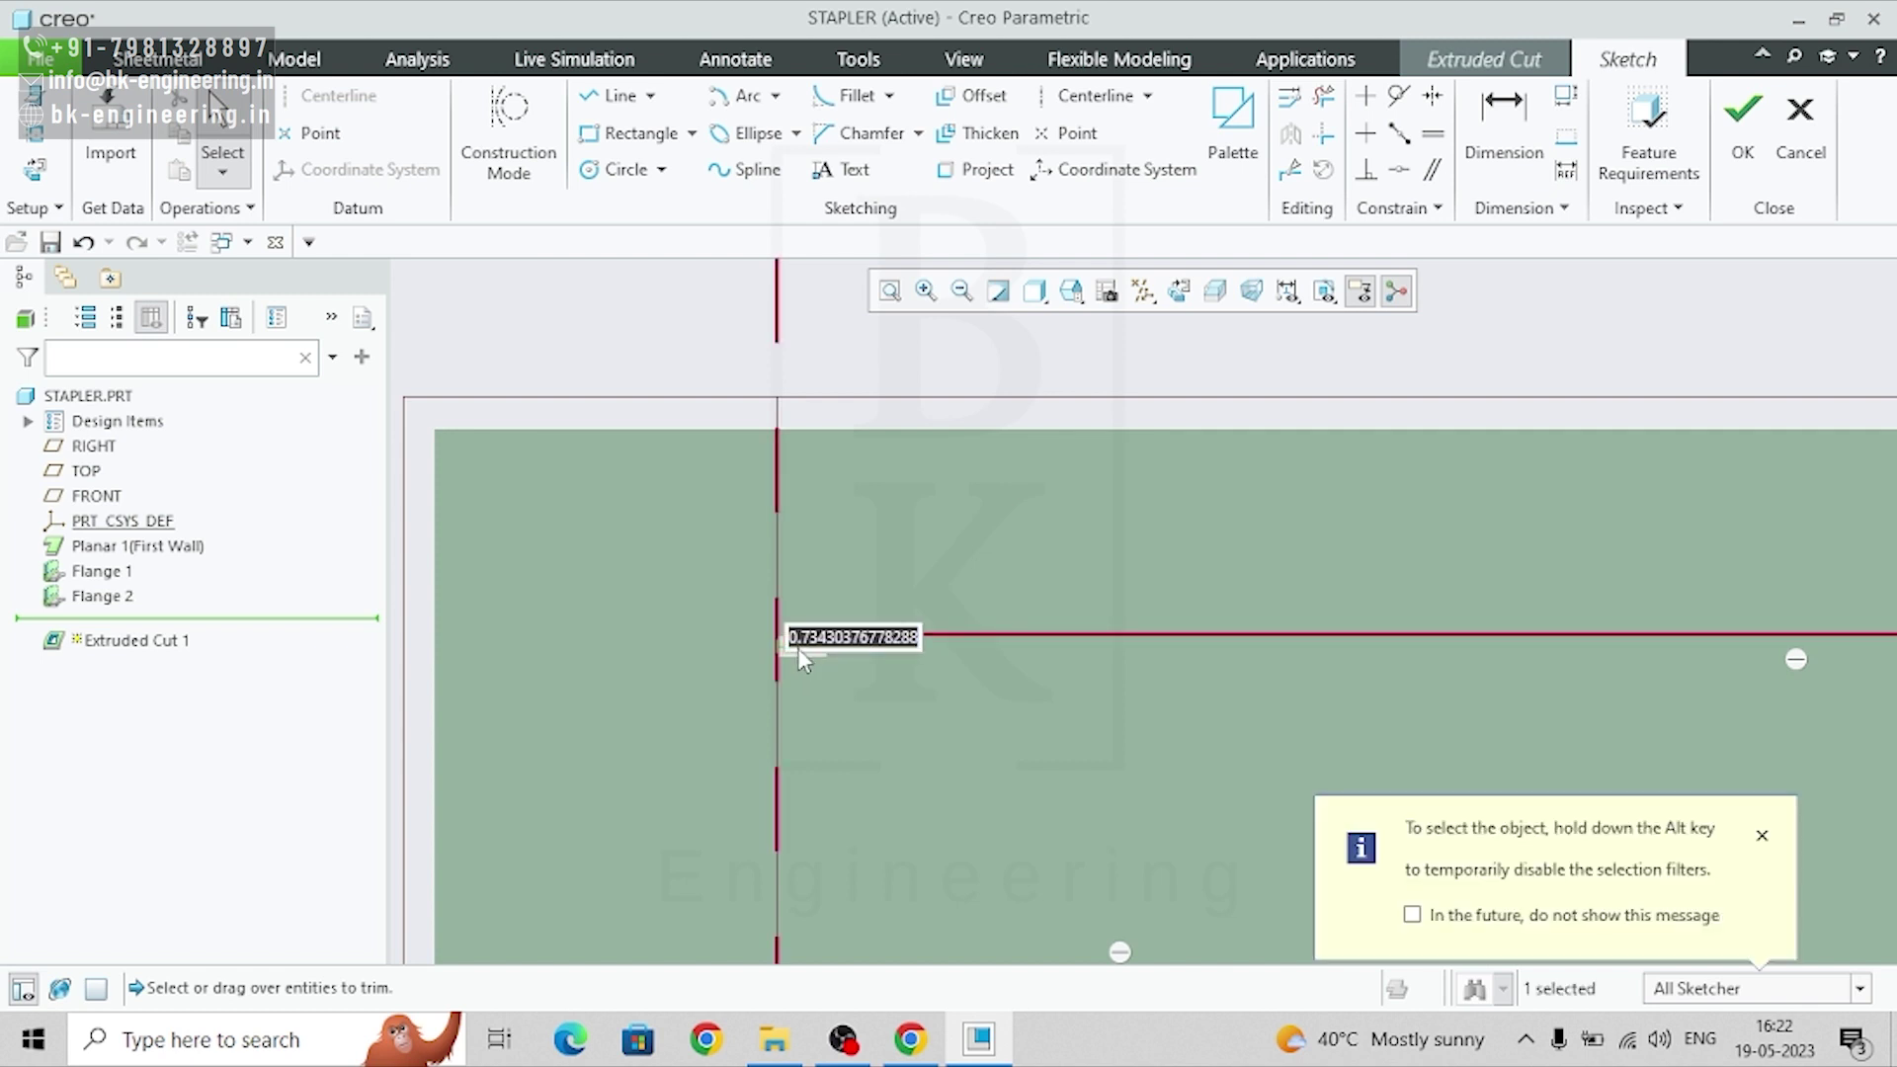
pyautogui.write('4')
pyautogui.press('Return')
pyautogui.scroll(-3, 863, 729)
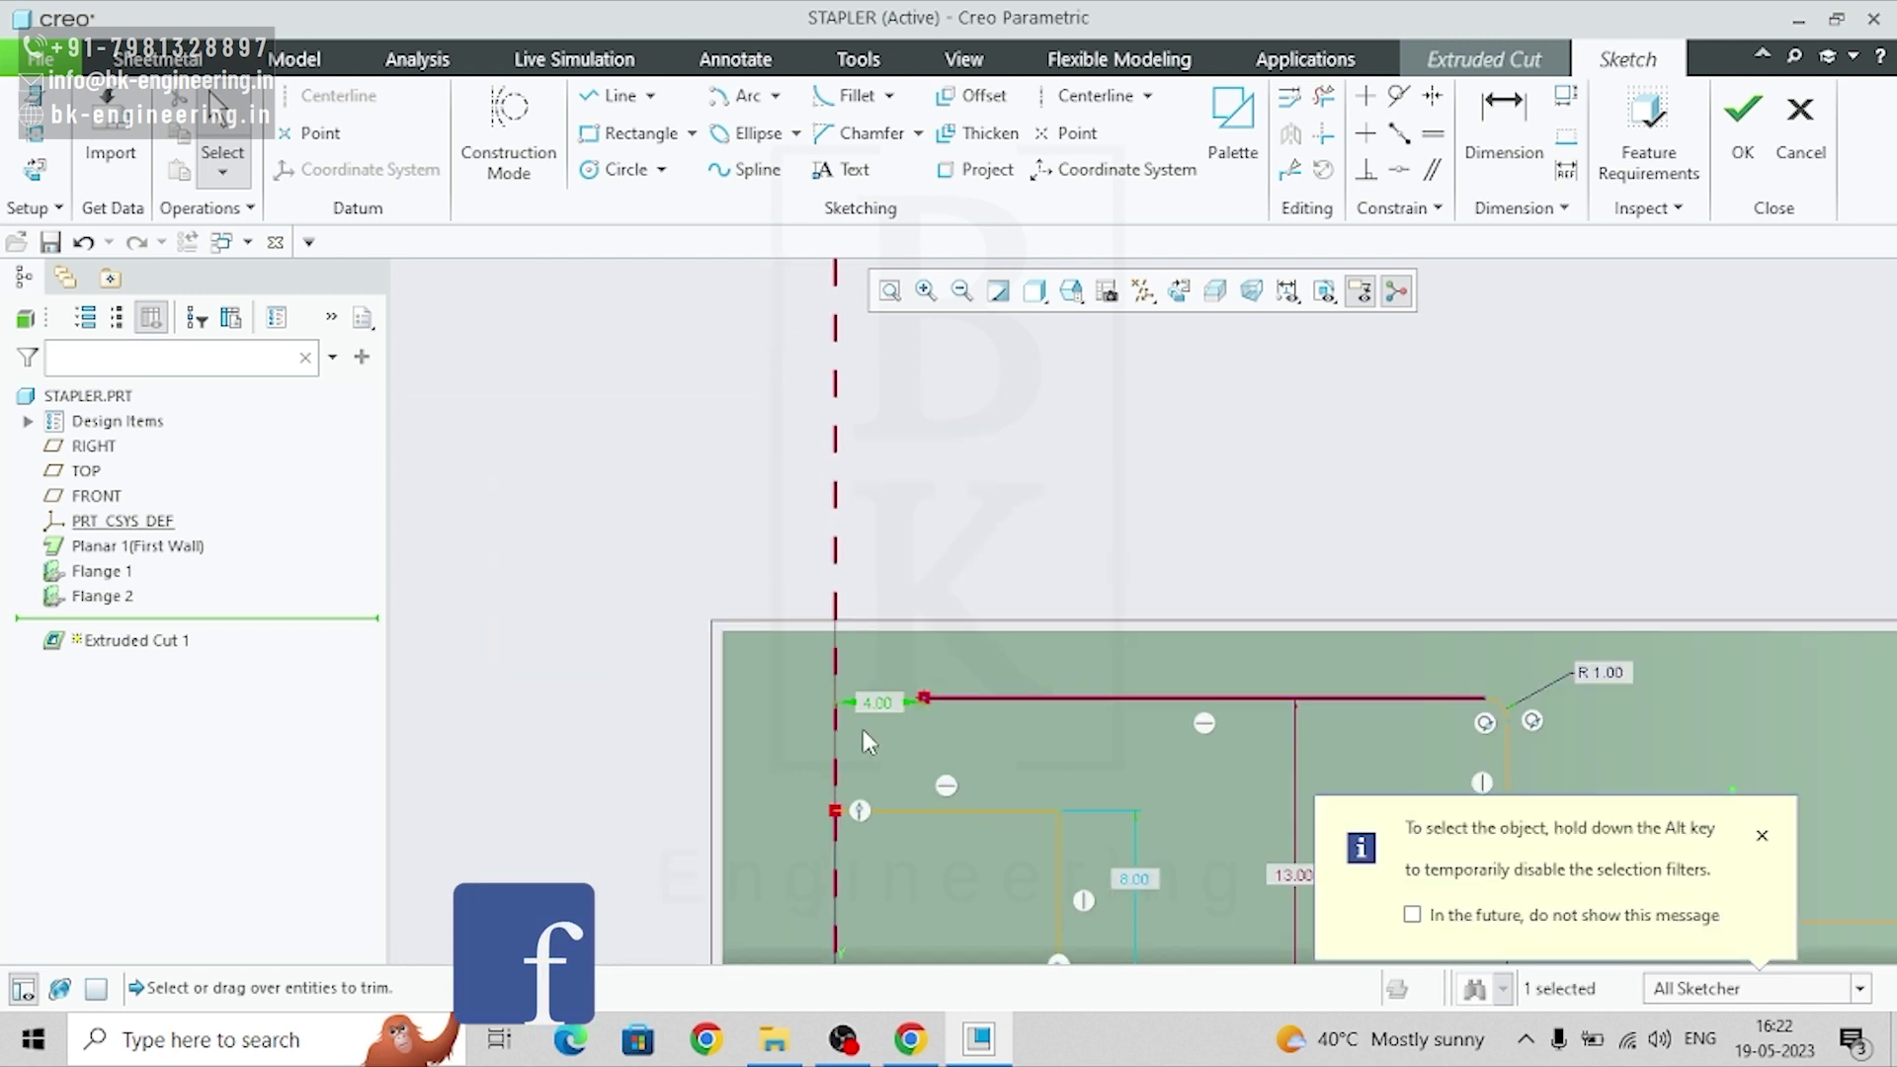
# - Draw a 3-point arc joining the open ends of the upper and lower horizontal lines, with its center on the vertical reference
pyautogui.scroll(3, 846, 832)
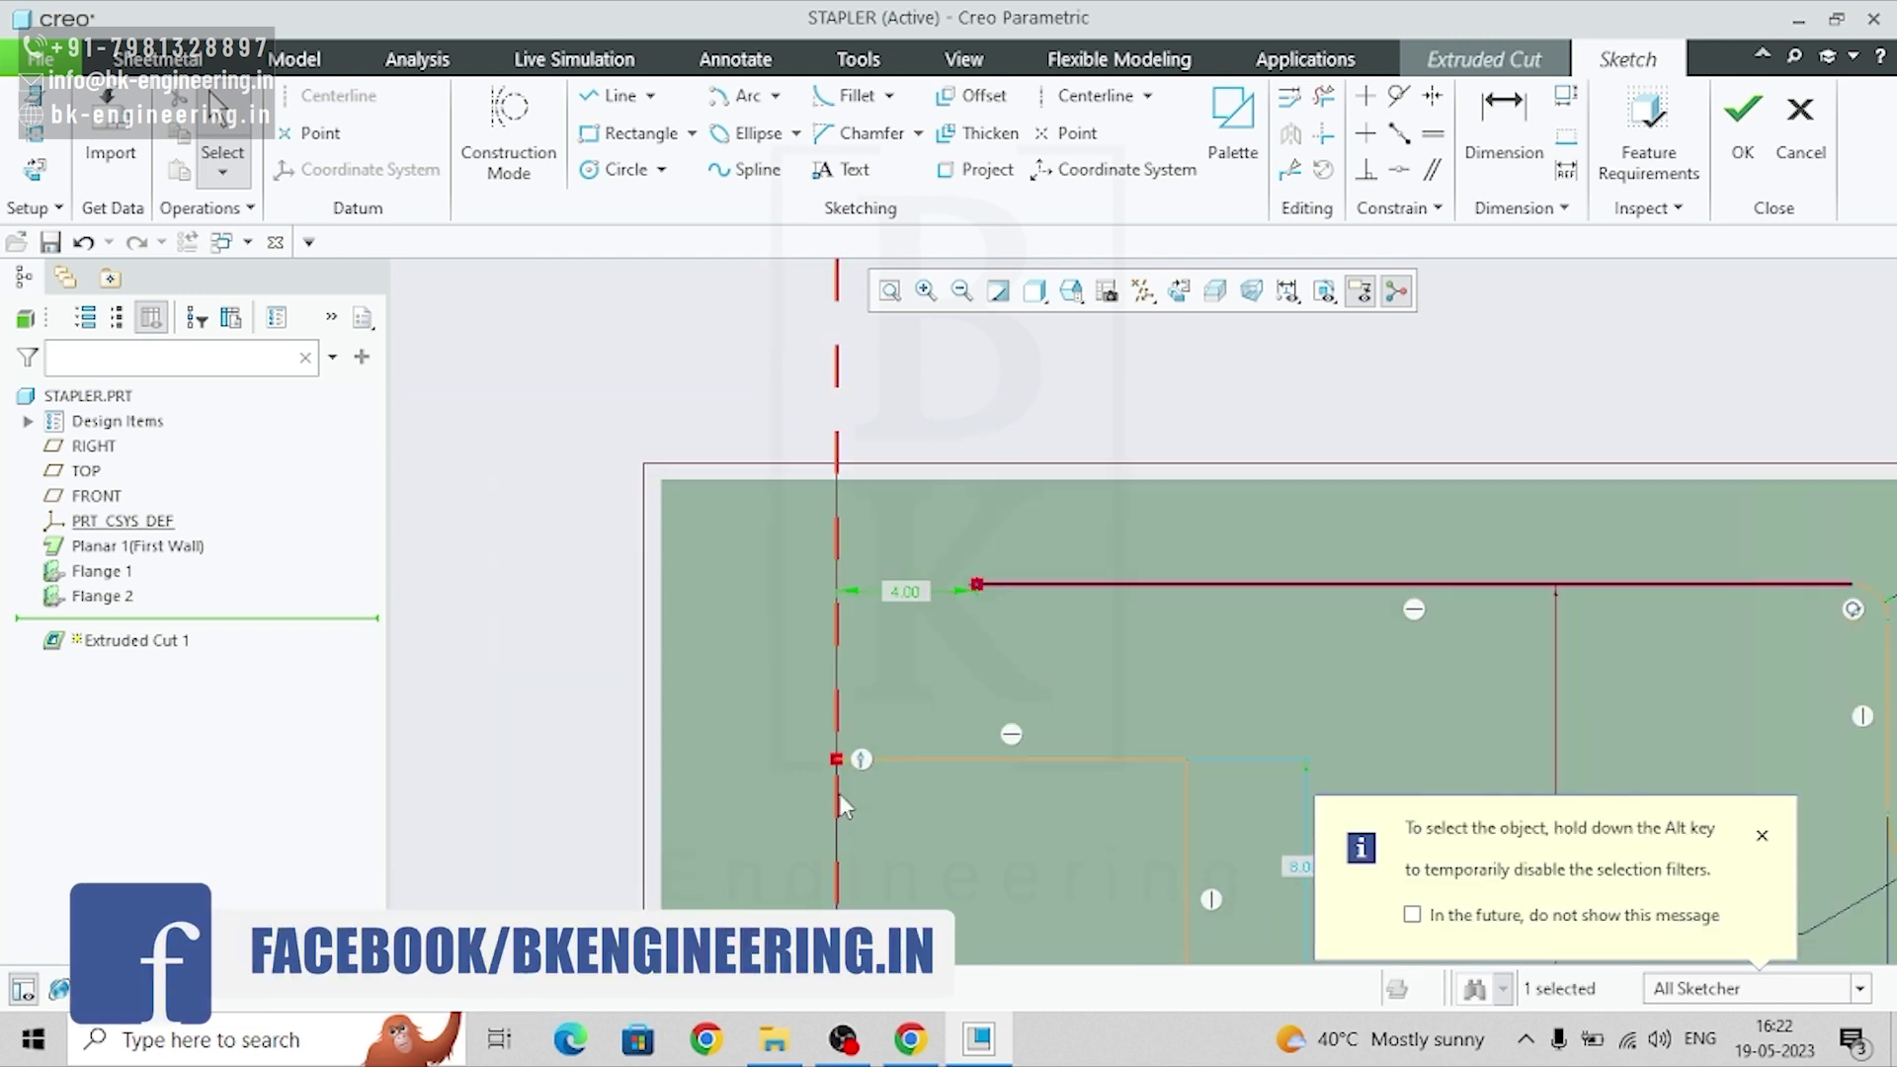
pyautogui.click(776, 96)
pyautogui.click(779, 129)
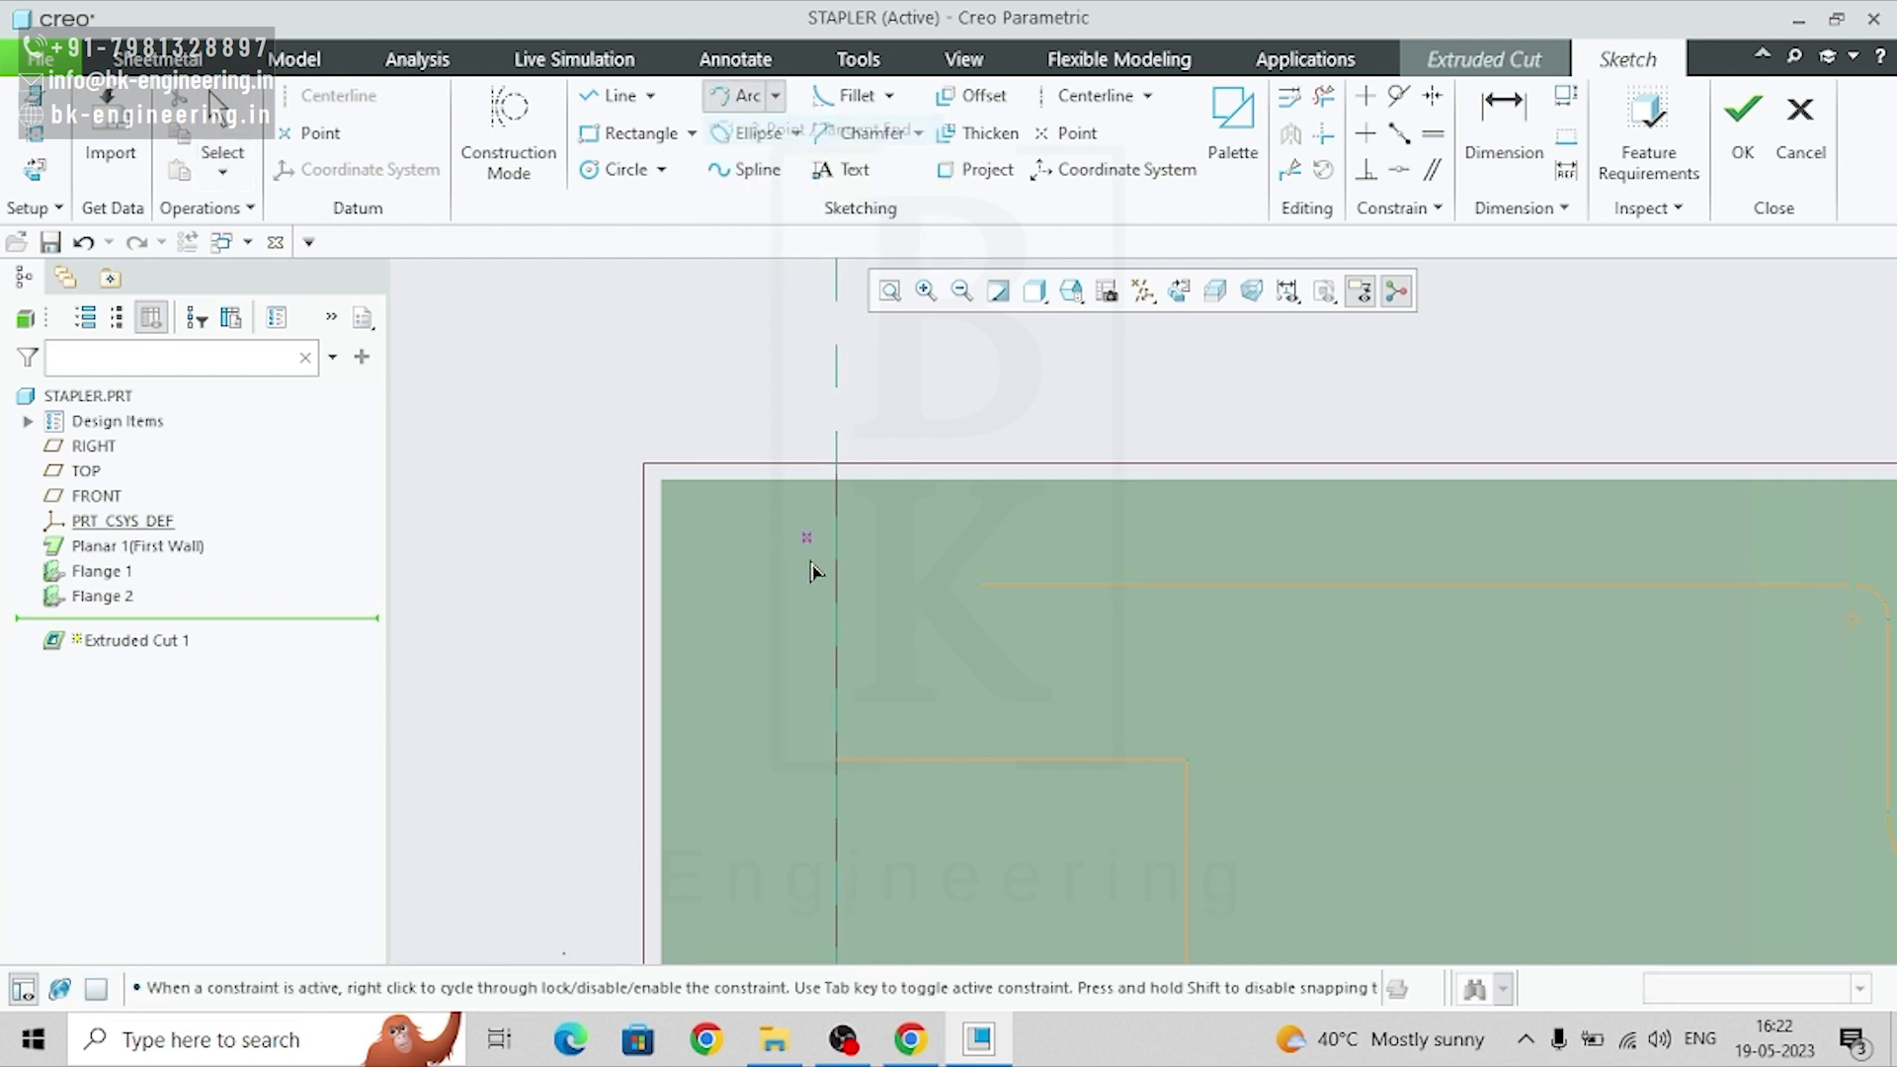
pyautogui.click(835, 760)
pyautogui.click(978, 585)
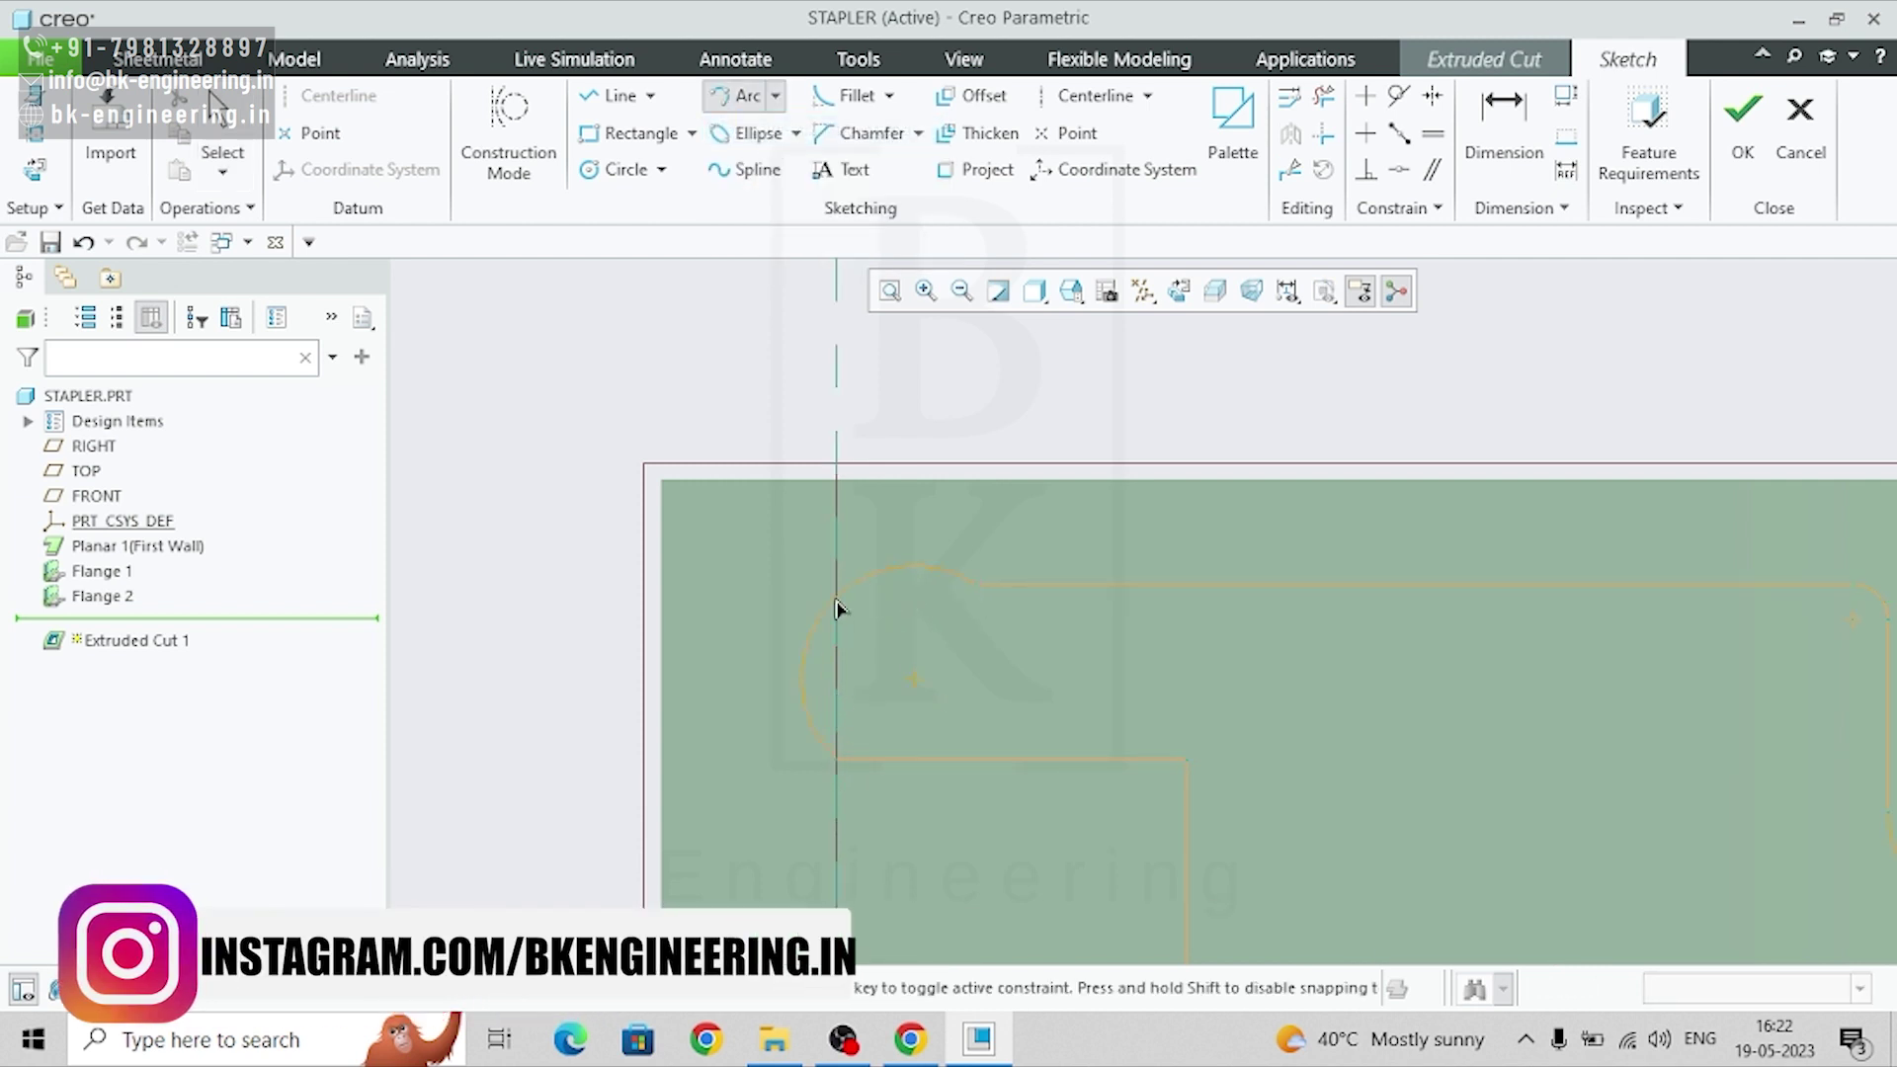
pyautogui.click(729, 543)
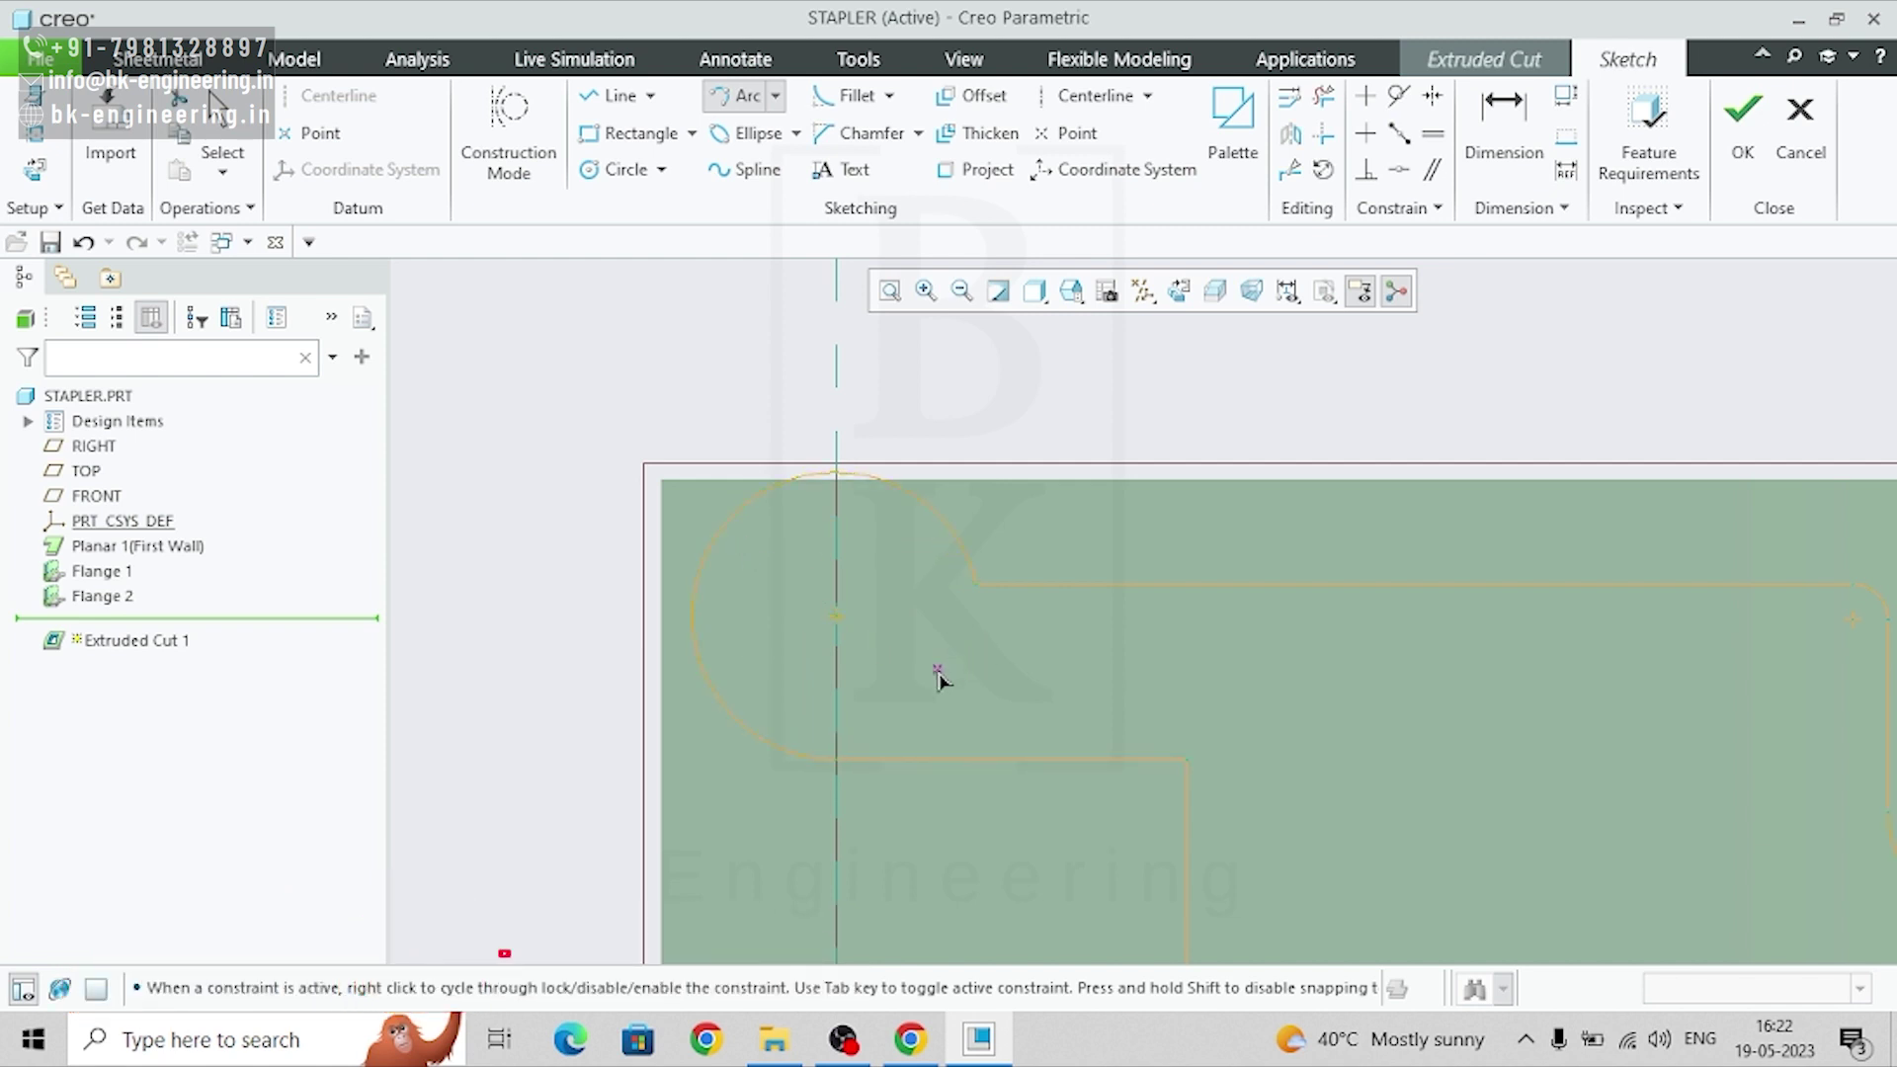
pyautogui.middleClick(939, 670)
# - Make the short vertical line below the arc equal in length to the vertical line between the two fillets, and finish the sketch
pyautogui.scroll(-3, 938, 670)
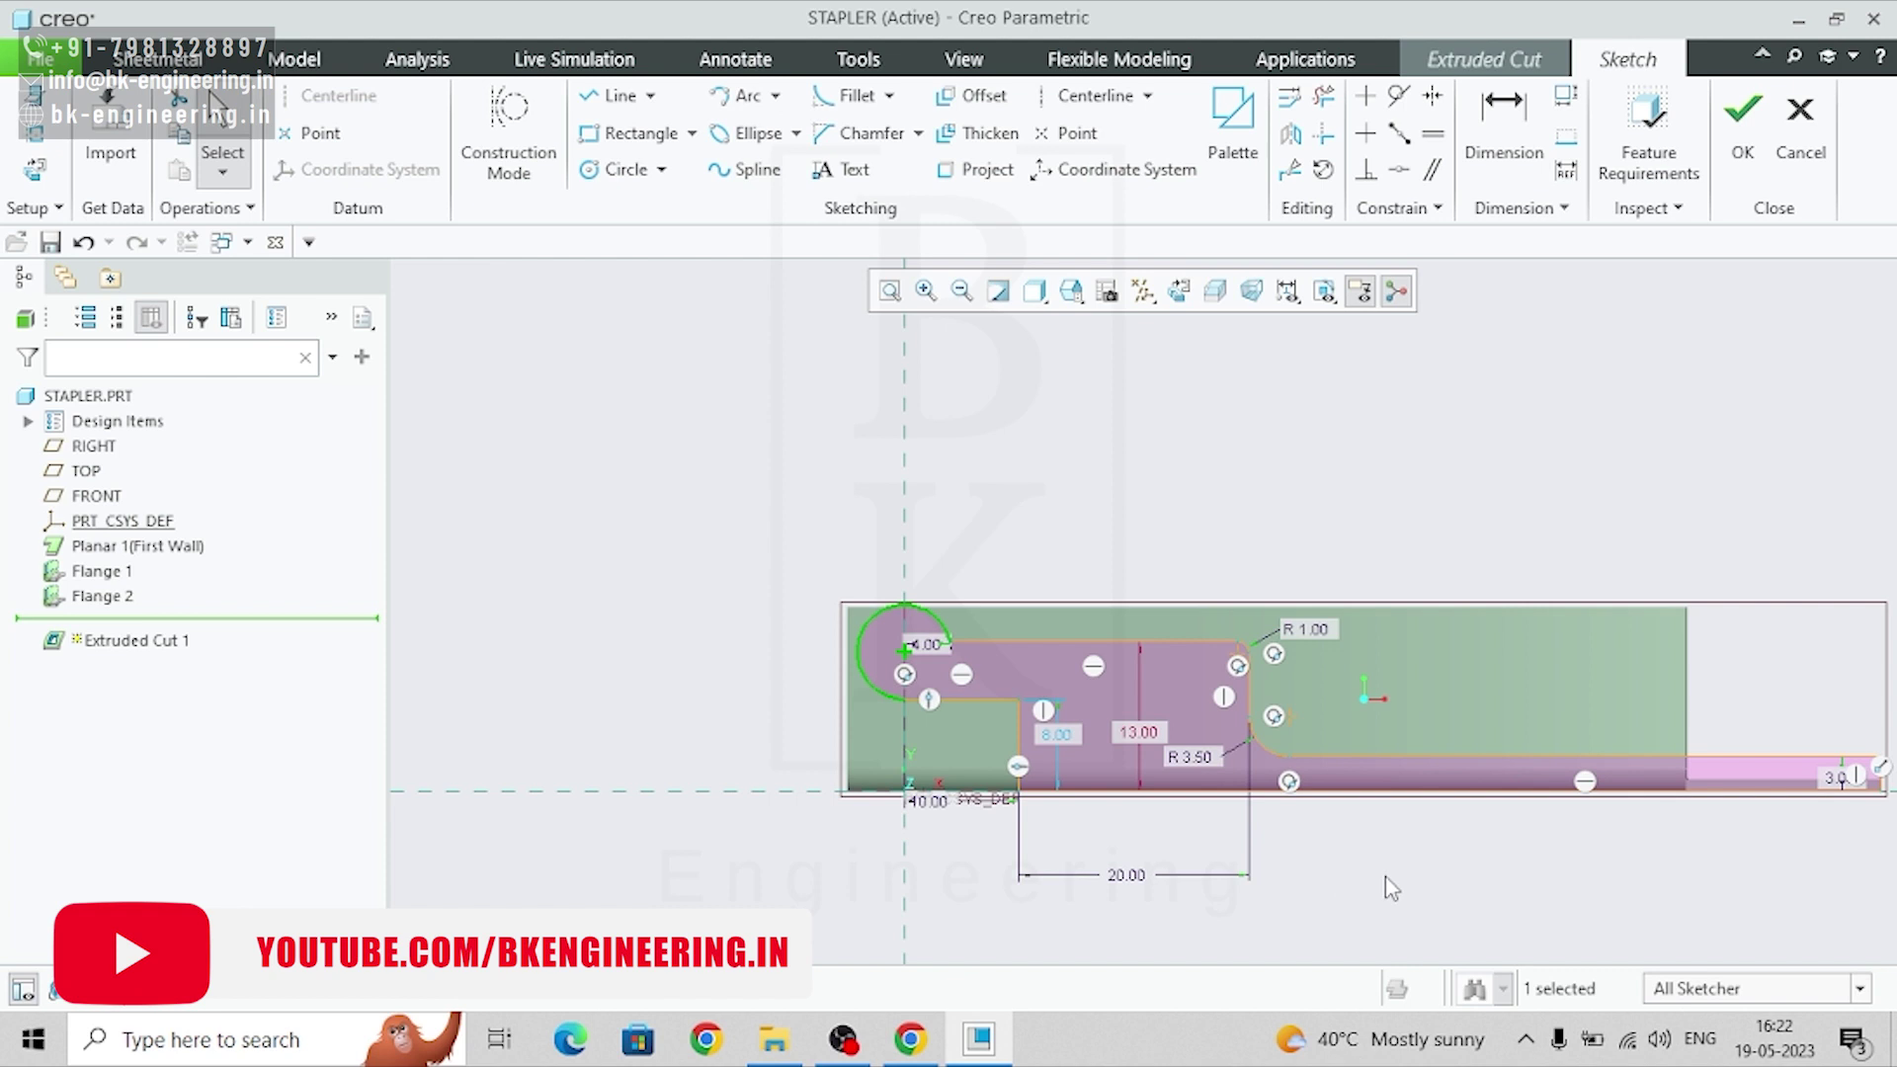
pyautogui.scroll(1, 1388, 884)
pyautogui.scroll(-2, 1384, 880)
pyautogui.scroll(2, 1550, 897)
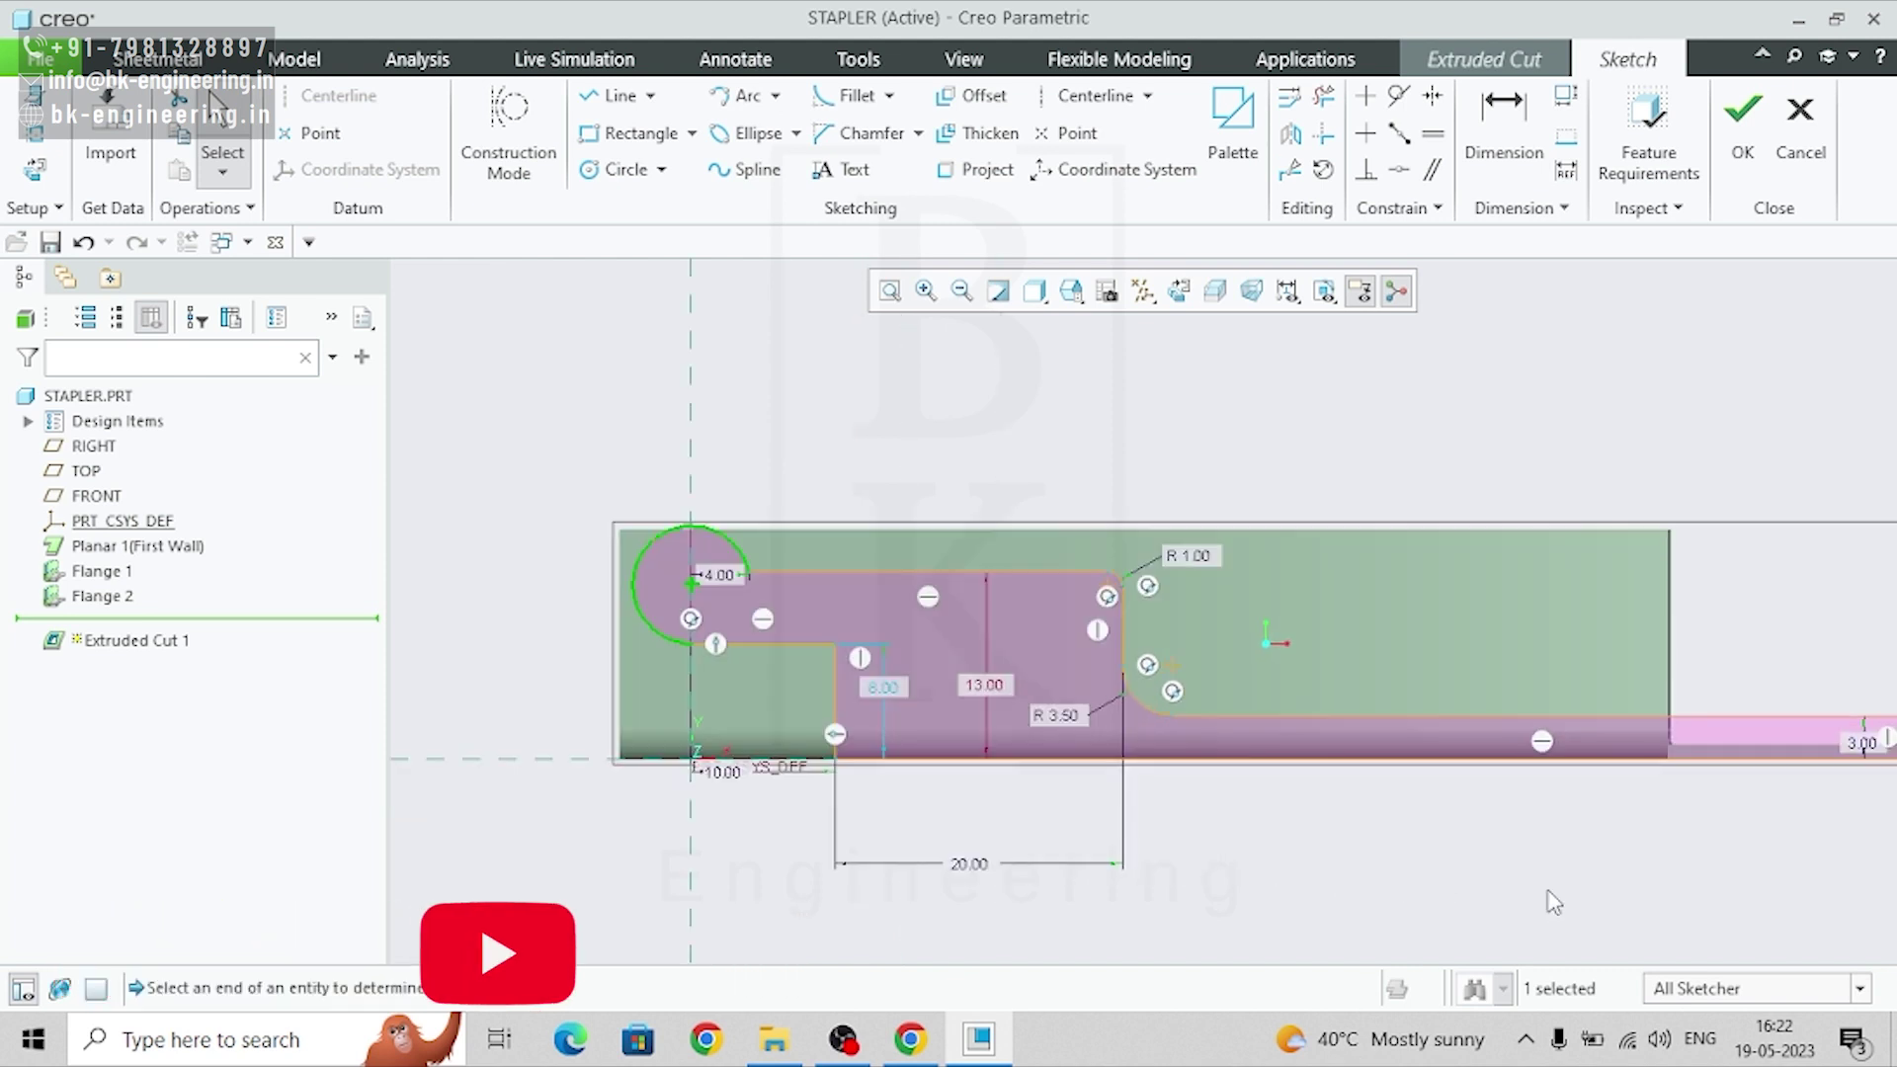
pyautogui.scroll(1, 1181, 835)
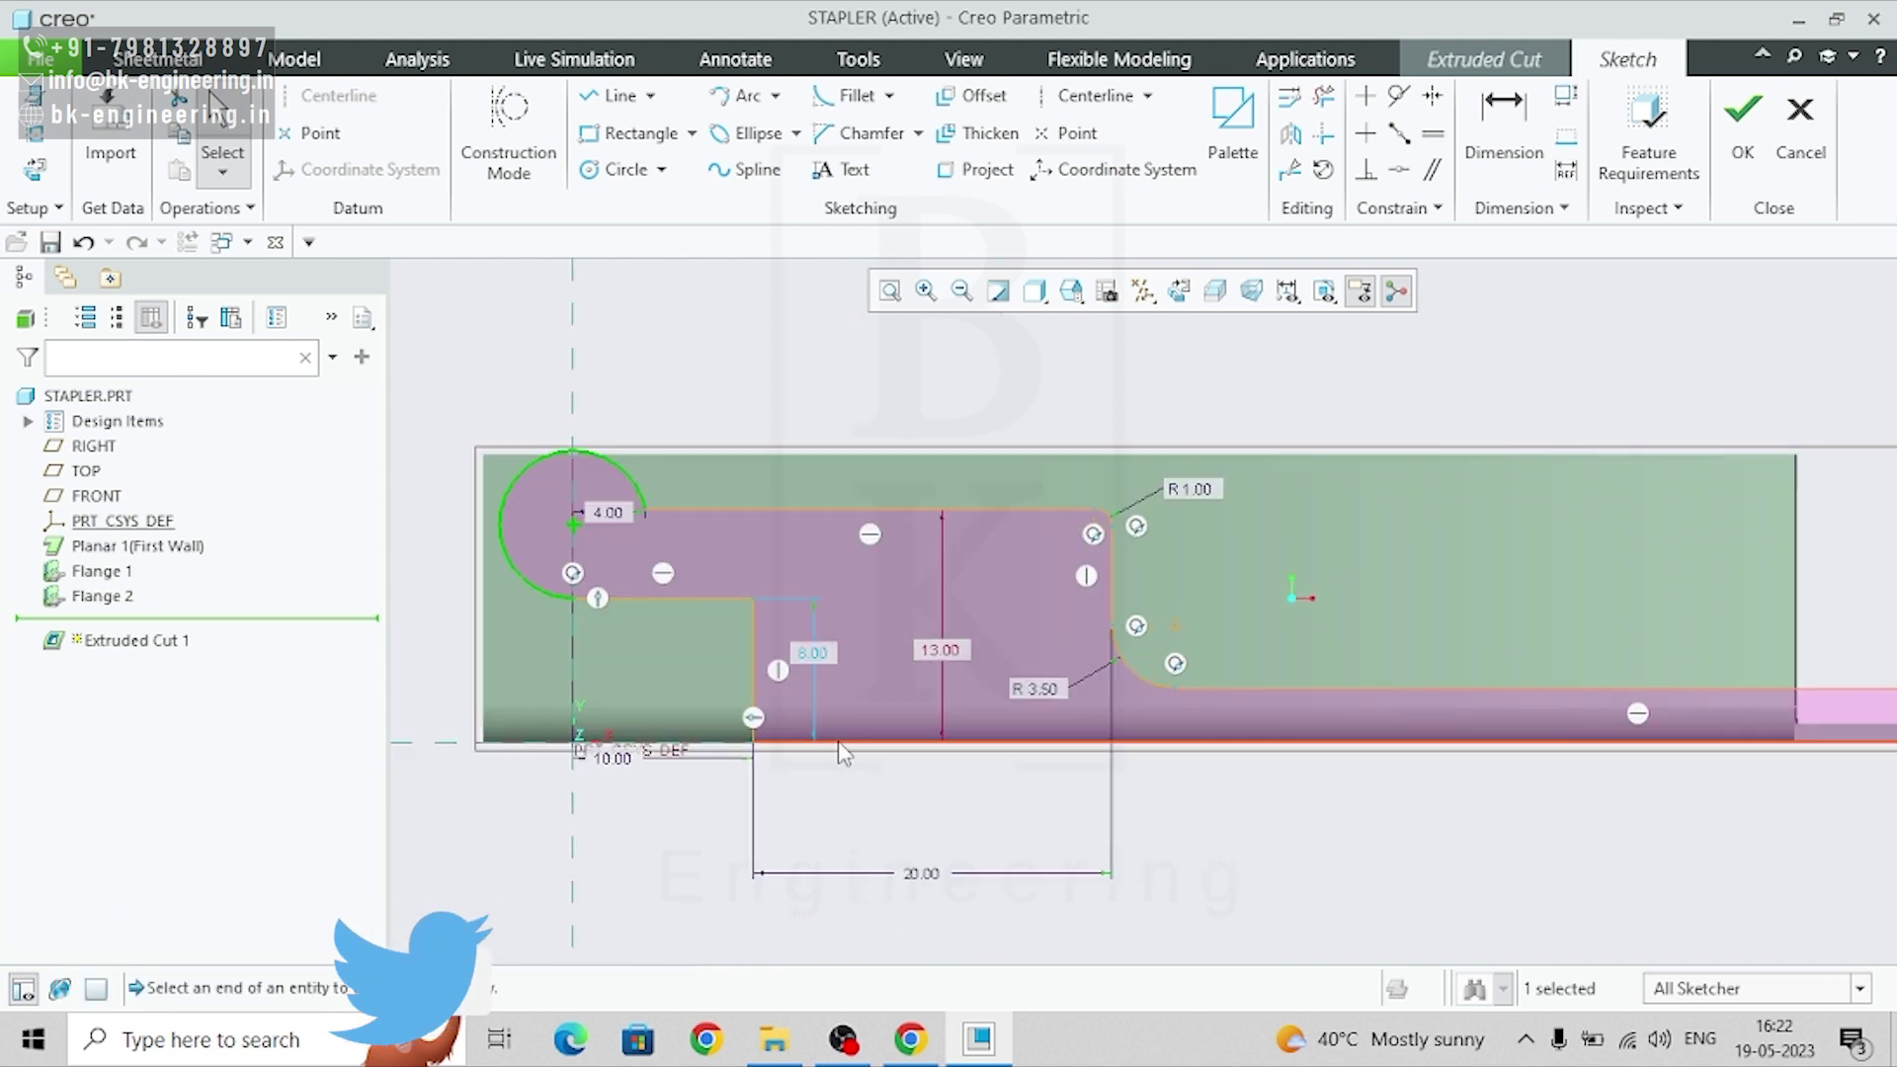
pyautogui.click(1434, 138)
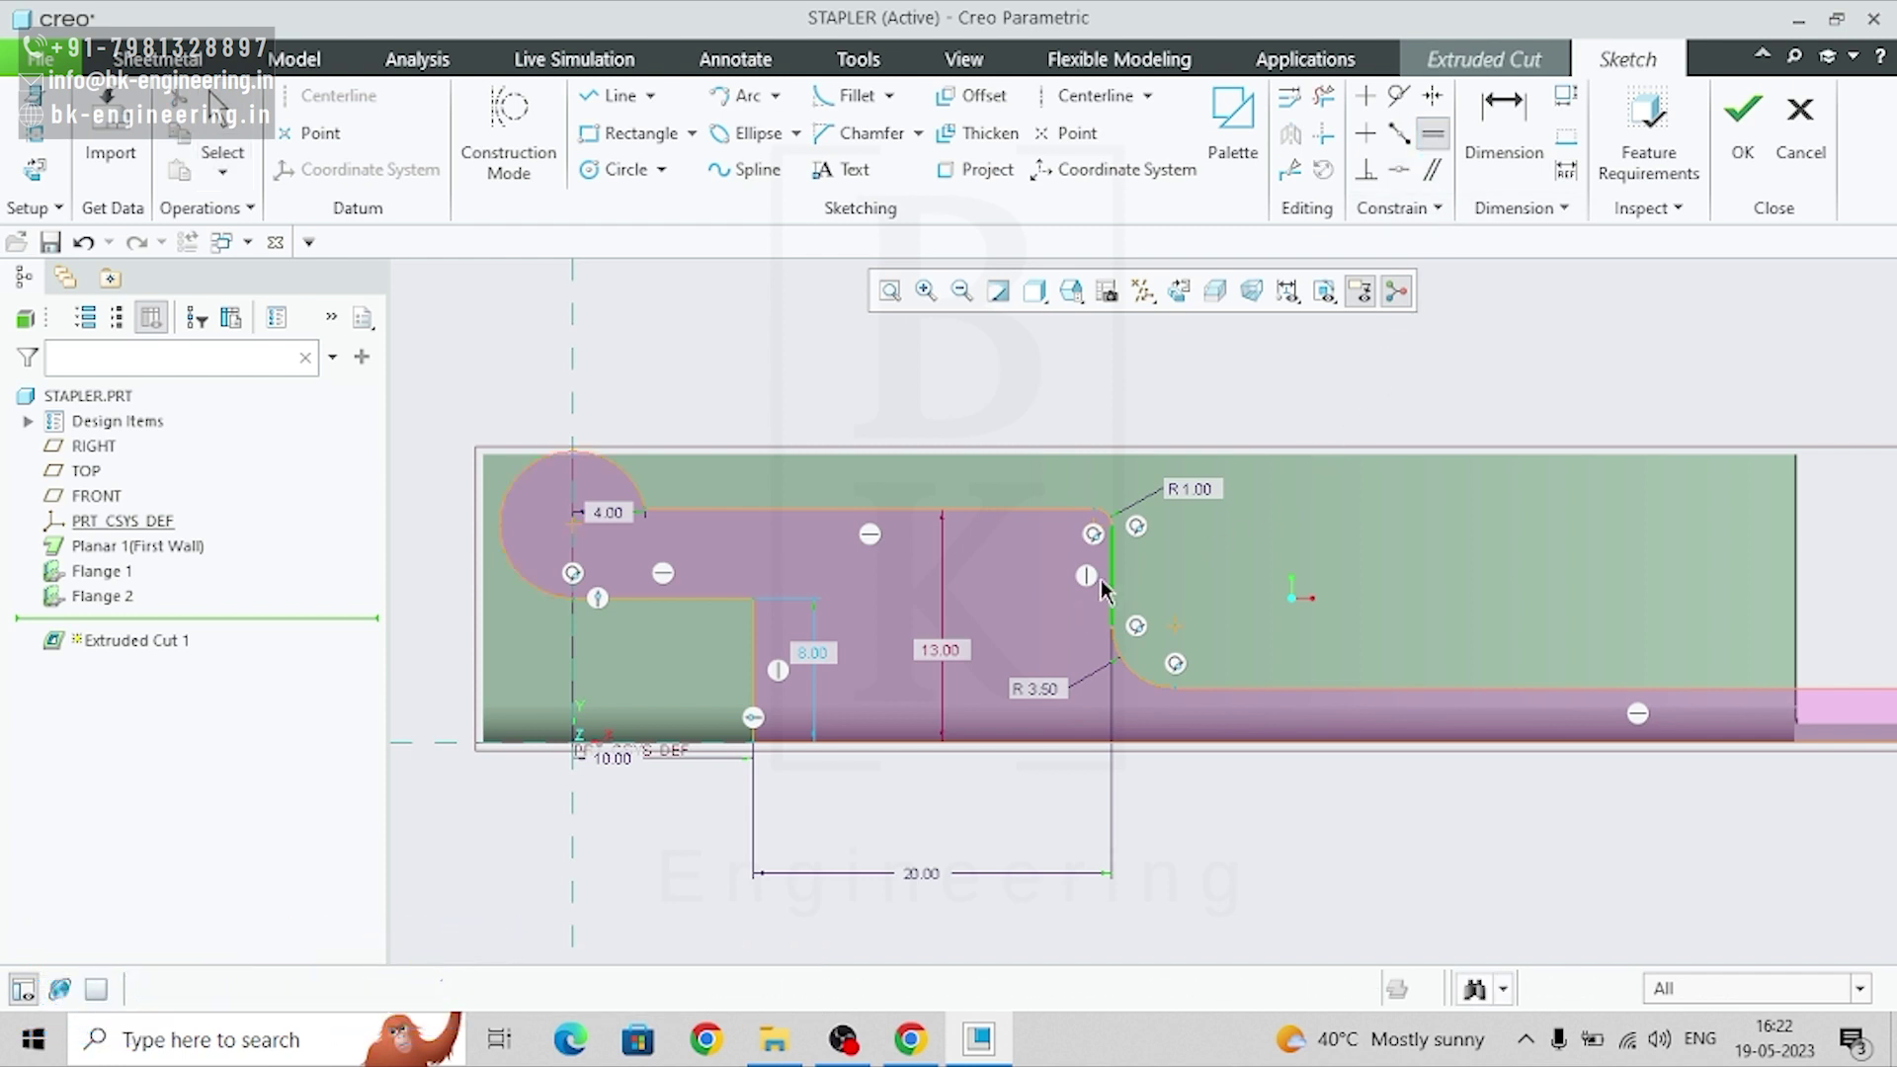
pyautogui.click(753, 681)
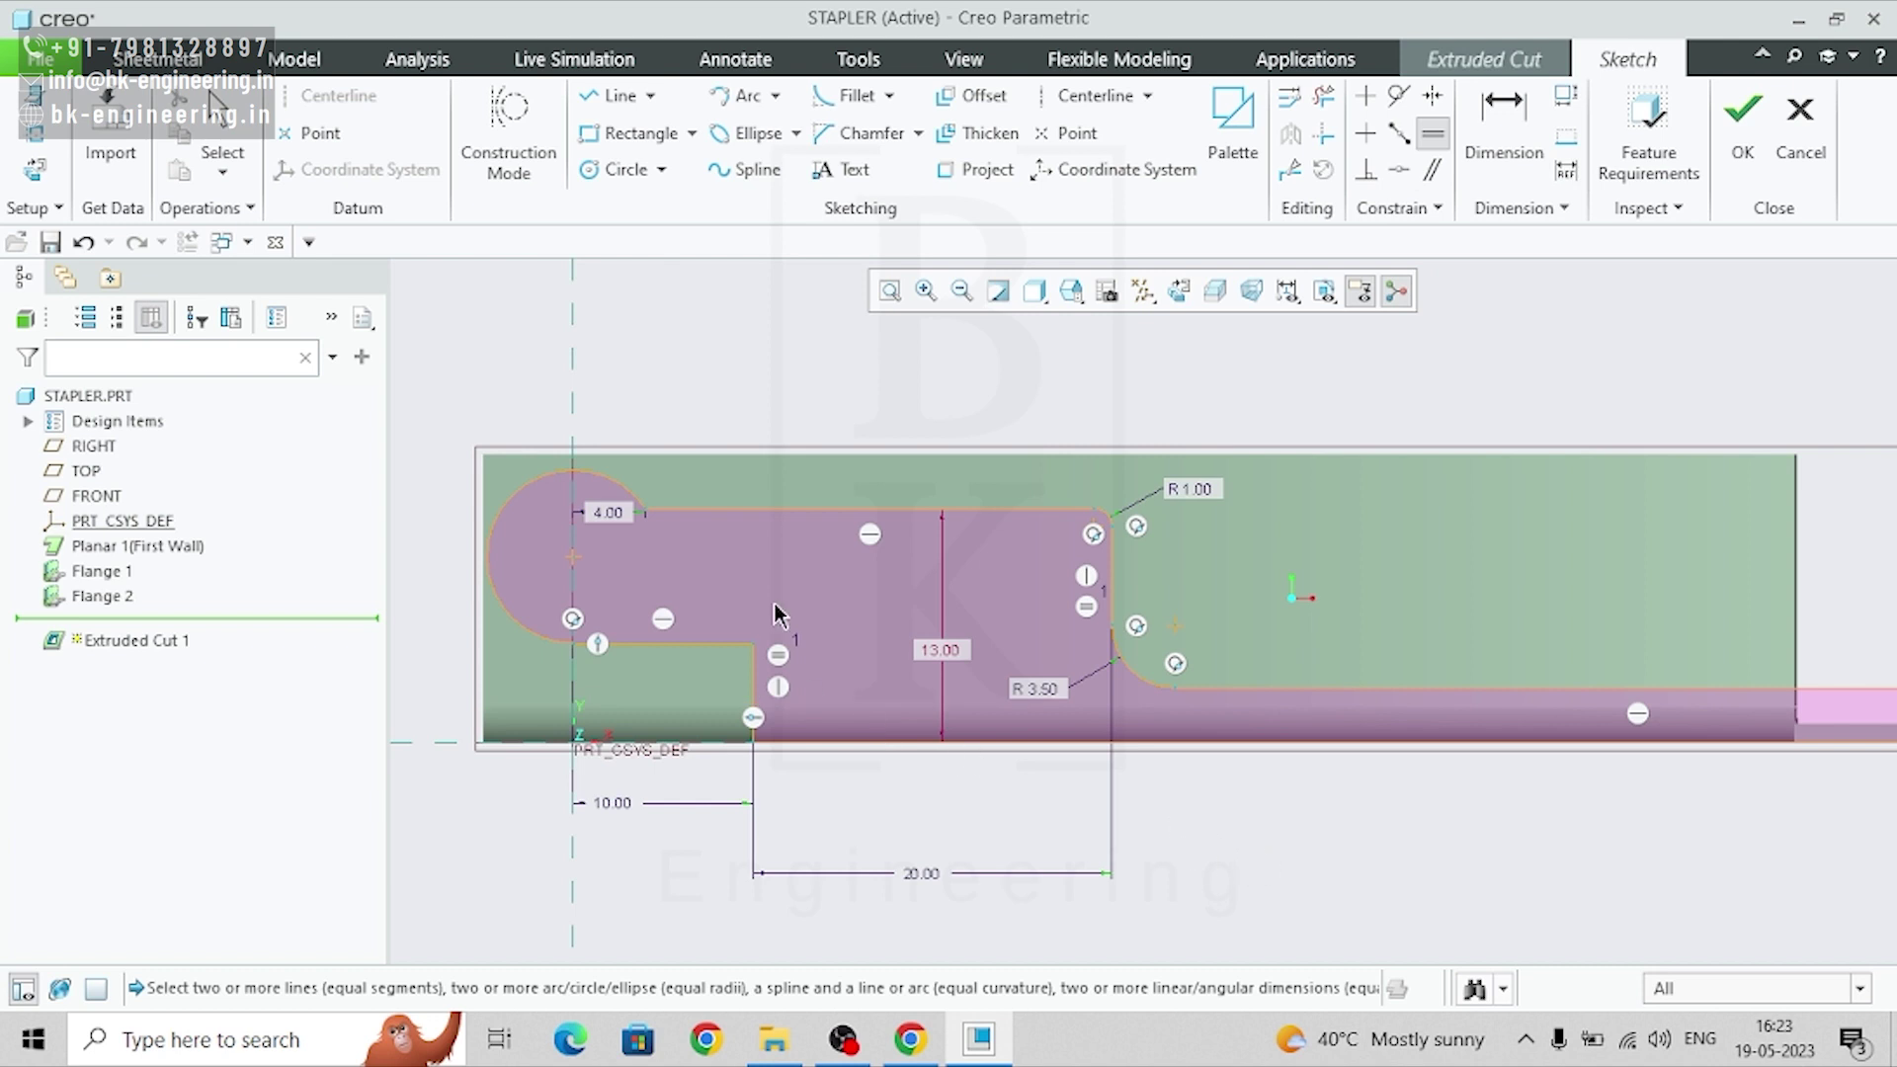
pyautogui.scroll(-3, 1245, 780)
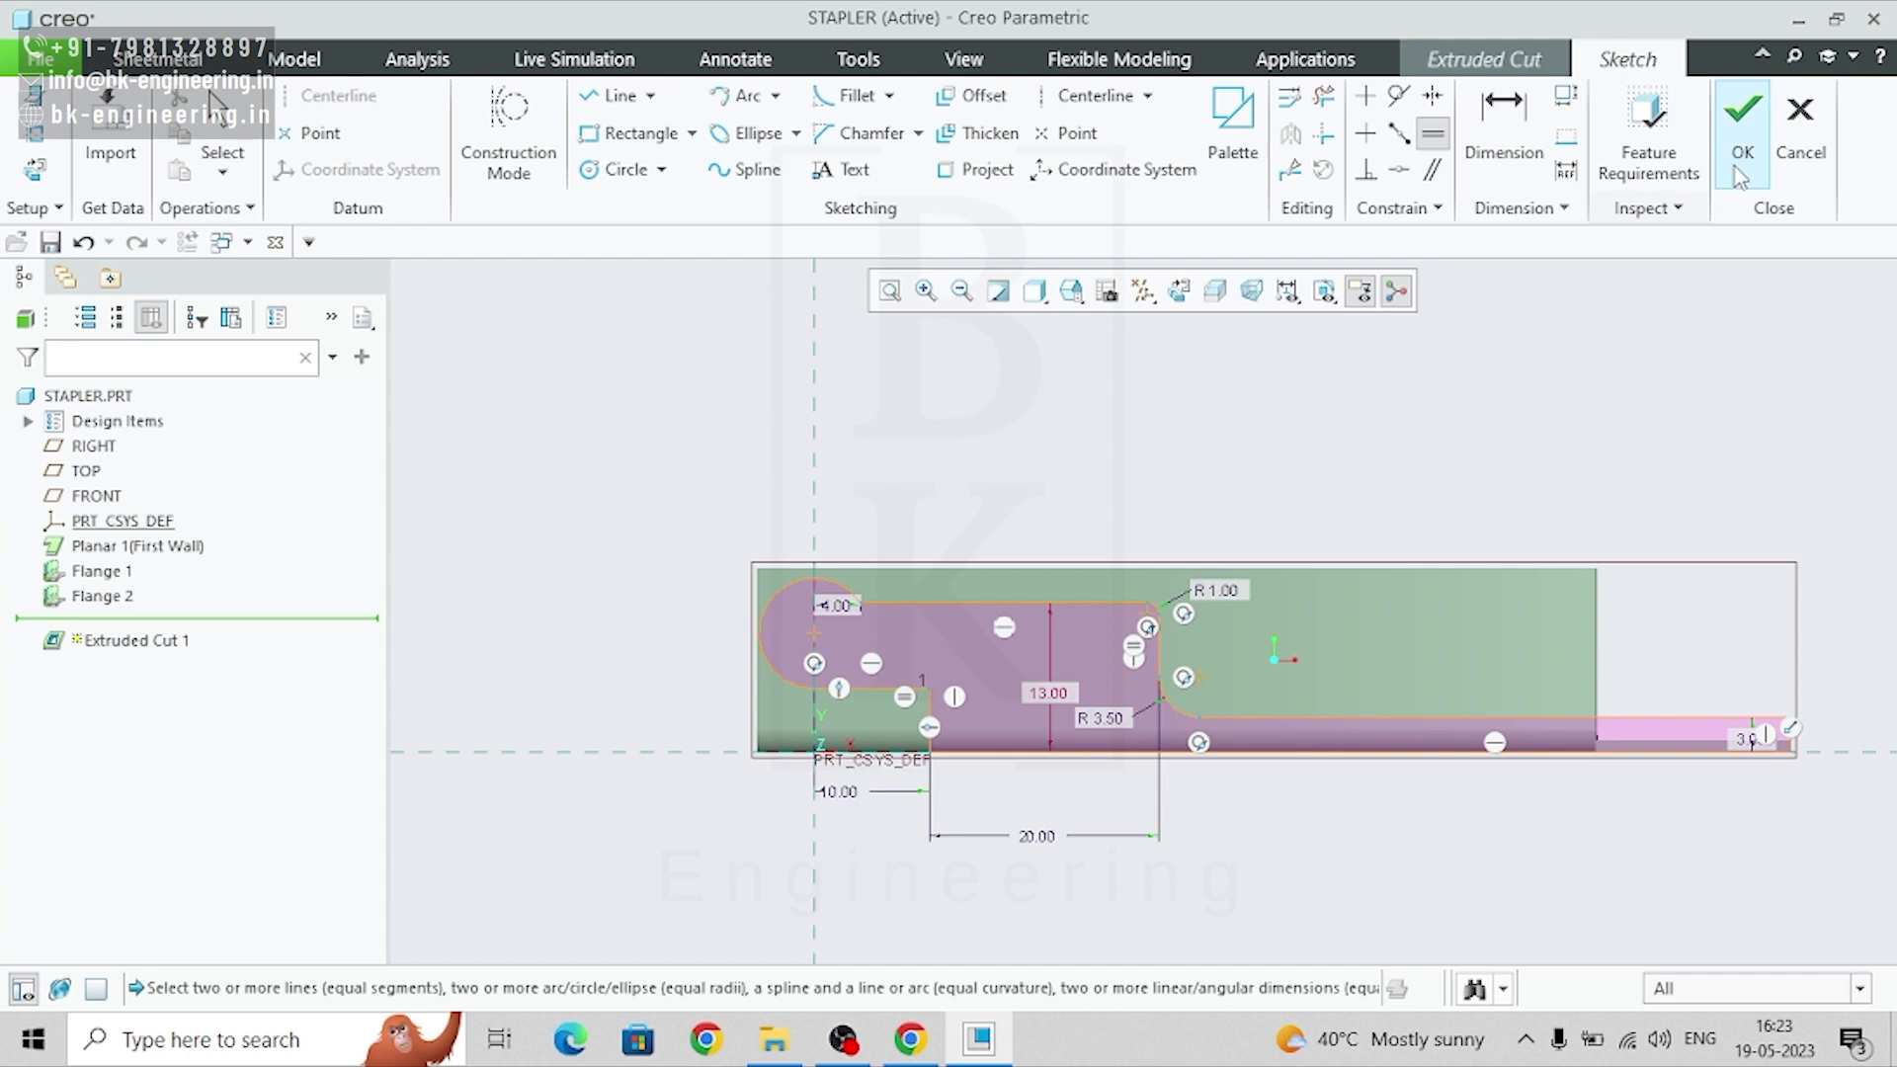
pyautogui.click(1742, 123)
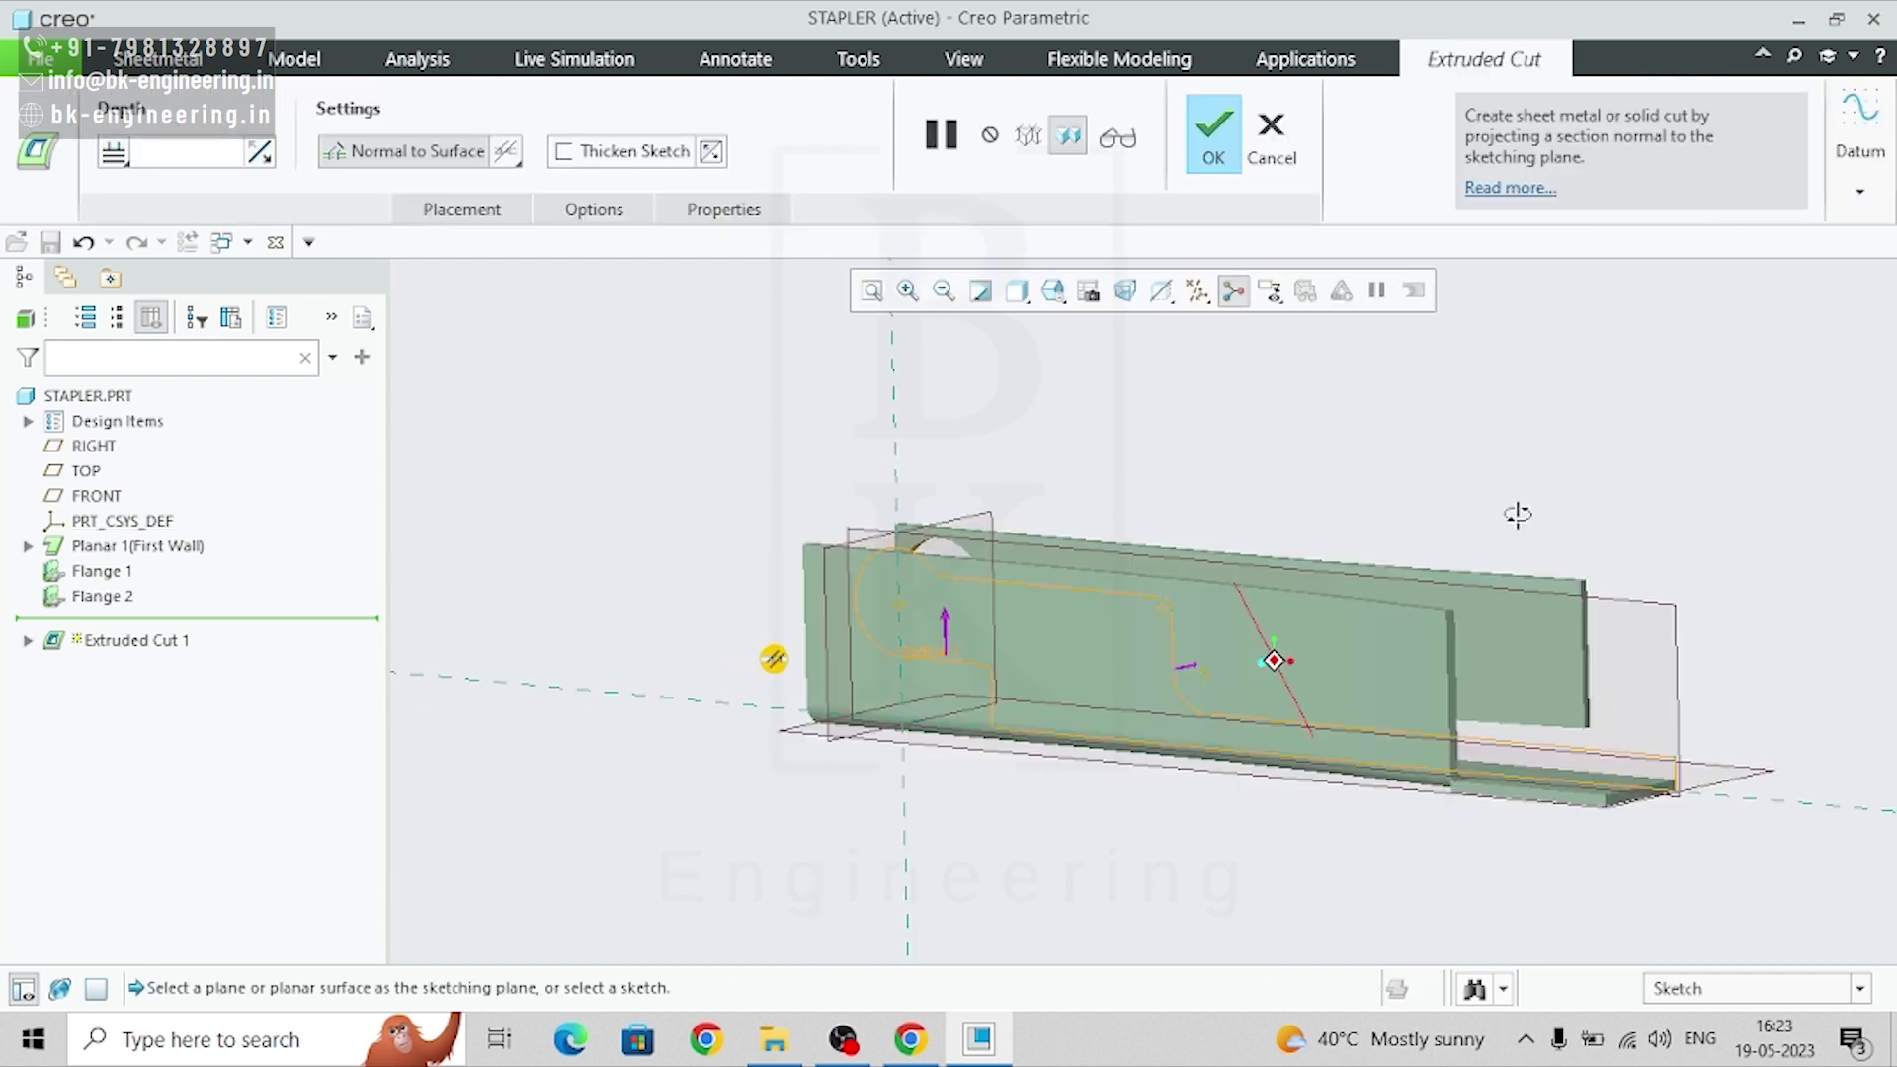
# - Set the extruded cut's depth to extend symmetrically on both sides of the sketch plane
pyautogui.click(116, 155)
pyautogui.click(123, 211)
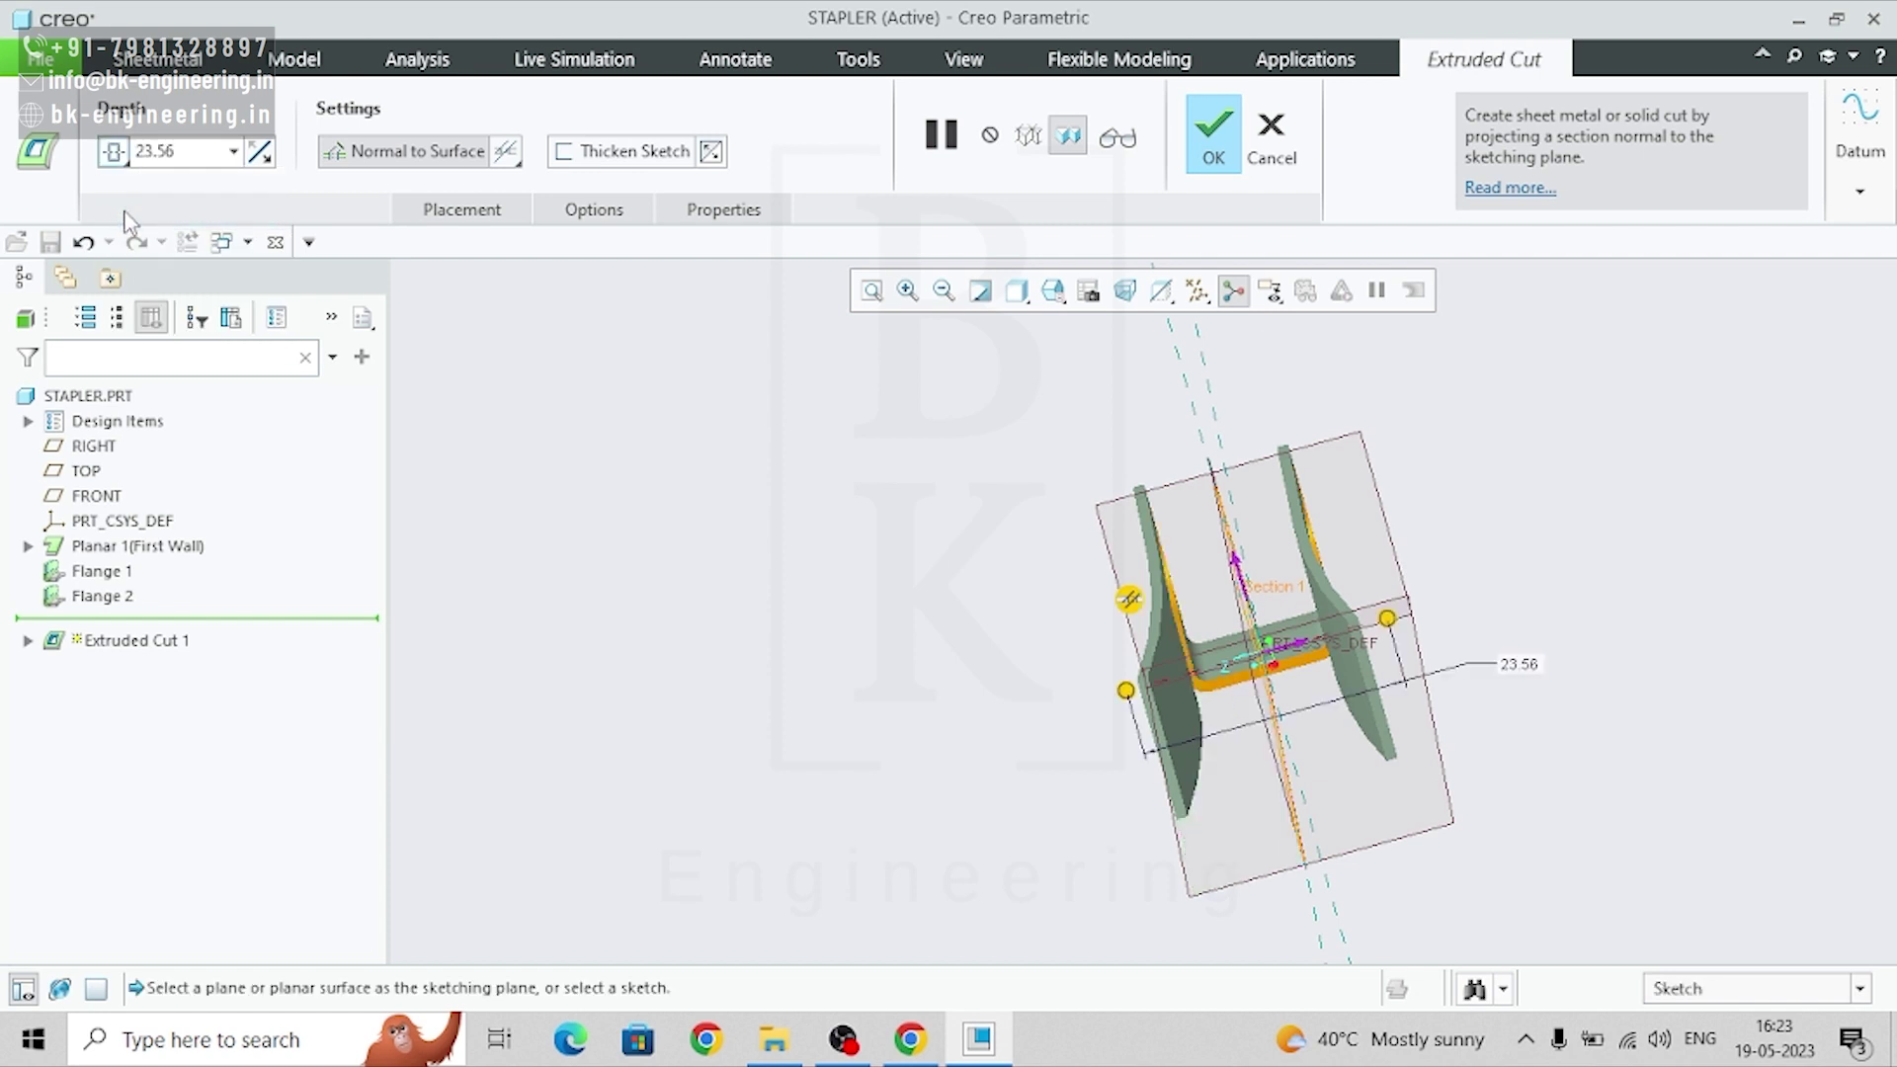
pyautogui.moveTo(683, 781); pyautogui.dragTo(706, 815, button='middle')
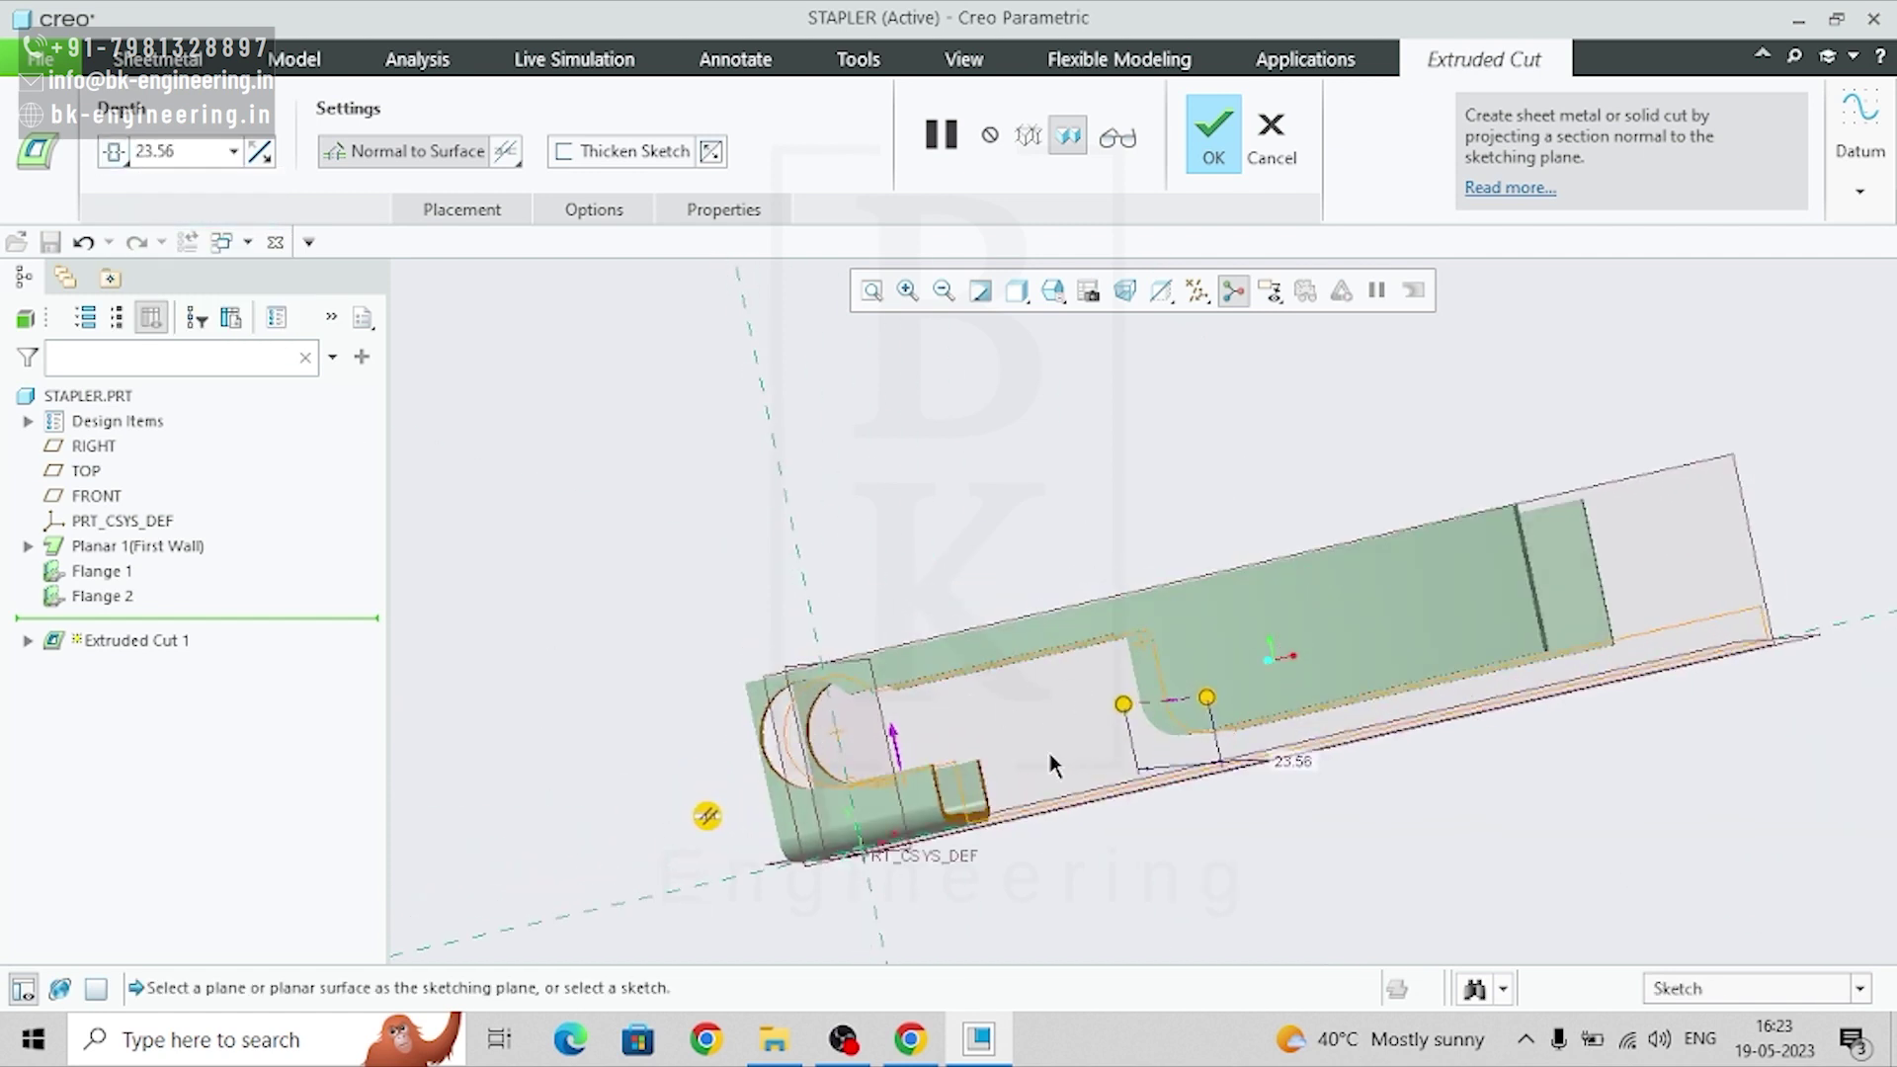
# - Flip the material removal side of the extruded cut to keep the profile inside the sketch, and complete the feature
pyautogui.click(712, 153)
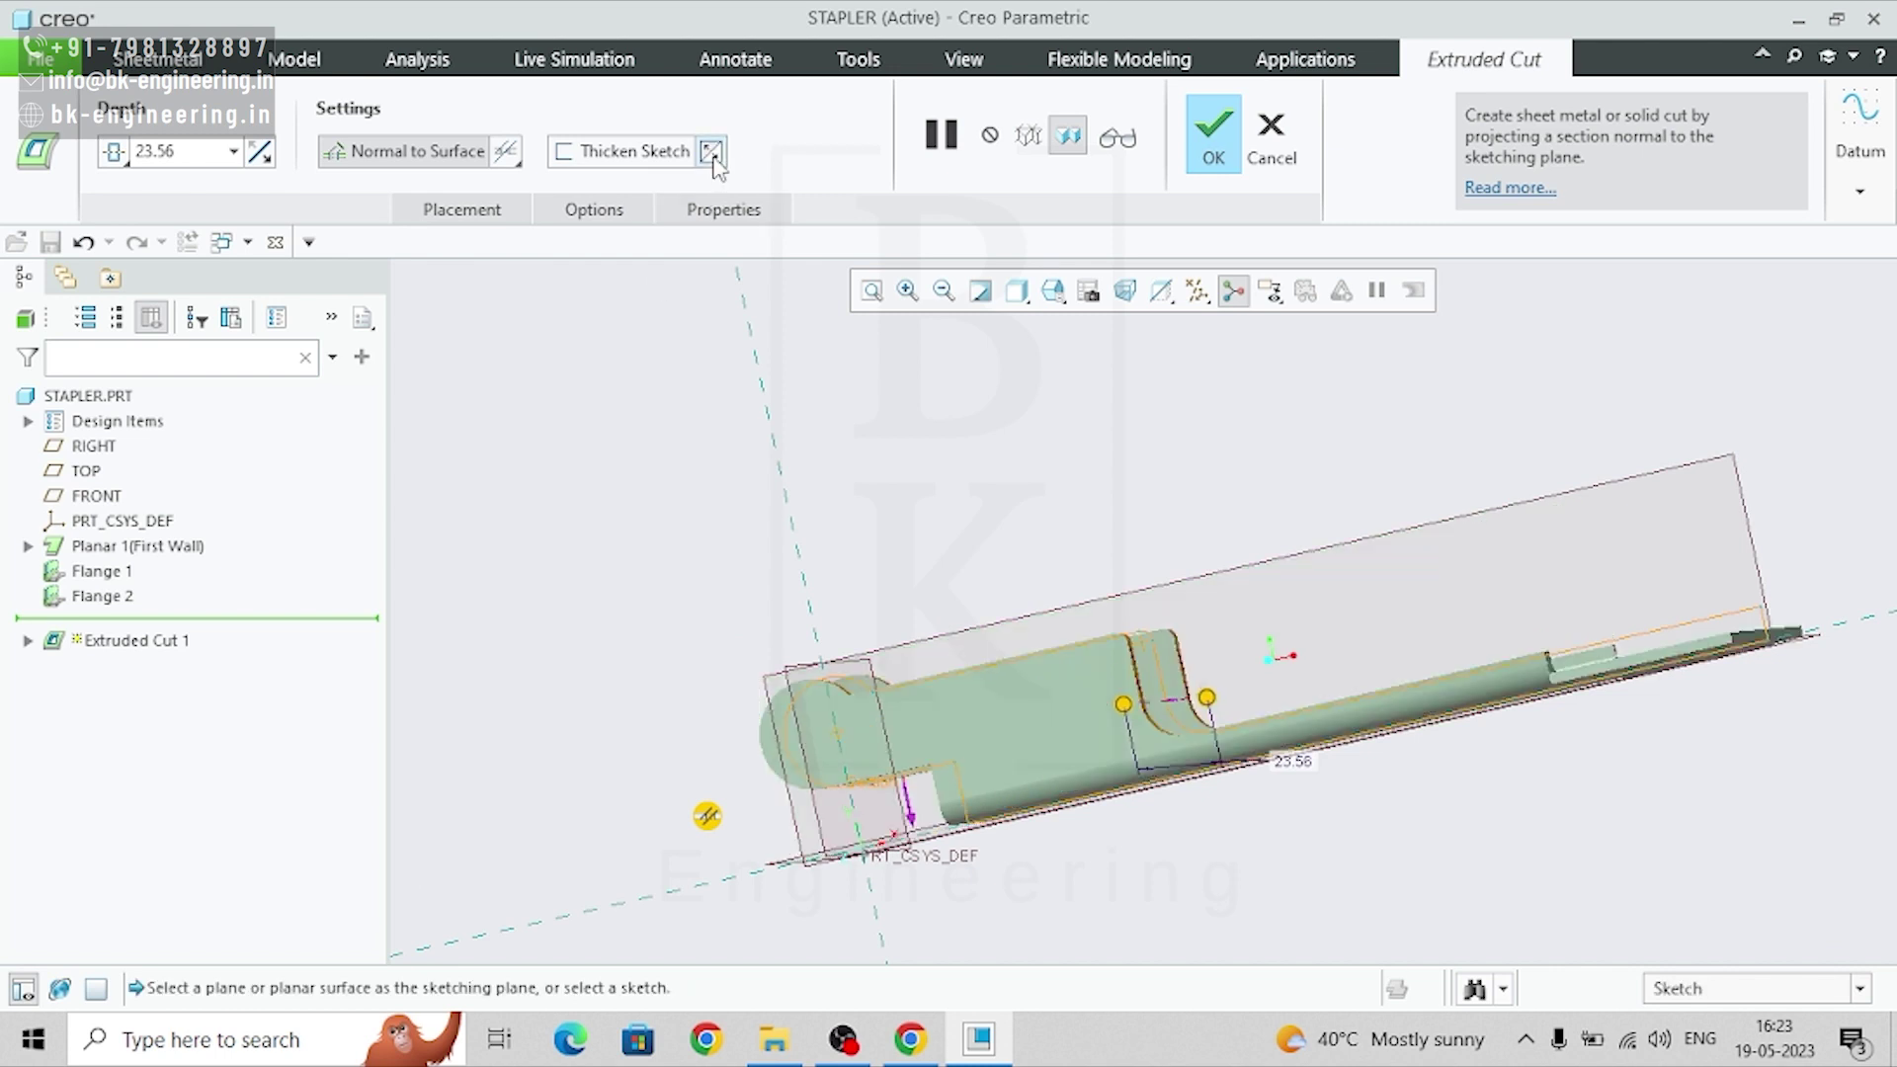
pyautogui.moveTo(1021, 565); pyautogui.dragTo(1098, 531, button='middle')
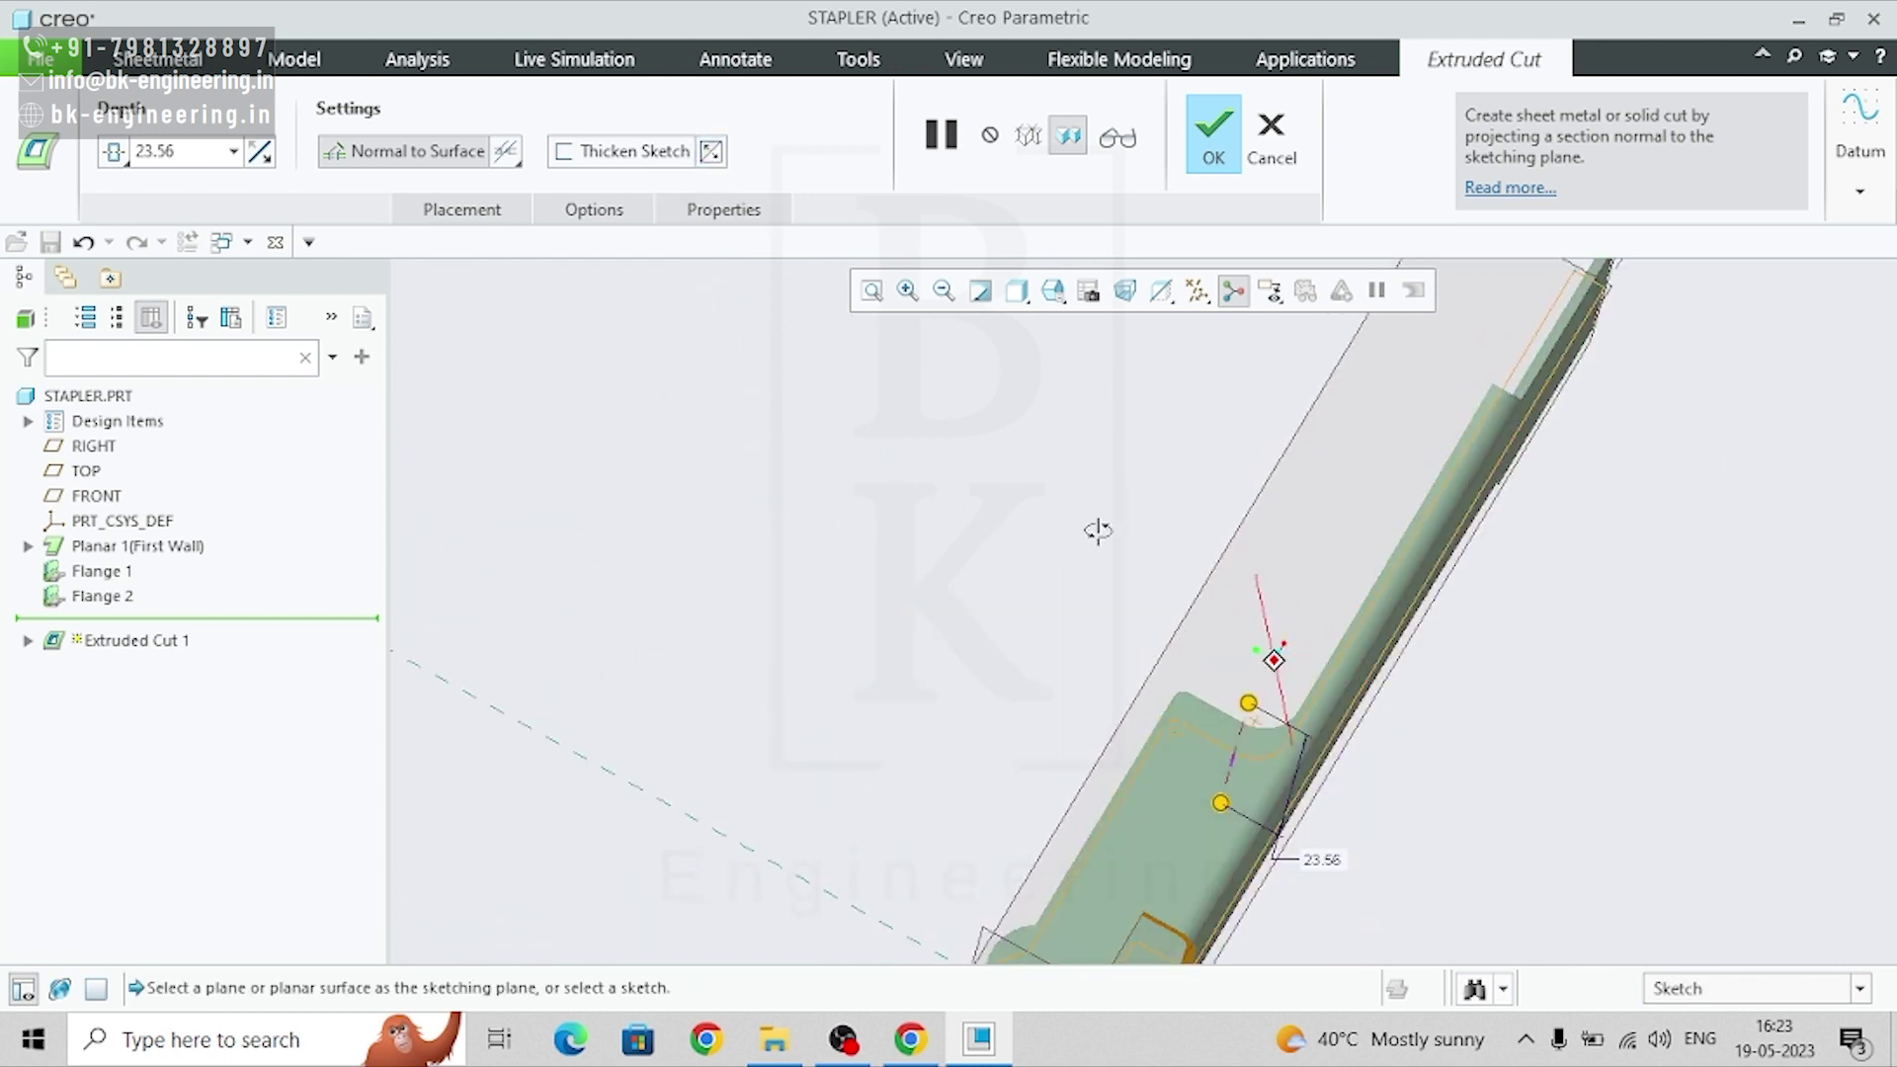
pyautogui.click(1215, 158)
pyautogui.moveTo(1507, 899); pyautogui.dragTo(1520, 798, button='middle')
pyautogui.moveTo(1783, 834); pyautogui.dragTo(1874, 822, button='middle')
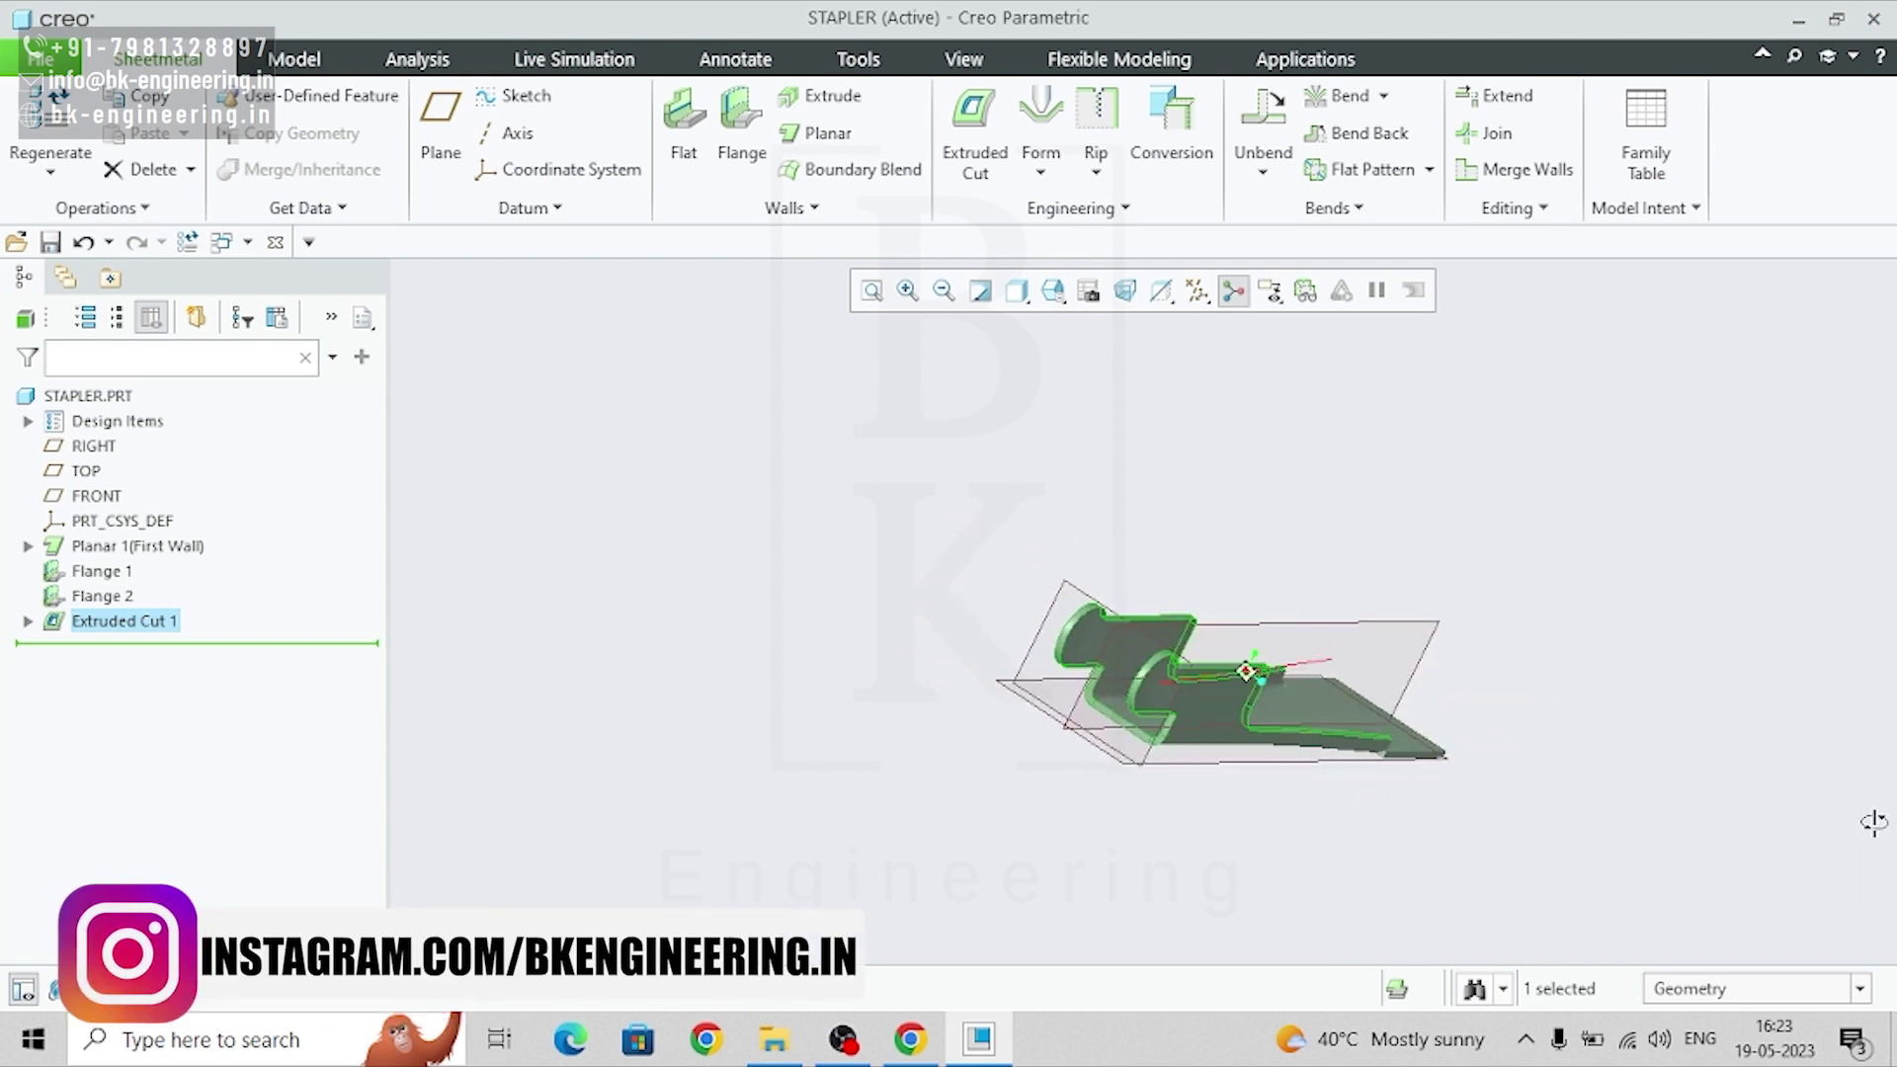
pyautogui.scroll(-3, 1182, 856)
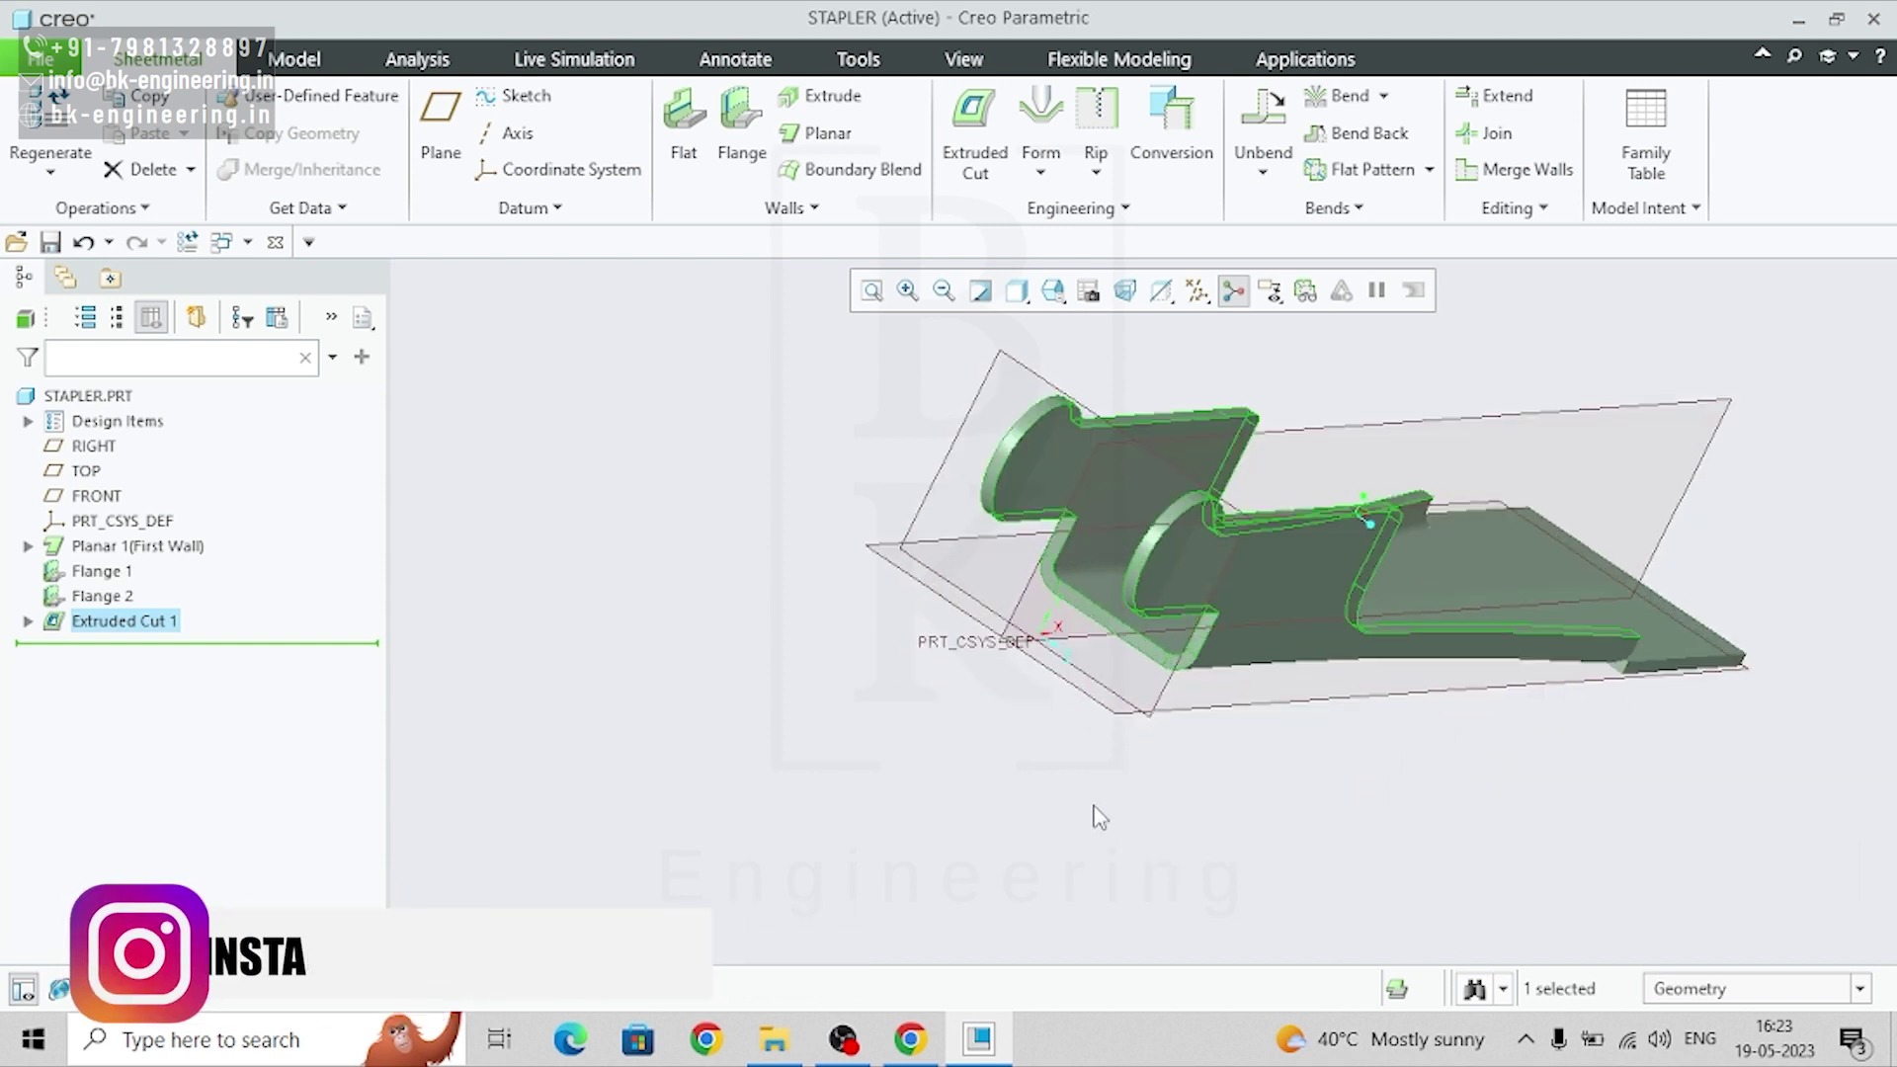
# - Start a flat wall on the lower front edge of the base between the round lugs, using the second bend position type
pyautogui.click(1134, 654)
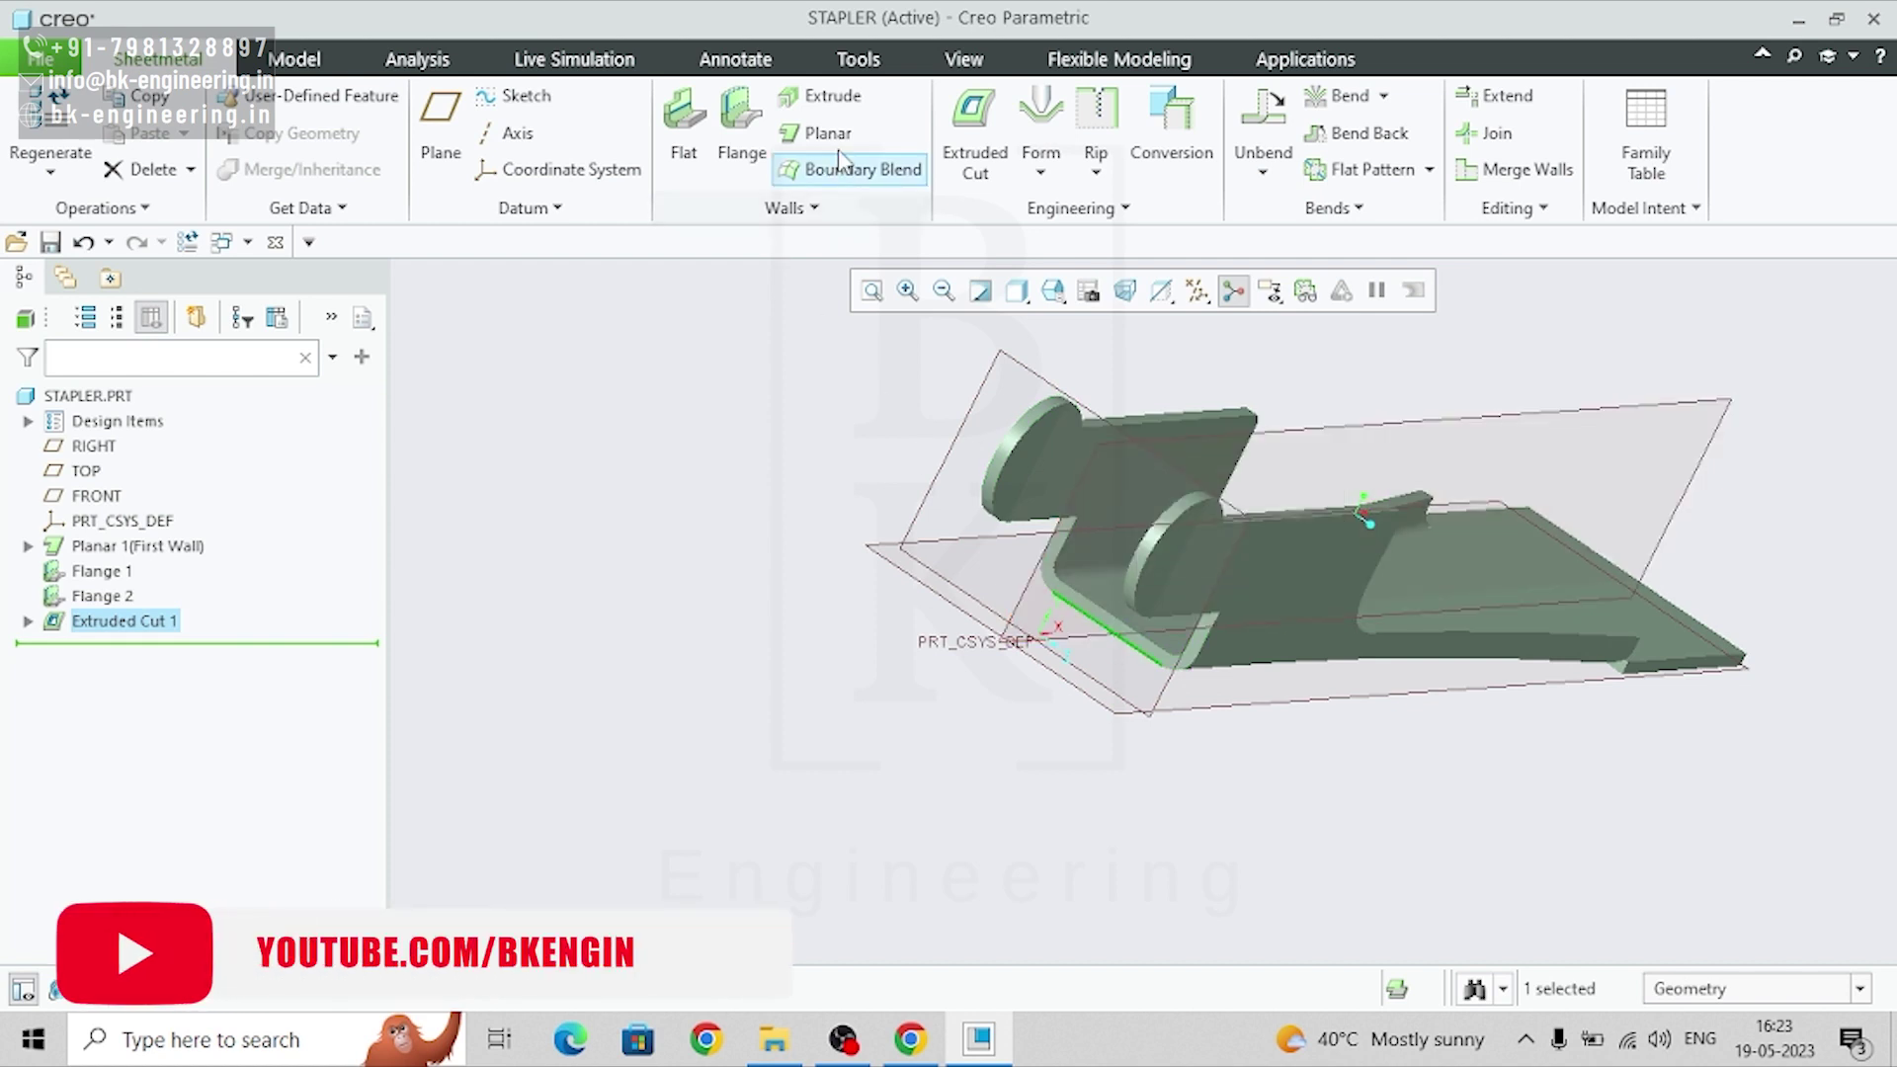
pyautogui.click(684, 124)
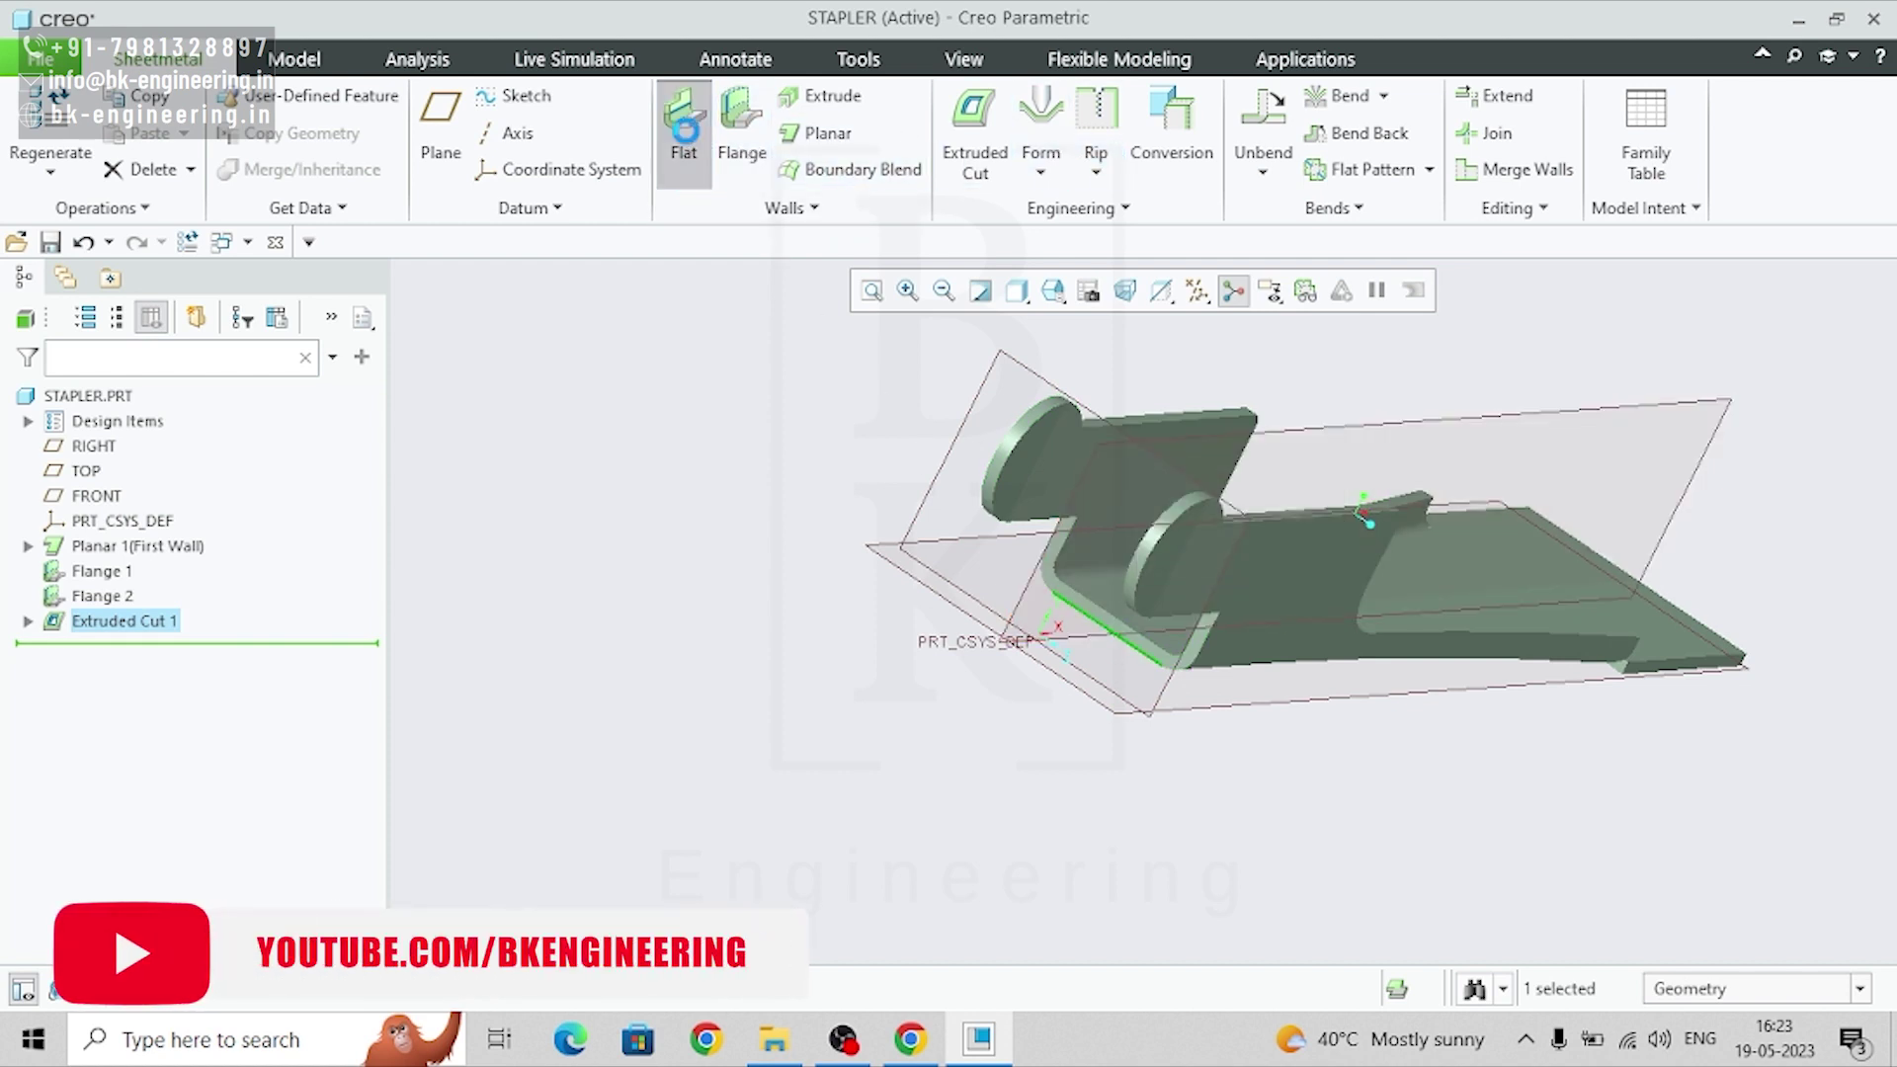
pyautogui.scroll(-3, 1123, 715)
pyautogui.moveTo(1164, 754); pyautogui.dragTo(1220, 813, button='middle')
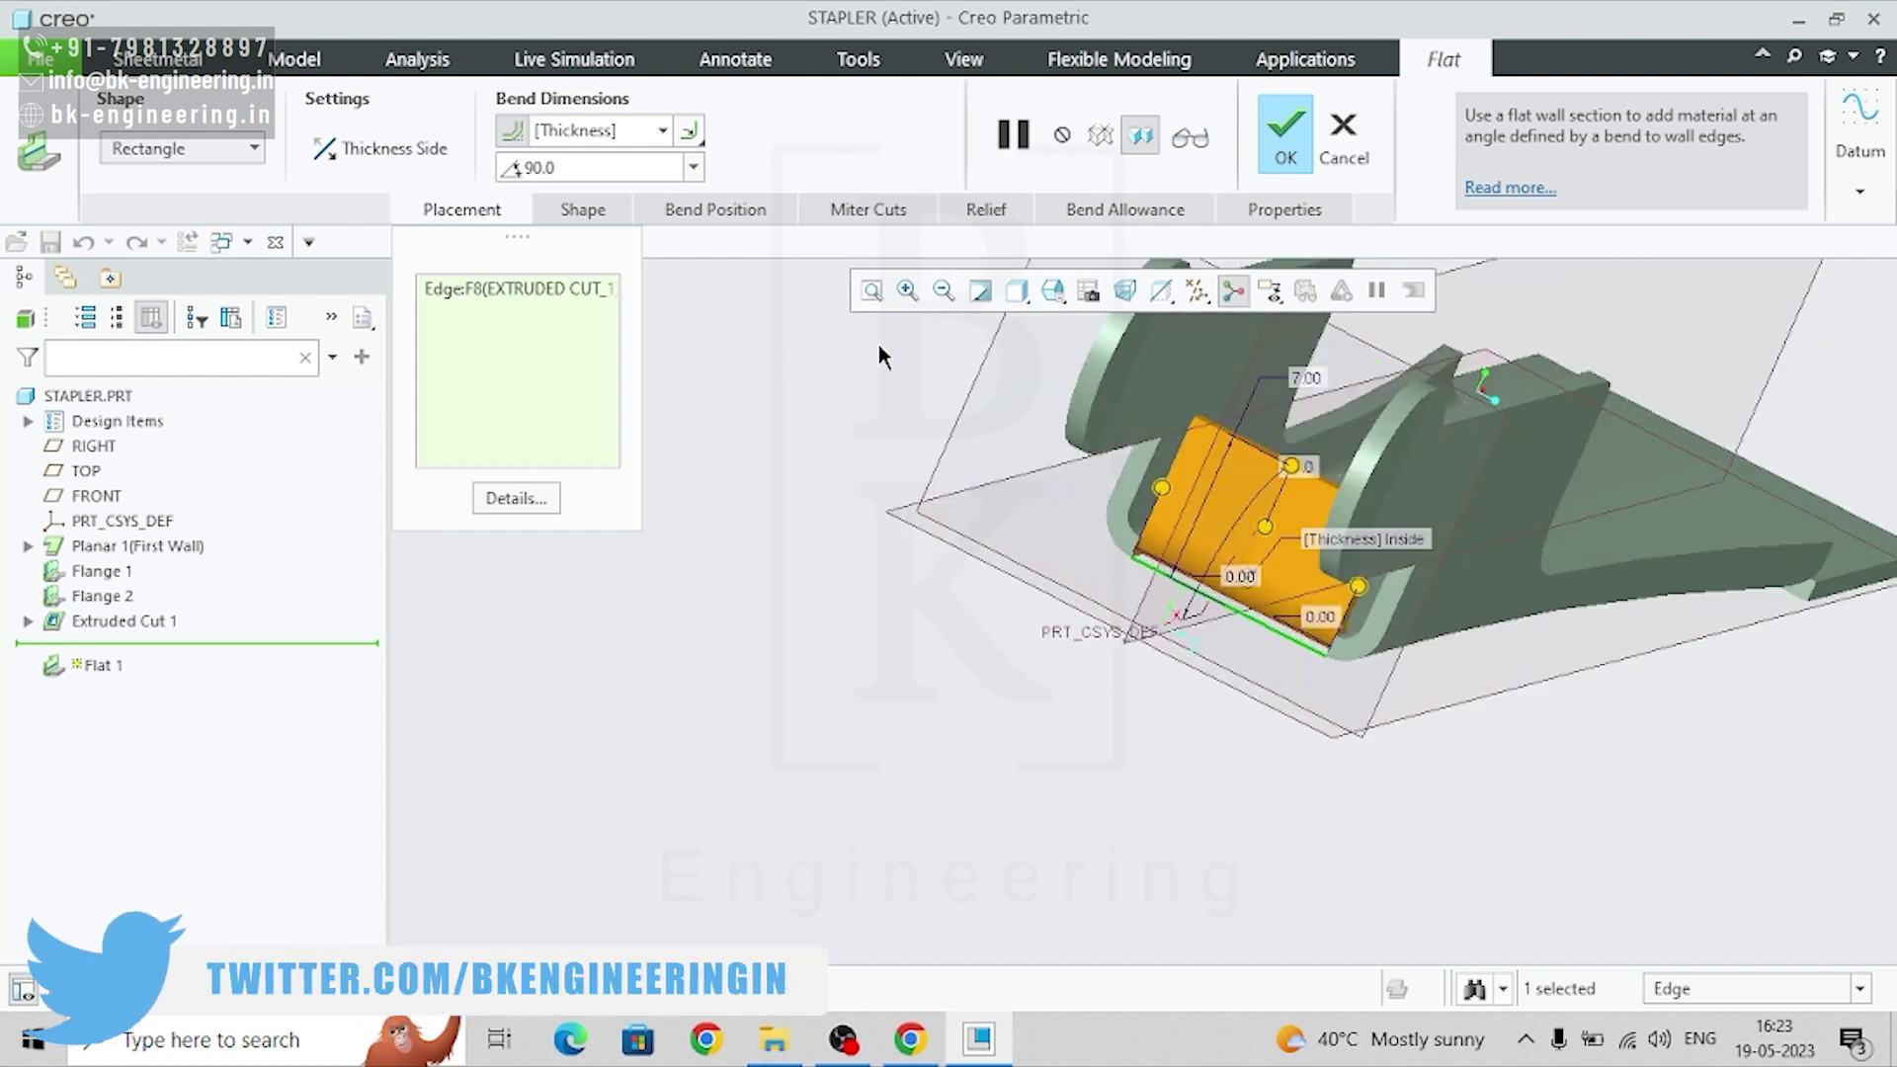
pyautogui.click(739, 209)
pyautogui.click(775, 301)
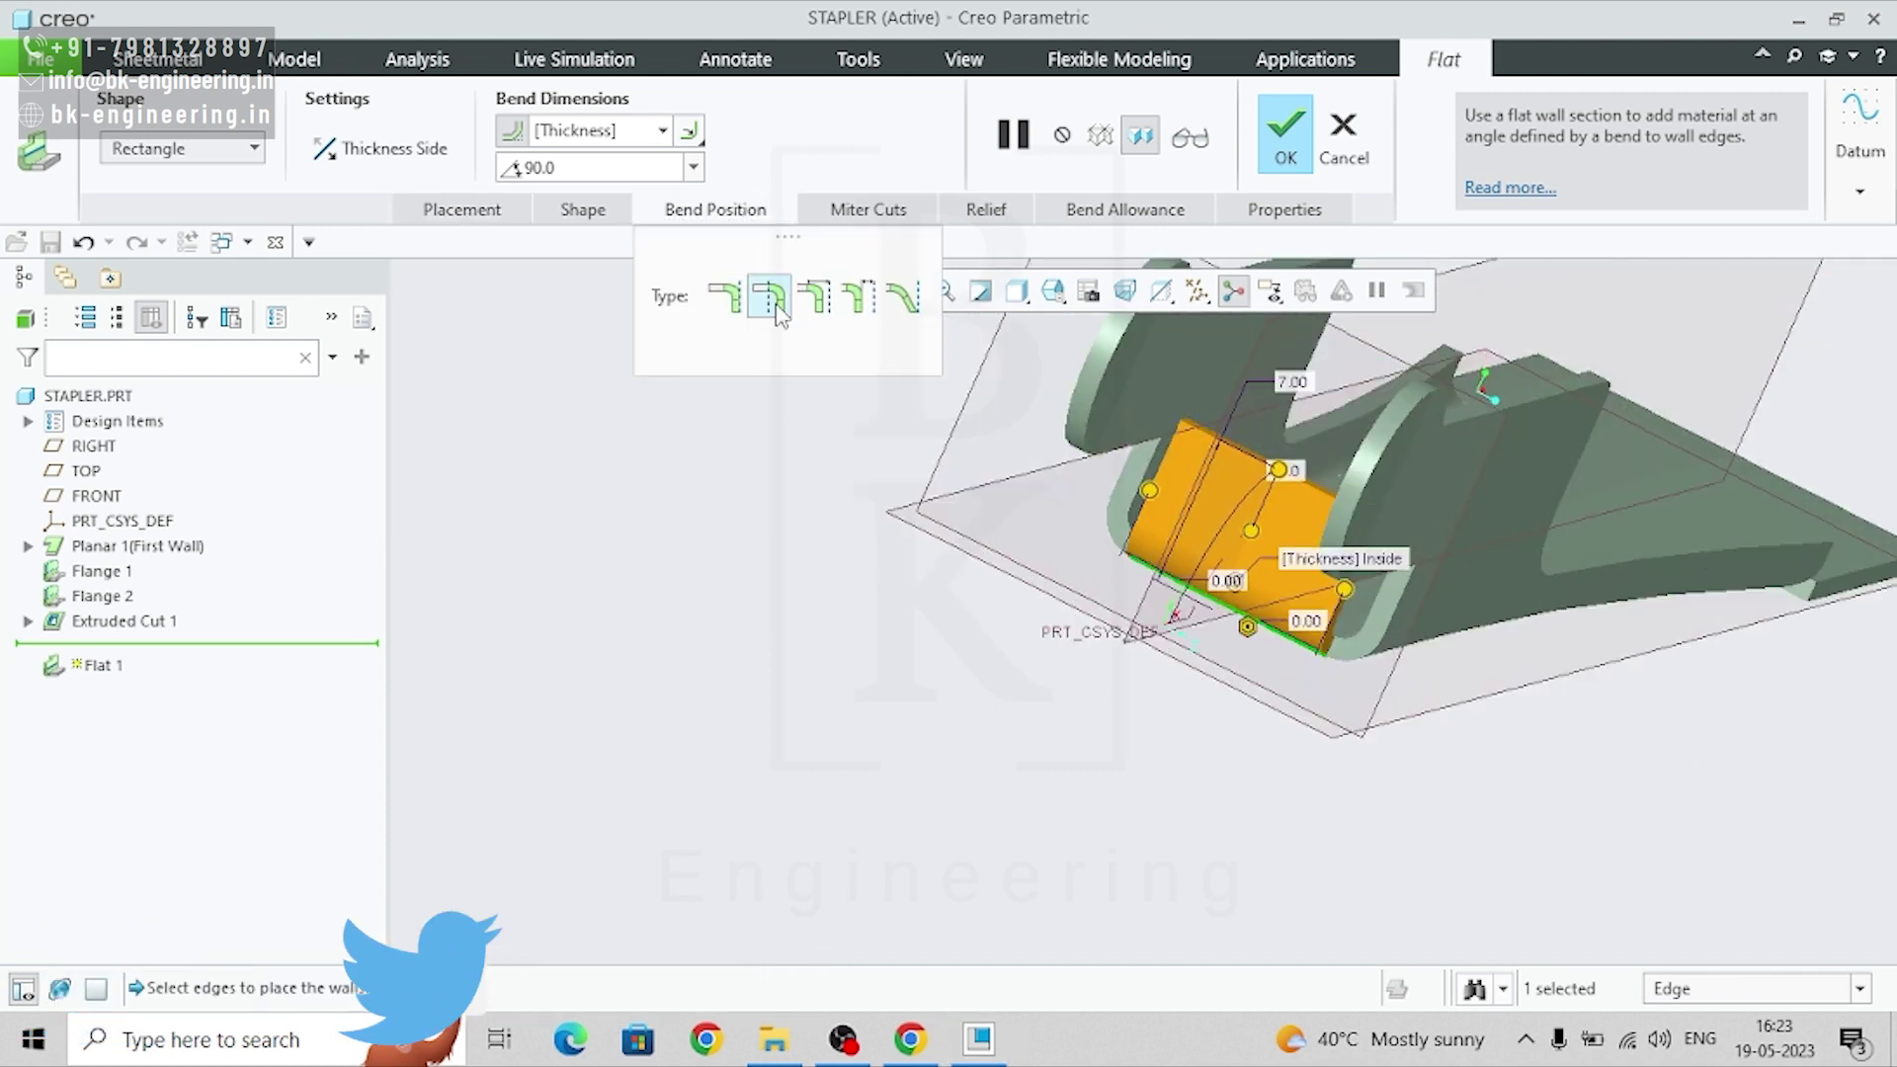
pyautogui.moveTo(946, 684); pyautogui.dragTo(983, 696, button='middle')
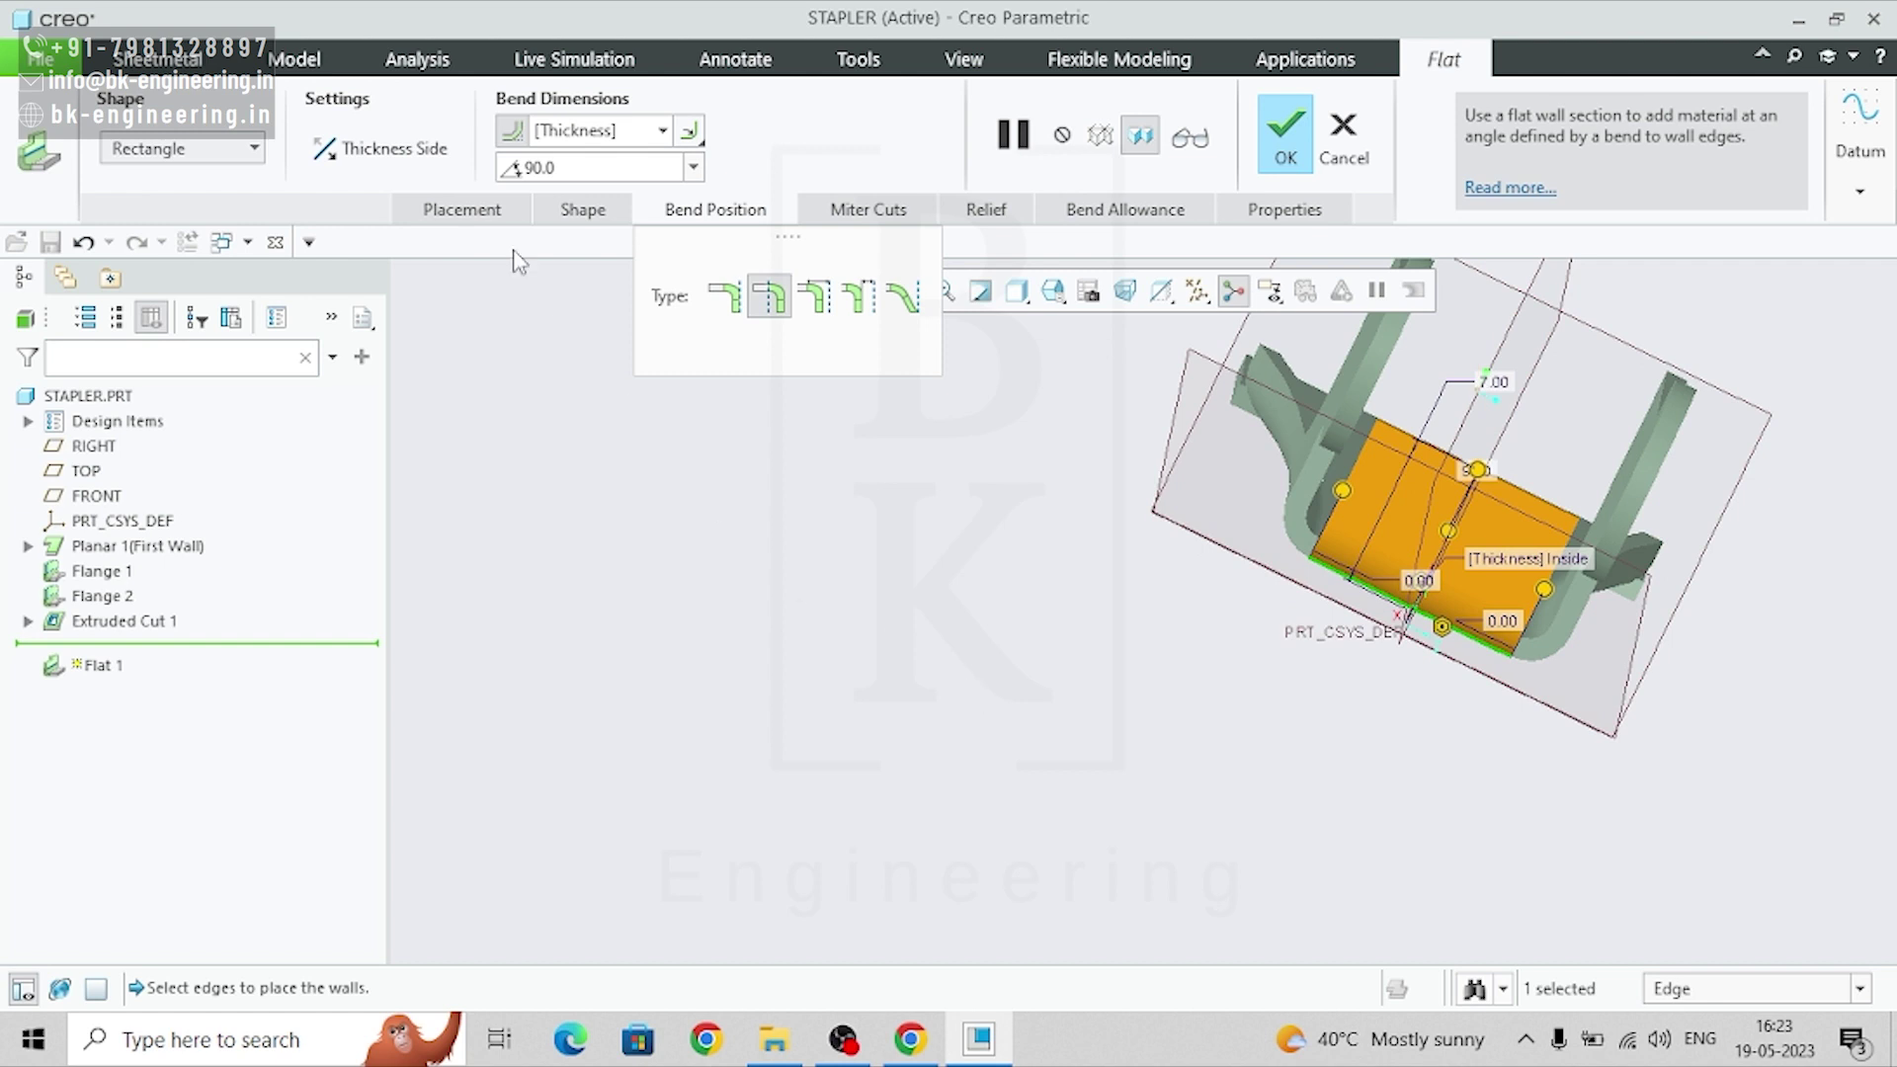
# - Open the flat wall's shape sketch for editing and orient it to the 2D sketch view
pyautogui.click(482, 210)
pyautogui.click(570, 217)
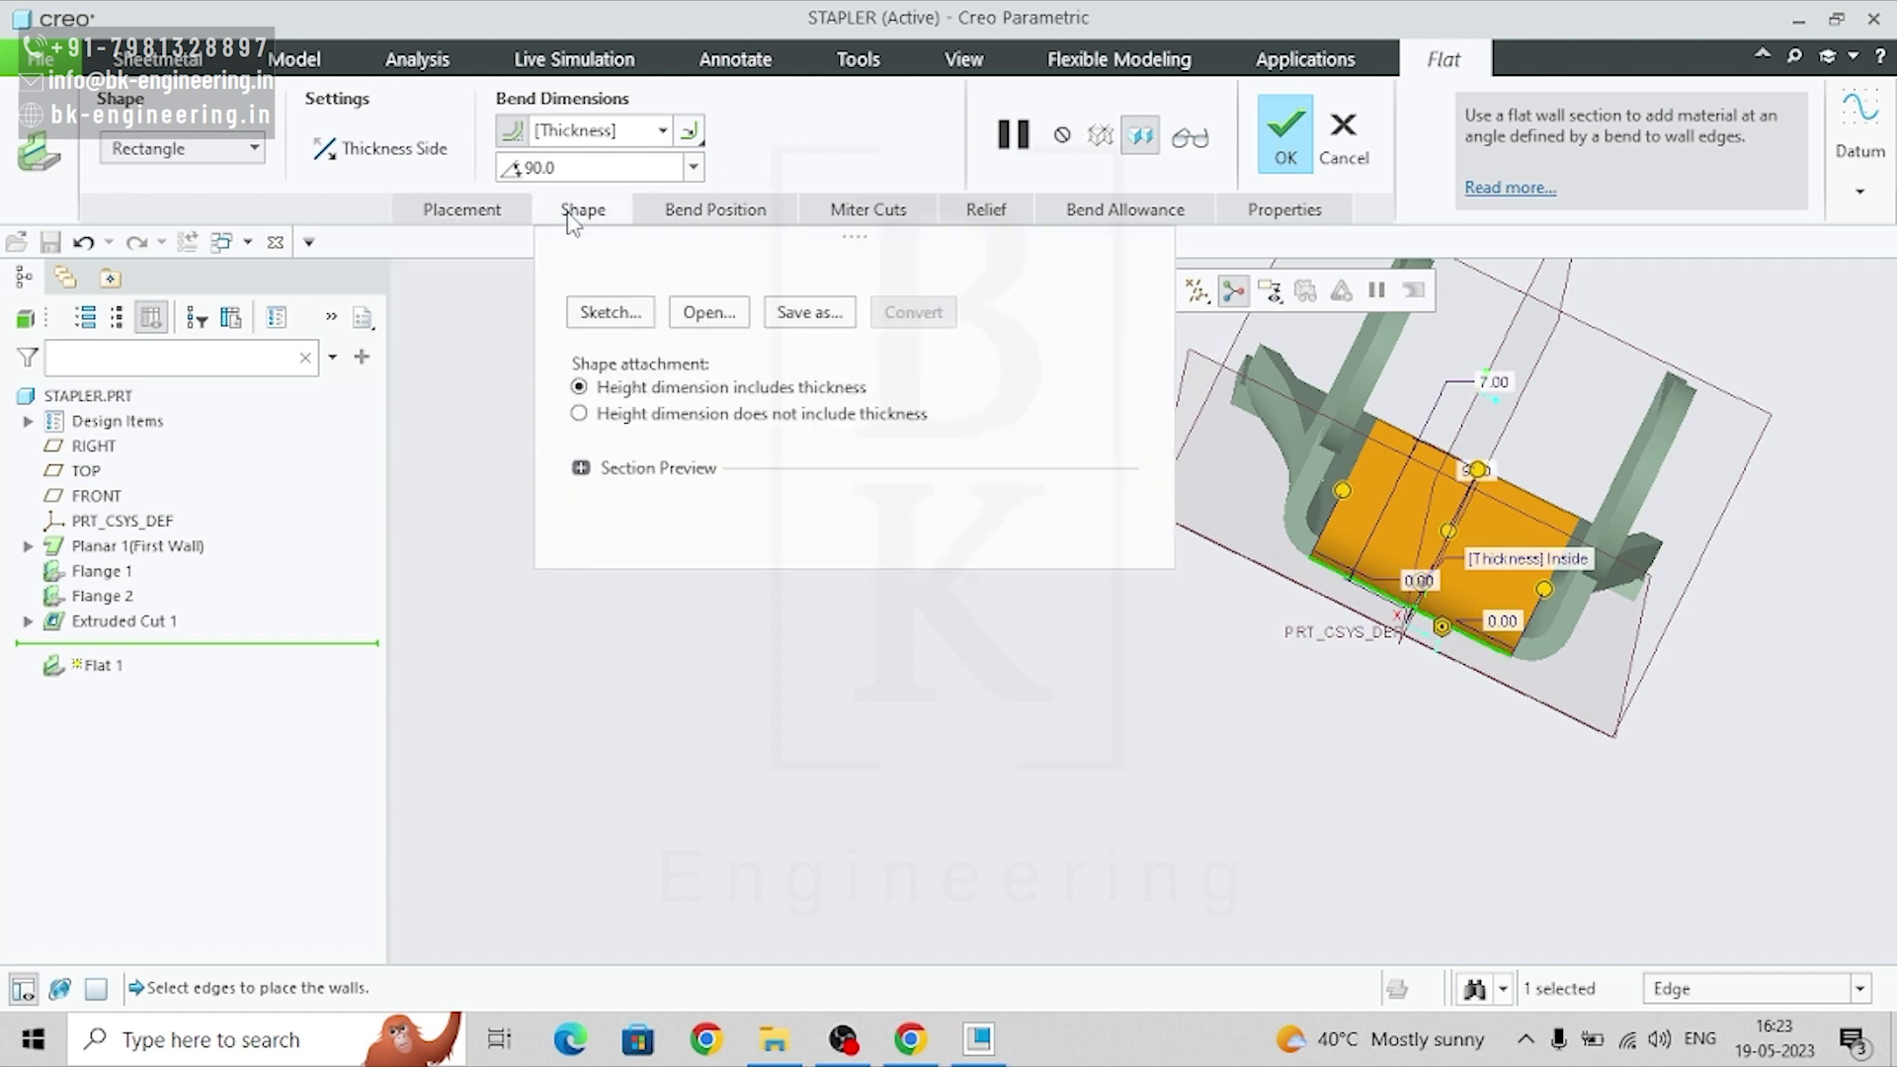
pyautogui.scroll(3, 1403, 583)
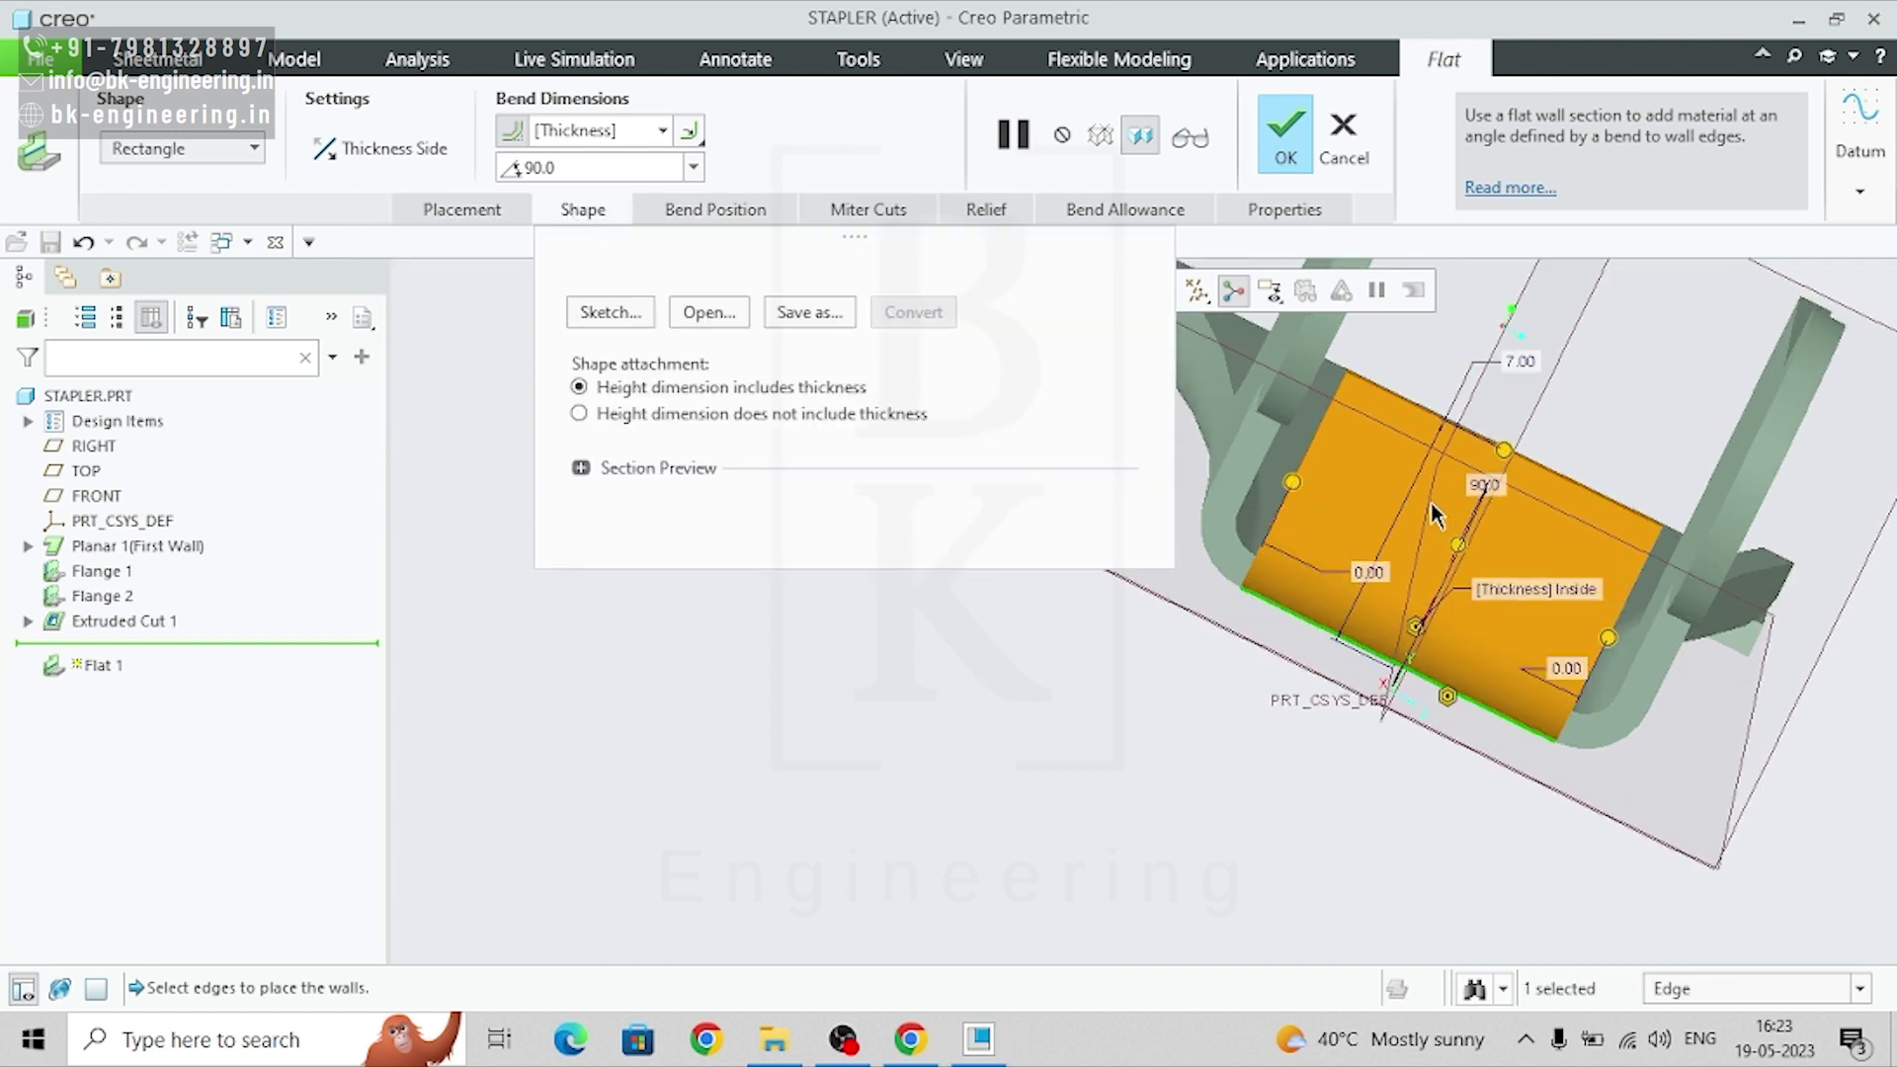
pyautogui.scroll(-3, 1433, 526)
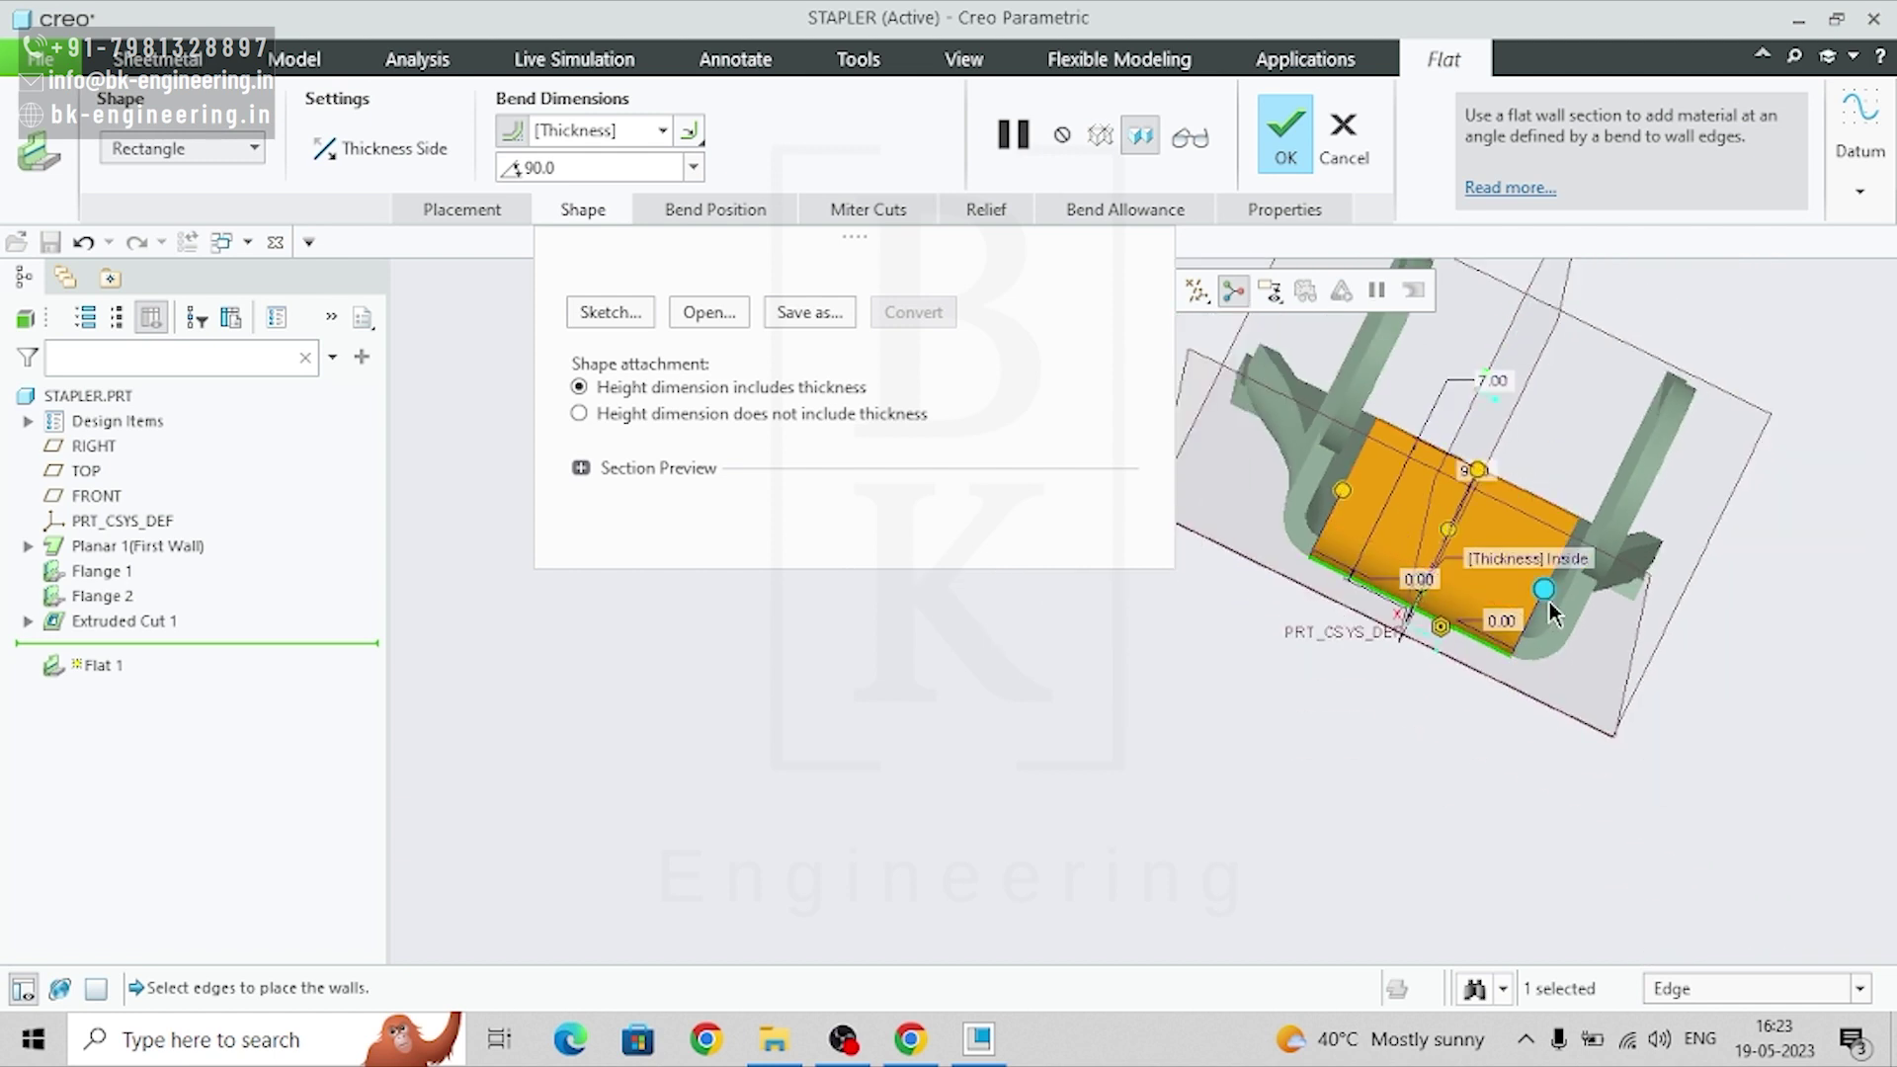
pyautogui.click(611, 312)
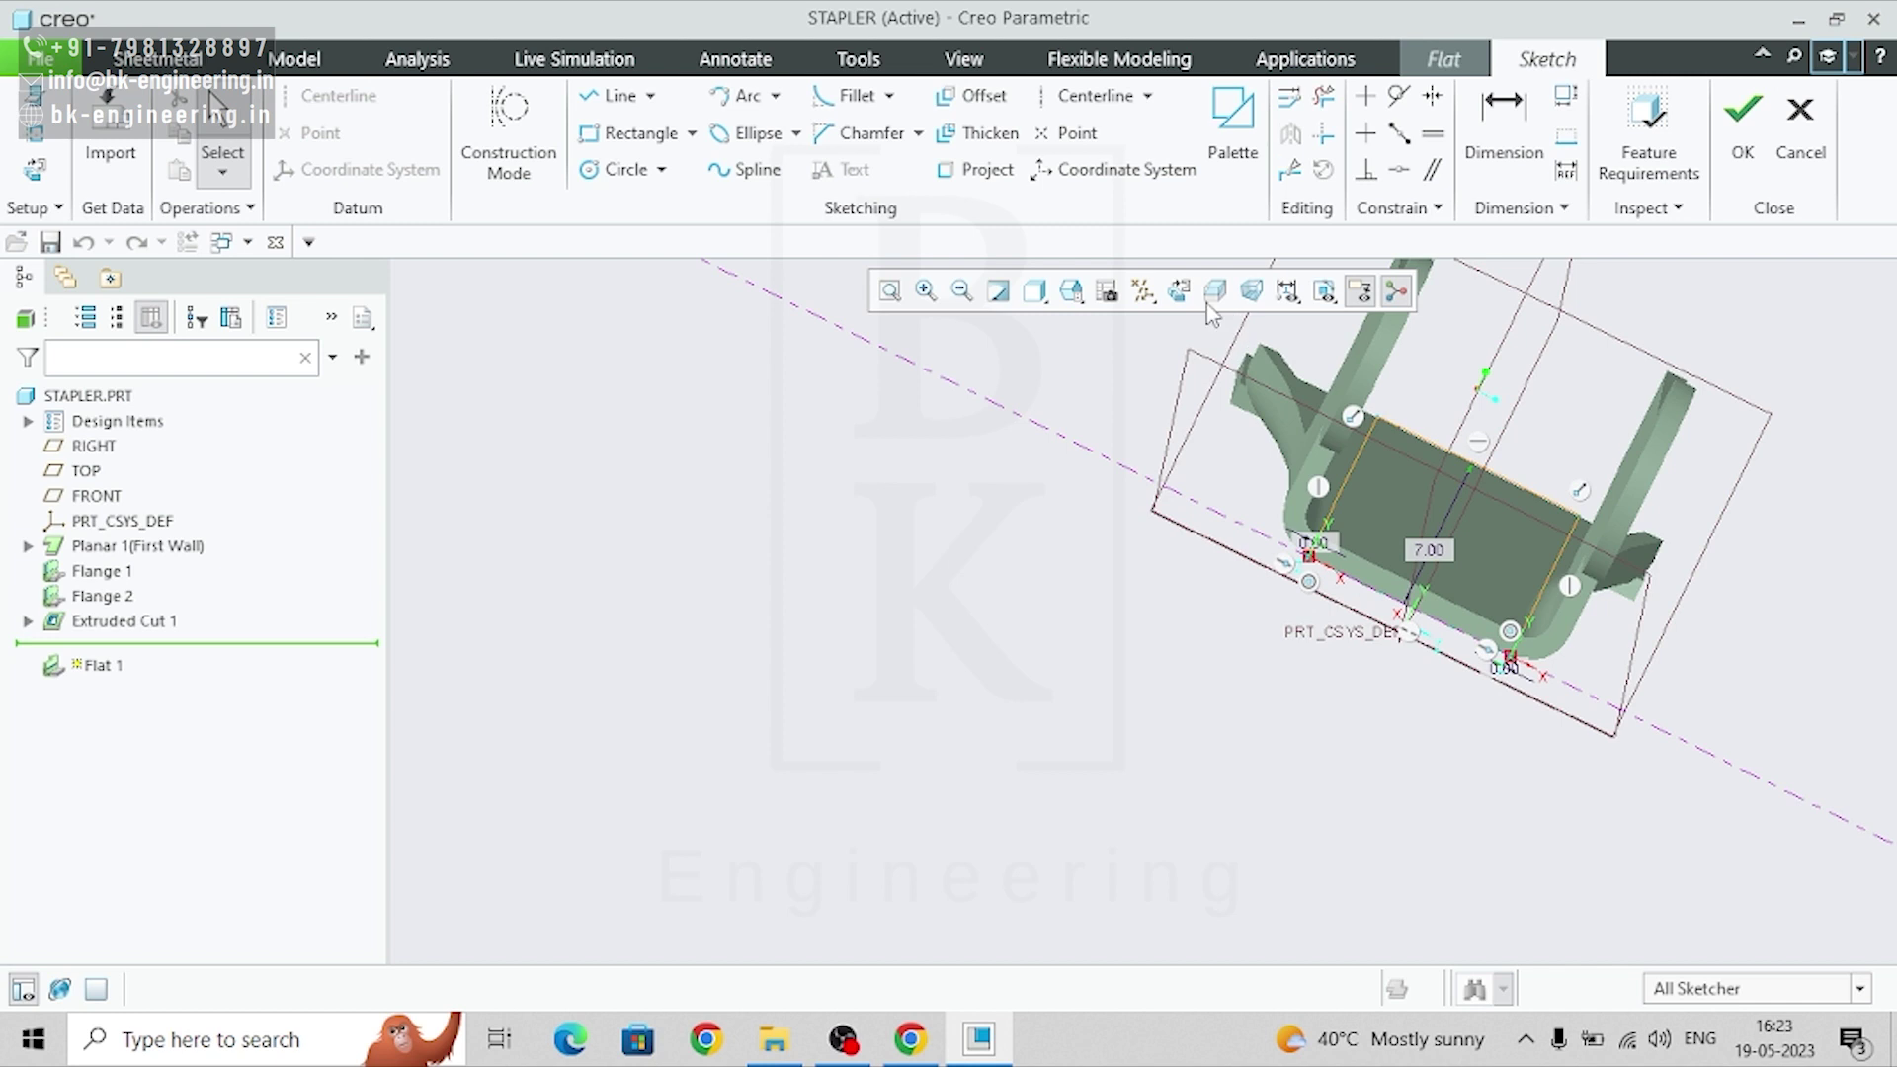
pyautogui.click(1176, 292)
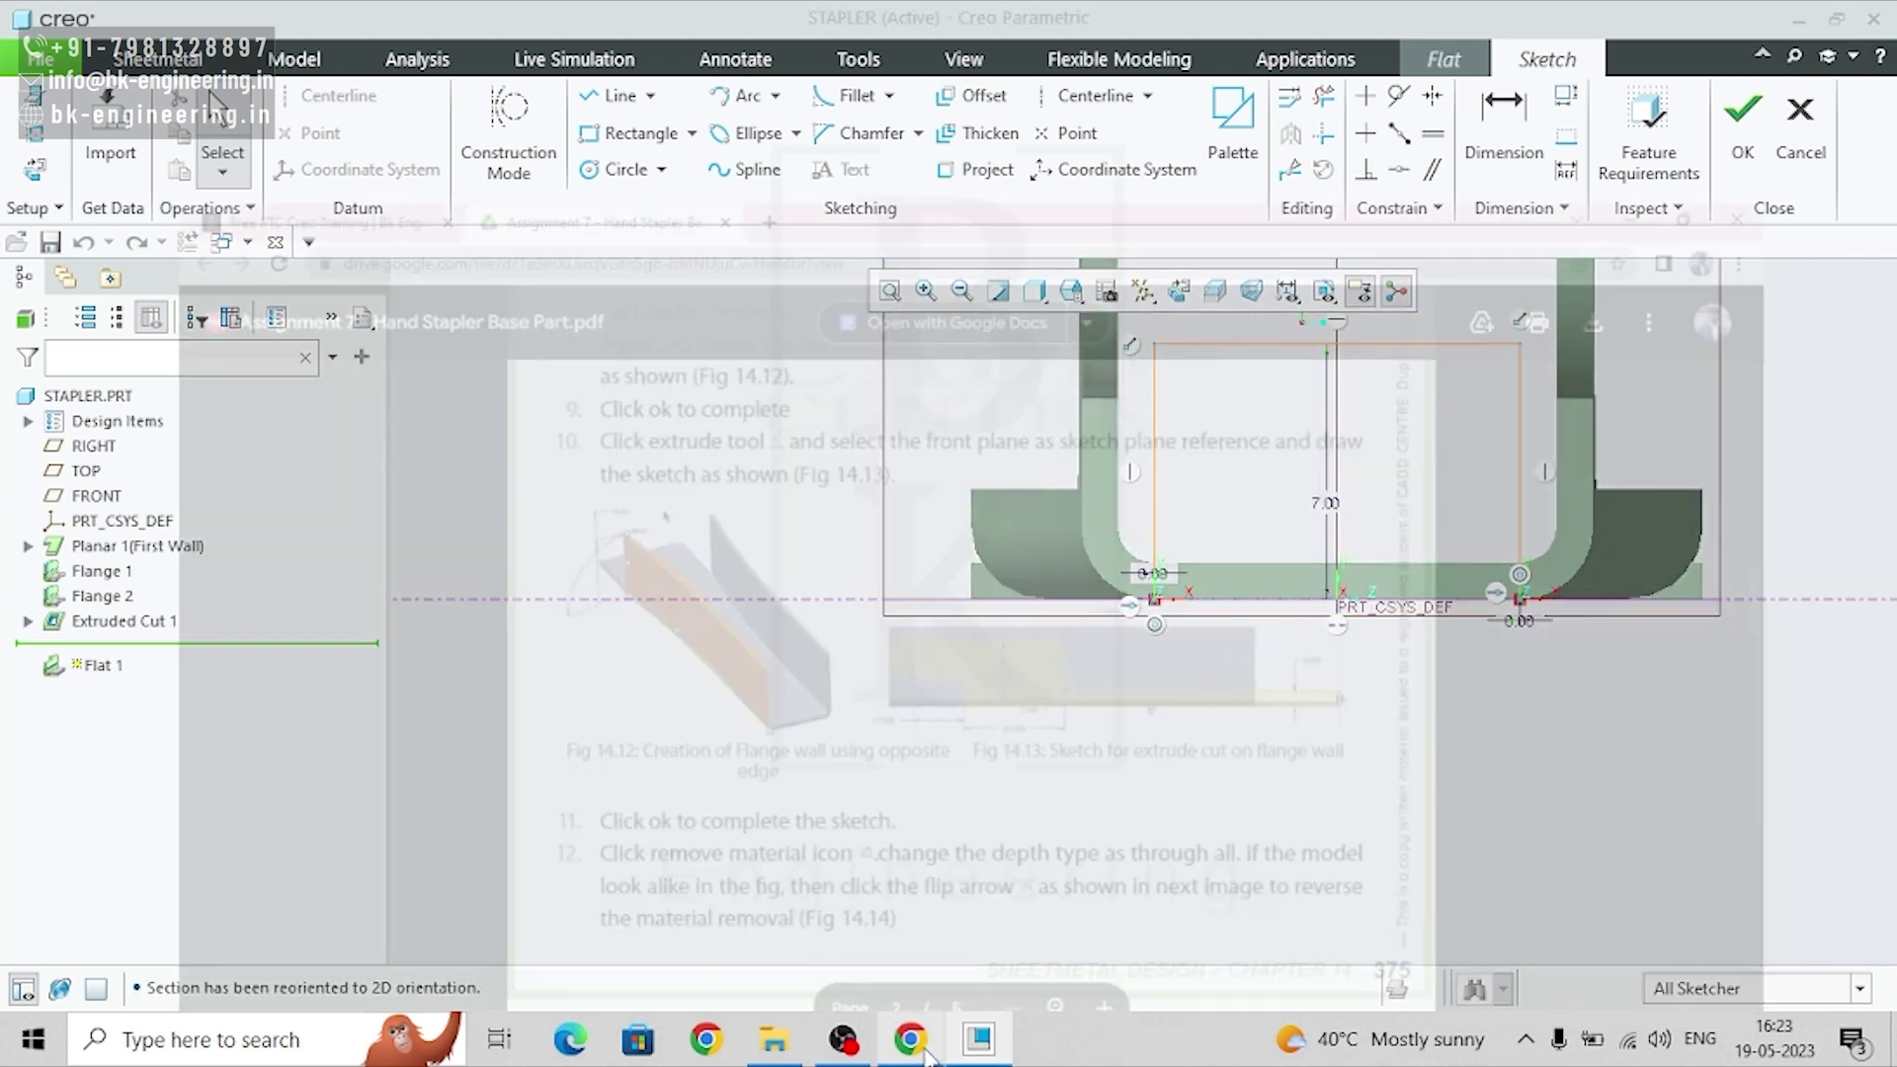
# - Switch to the assignment PDF in Chrome, examine the flat wall shape sketch in Fig 14.16, and return to Creo
pyautogui.click(956, 911)
pyautogui.scroll(-4, 986, 689)
pyautogui.scroll(-10, 986, 690)
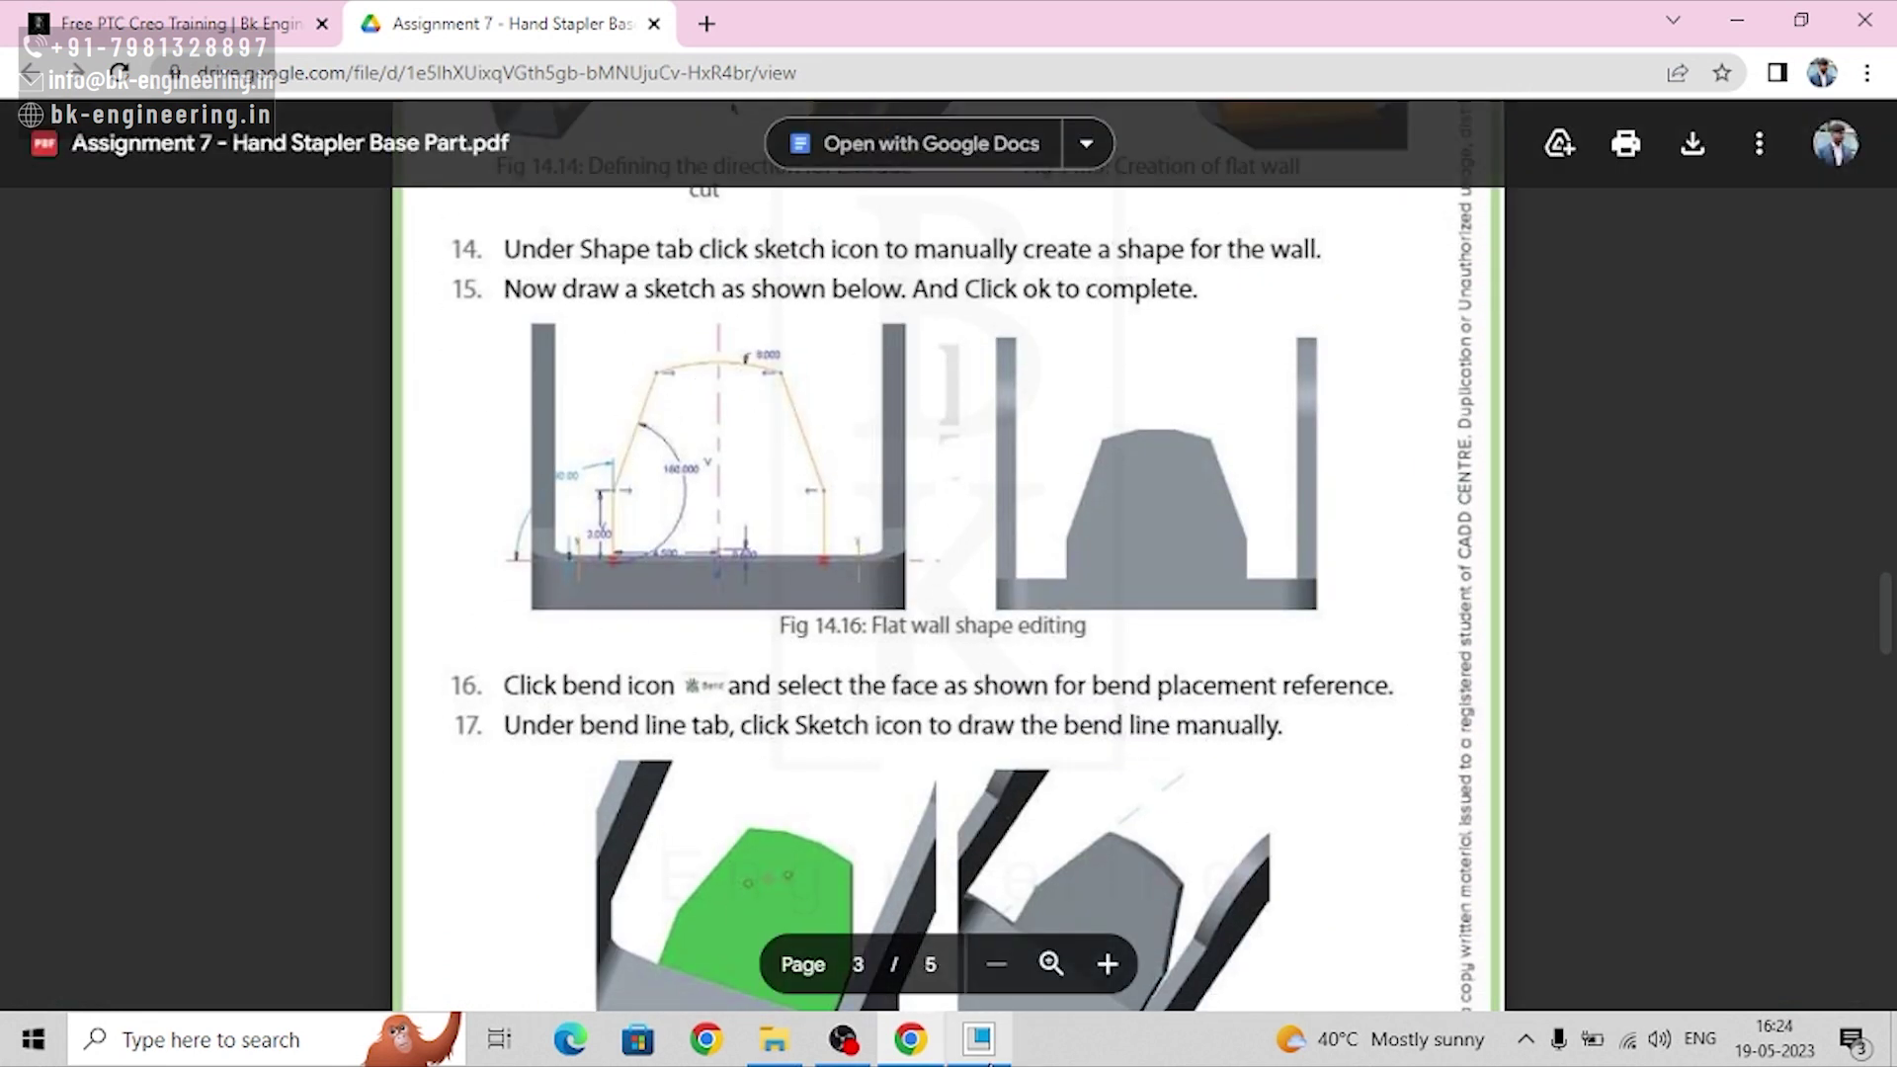
pyautogui.click(978, 1046)
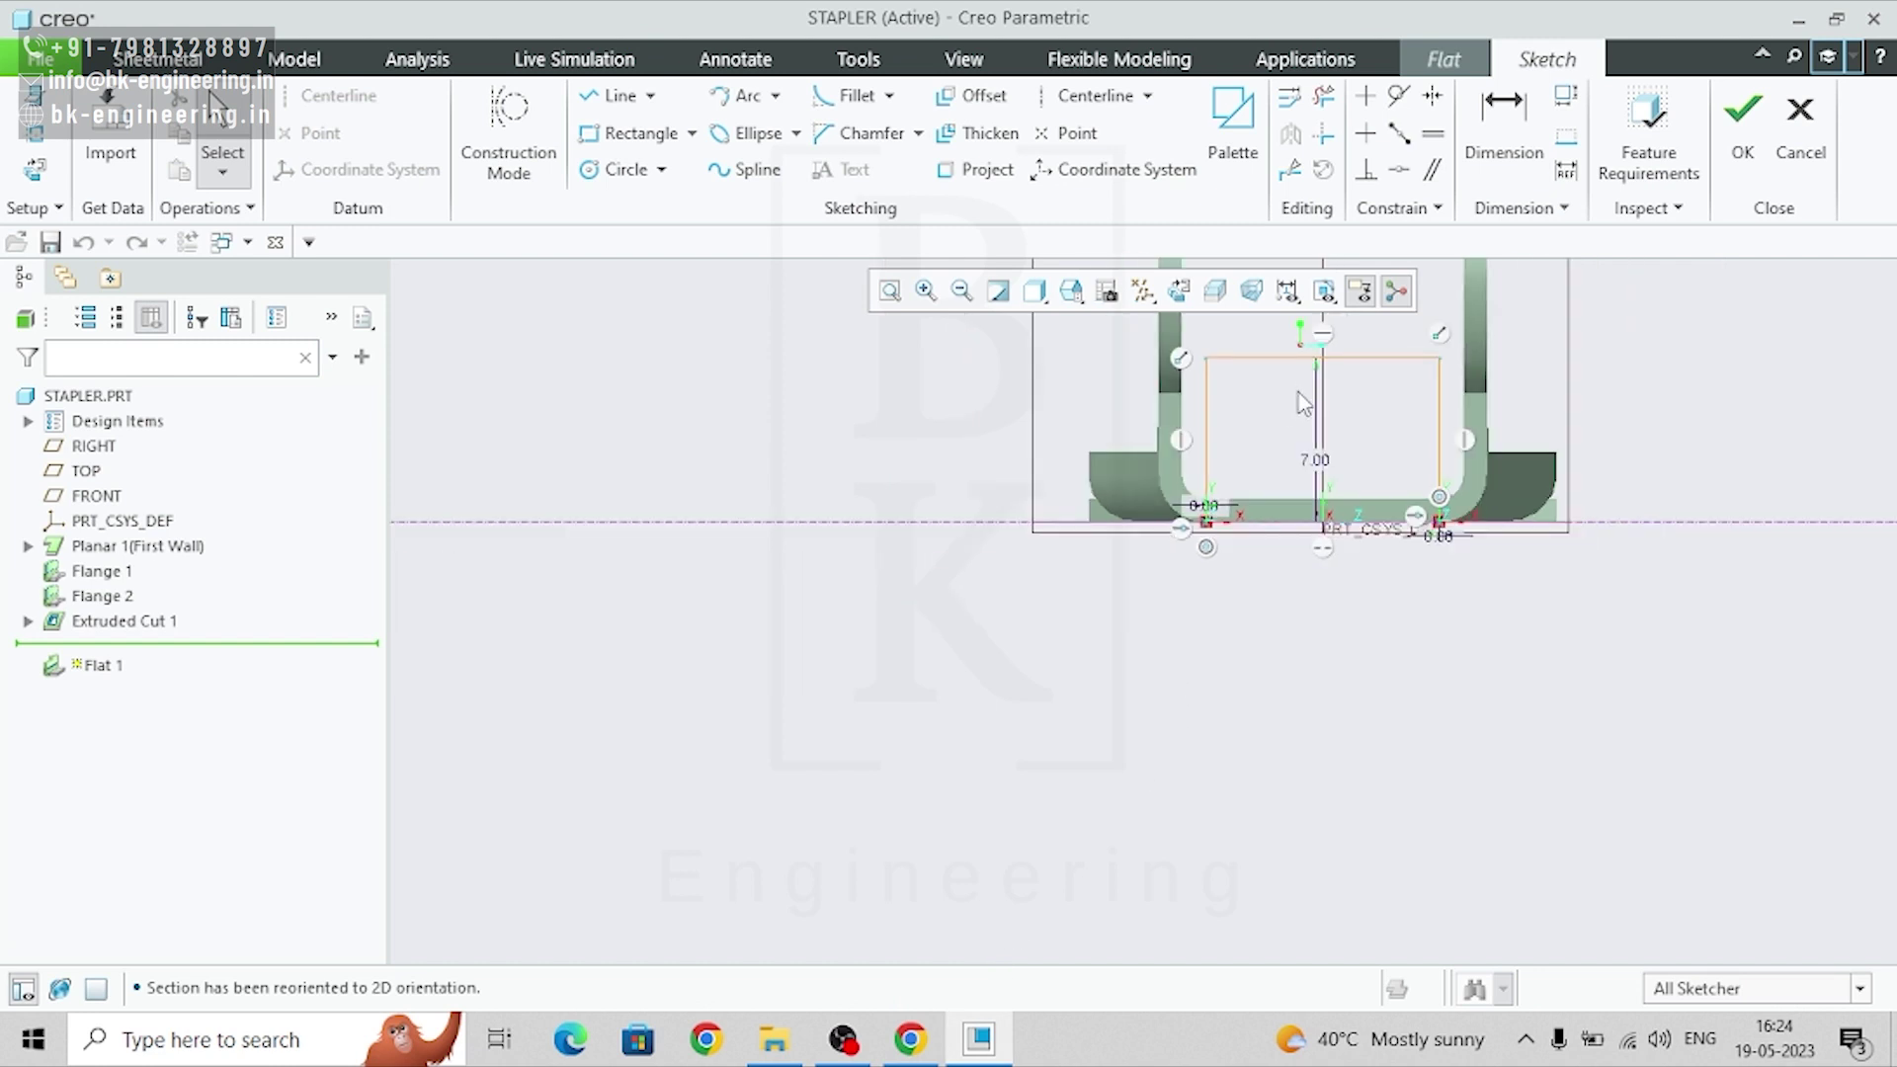
# - Set the flat wall sketch's height to 3
pyautogui.scroll(-2, 1340, 521)
pyautogui.doubleClick(1336, 568)
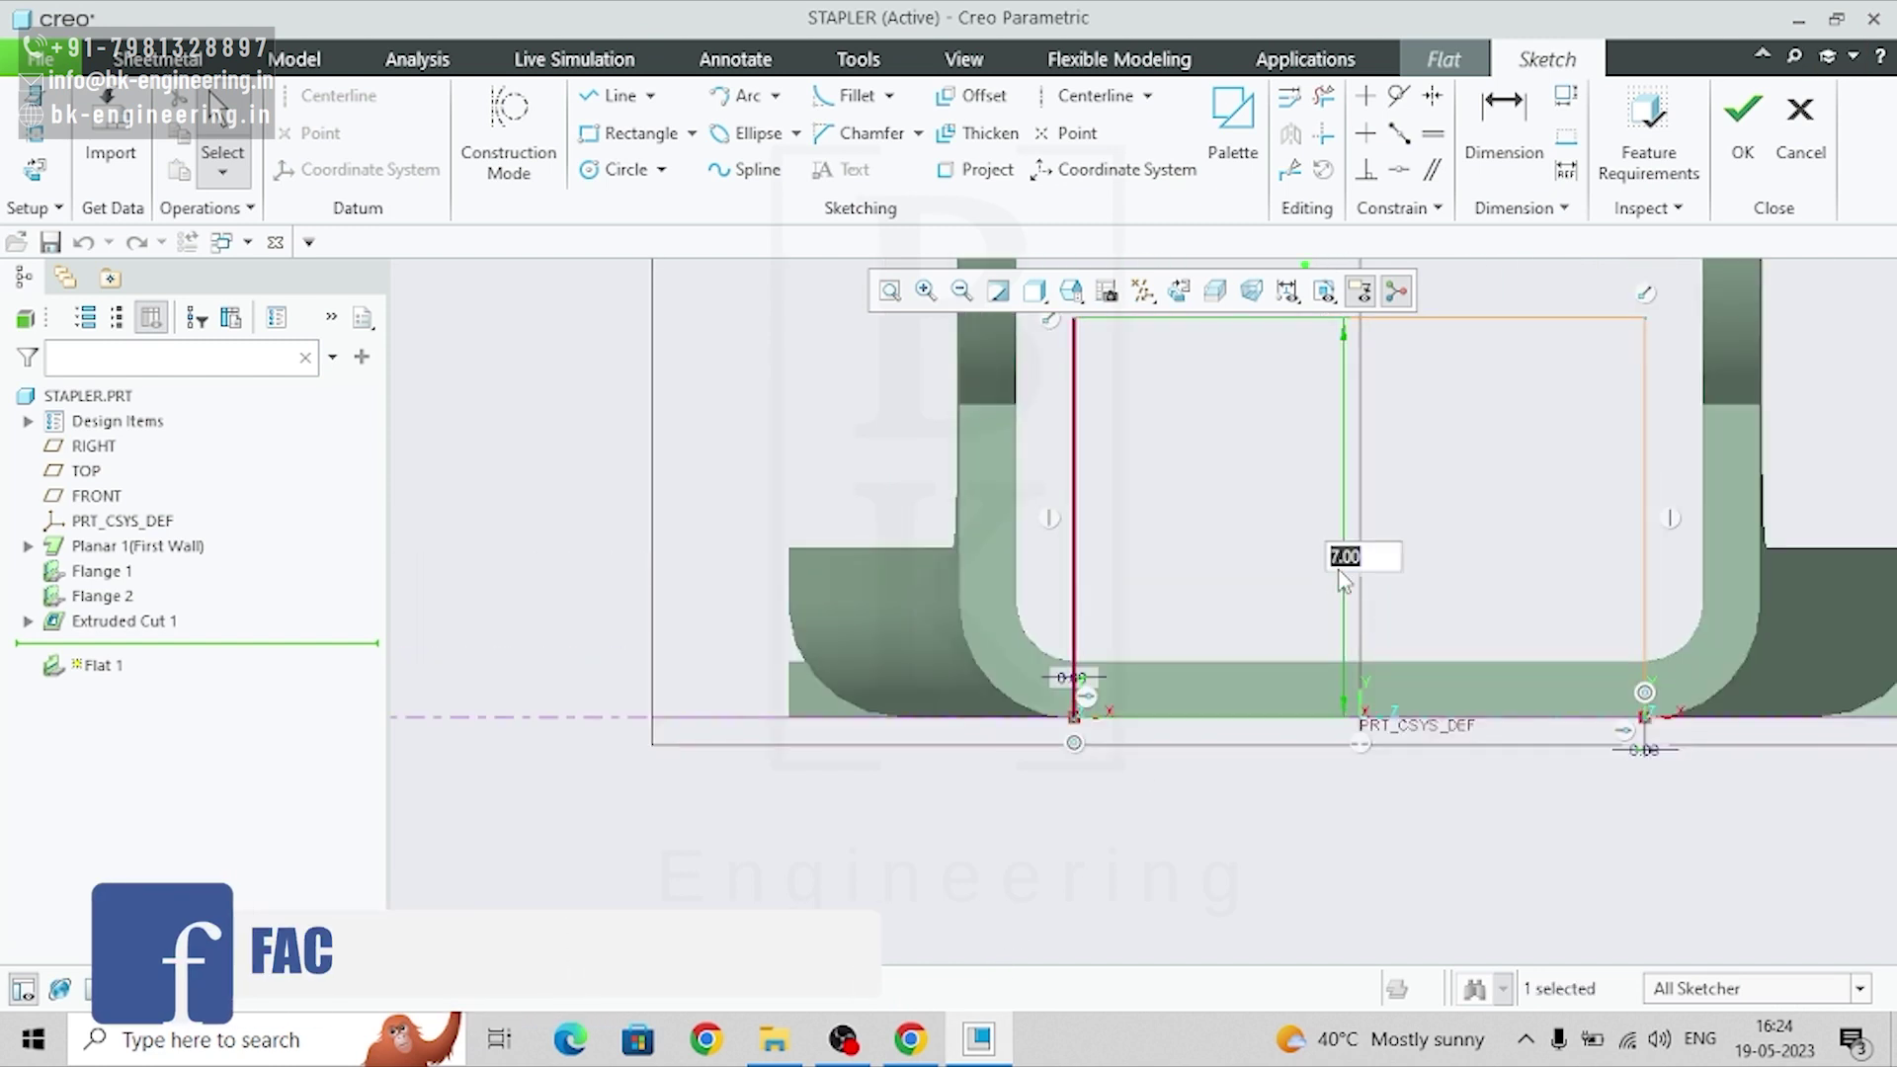
pyautogui.write('3')
pyautogui.press('Return')
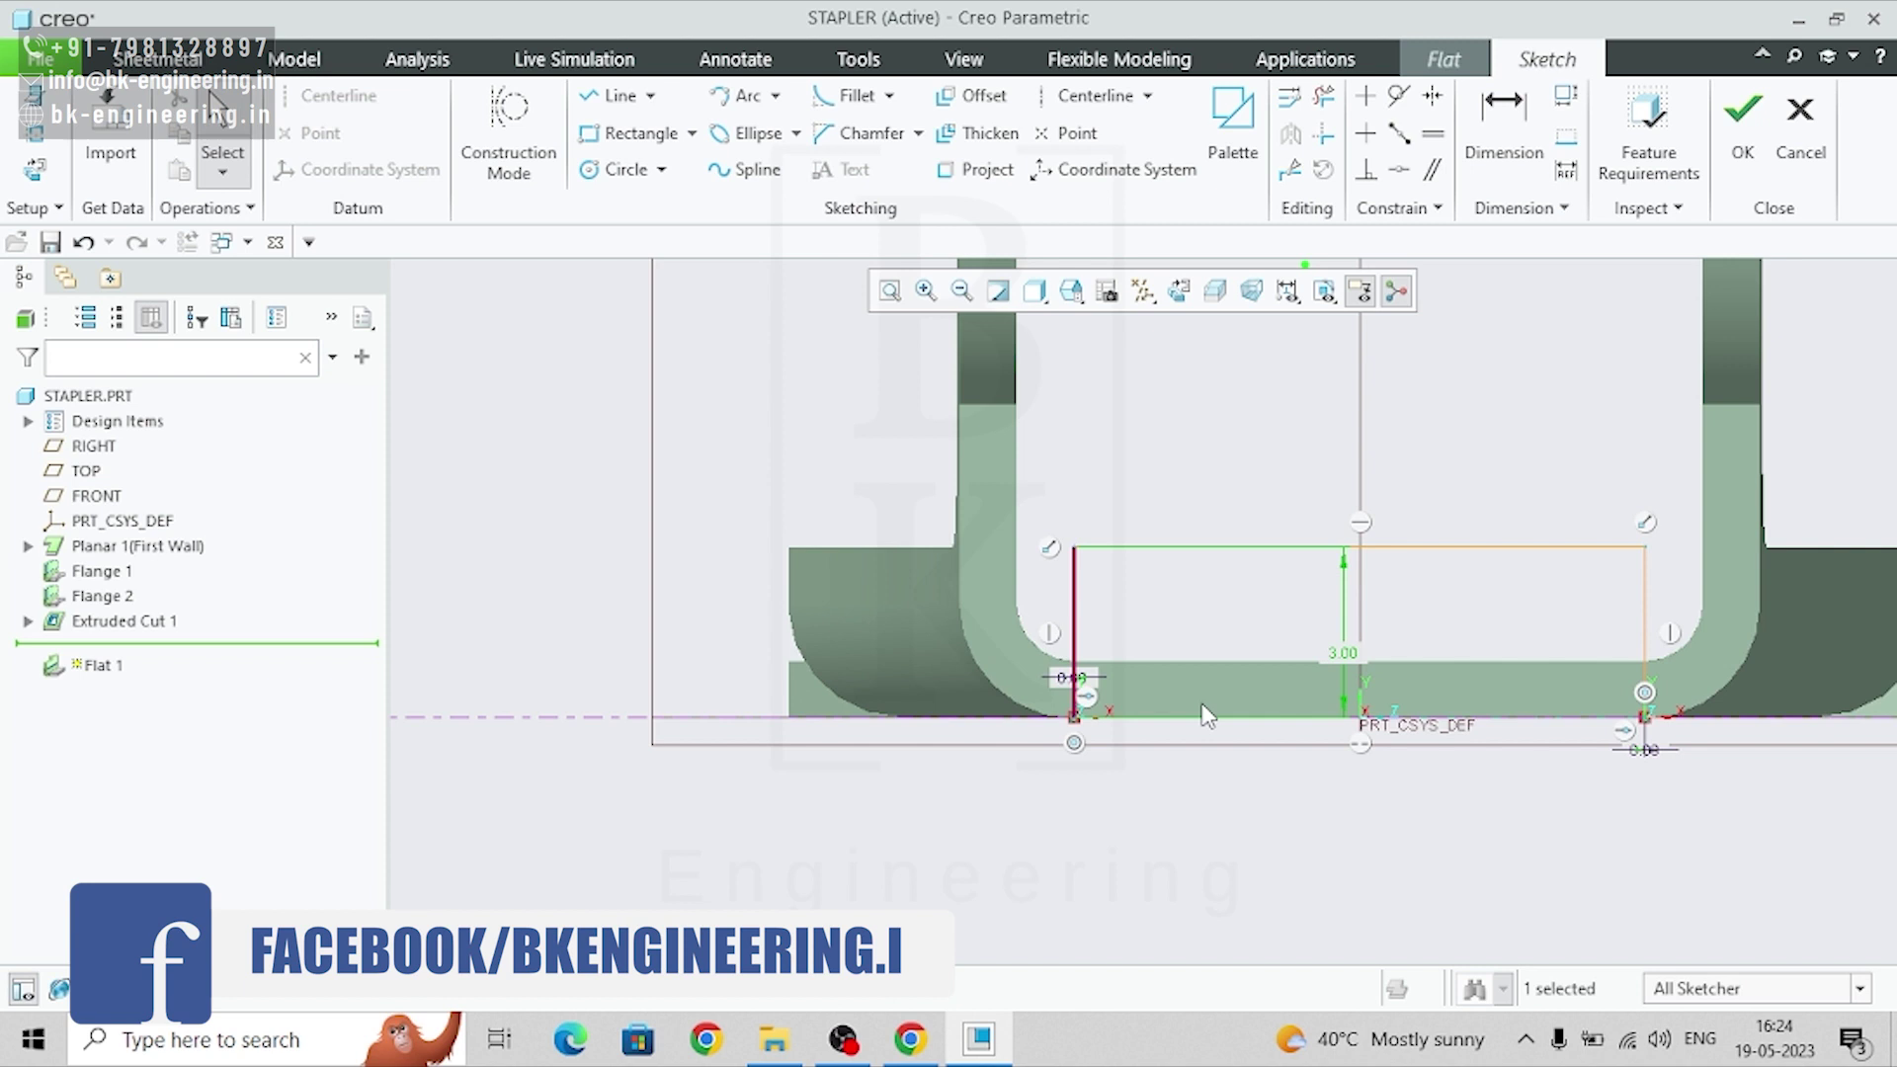
# - Dimension the rectangle's left vertical side from the vertical centre reference as 4.5, deleting the conflicting Coincide constraint
pyautogui.scroll(-3, 1102, 692)
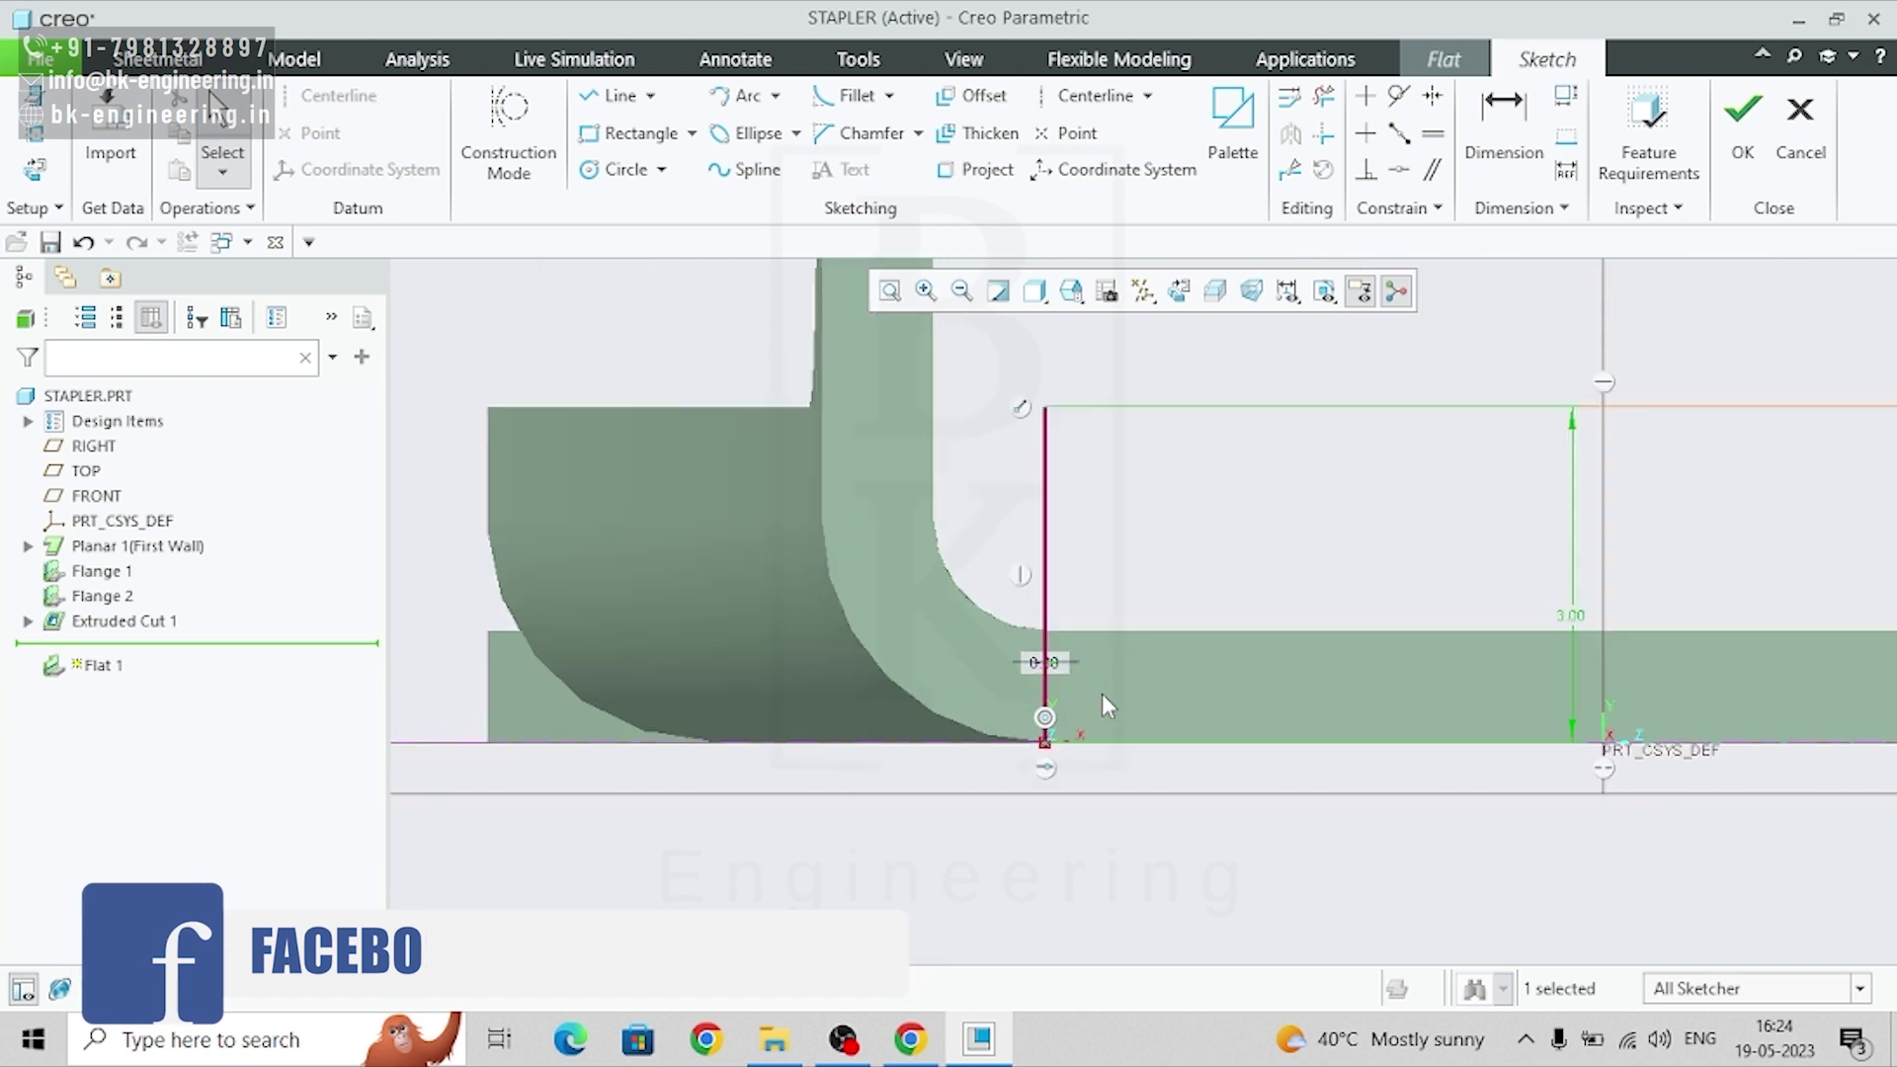
pyautogui.click(1502, 148)
pyautogui.click(1046, 549)
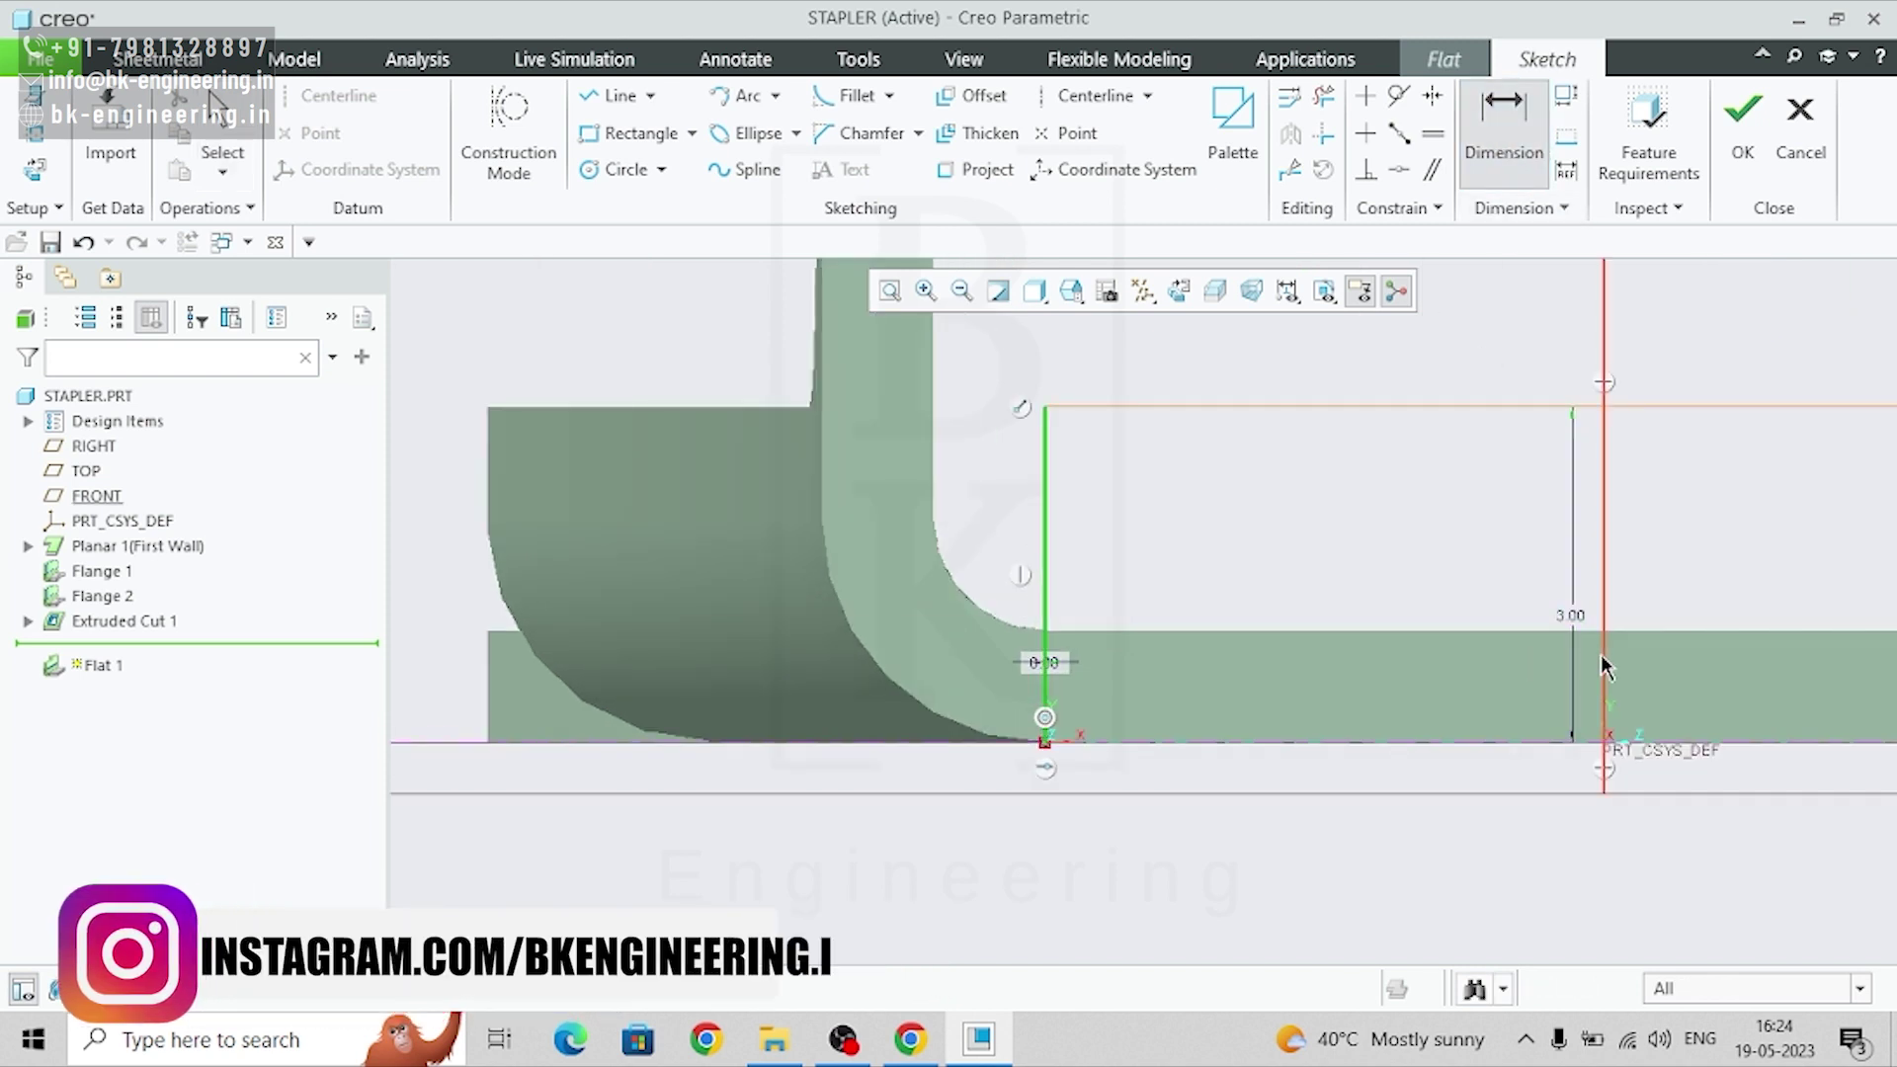
pyautogui.click(1602, 647)
pyautogui.middleClick(1359, 694)
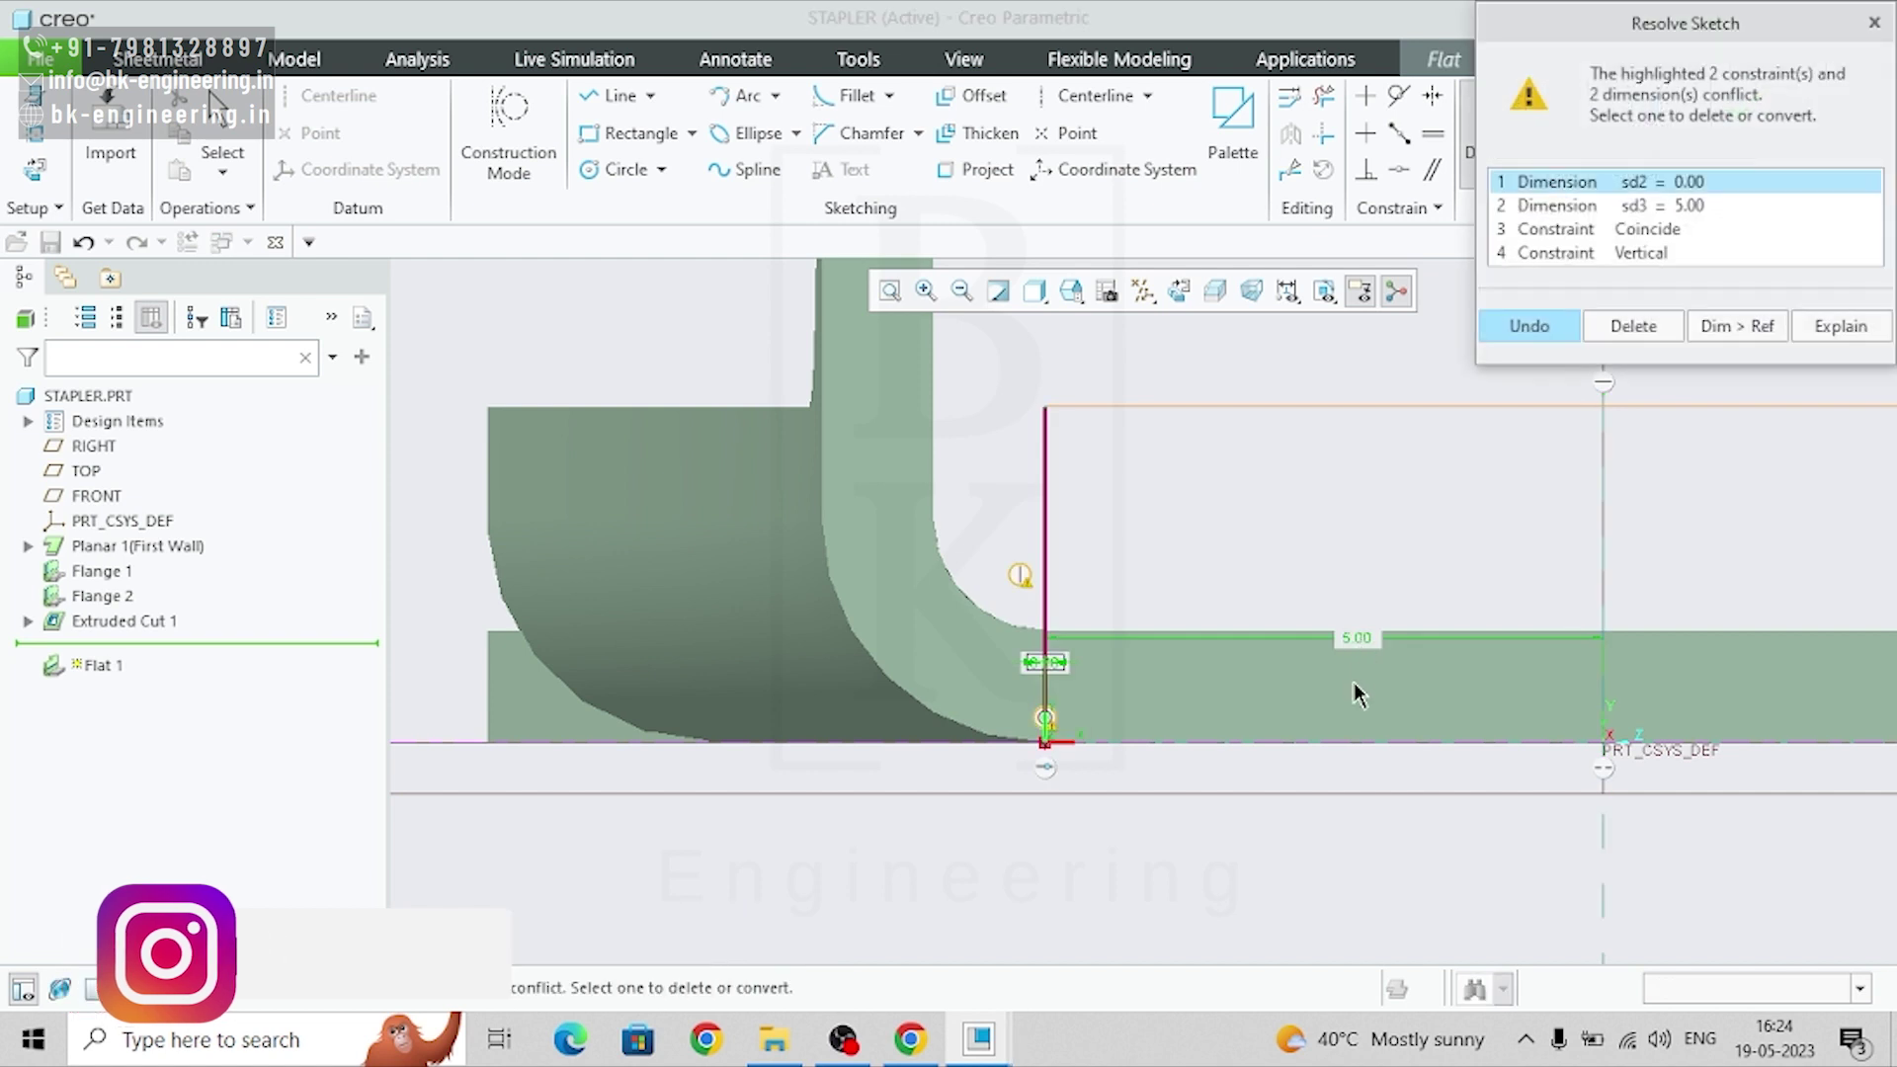
pyautogui.click(1586, 233)
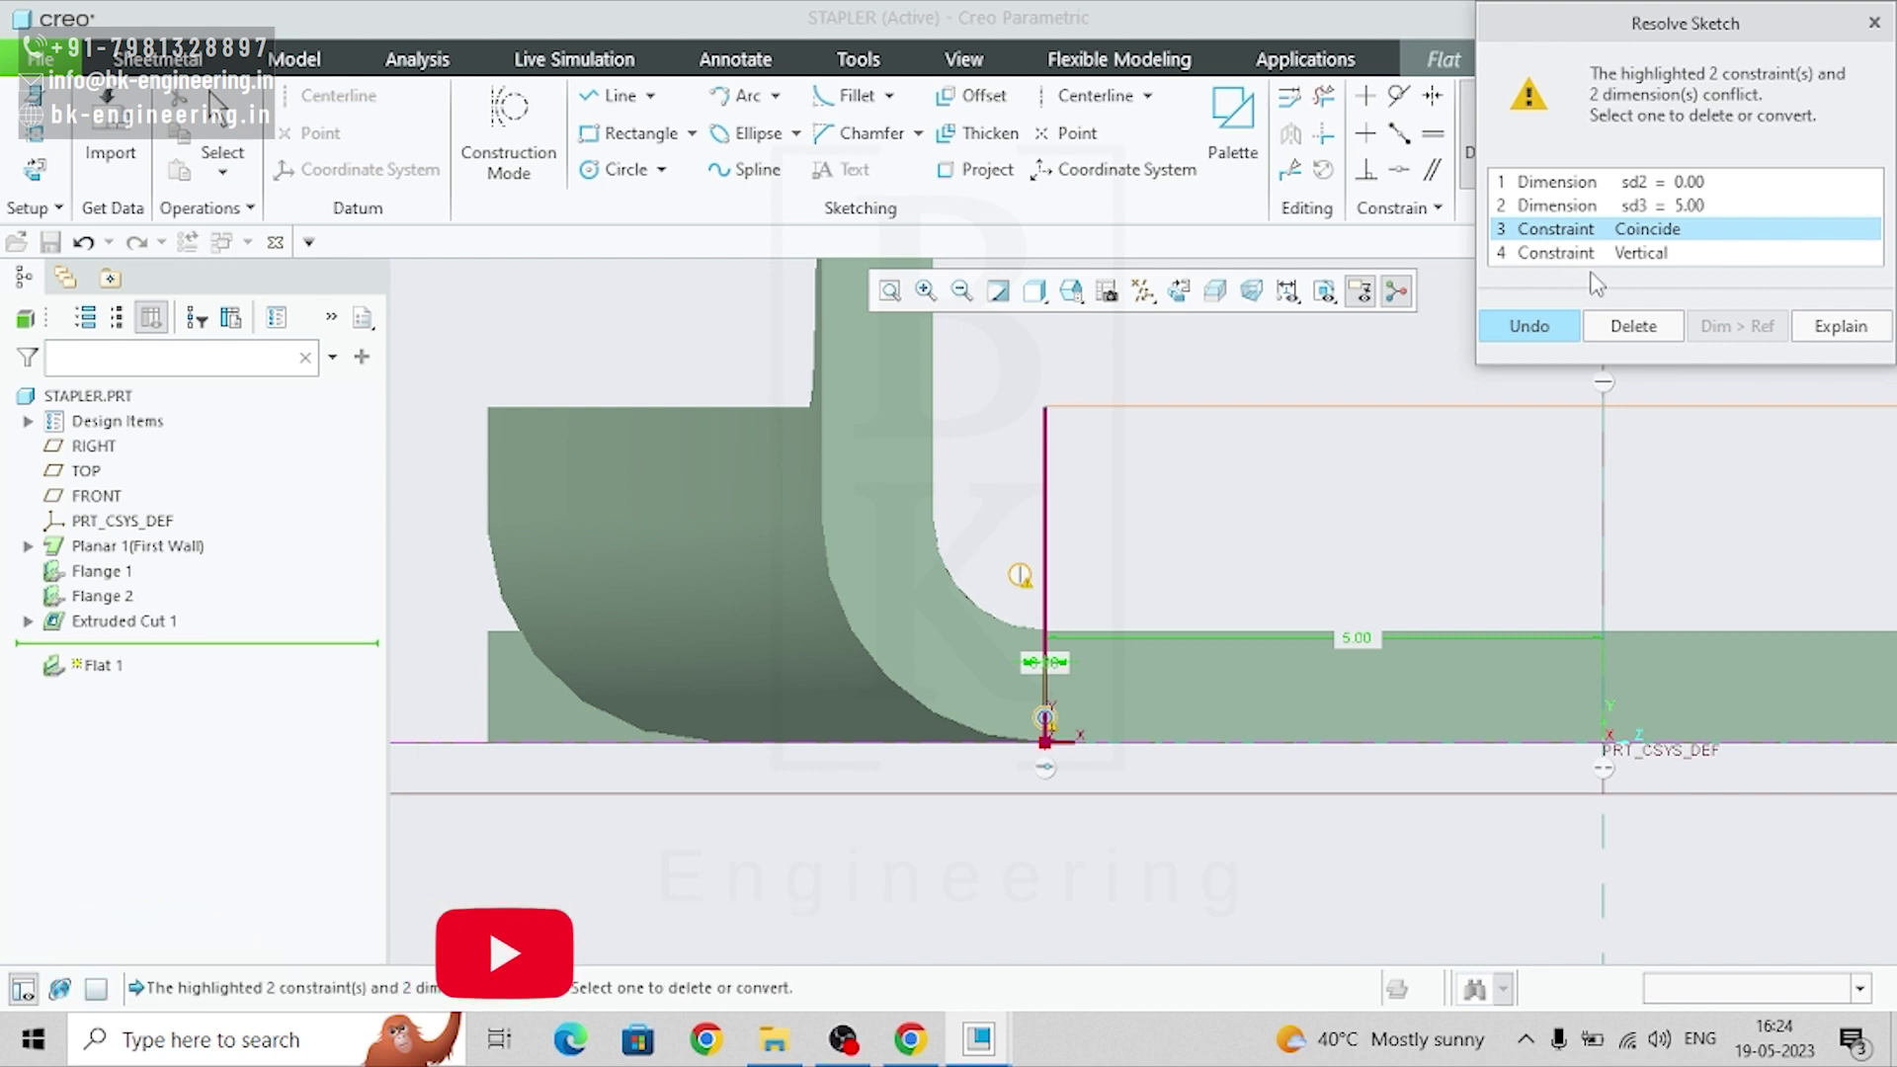
pyautogui.click(1640, 338)
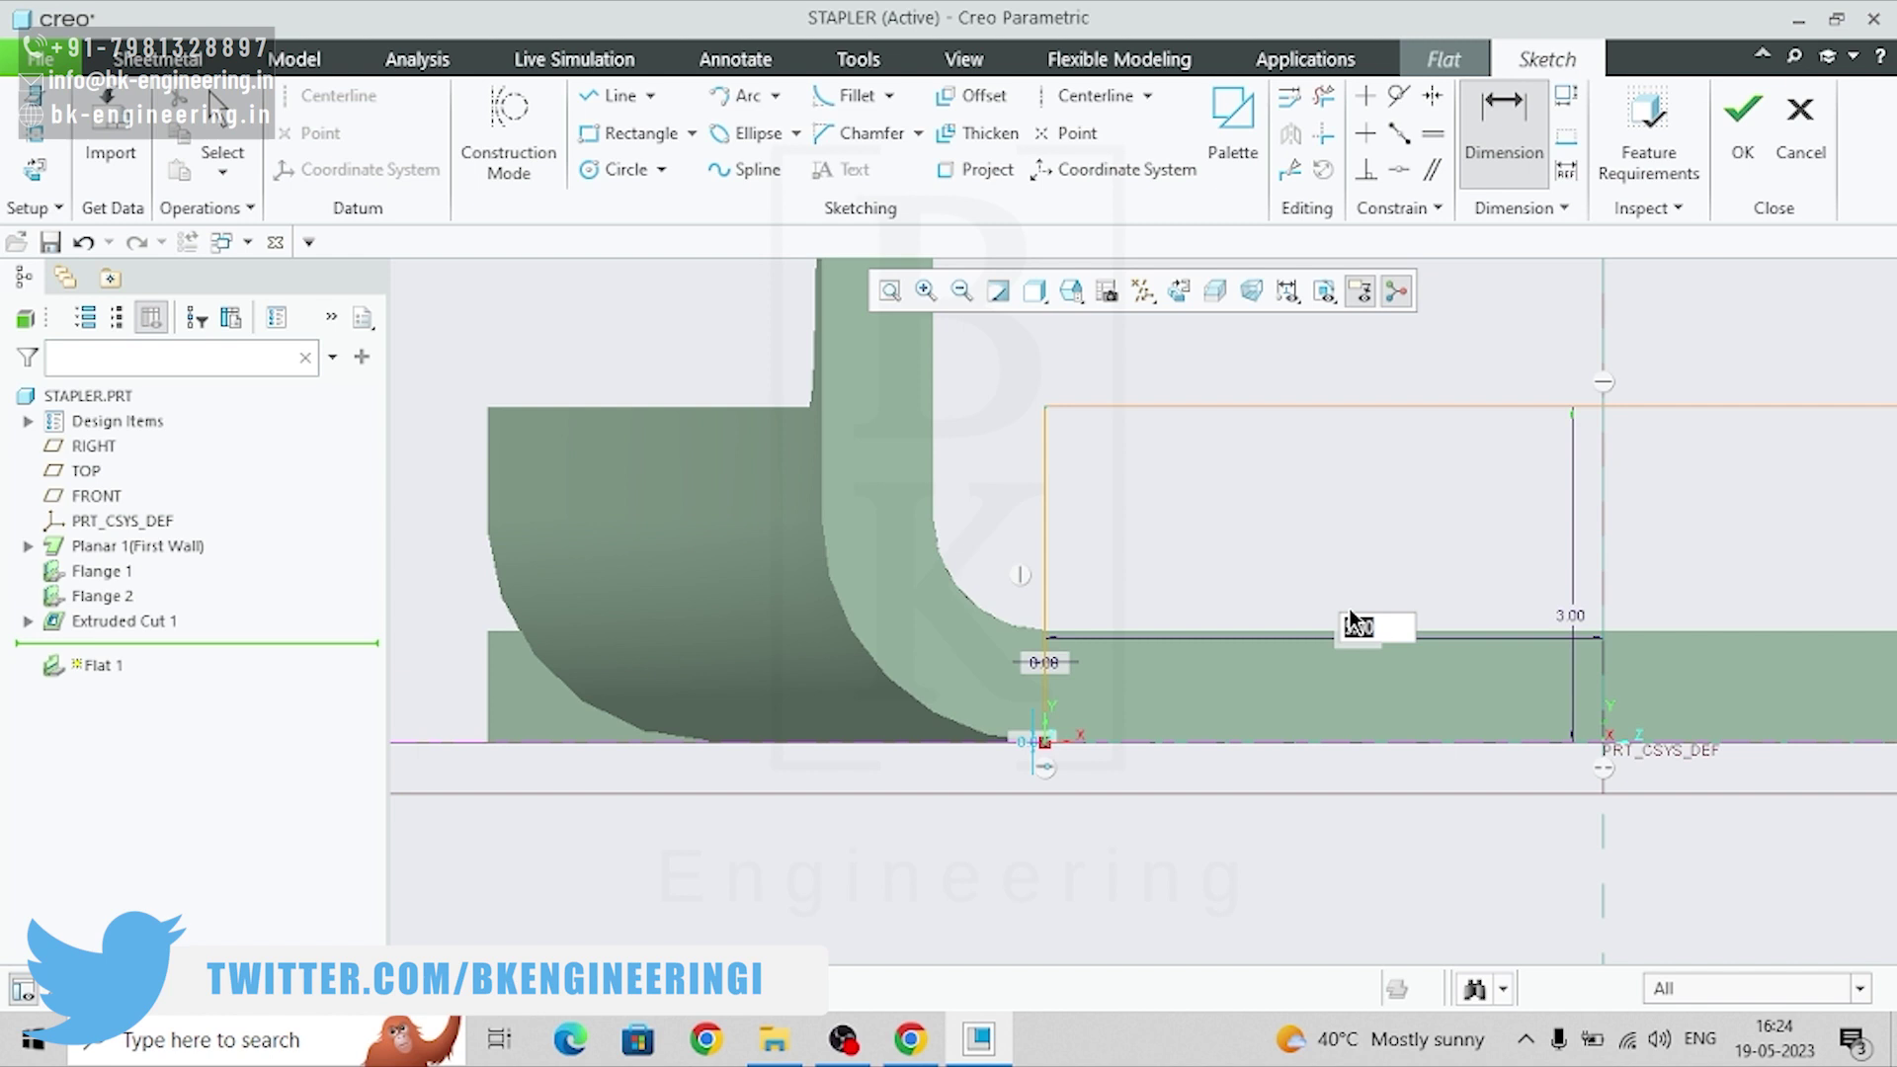
pyautogui.write('4.')
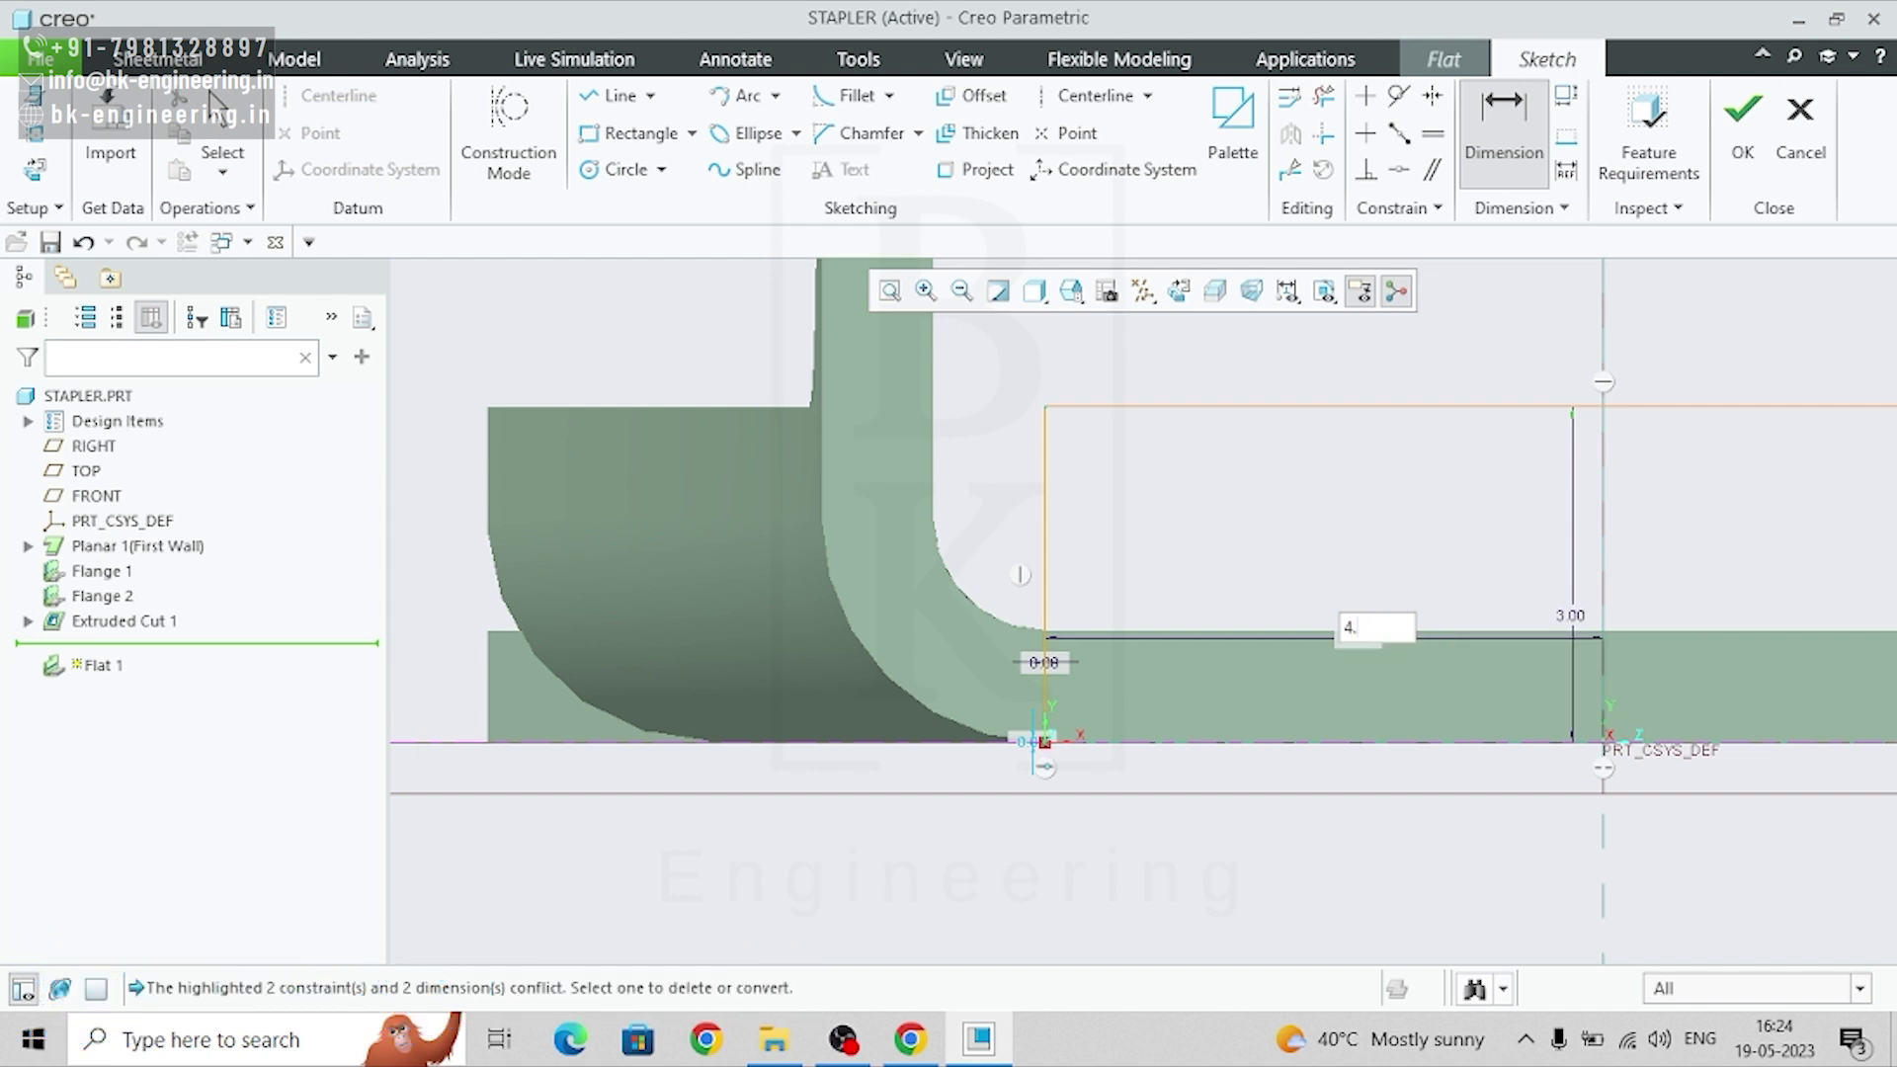
pyautogui.write('5')
pyautogui.press('Return')
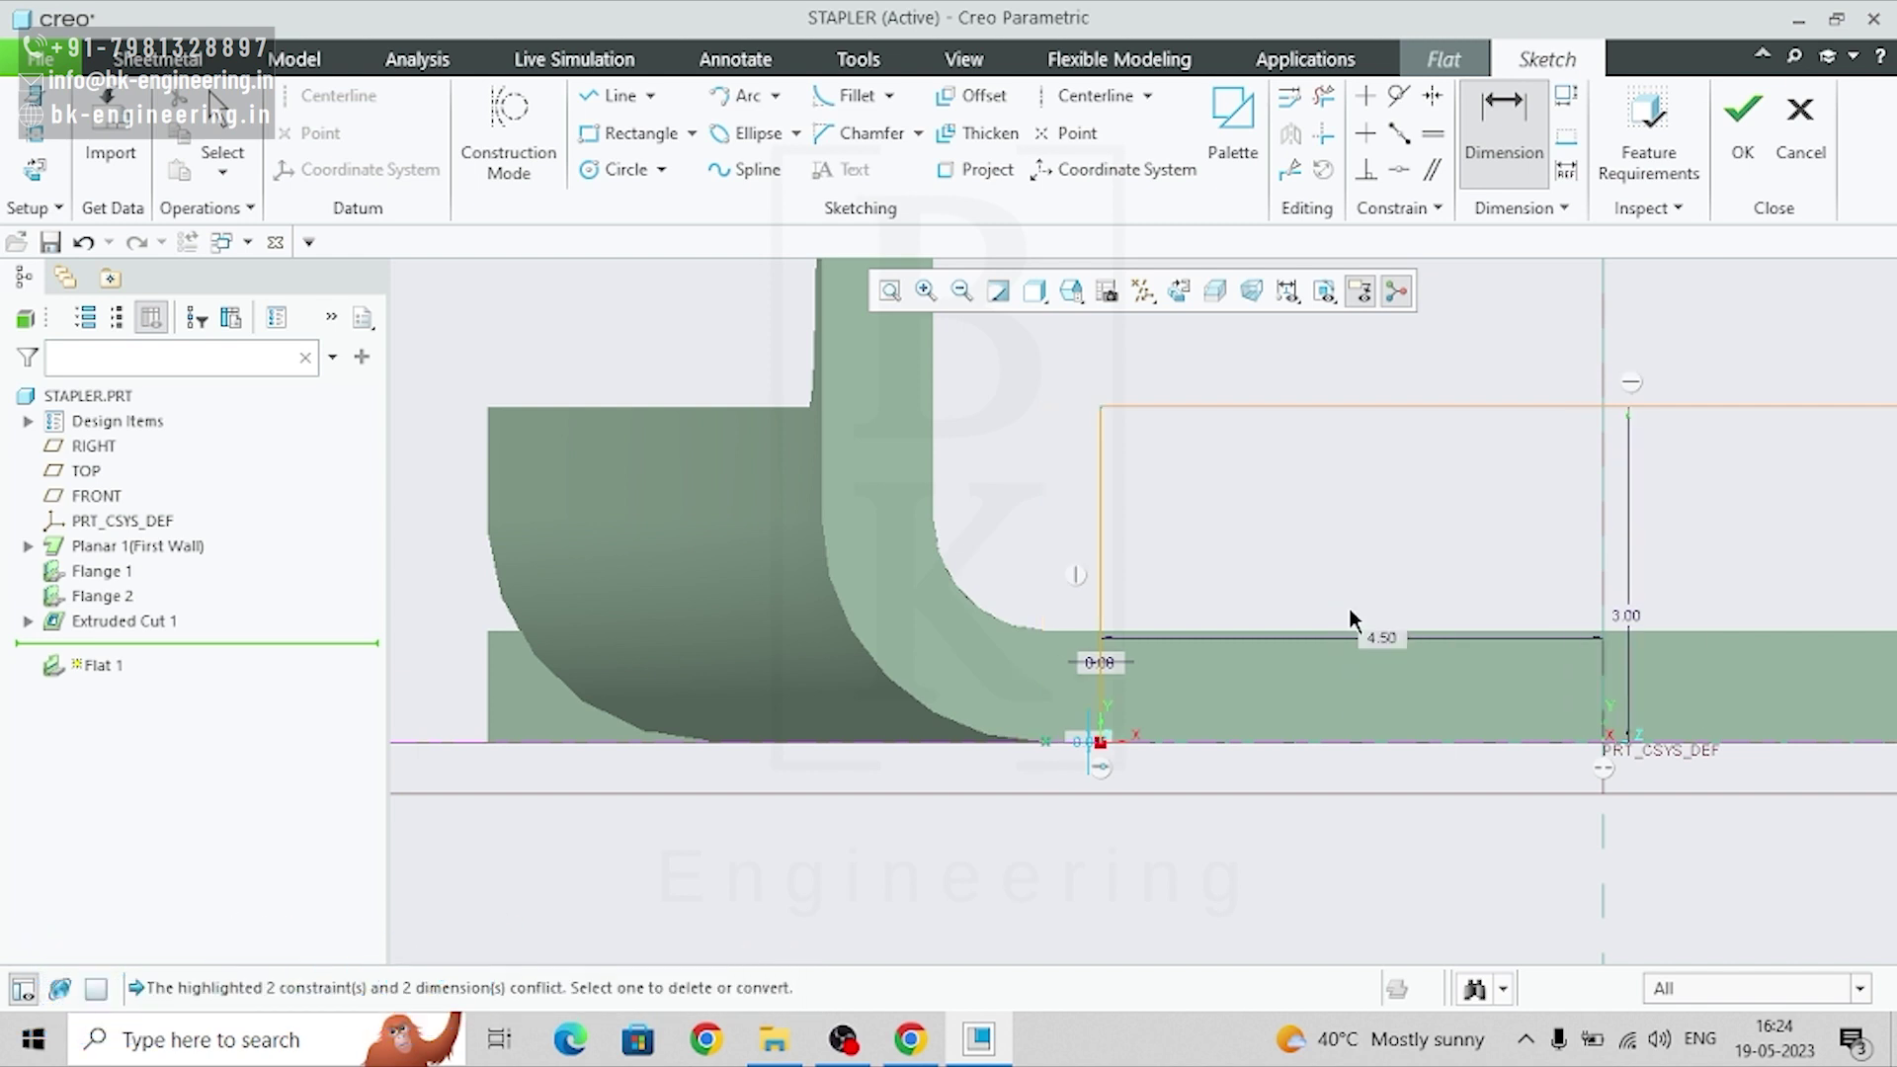
# - Dimension the rectangle's right vertical side from the vertical centre reference as 4.5, deleting its conflicting Coincide constraint
pyautogui.scroll(-3, 1373, 672)
pyautogui.scroll(3, 1614, 743)
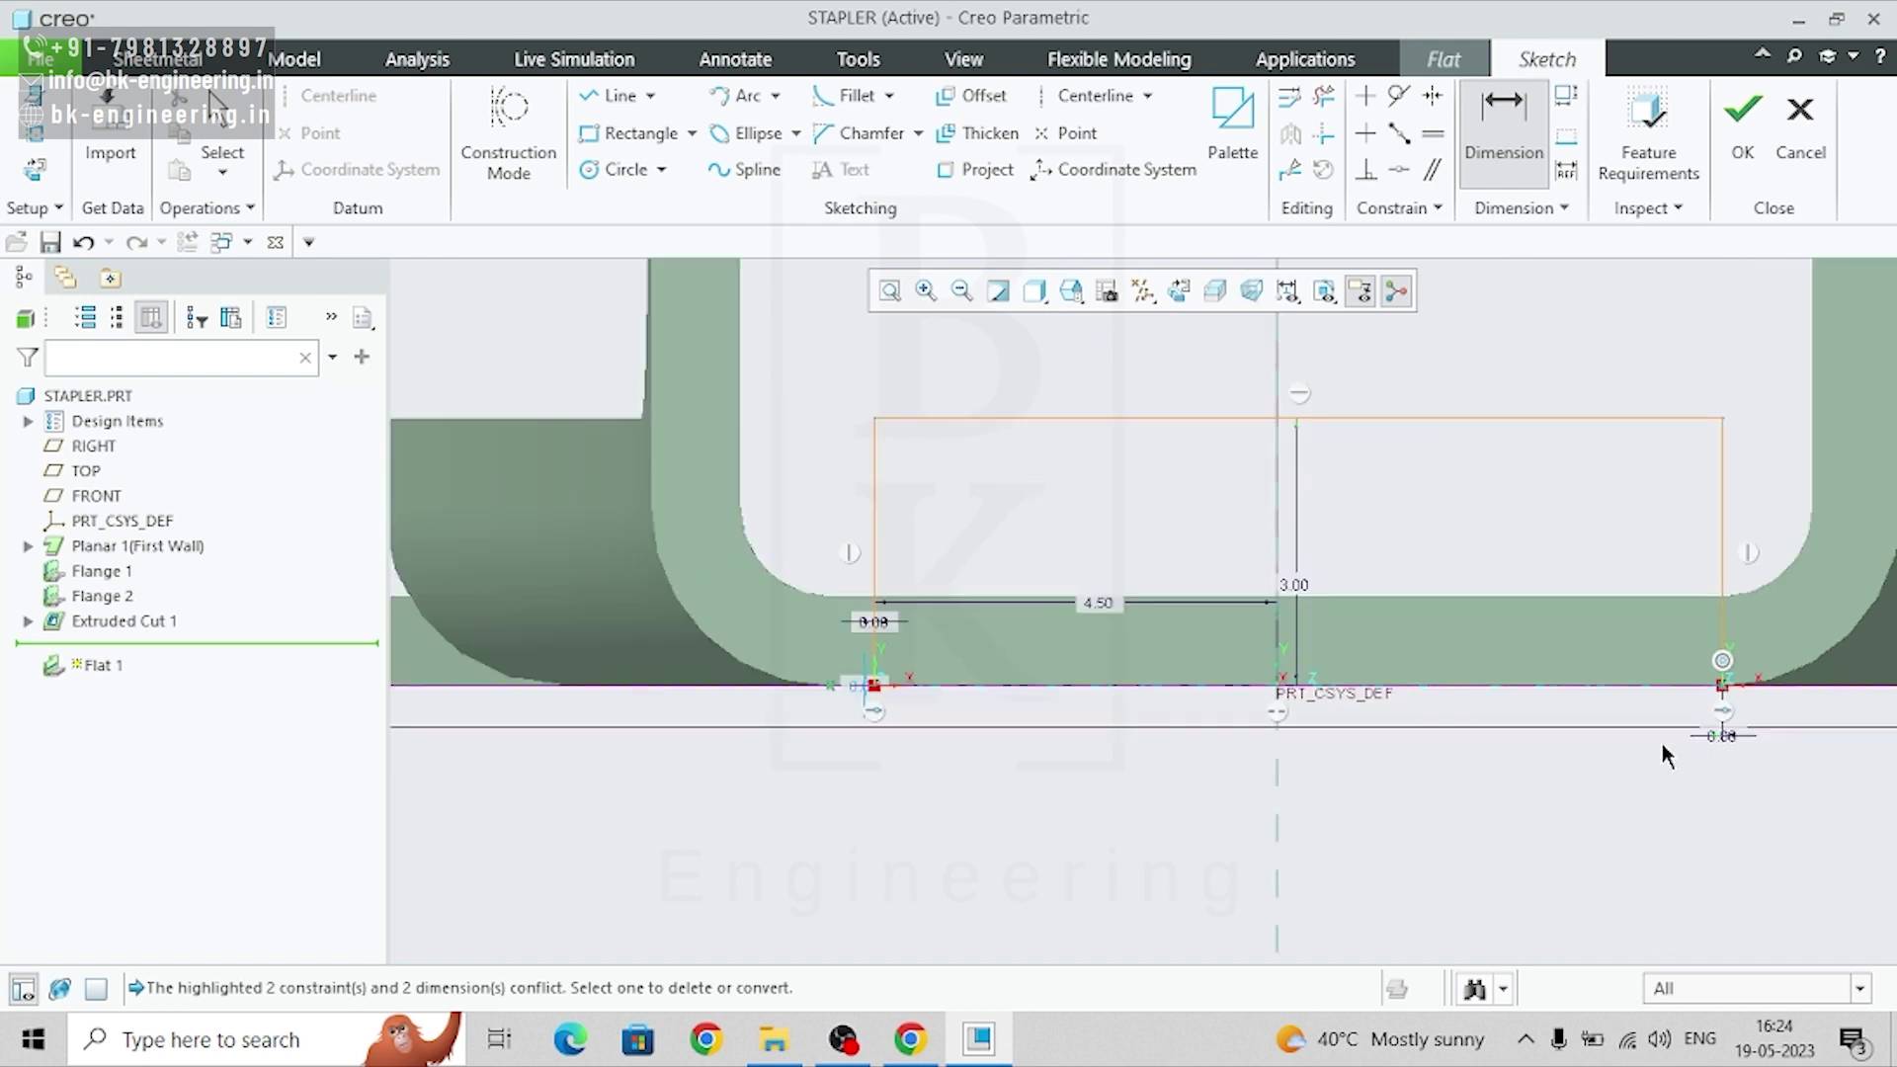
pyautogui.click(1723, 531)
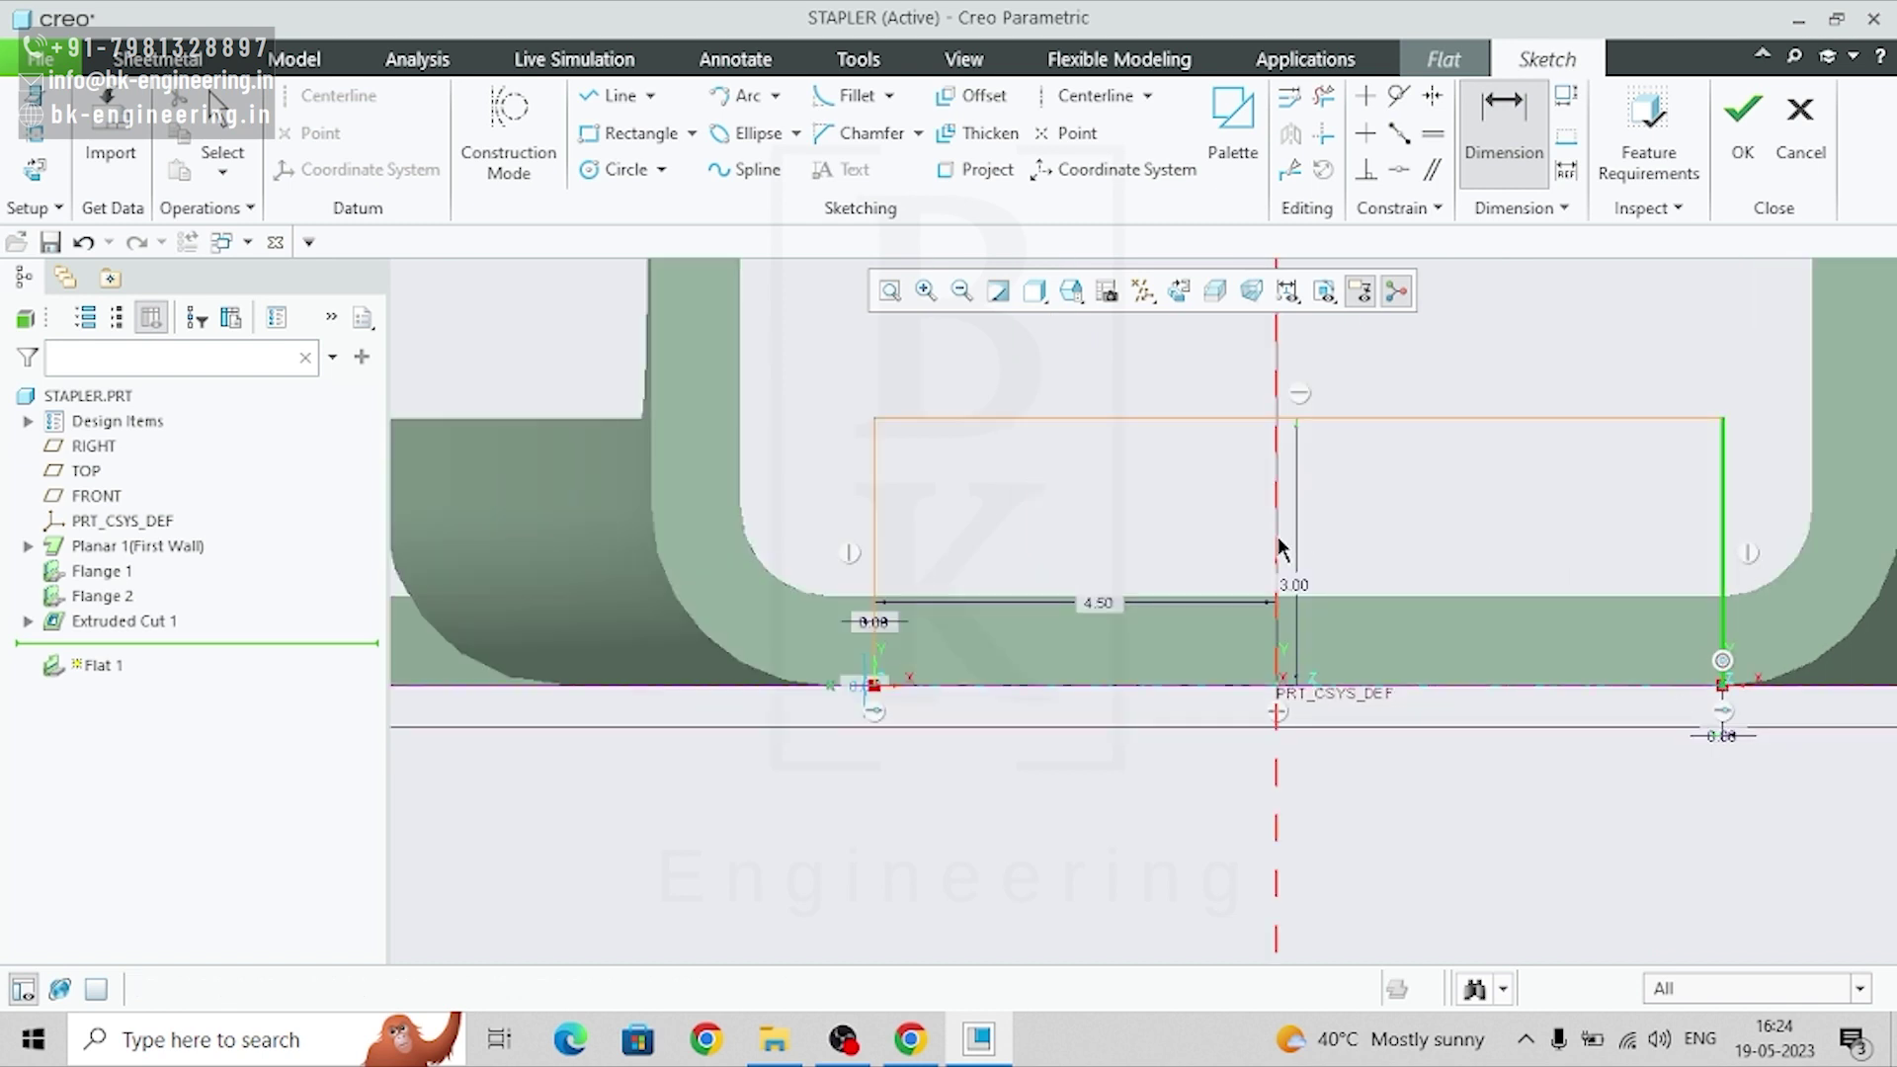
pyautogui.middleClick(1482, 633)
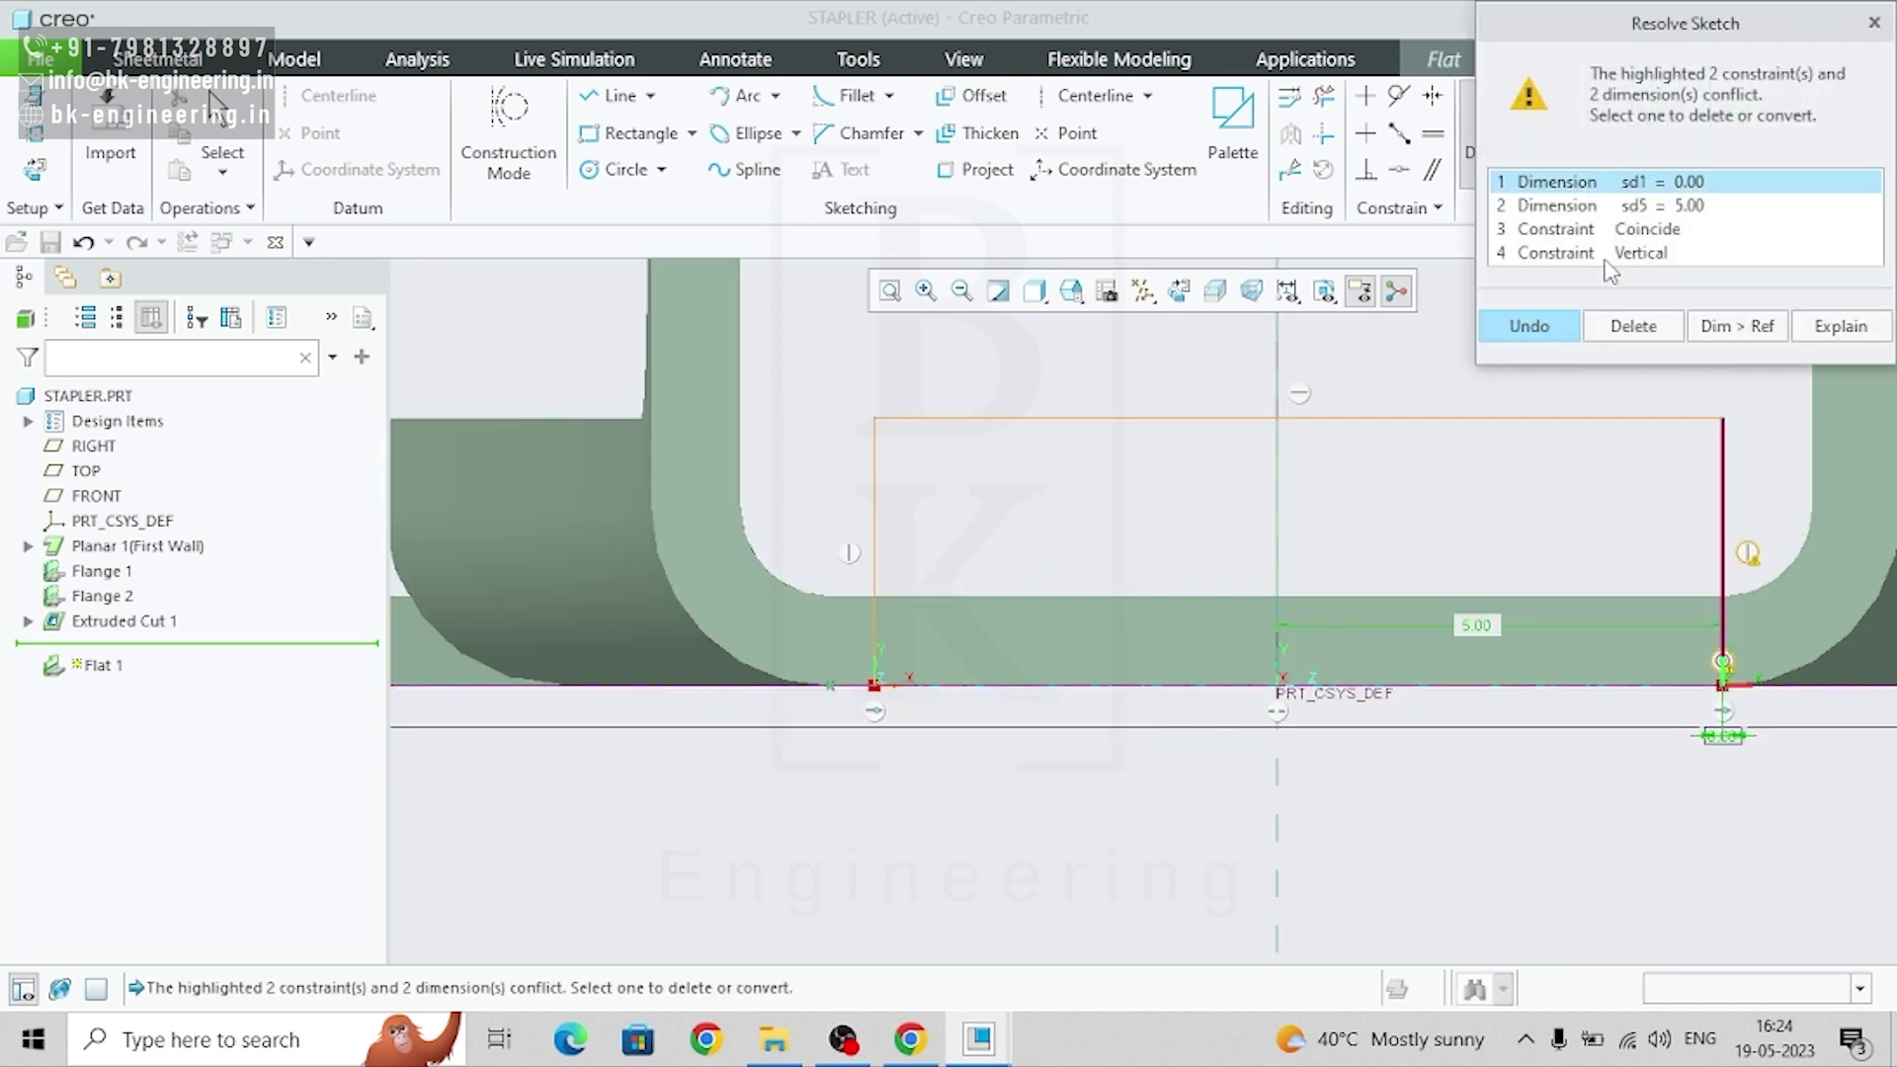
pyautogui.click(1576, 230)
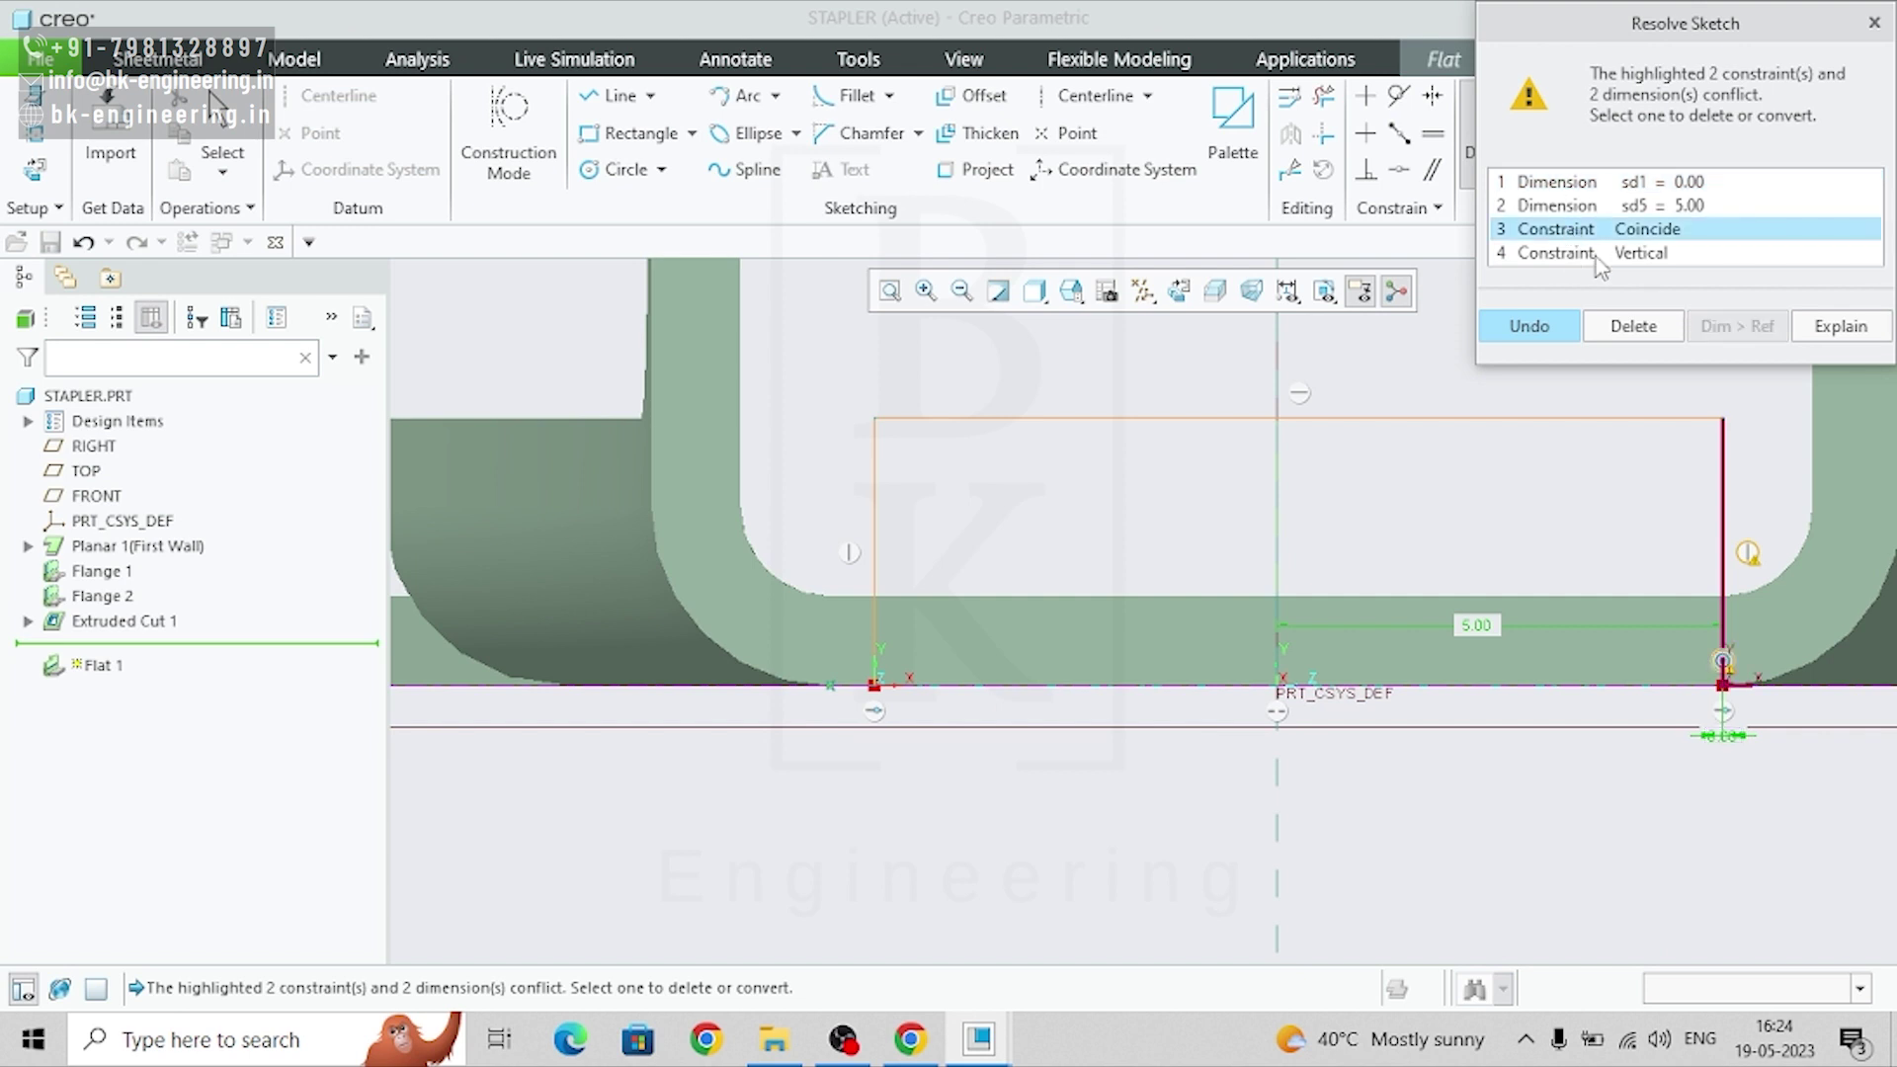
pyautogui.click(1632, 328)
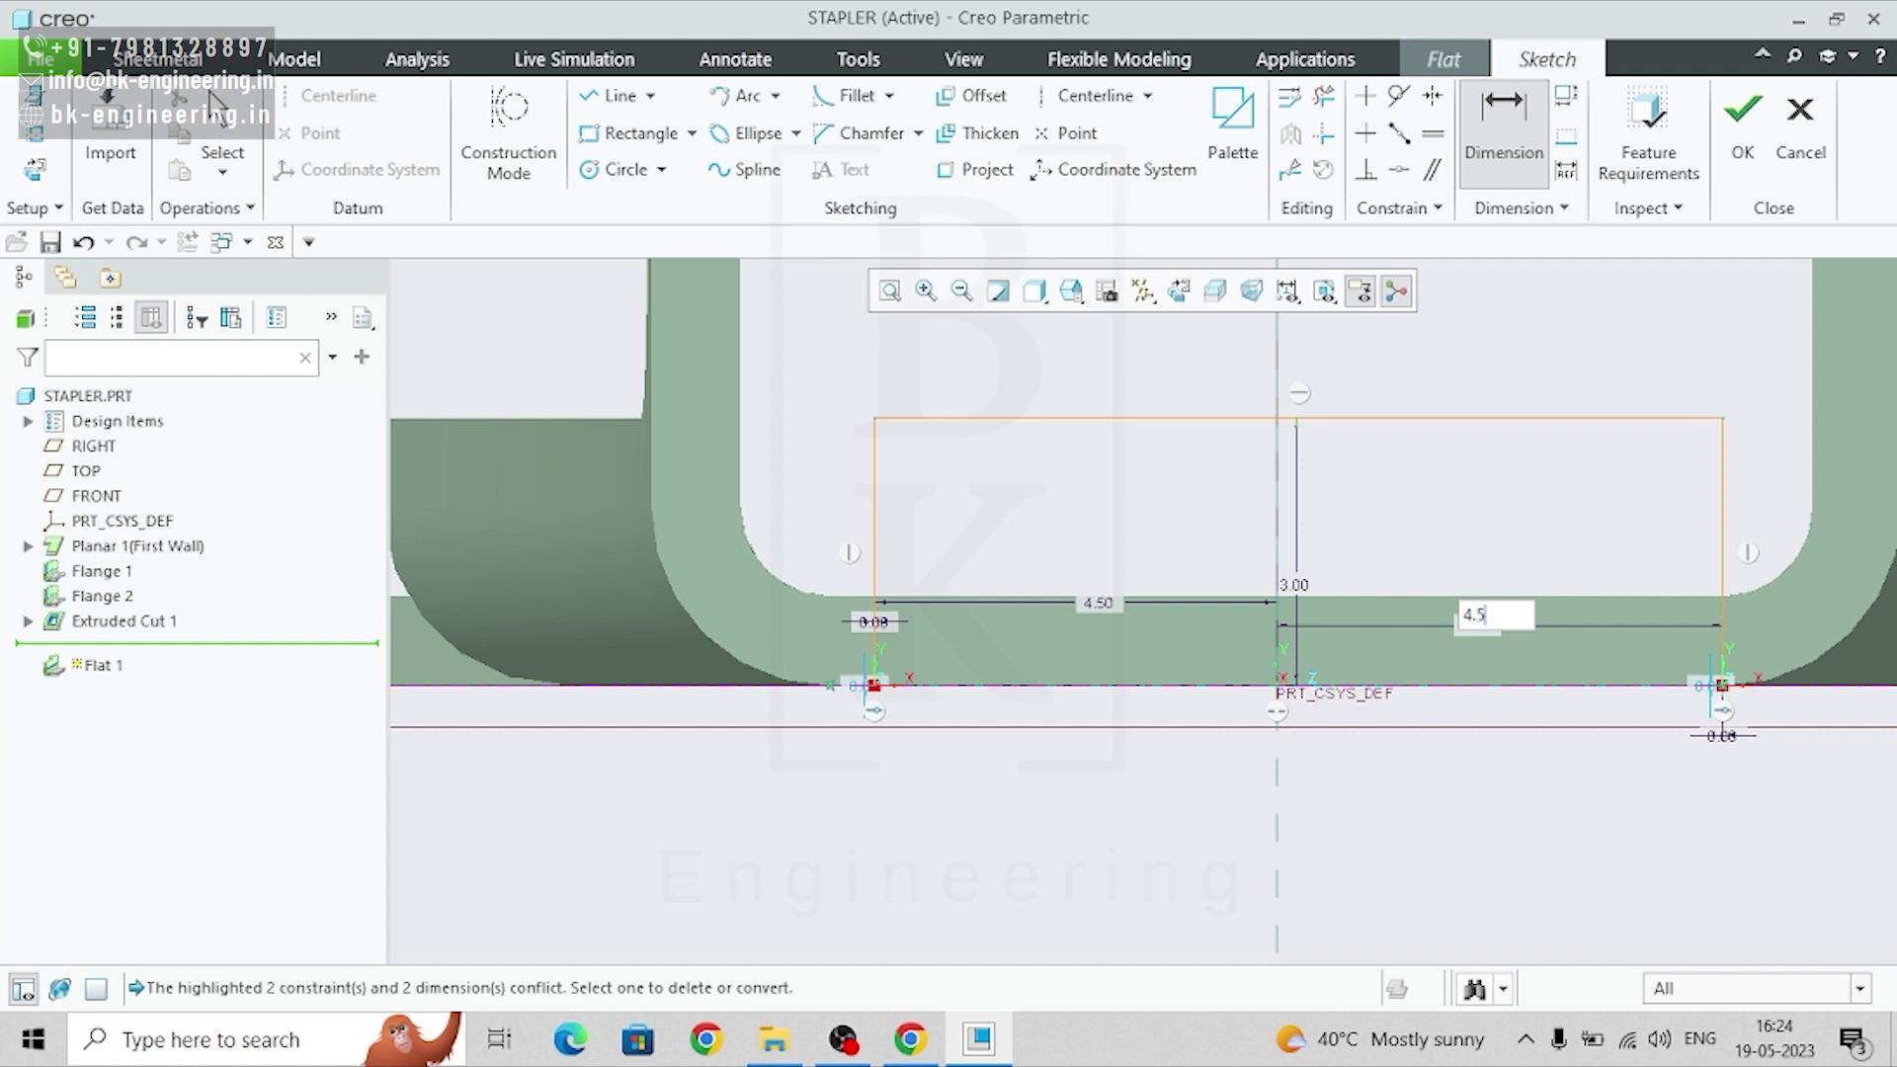
pyautogui.press('Return')
# - Trim away the horizontal upper line of the flat wall sketch, leaving the two vertical sides
pyautogui.scroll(3, 1209, 830)
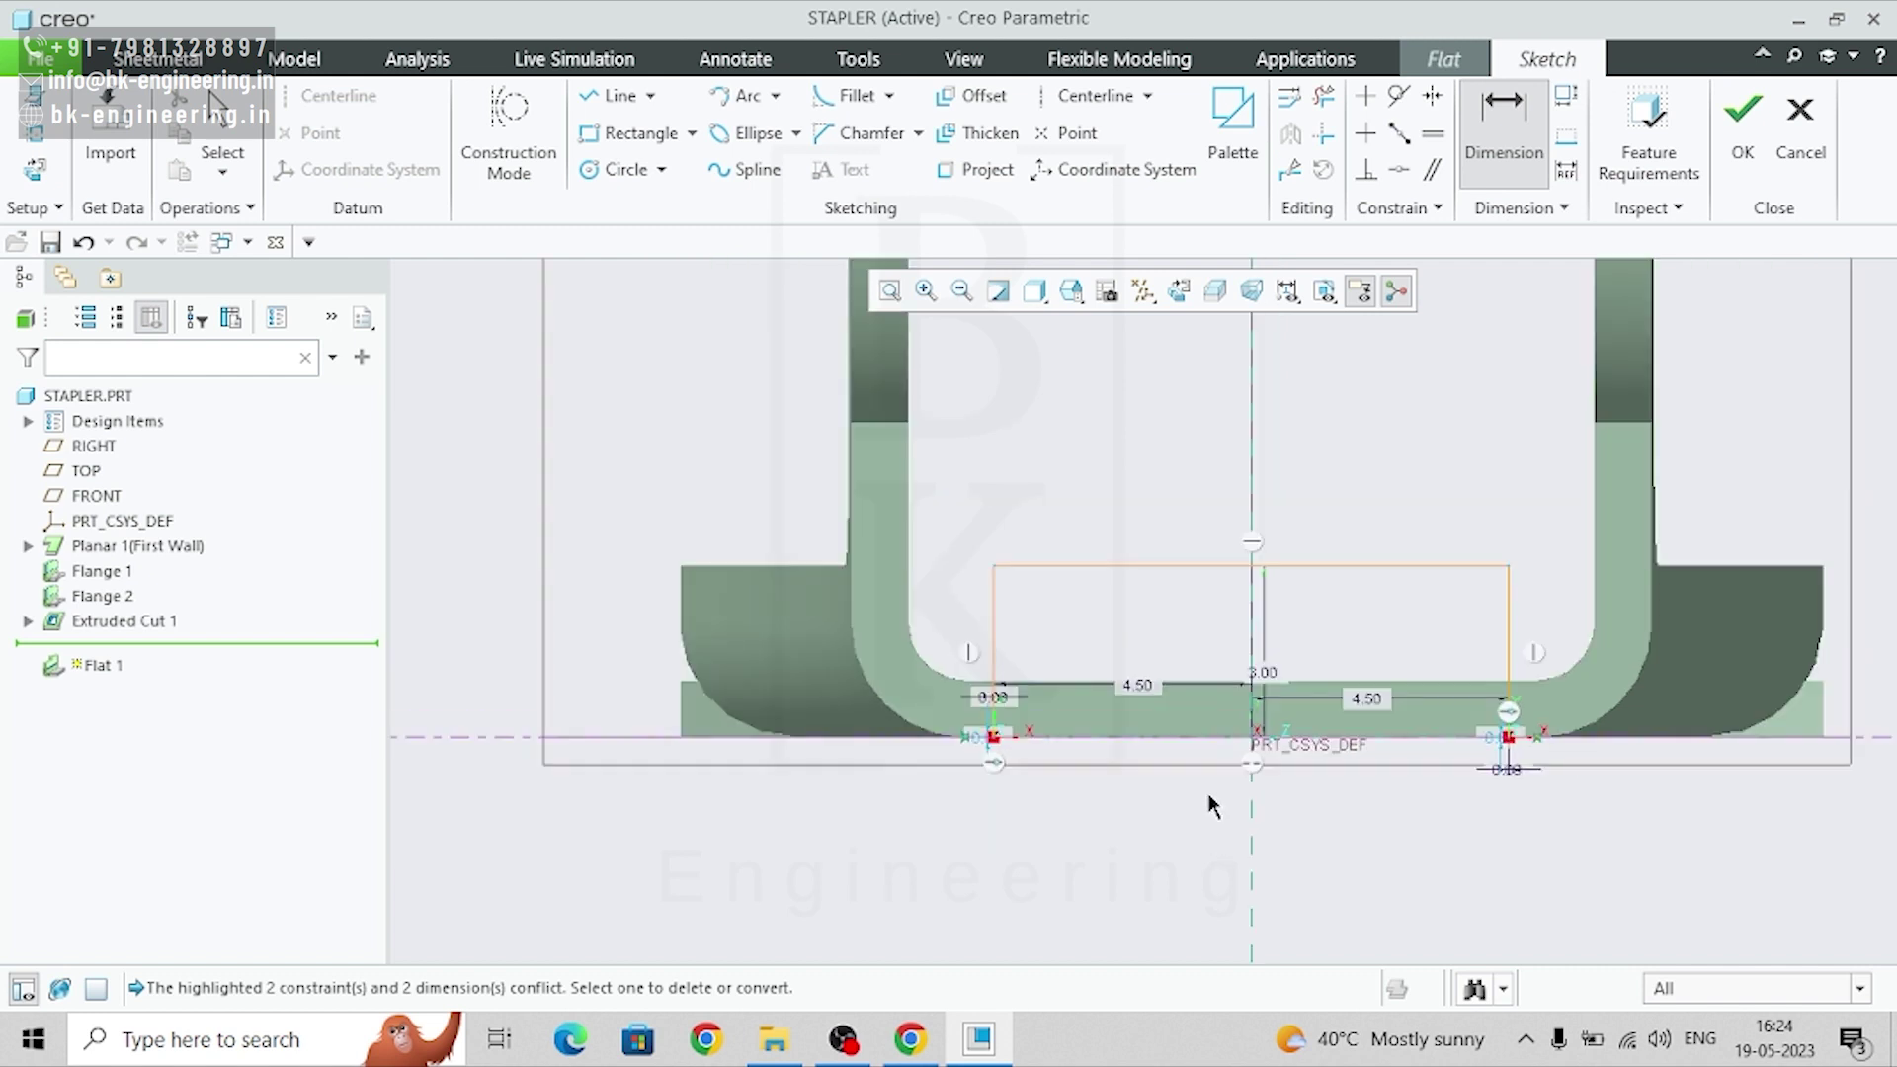
pyautogui.click(1323, 98)
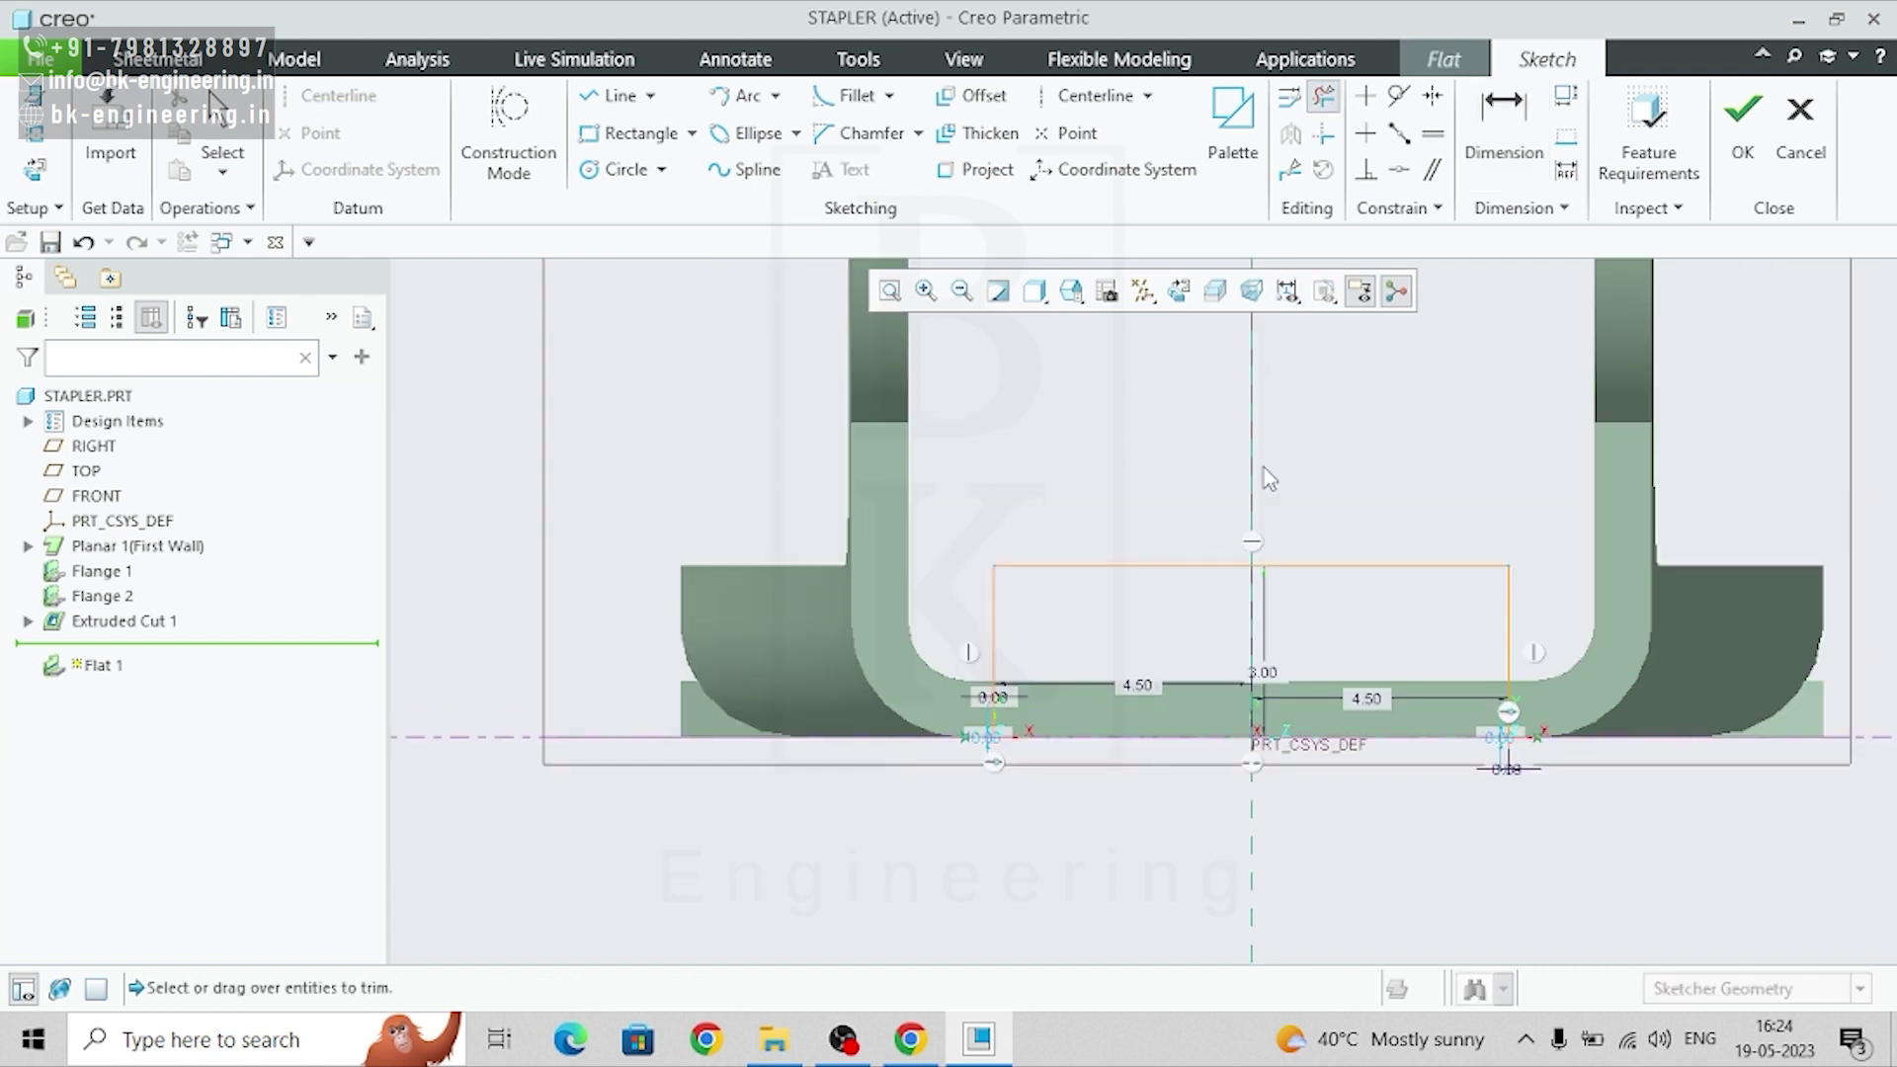
pyautogui.click(1182, 568)
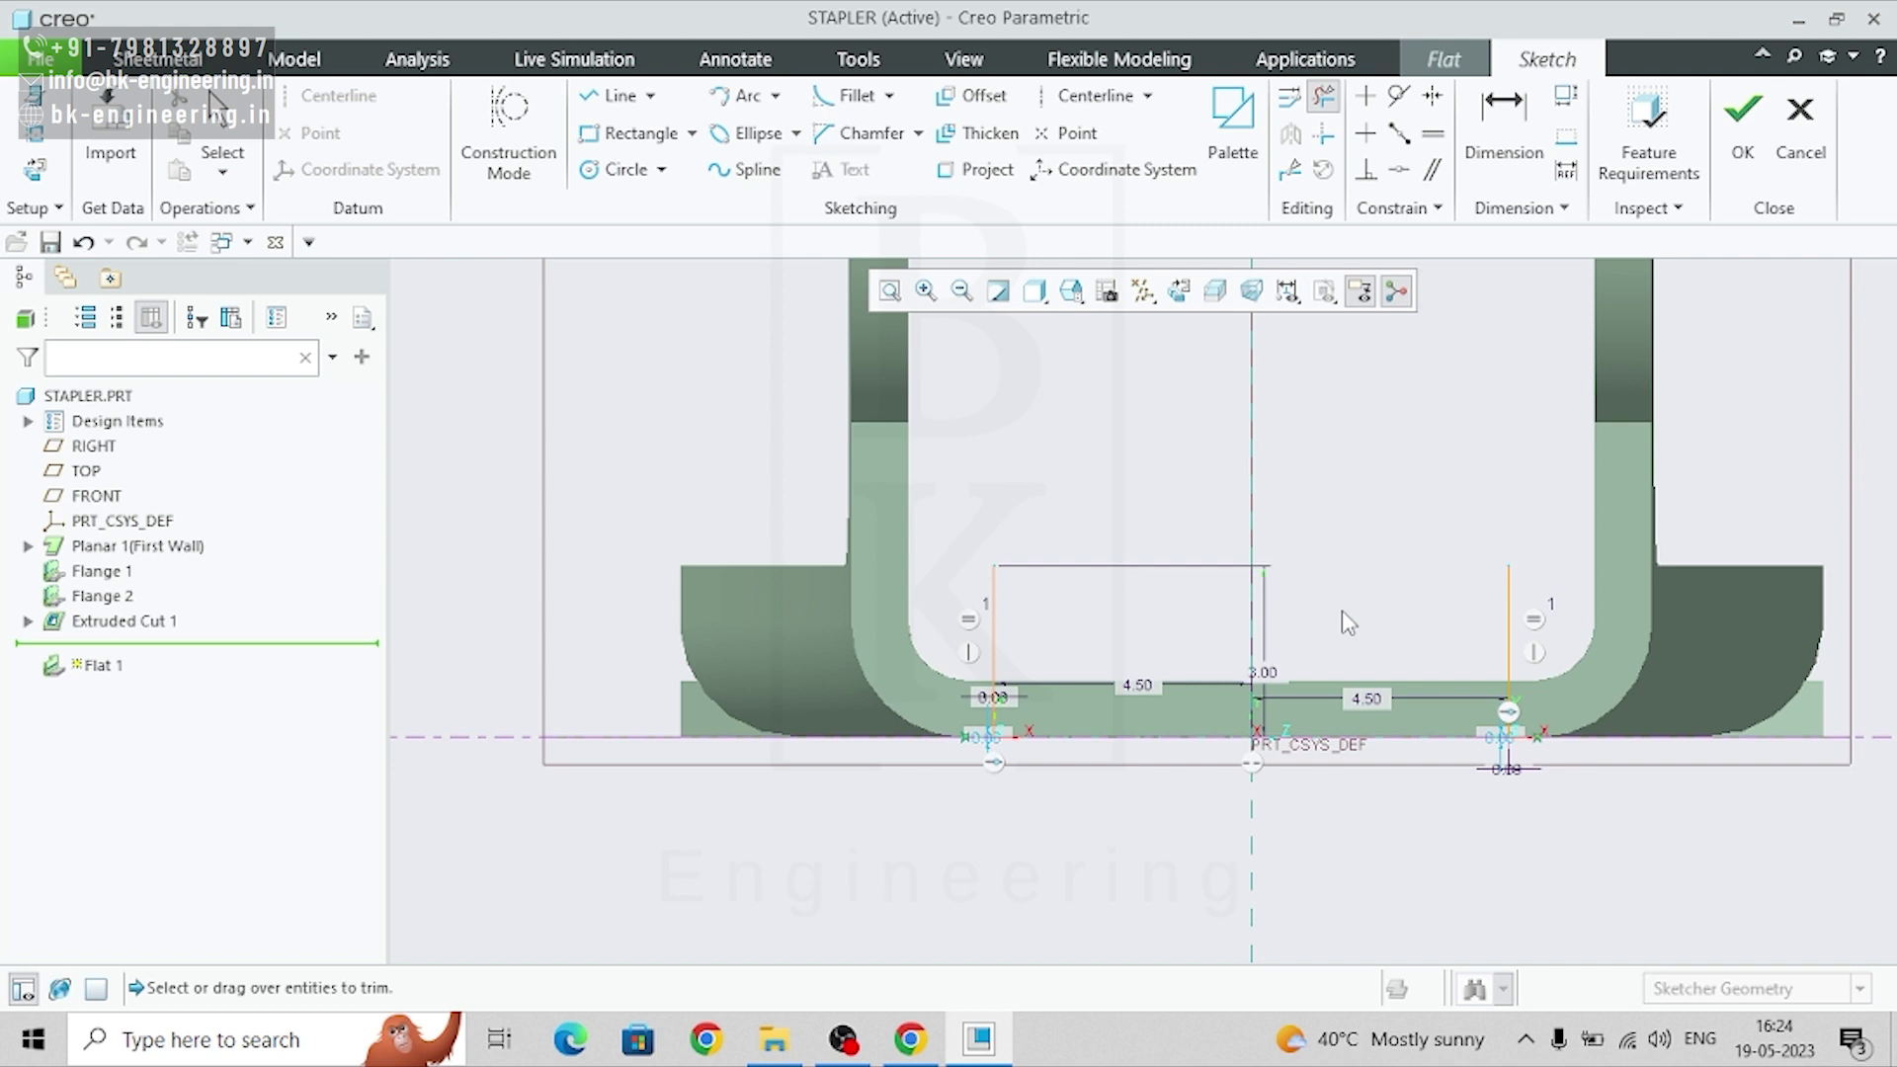
# - Draw an inward-slanting line up from the left vertical side's upper end and set the angle between them to 160 degrees
pyautogui.scroll(3, 1345, 624)
pyautogui.scroll(-4, 1209, 427)
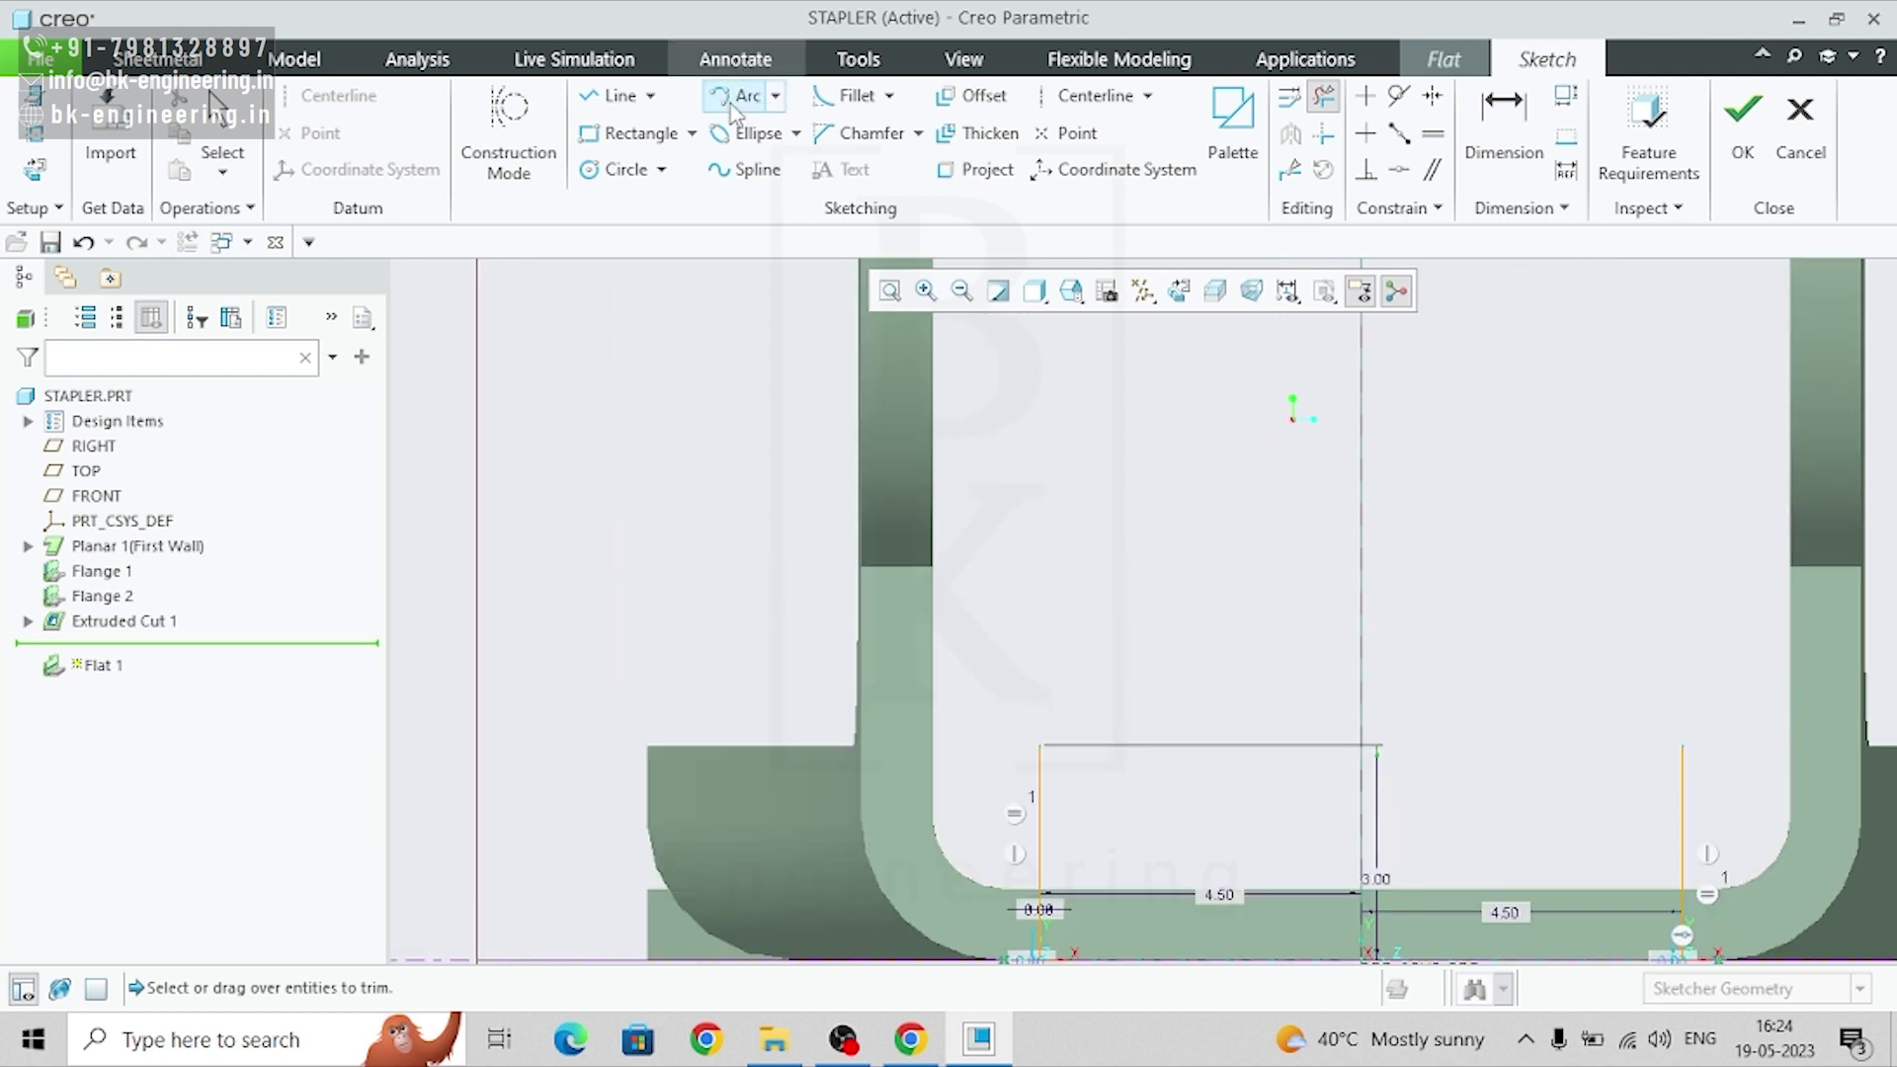
pyautogui.click(588, 98)
pyautogui.click(1040, 746)
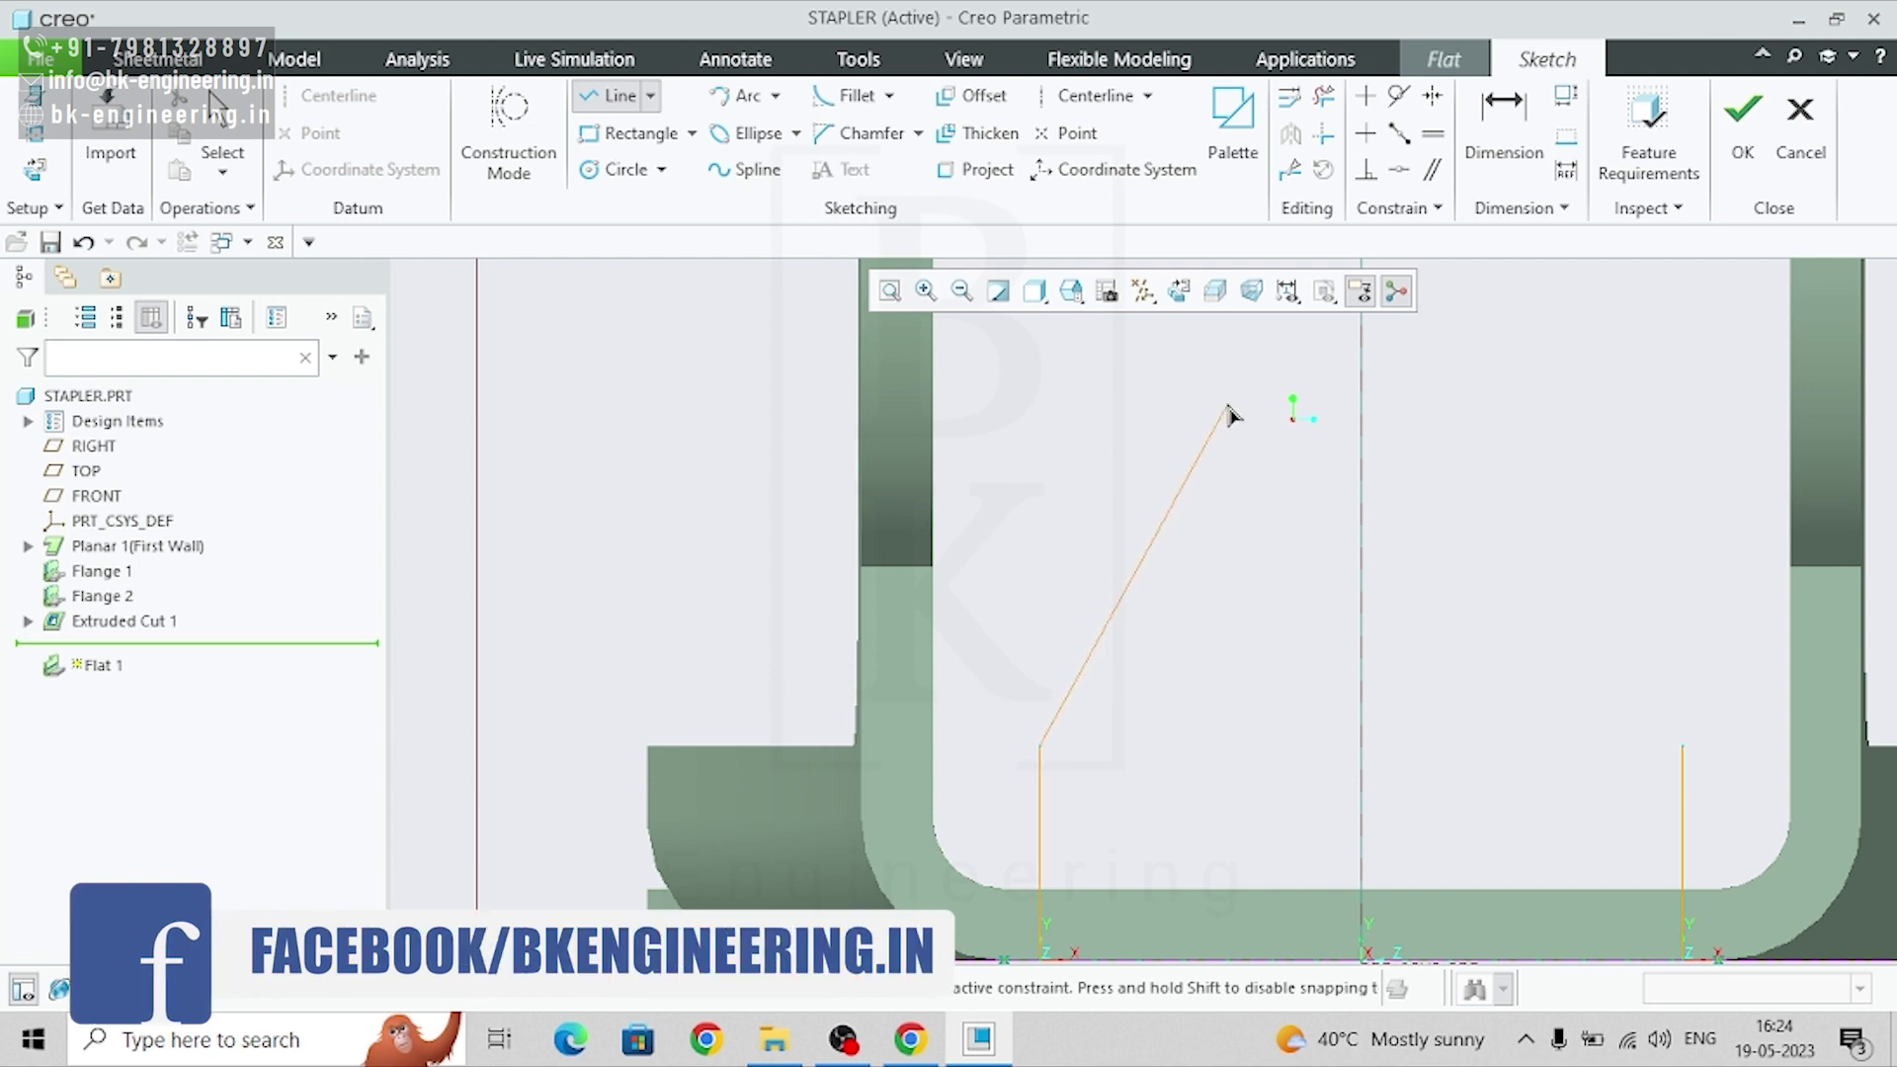
pyautogui.middleClick(1241, 489)
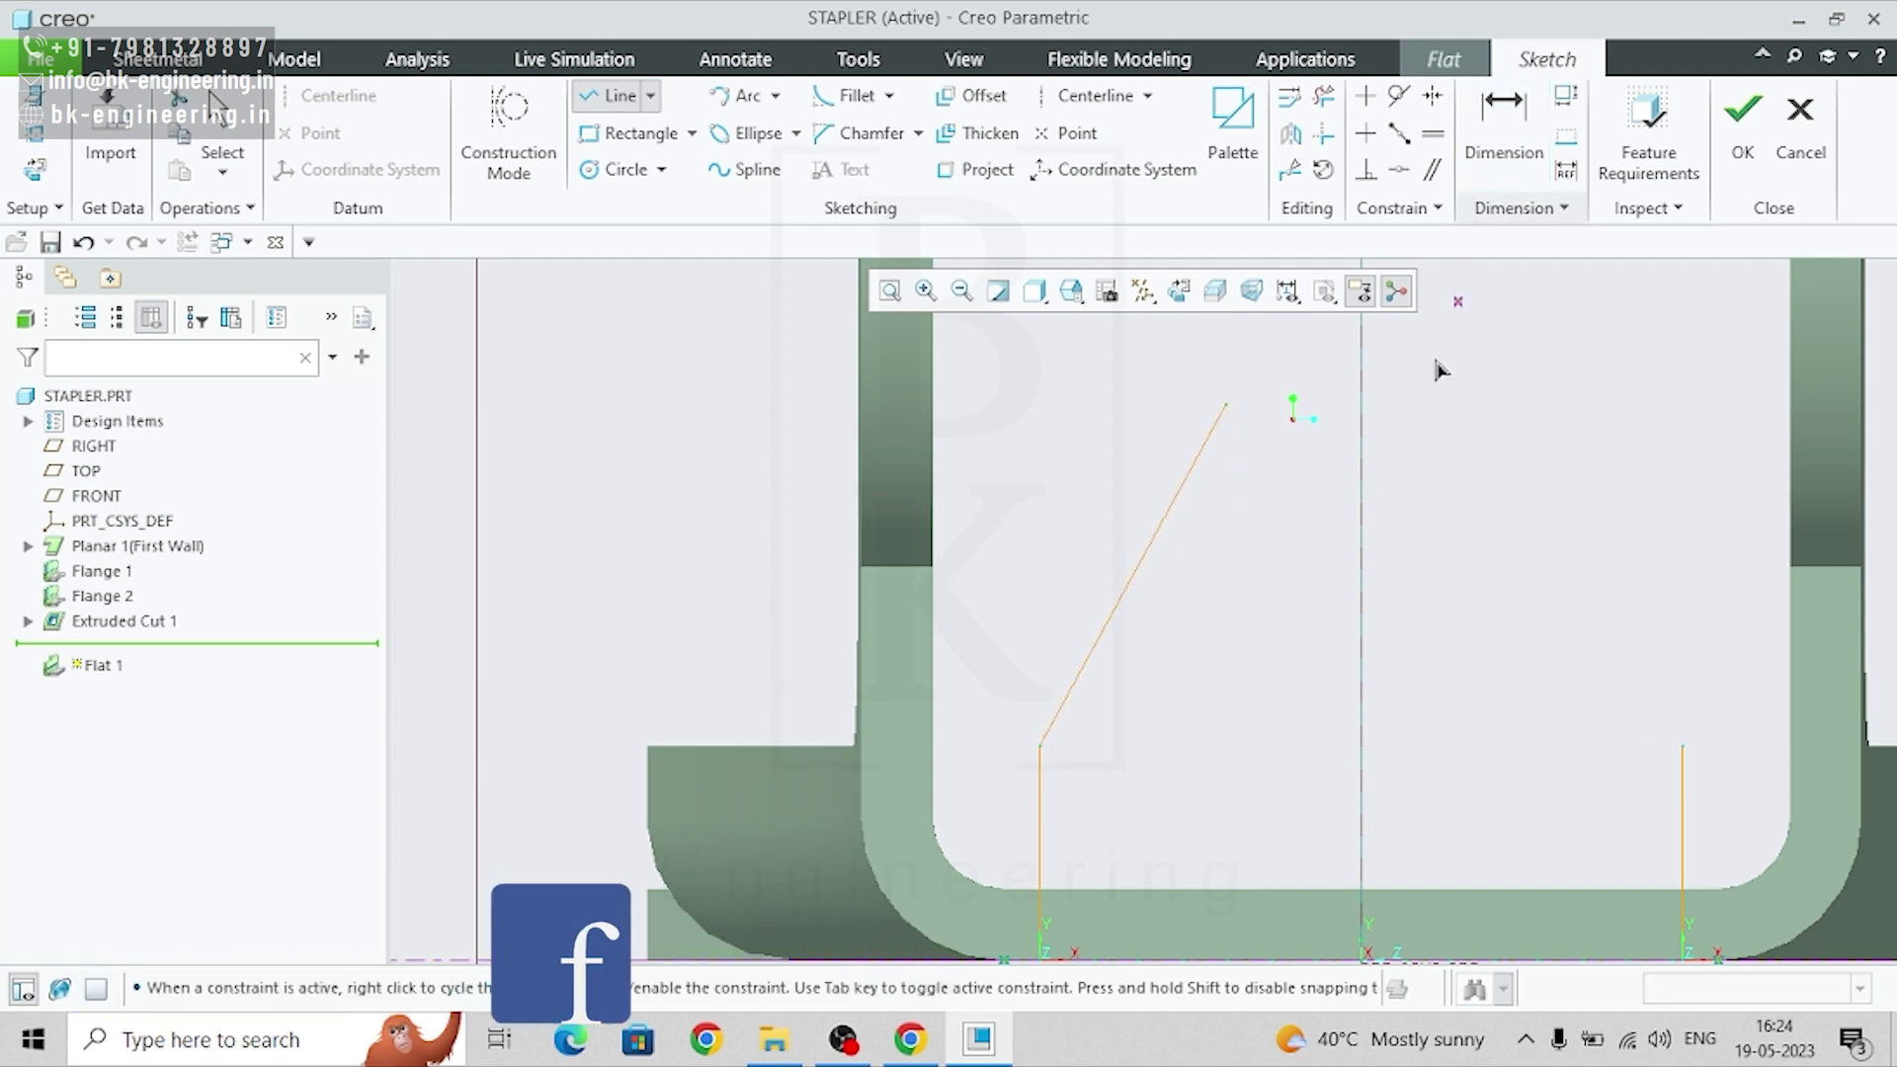
pyautogui.doubleClick(1083, 749)
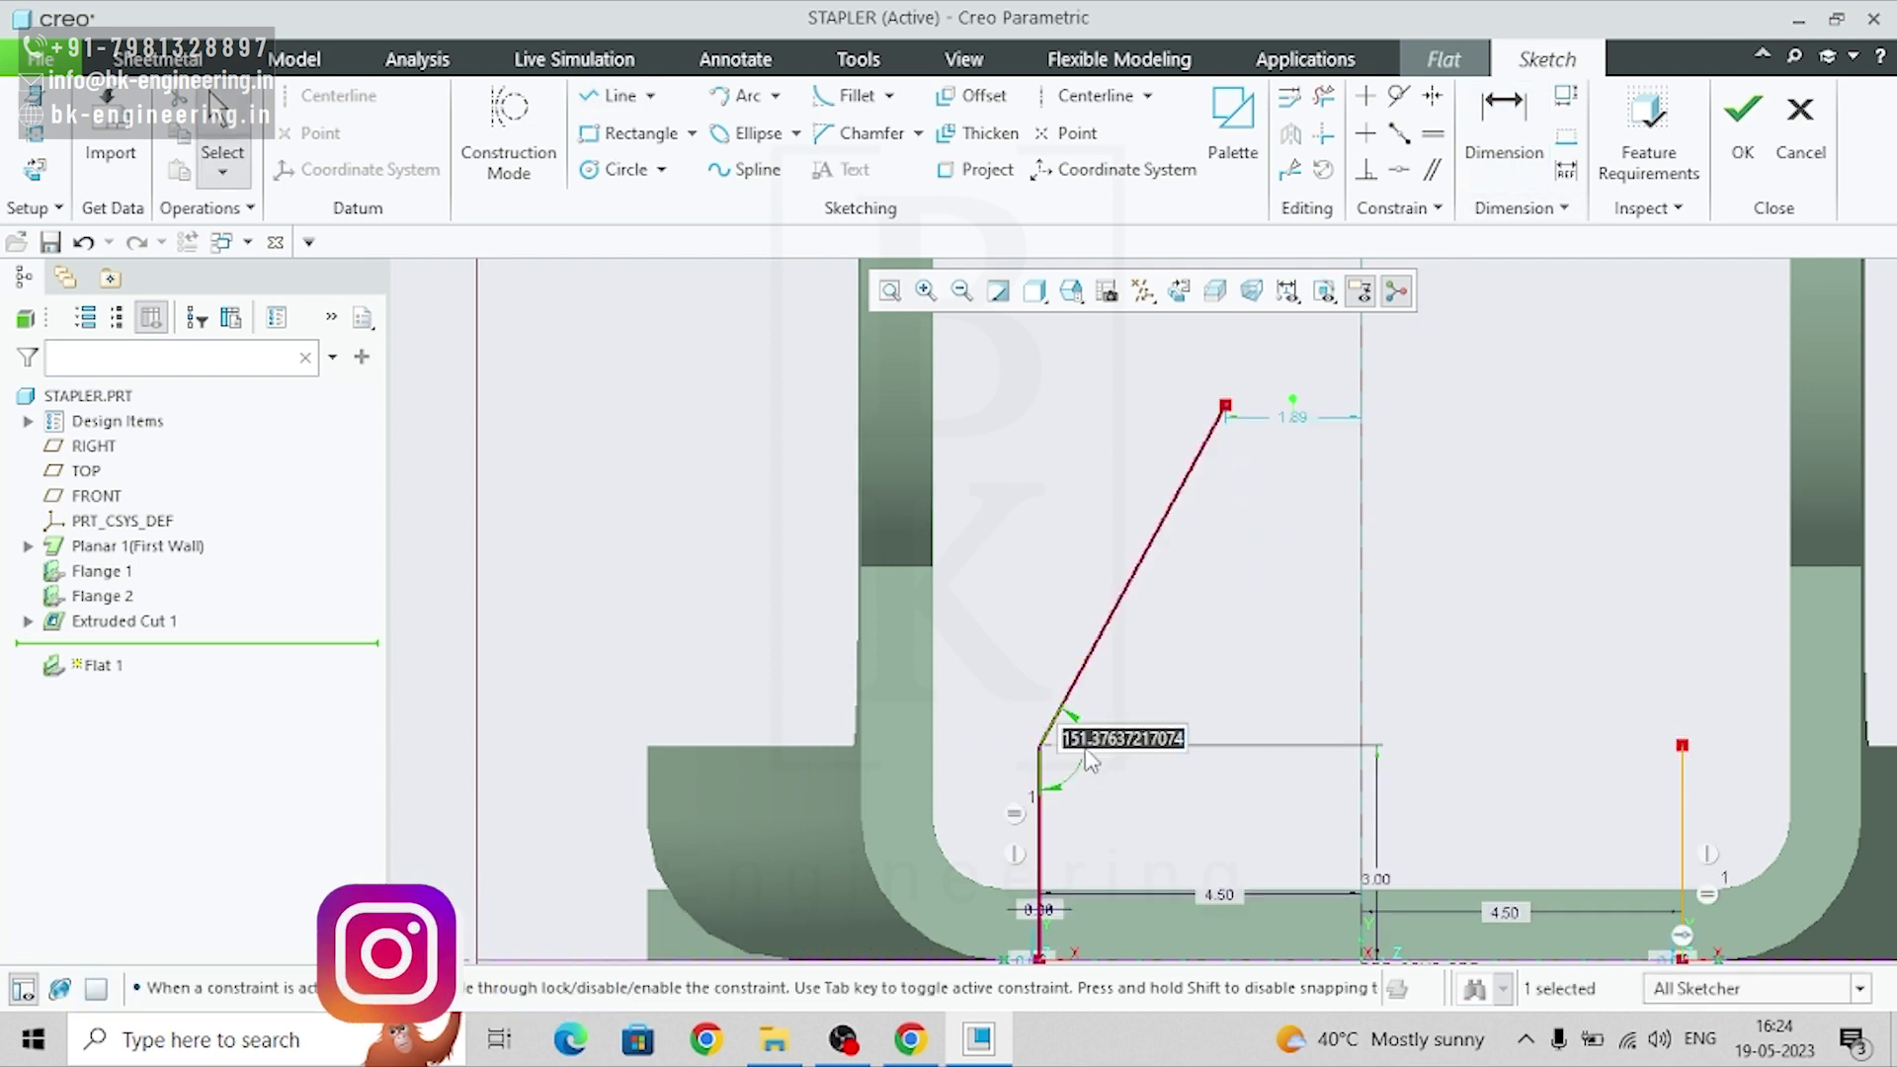
pyautogui.write('160')
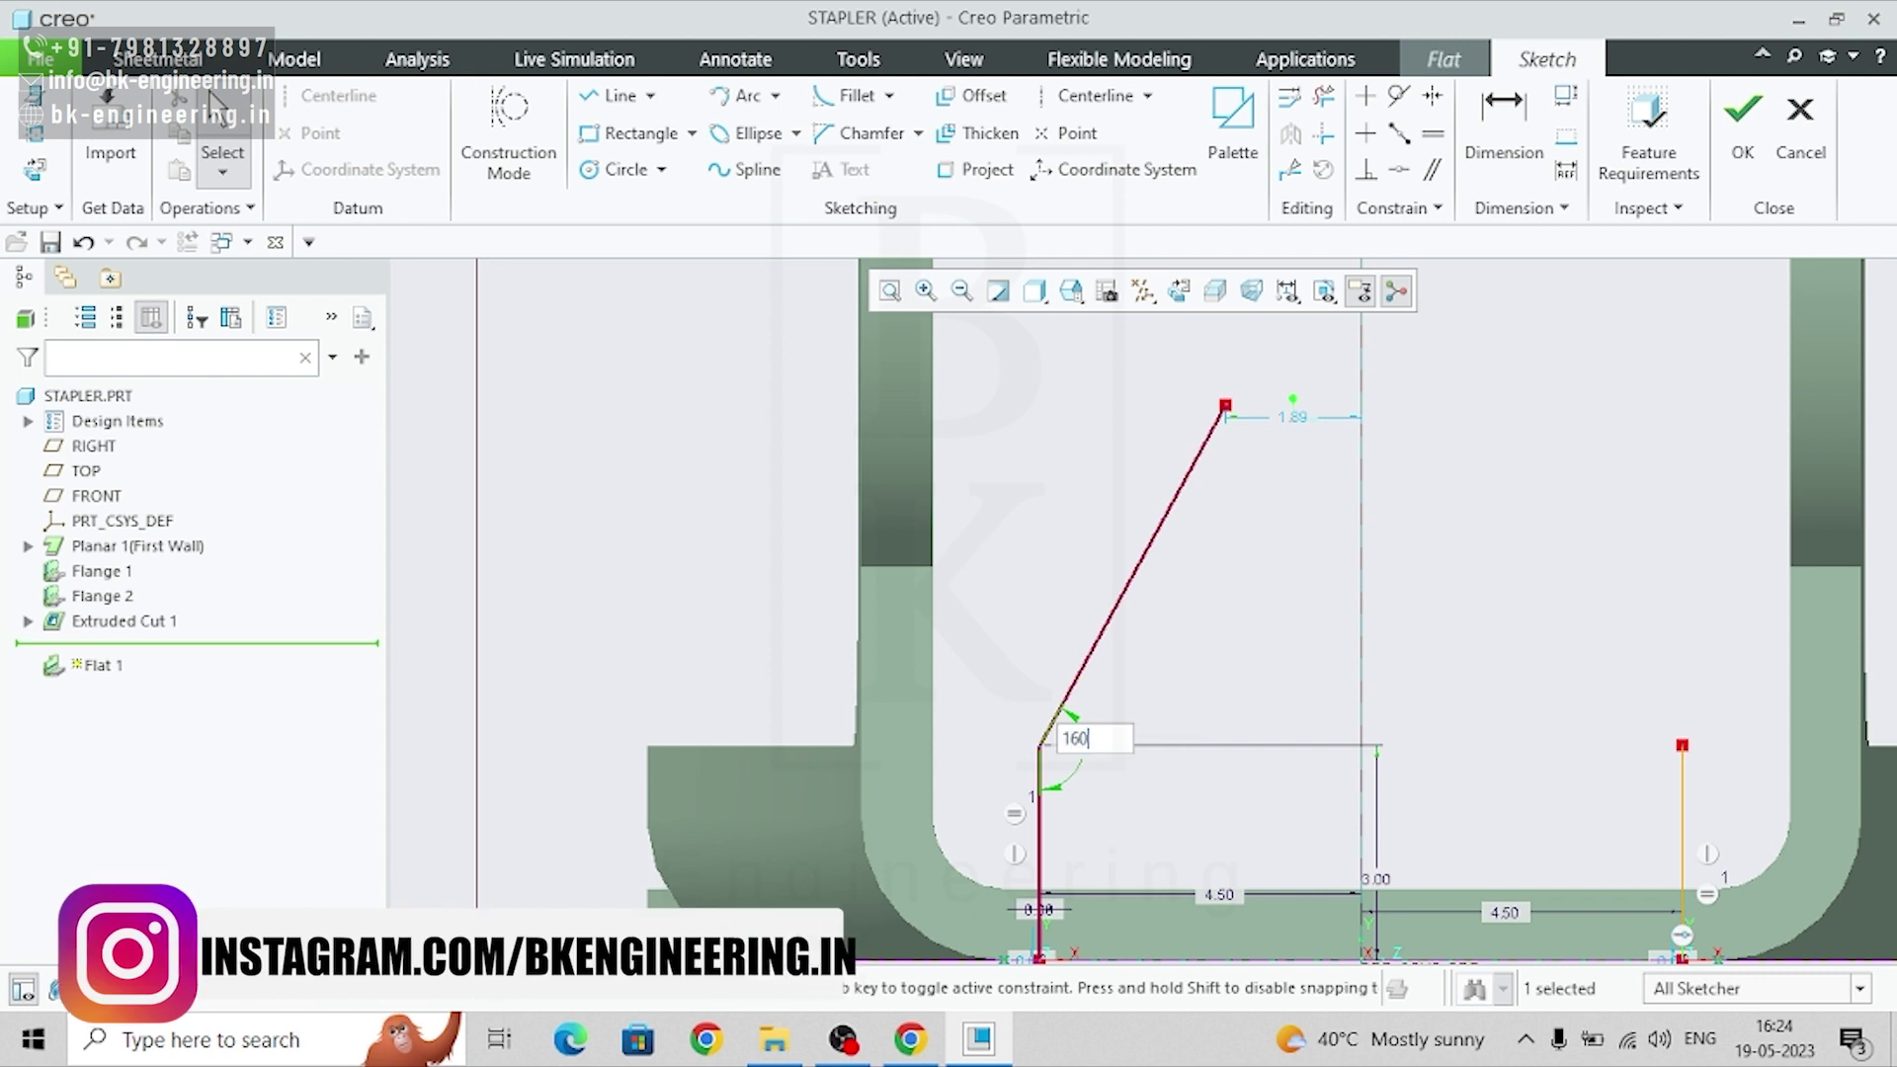
pyautogui.press('Return')
# - Draw an inward-slanting line up from the right vertical side's upper end and set the angle between them to 160 degrees
pyautogui.scroll(-3, 1236, 880)
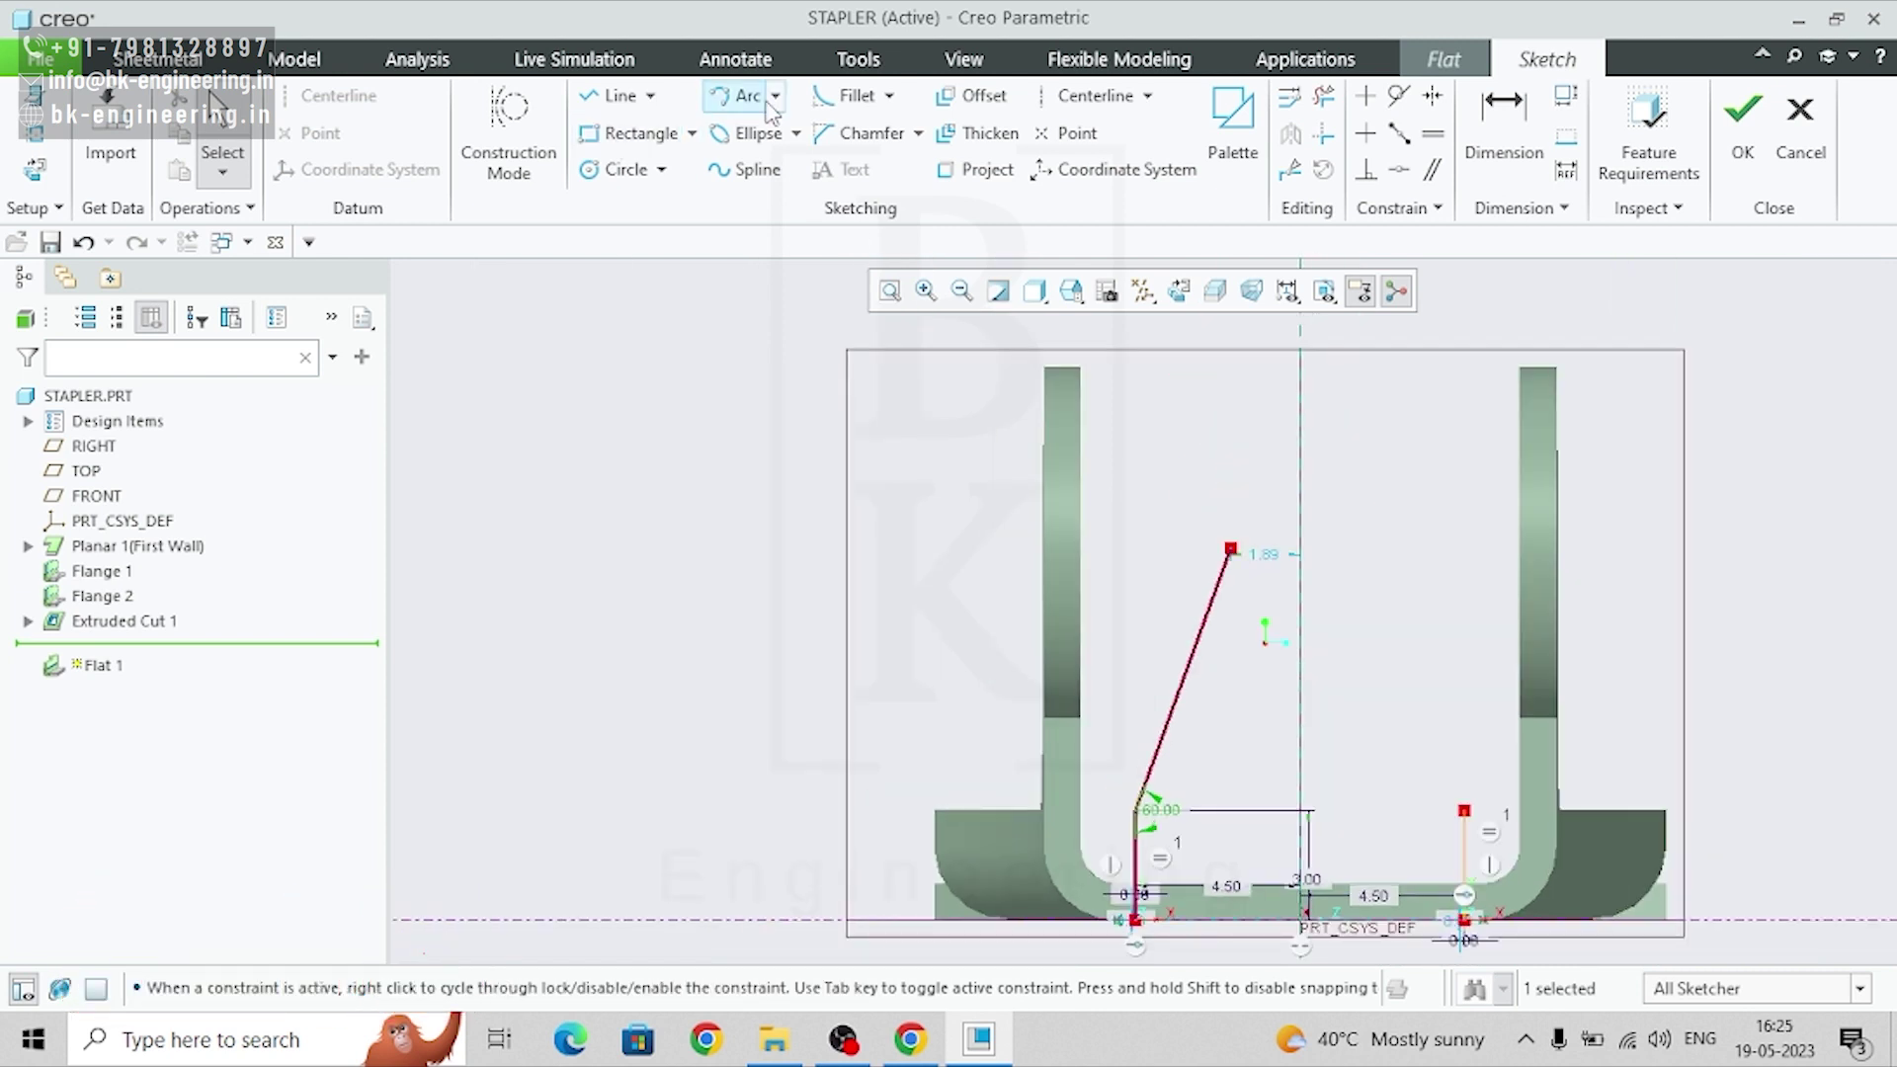
pyautogui.click(612, 96)
pyautogui.click(1464, 919)
pyautogui.click(1368, 575)
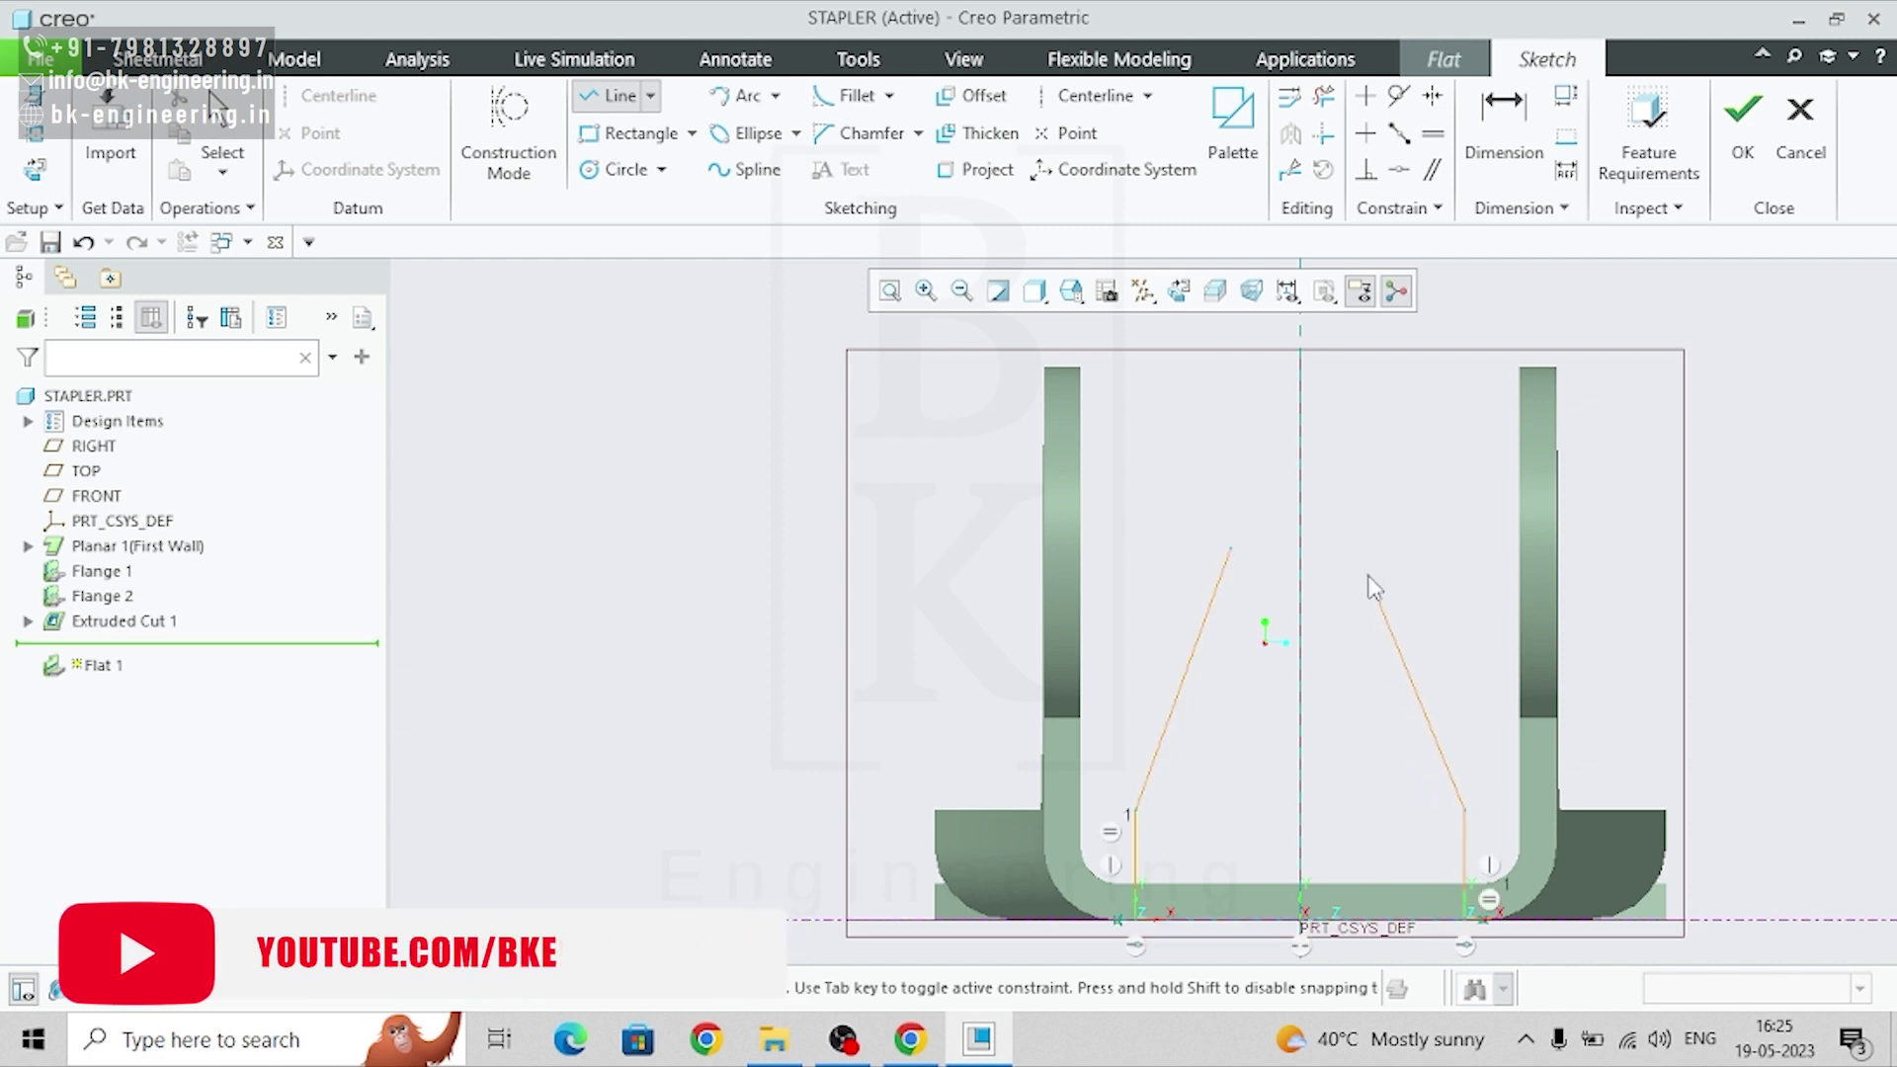
pyautogui.middleClick(1431, 622)
pyautogui.middleClick(1423, 796)
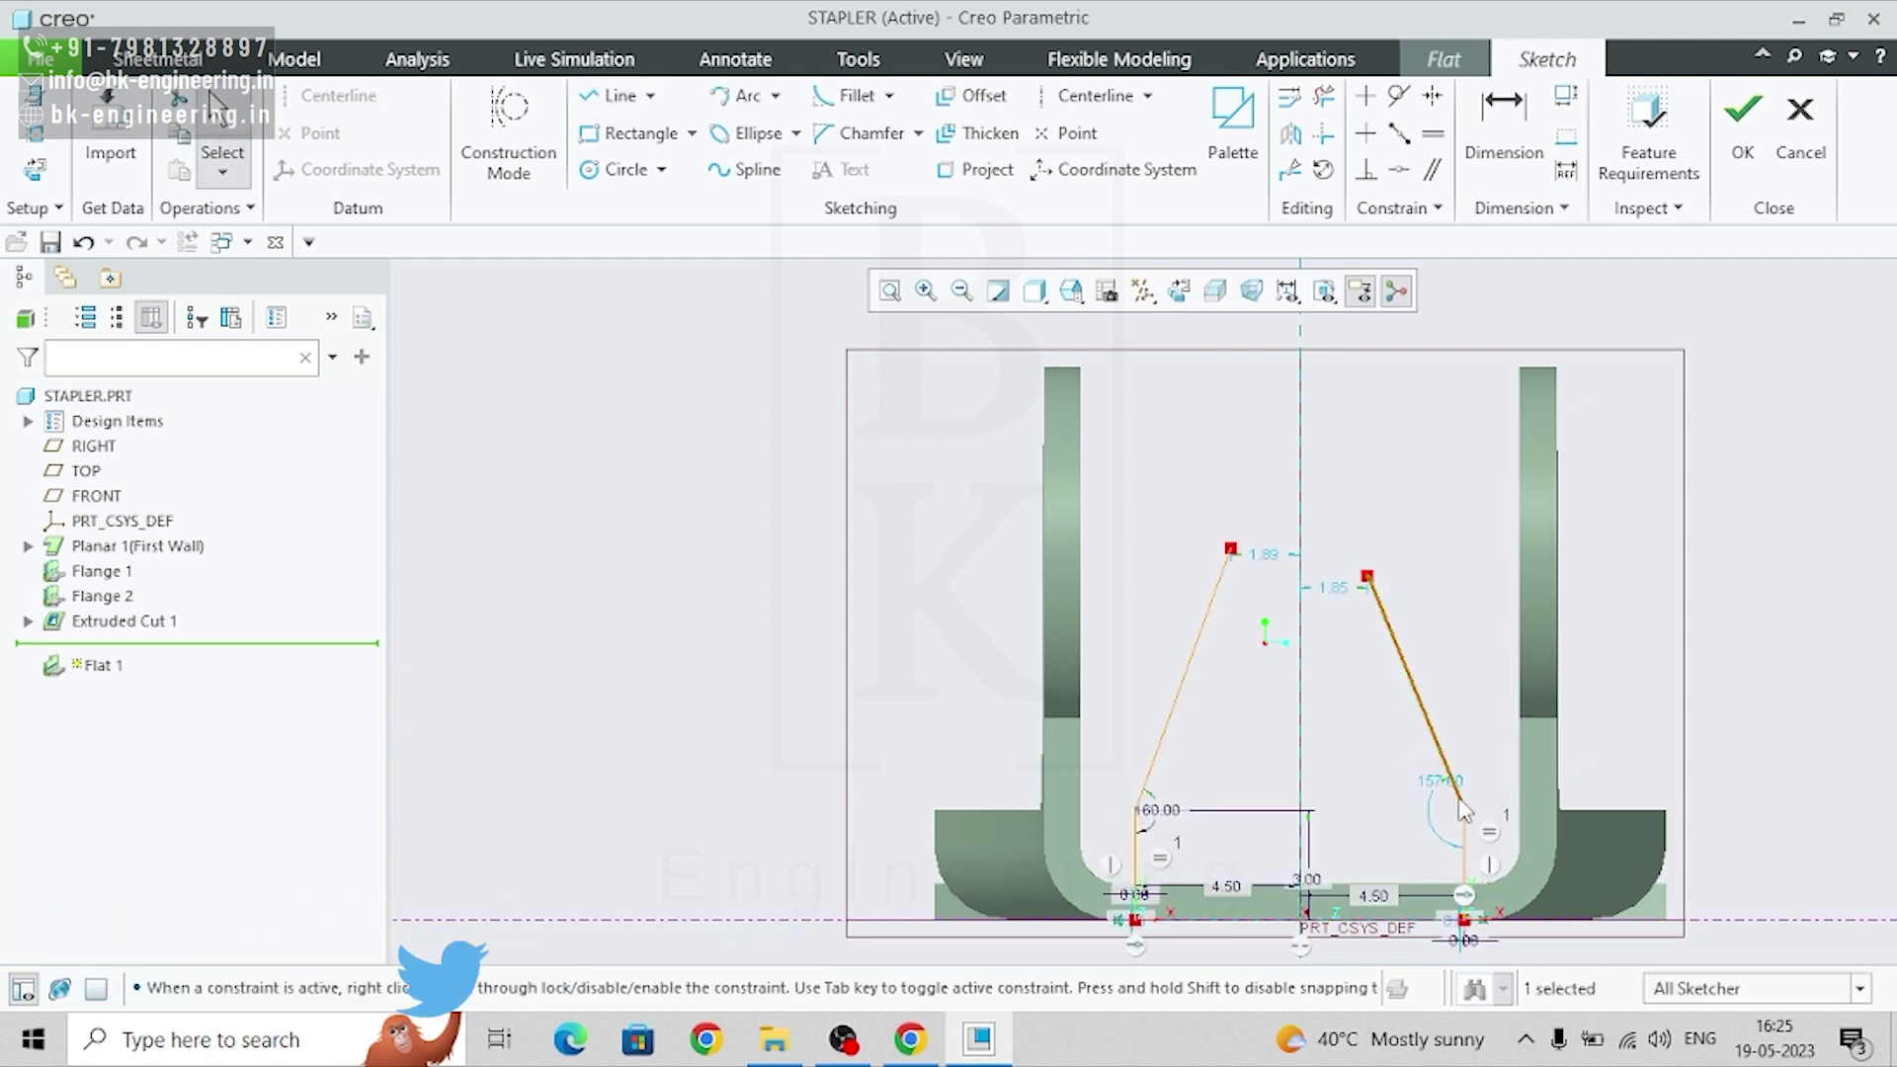
pyautogui.doubleClick(1435, 791)
pyautogui.write('160')
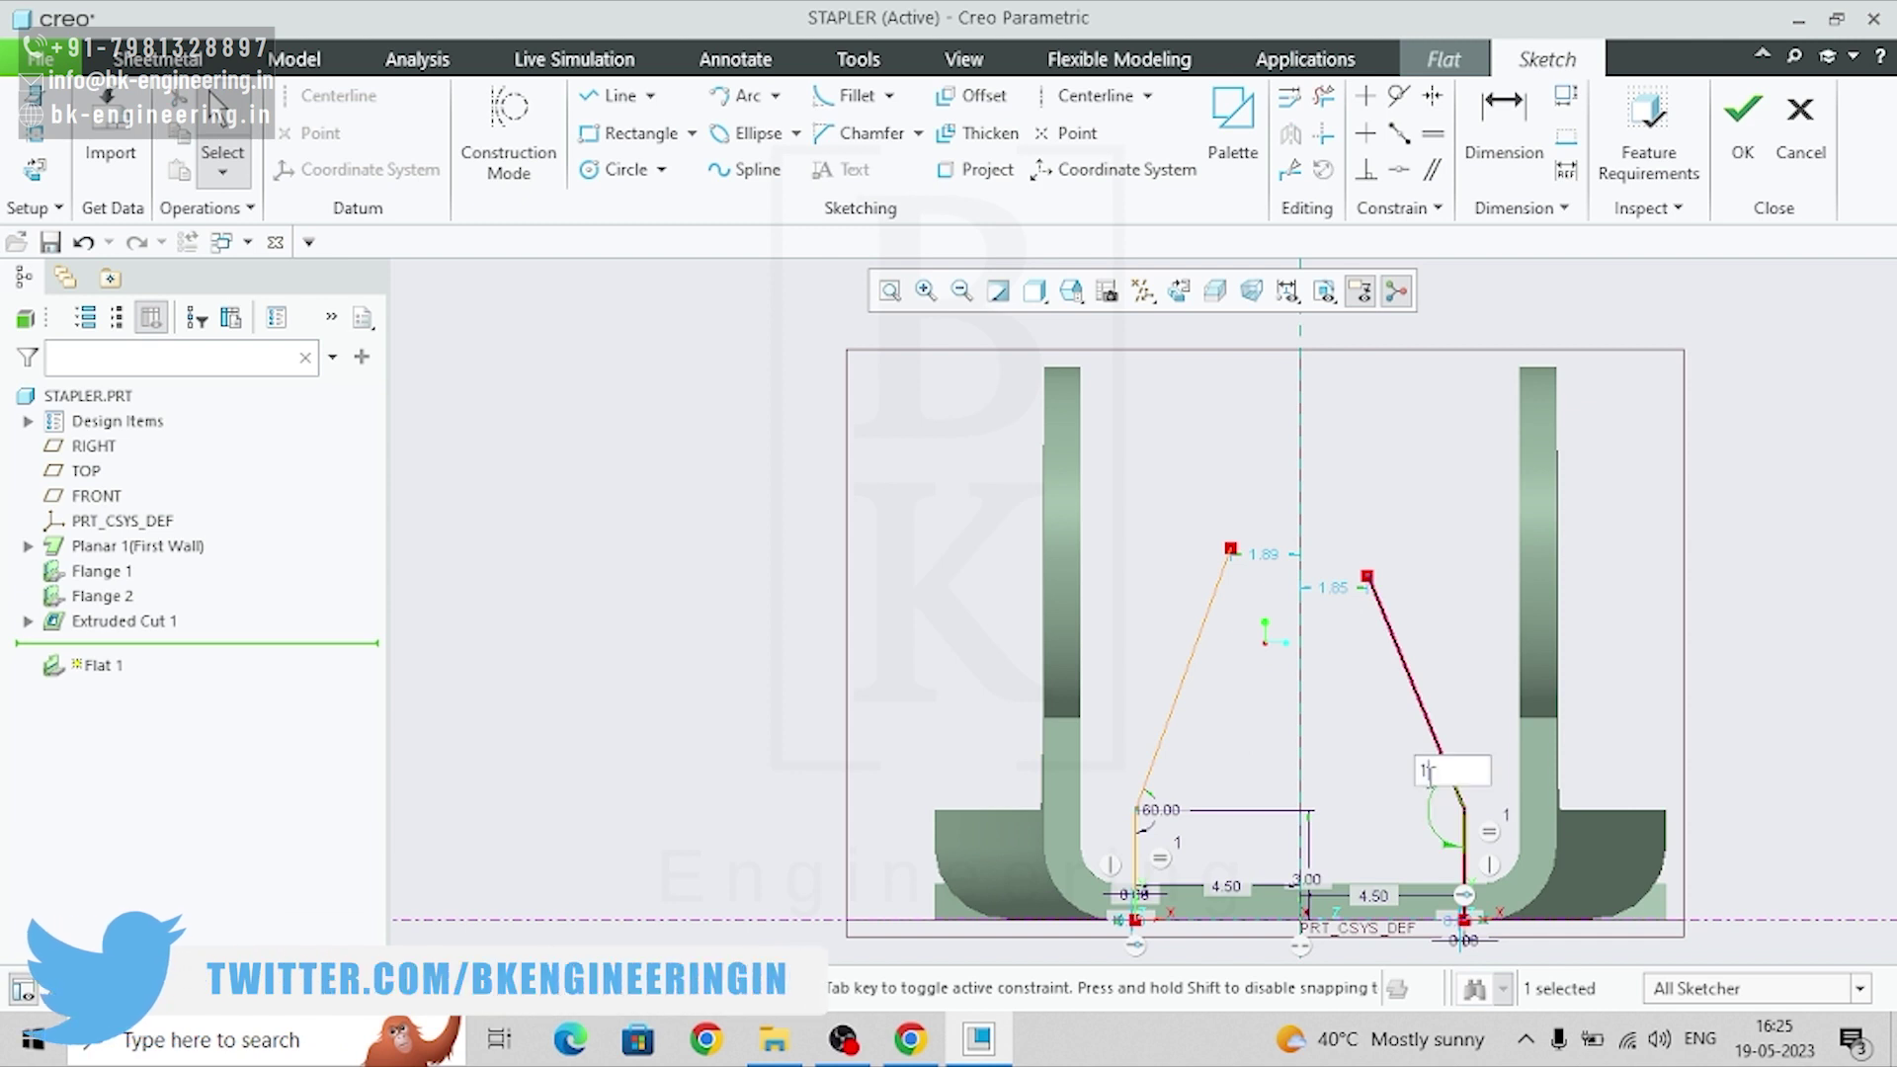